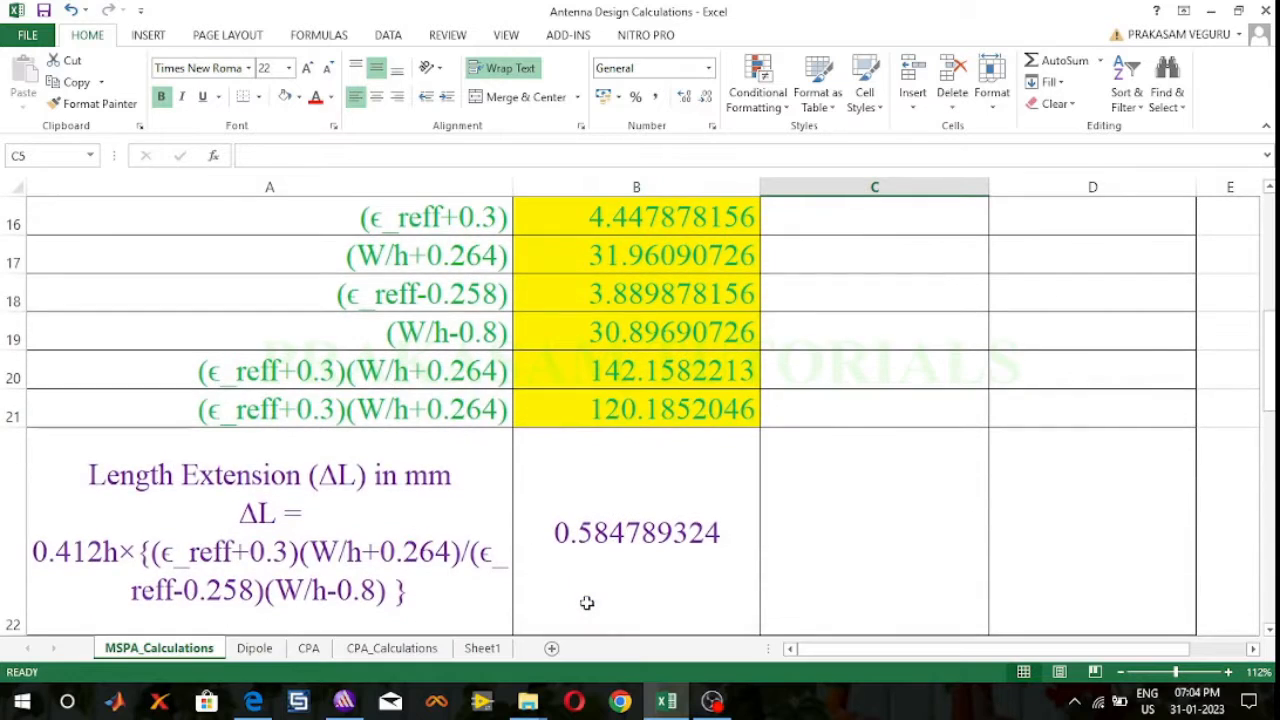
Step: Review the patch width, effective dielectric constant, length extension and patch length calculations in the MSPA_Calculations sheet
scroll(587, 602, "down", 1)
scroll(587, 602, "up", 1)
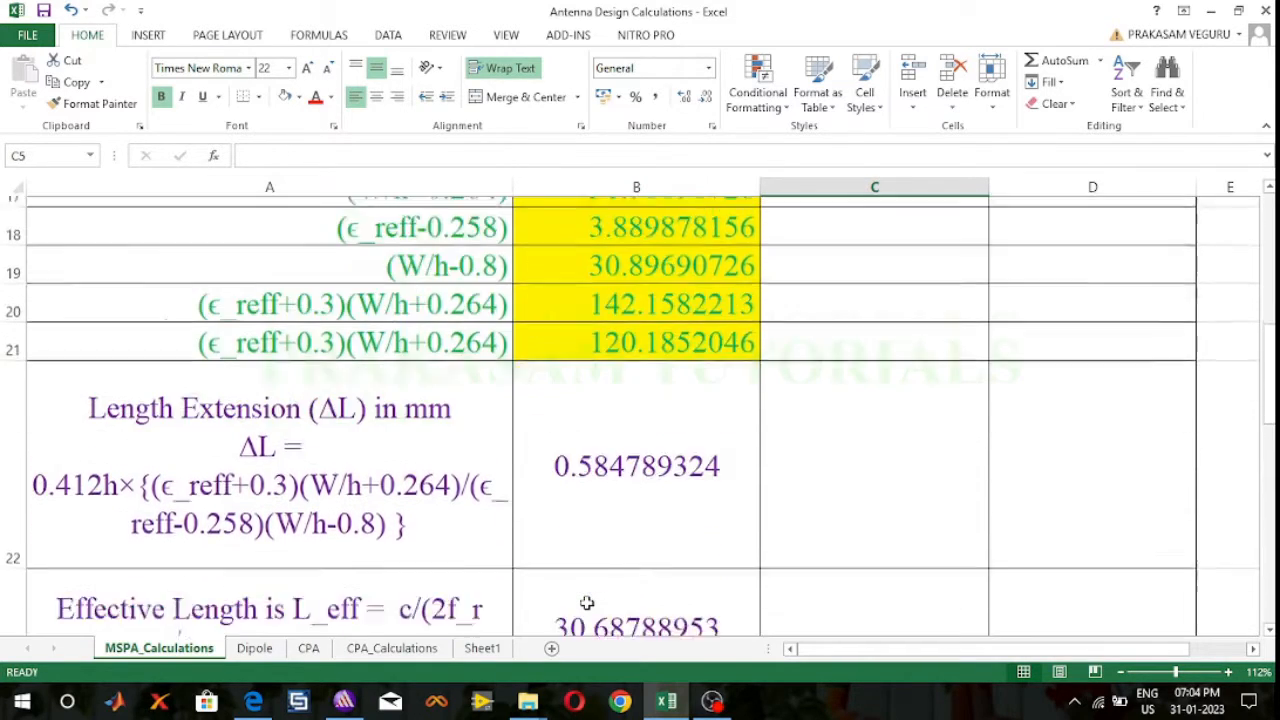
scroll(587, 602, "down", 3)
scroll(587, 602, "up", 3)
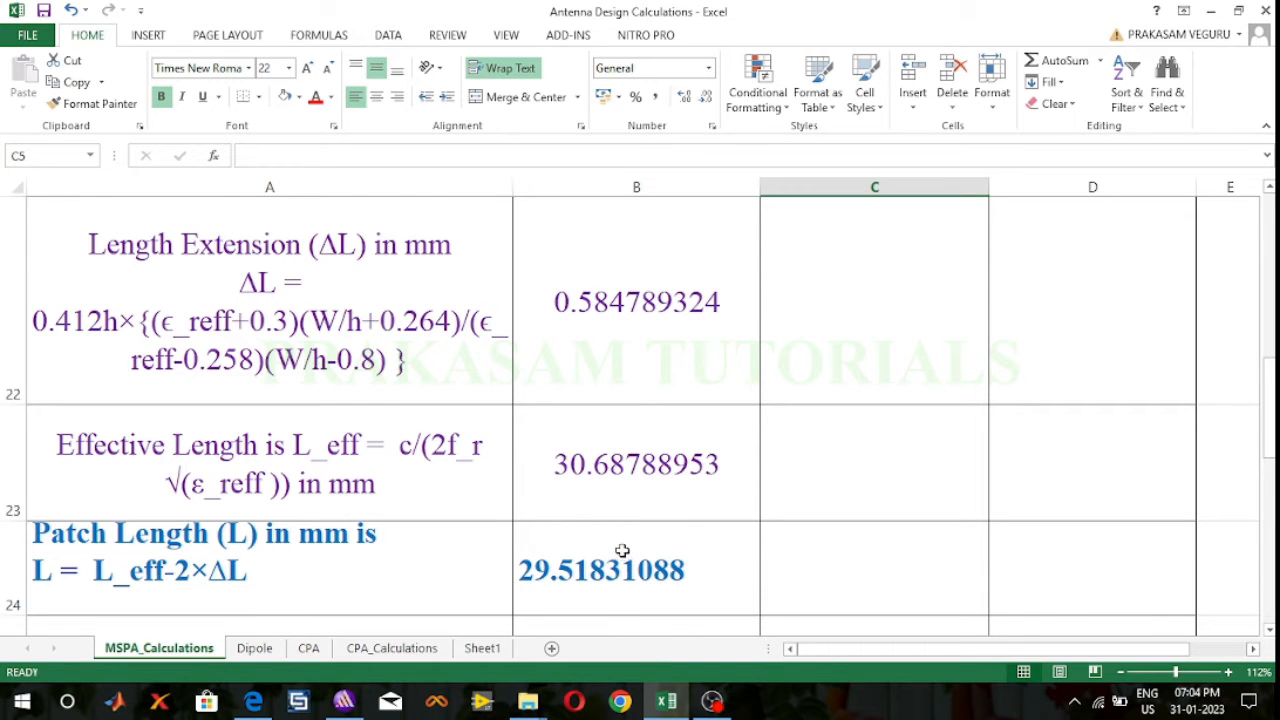
scroll(623, 551, "up", 4)
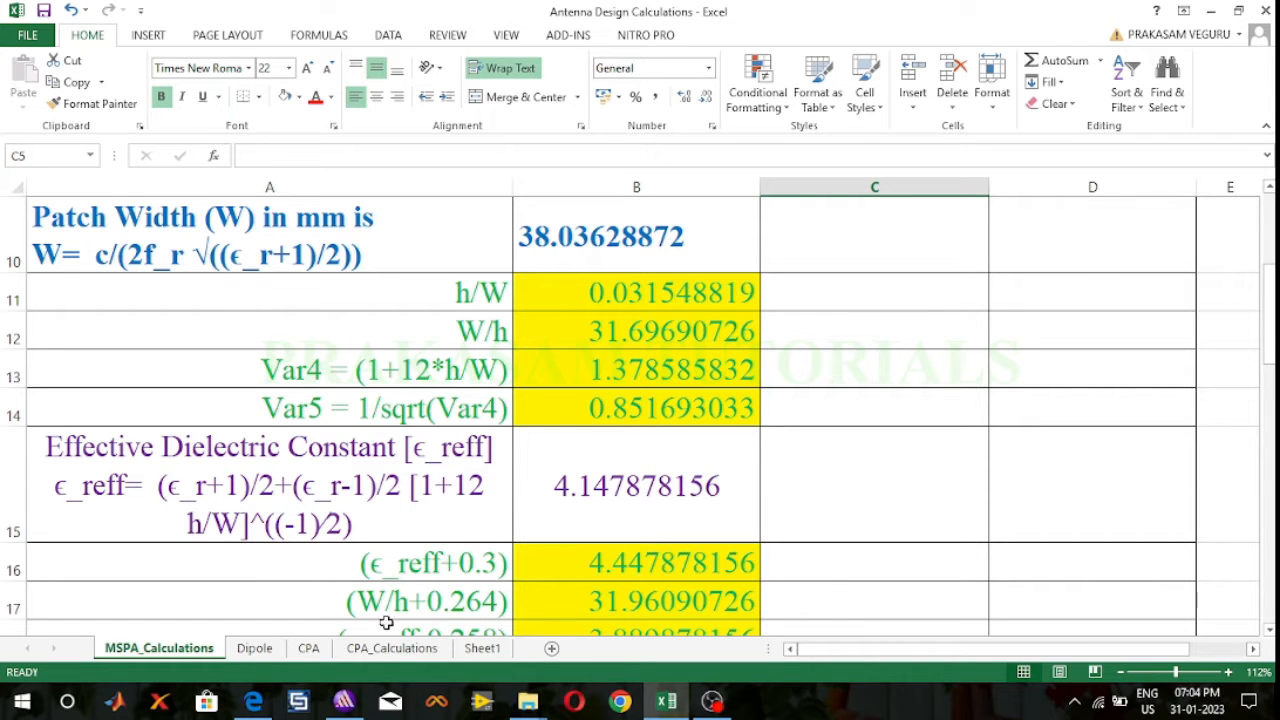
Step: Switch to Ansoft HFSS and insert a new HFSS design into the open project
left_click(342, 703)
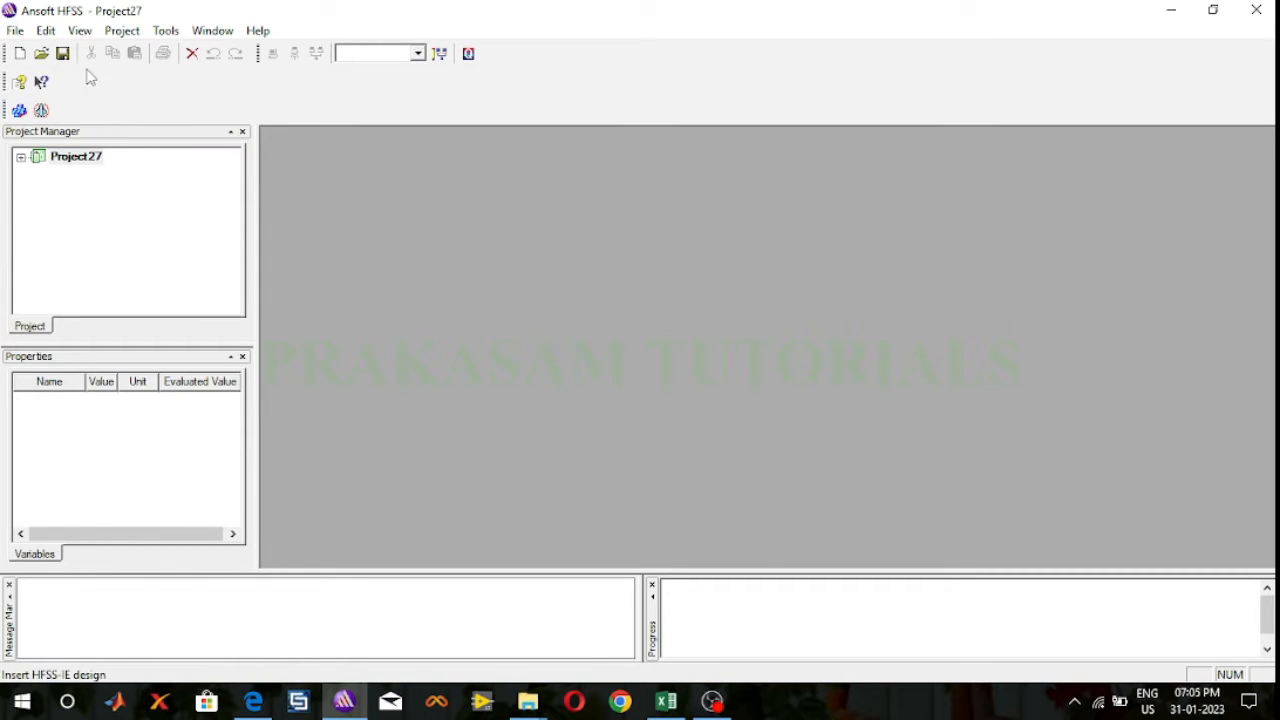
left_click(122, 30)
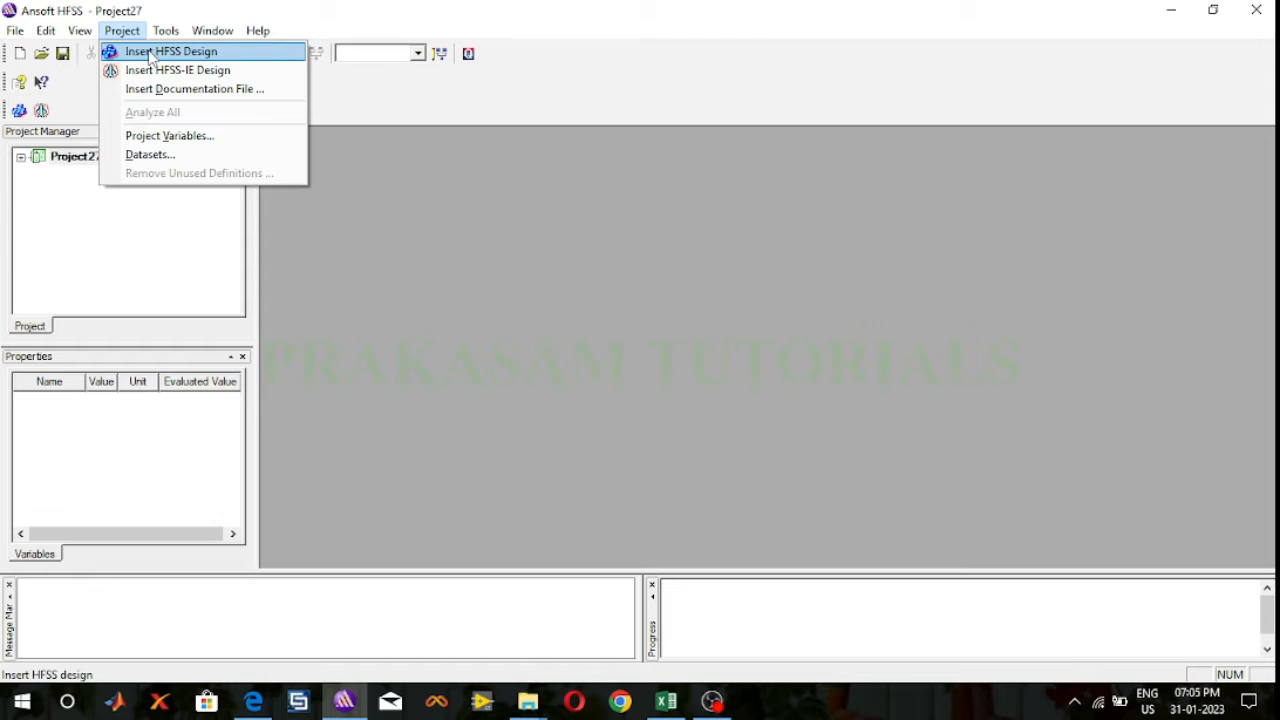
left_click(150, 52)
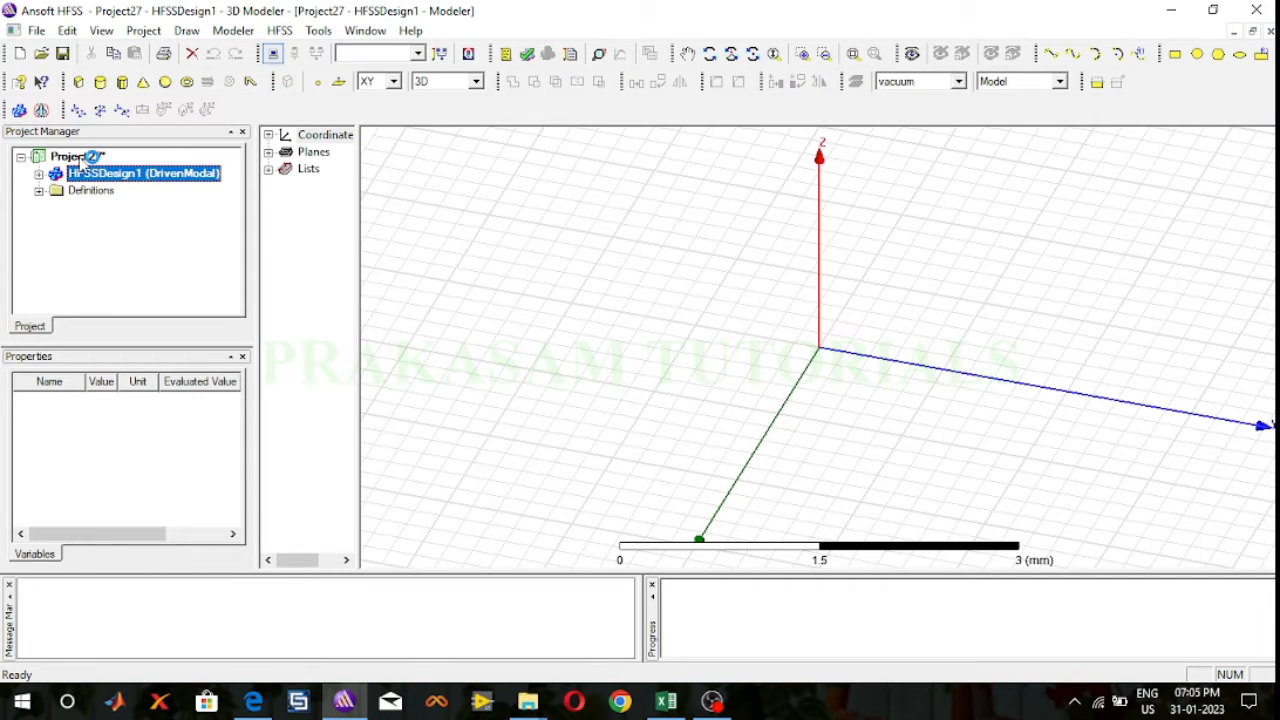
Step: Save the project under the name RMSPA on the Desktop
left_click(82, 160)
right_click(82, 160)
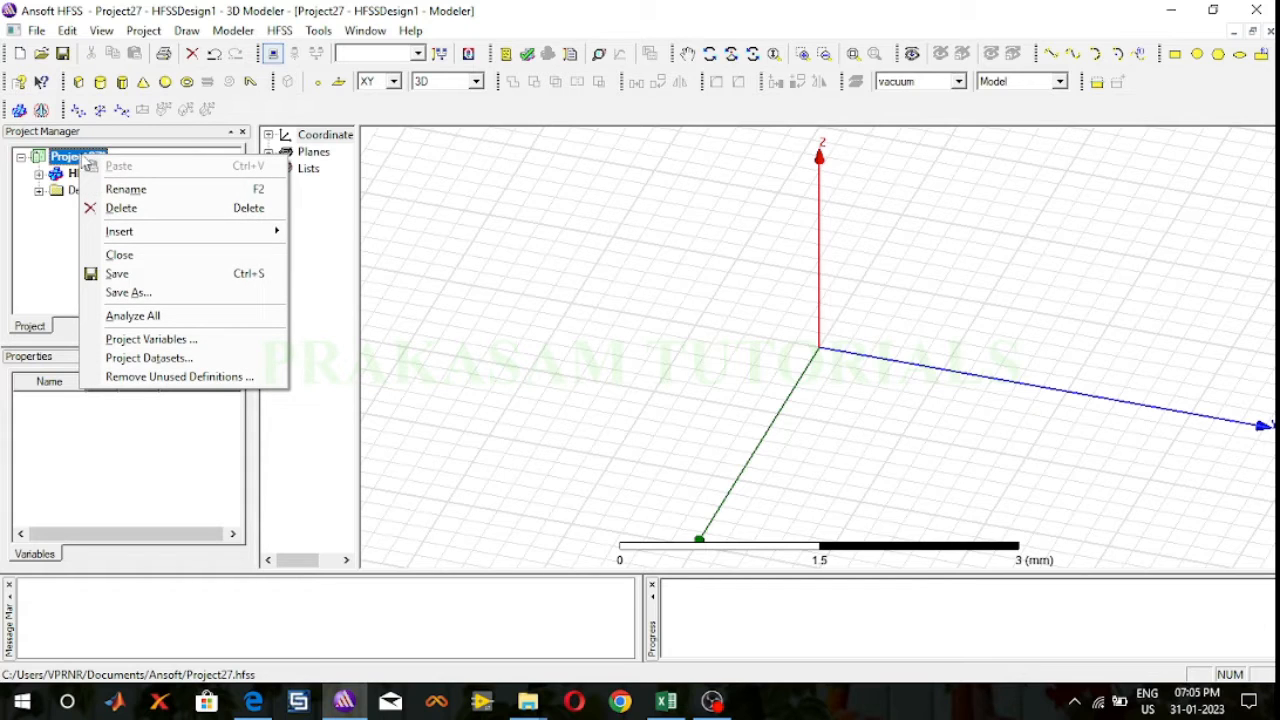
left_click(127, 292)
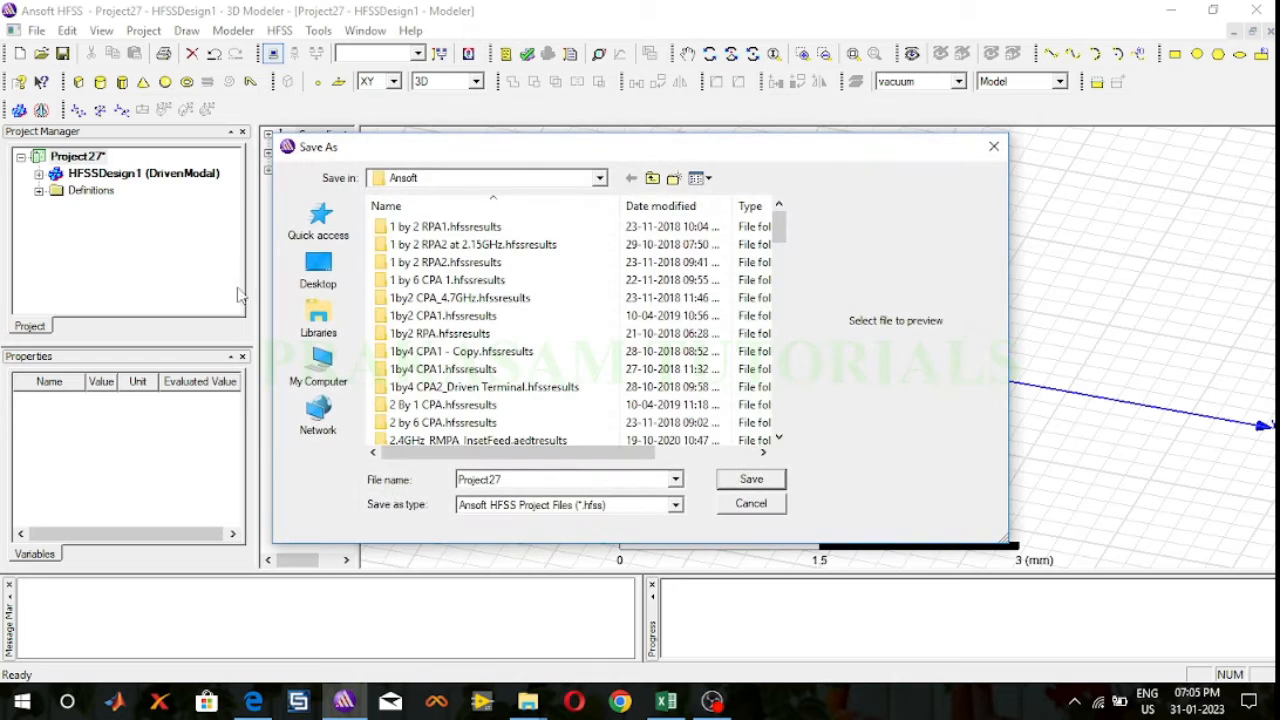
left_click(319, 272)
double_click(508, 478)
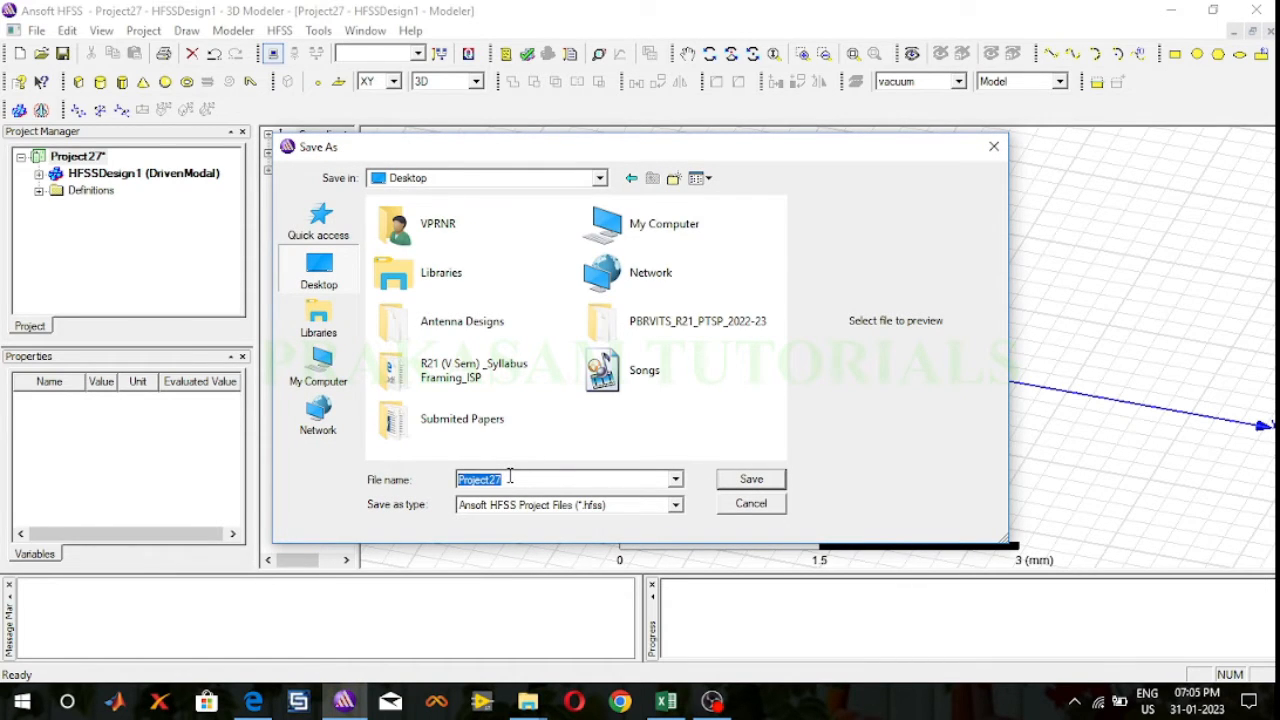
type("RMSPA")
left_click(748, 480)
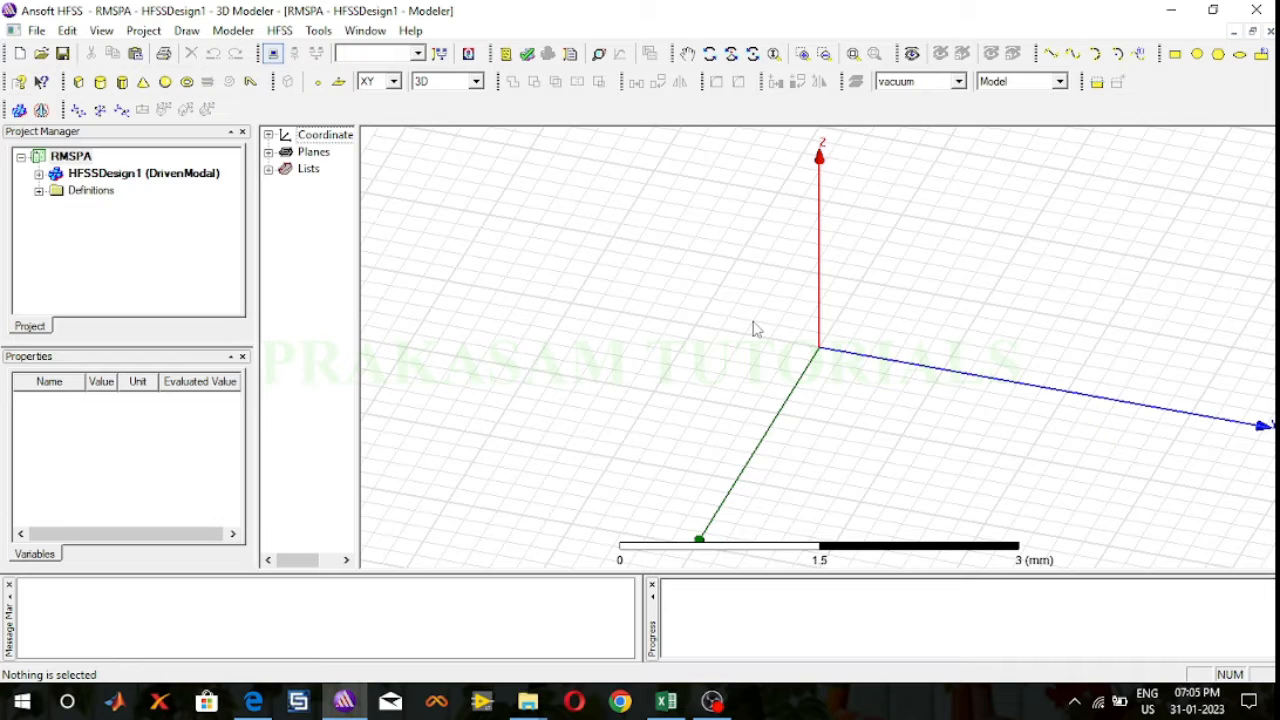
Step: Draw a box from about (-1, -1, 0) mm, about 2.4 mm by 2.8 mm and 0.2 mm high
left_click(78, 82)
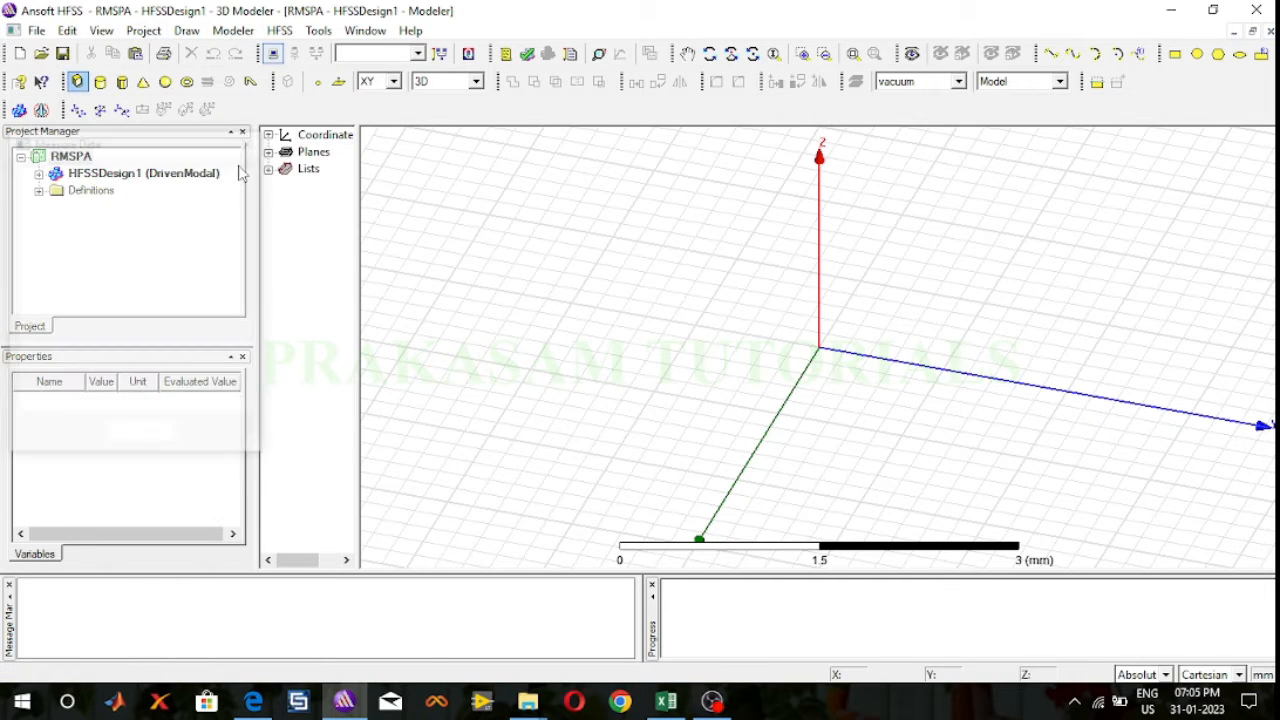
left_click(736, 263)
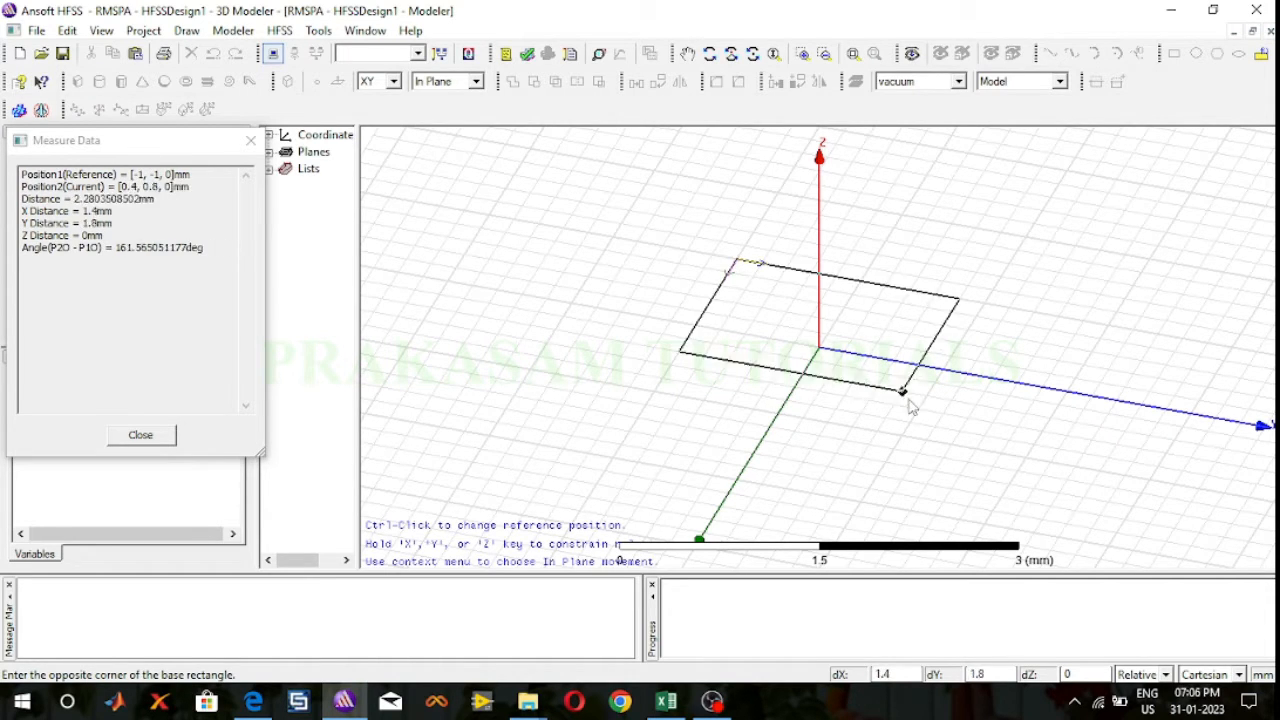
left_click(983, 479)
left_click(985, 470)
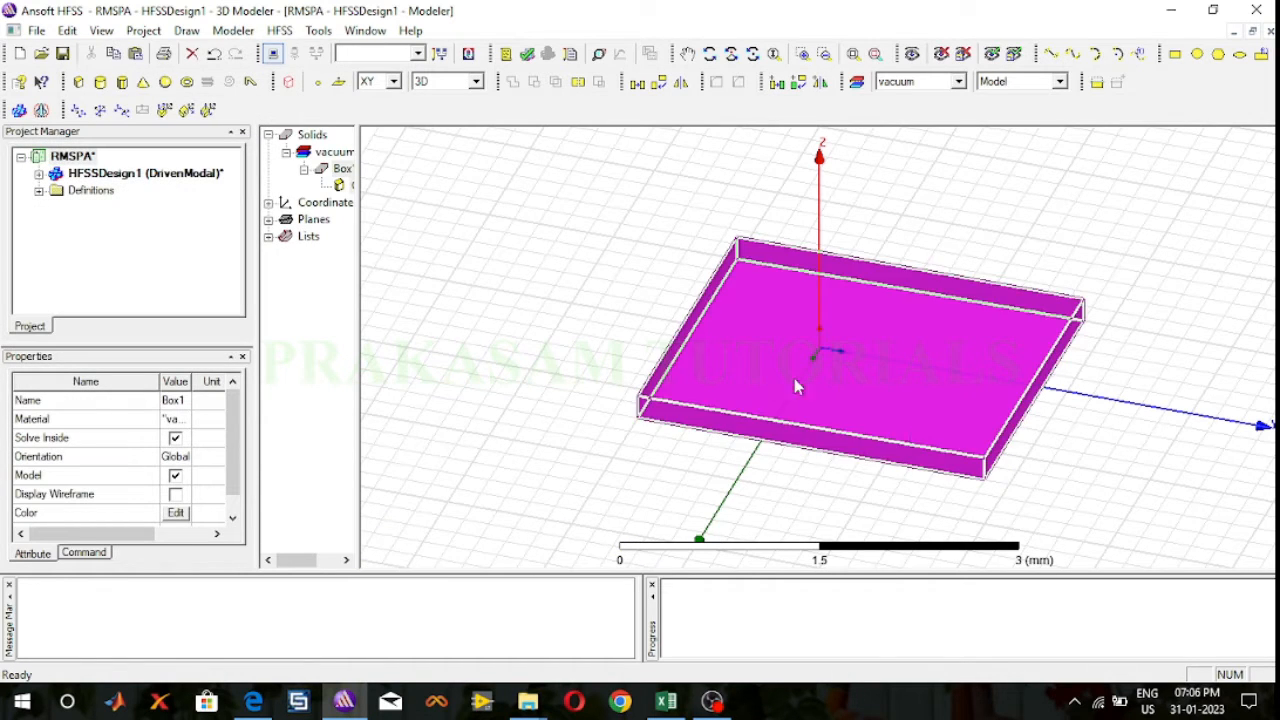
Step: Rename the newly drawn box to GroundPlane in its attribute properties
left_click_drag(358, 214, 494, 206)
left_click(346, 170)
double_click(350, 172)
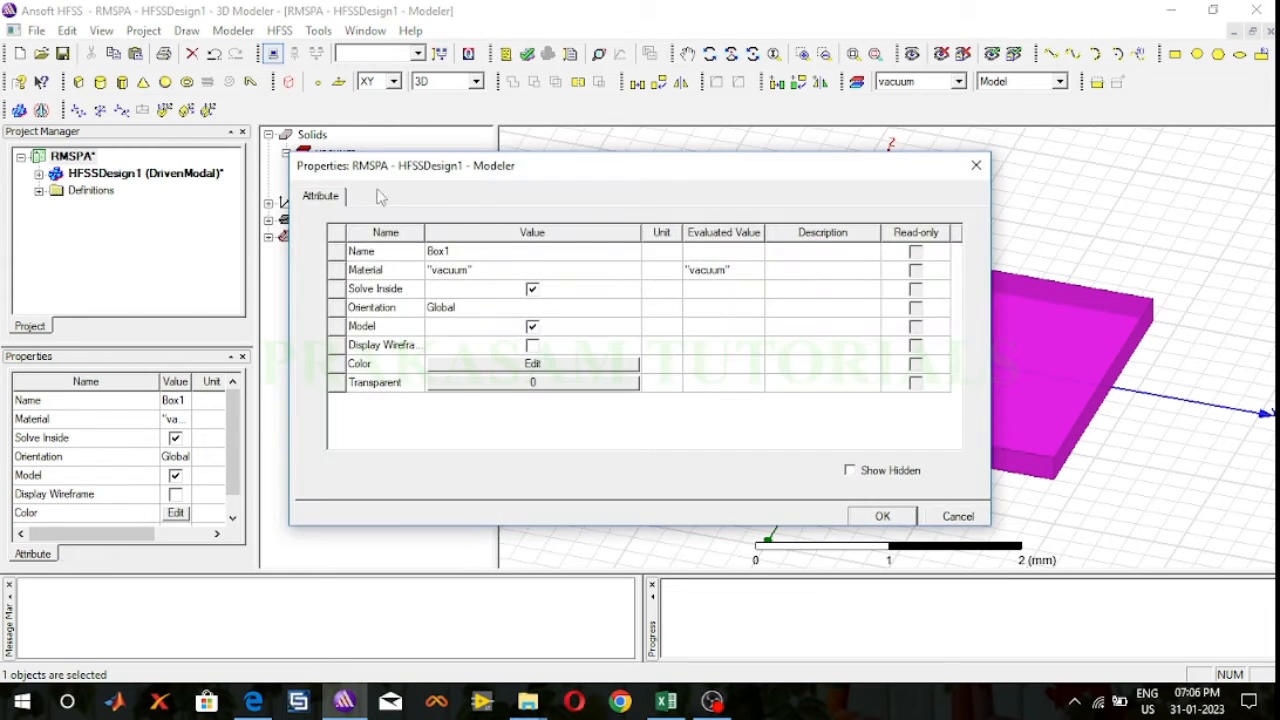
left_click(462, 252)
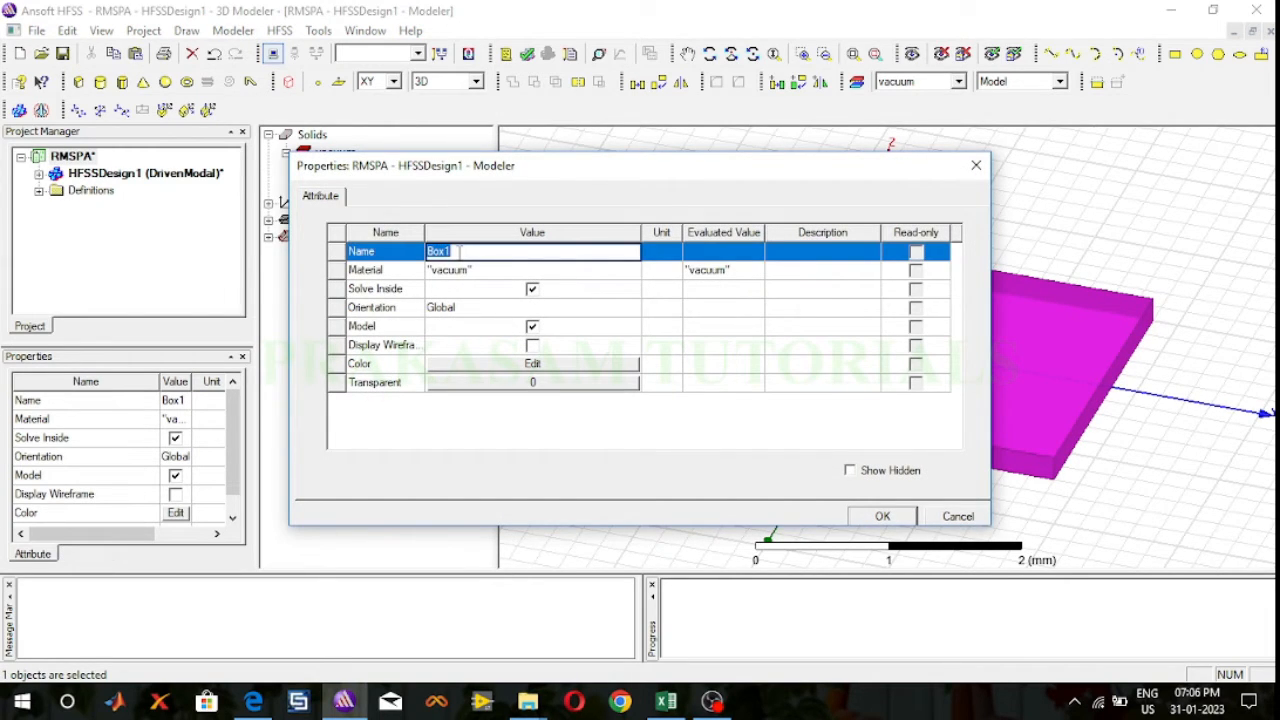
type("GroundPlane")
Step: Assign copper from the system material library to the GroundPlane box
left_click(461, 272)
left_click(455, 290)
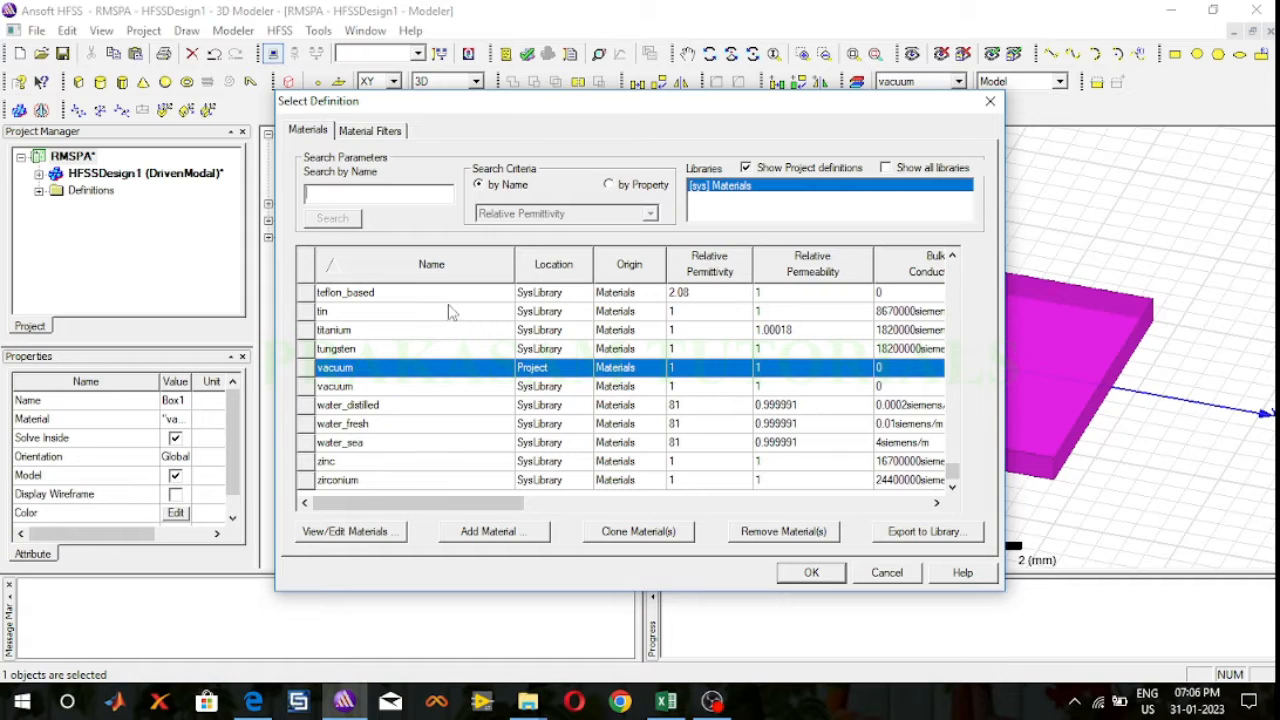
type("cop")
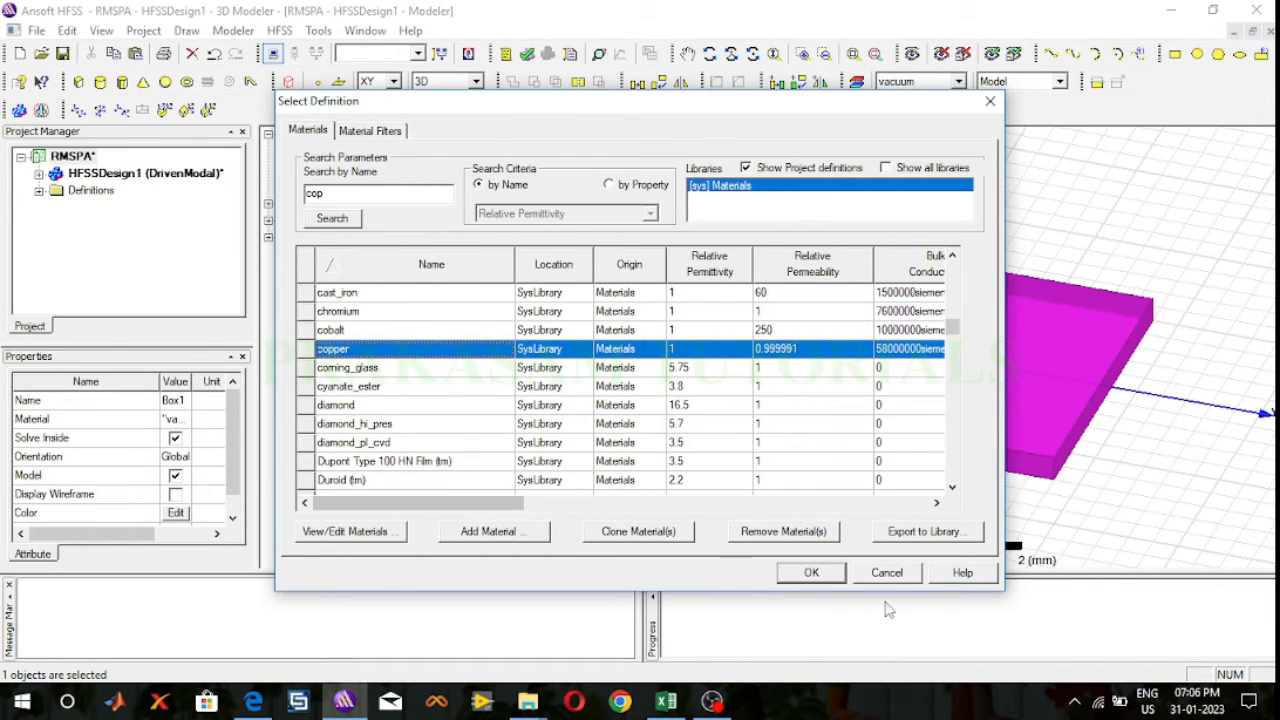
left_click(813, 573)
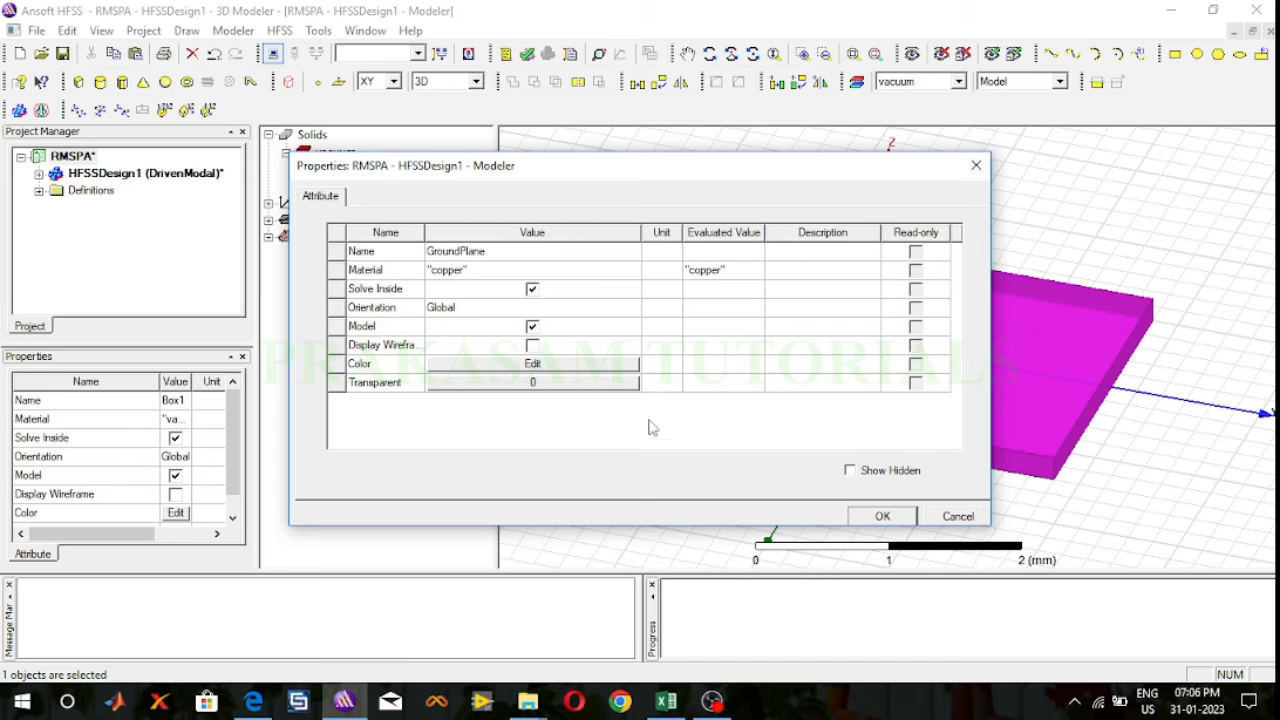
Step: Change the GroundPlane color to bright yellow and apply the attribute changes
left_click(532, 364)
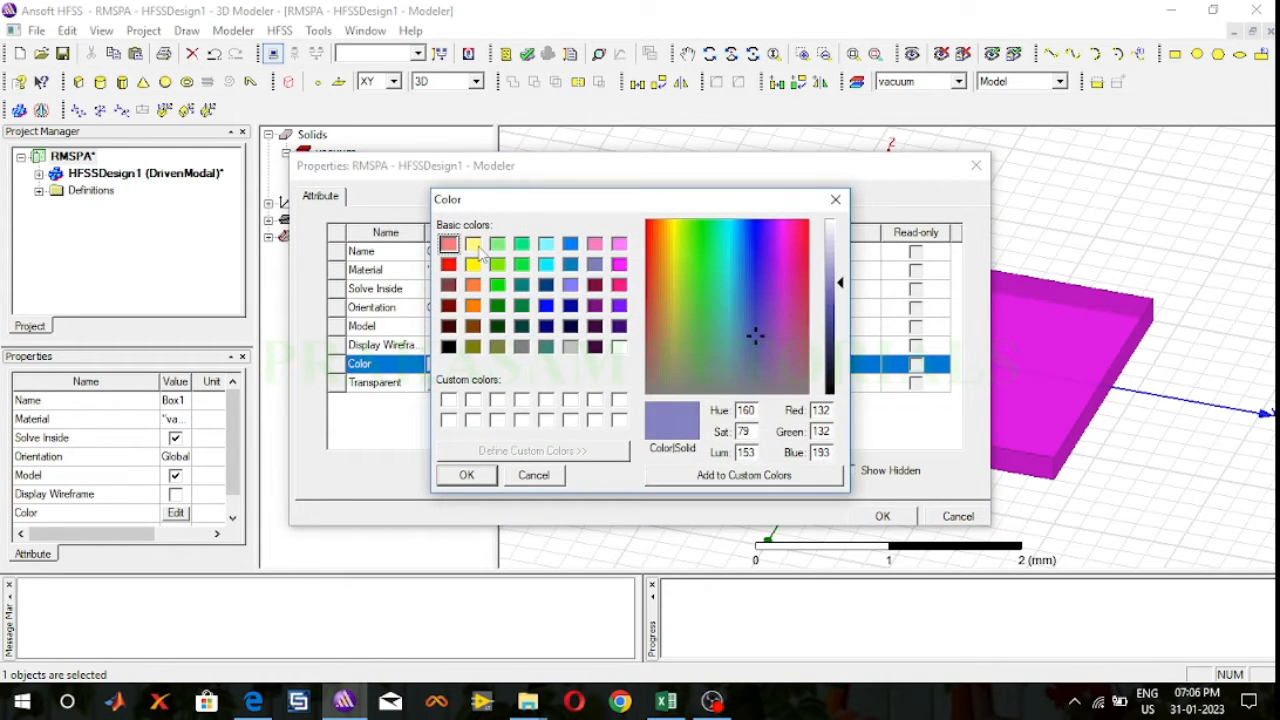
left_click(476, 248)
left_click(475, 264)
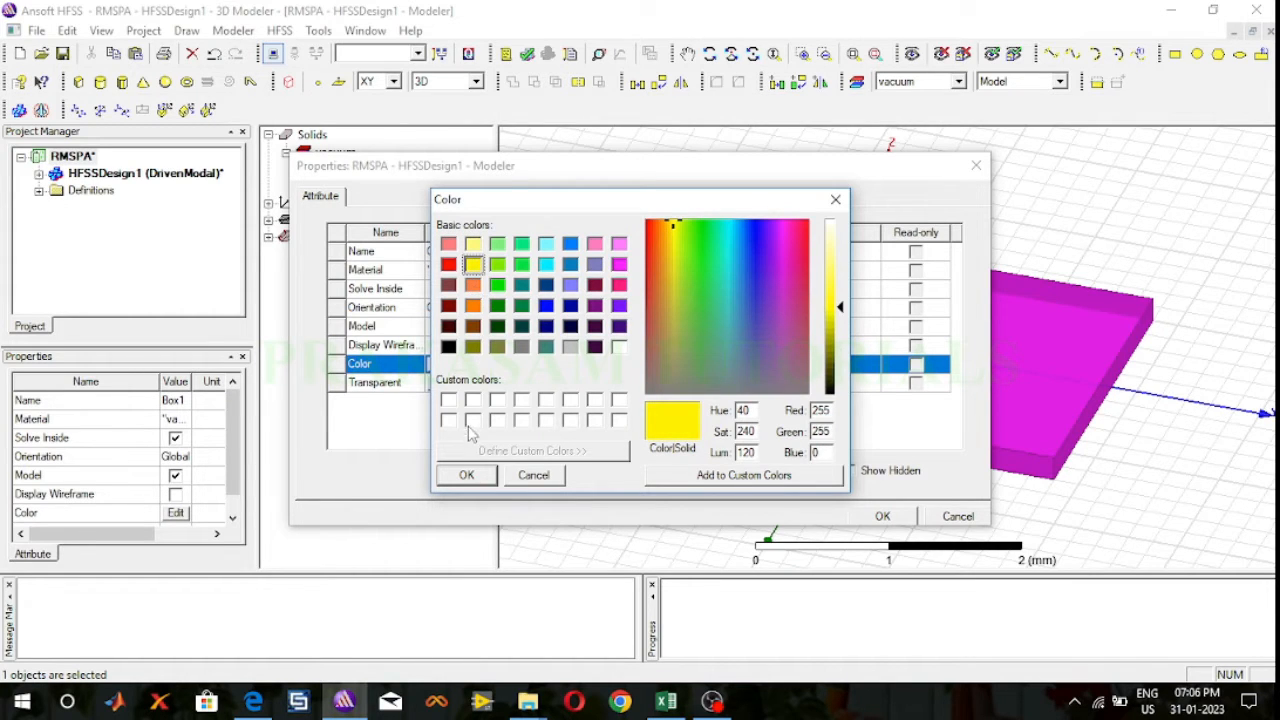
left_click(478, 479)
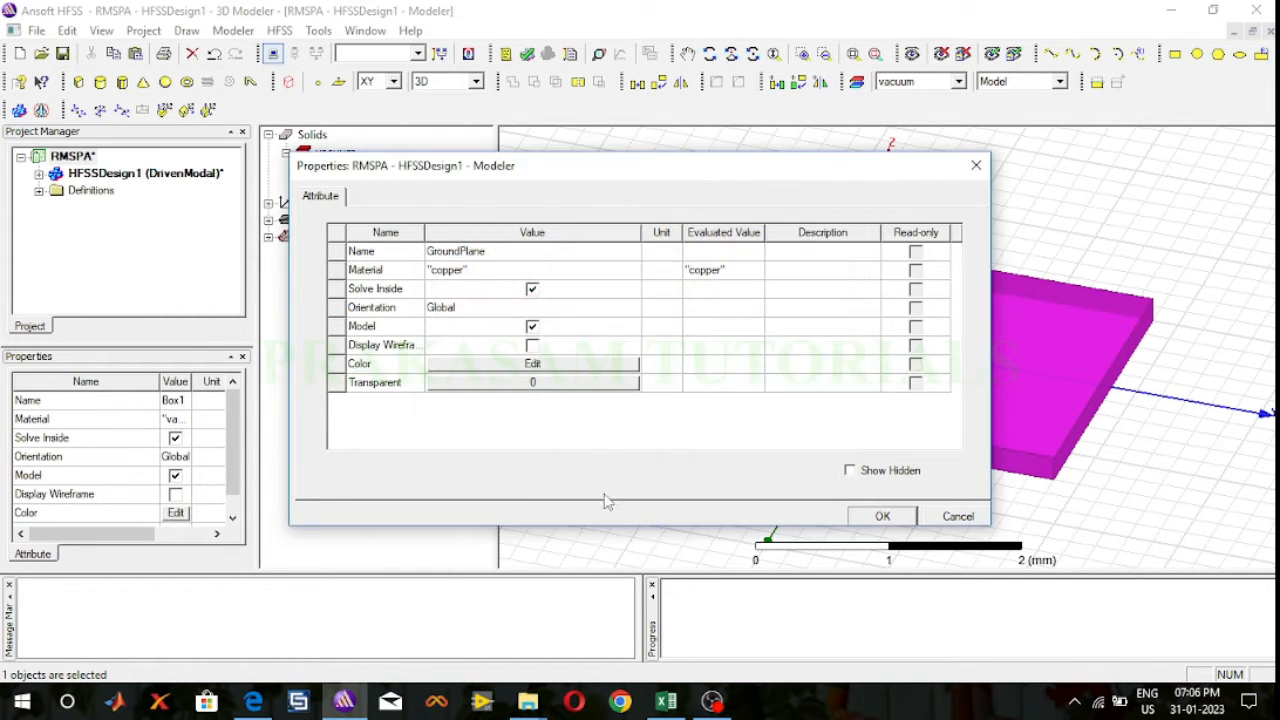
left_click(884, 516)
left_click(683, 469)
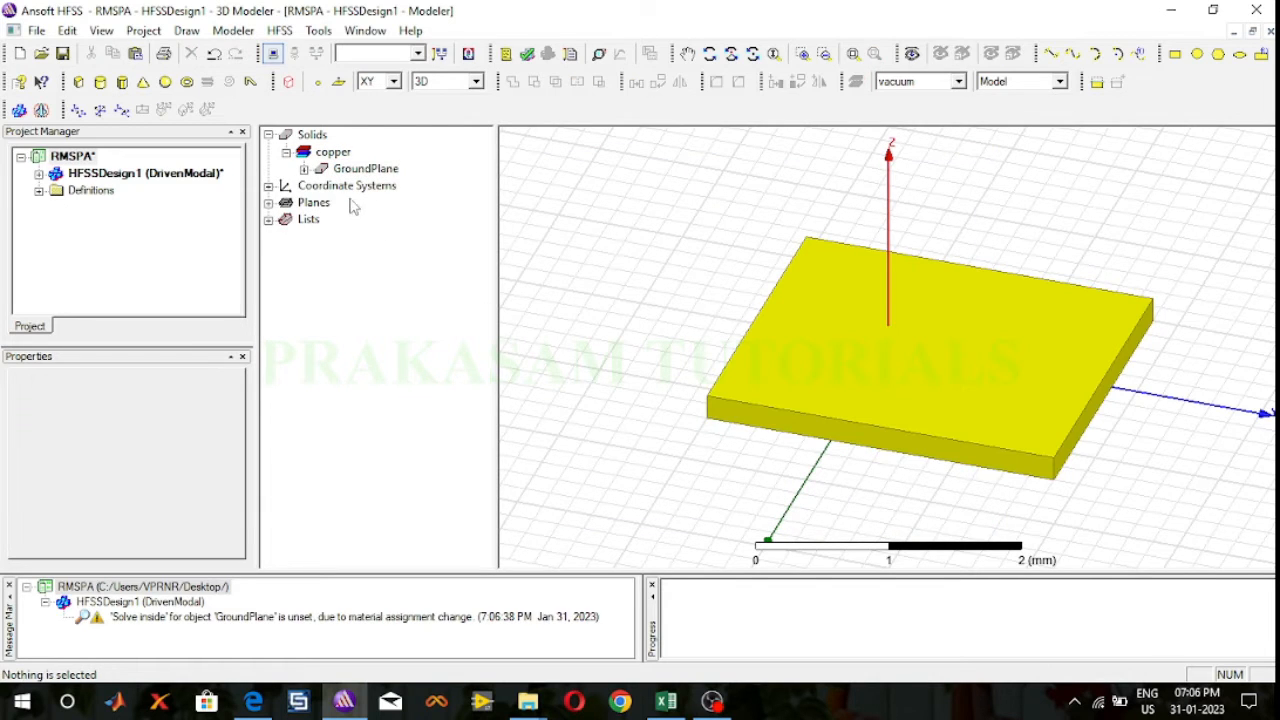
Step: Check the patch antenna geometry figures in the lab manual PDF and set the GroundPlane box's XSize and YSize to 60 mm
left_click(304, 169)
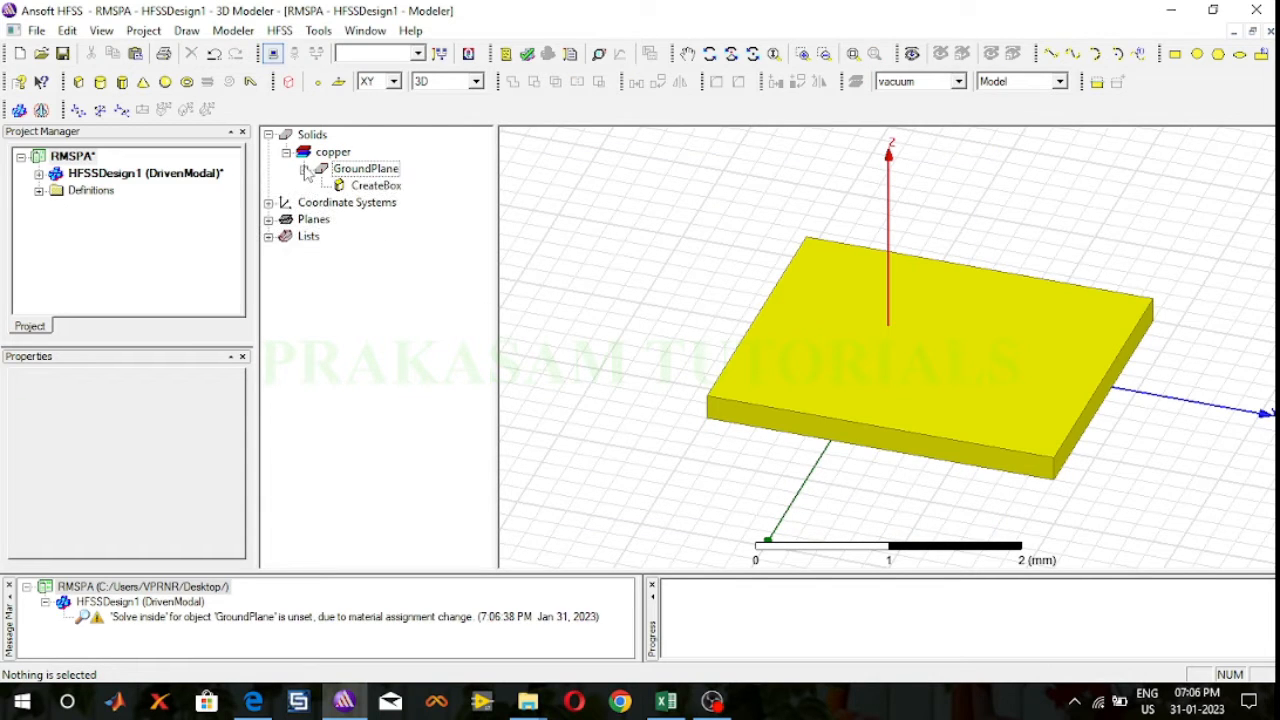
double_click(374, 186)
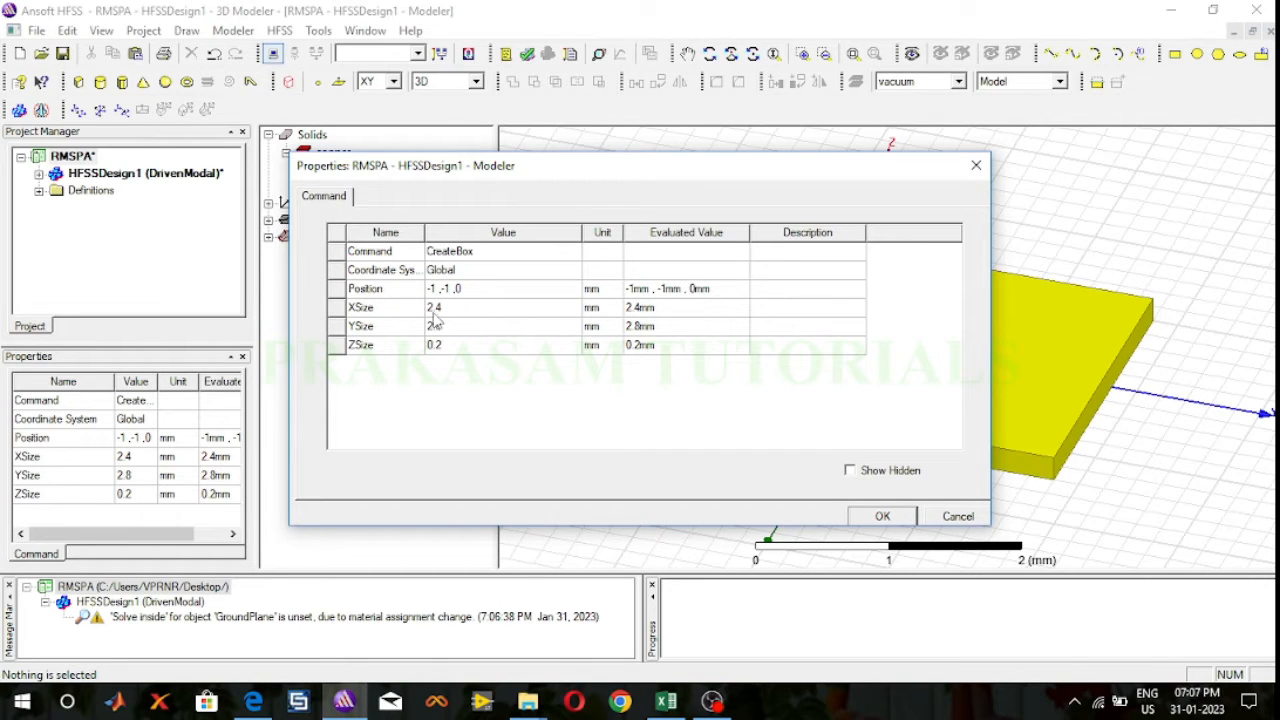
left_click(256, 703)
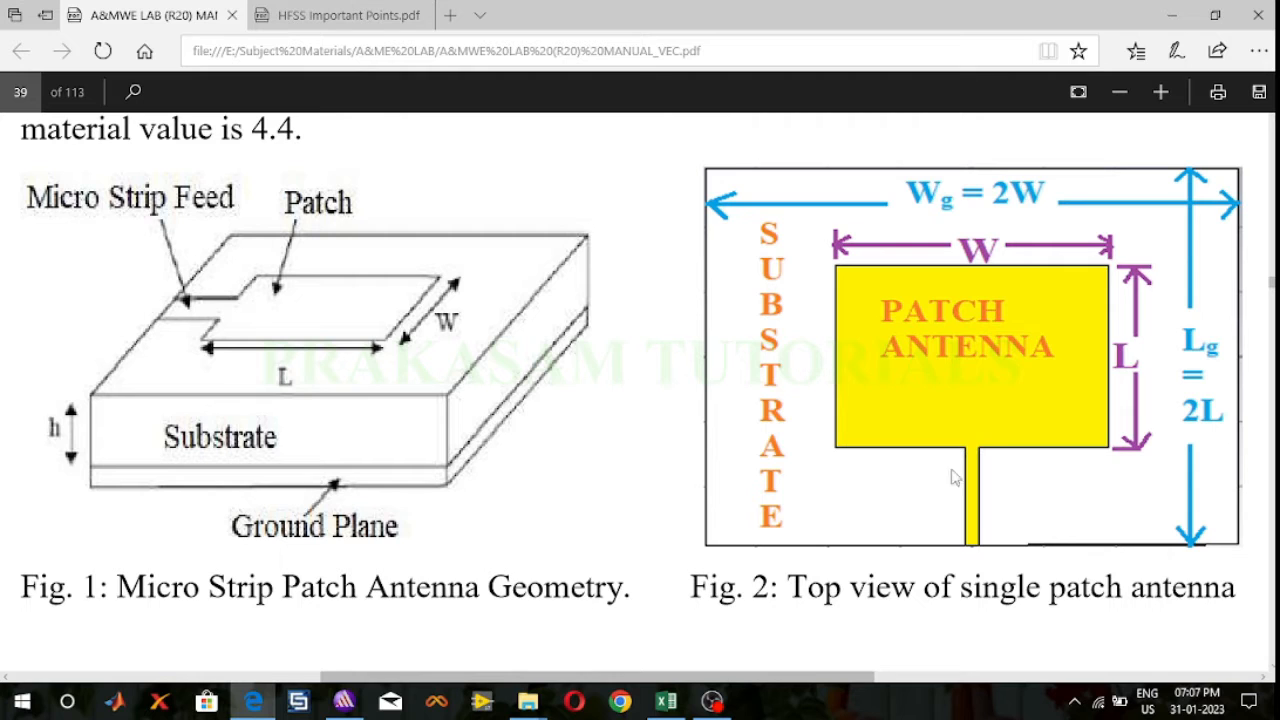
left_click(344, 701)
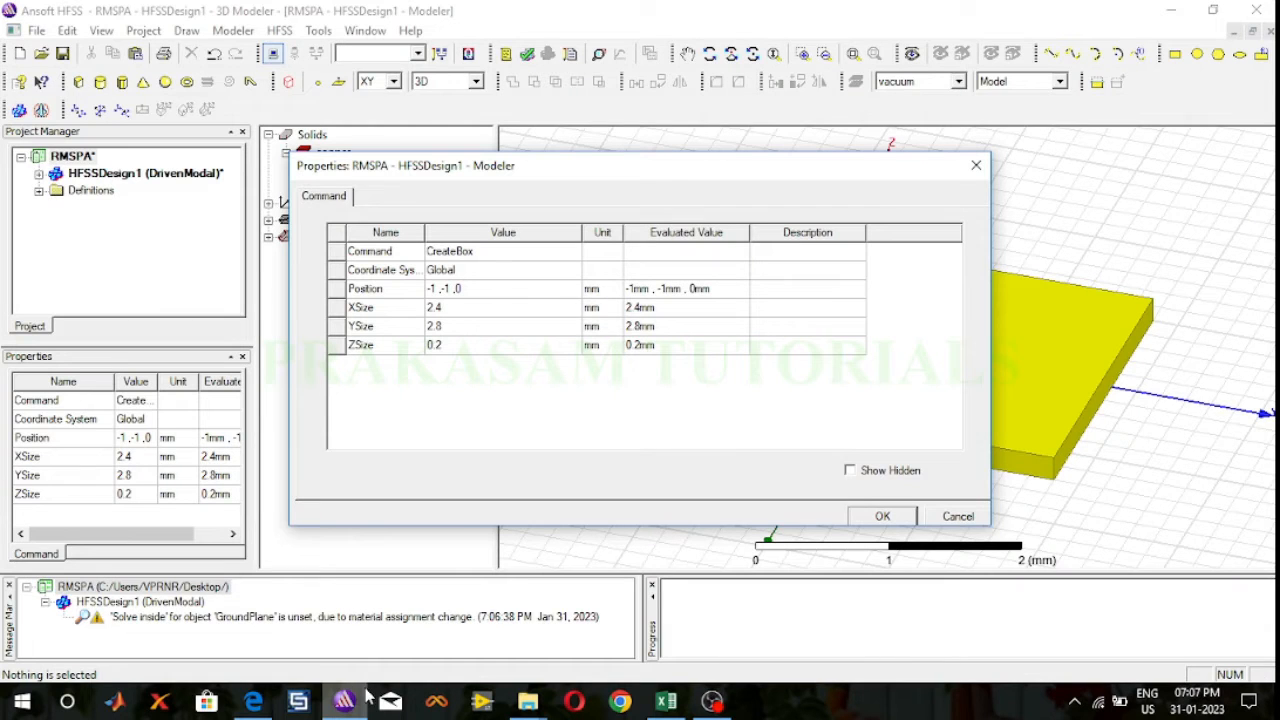
left_click(450, 310)
type("30")
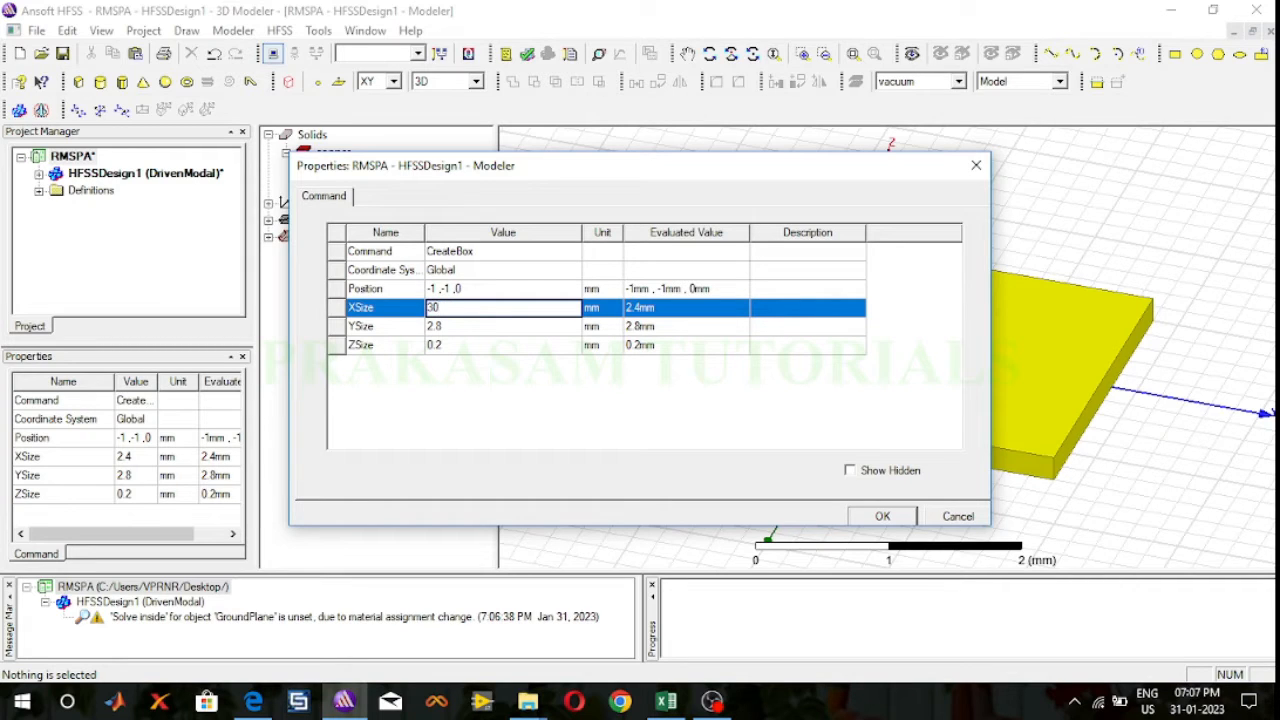
left_click_drag(442, 309, 424, 320)
type("6")
left_click(445, 326)
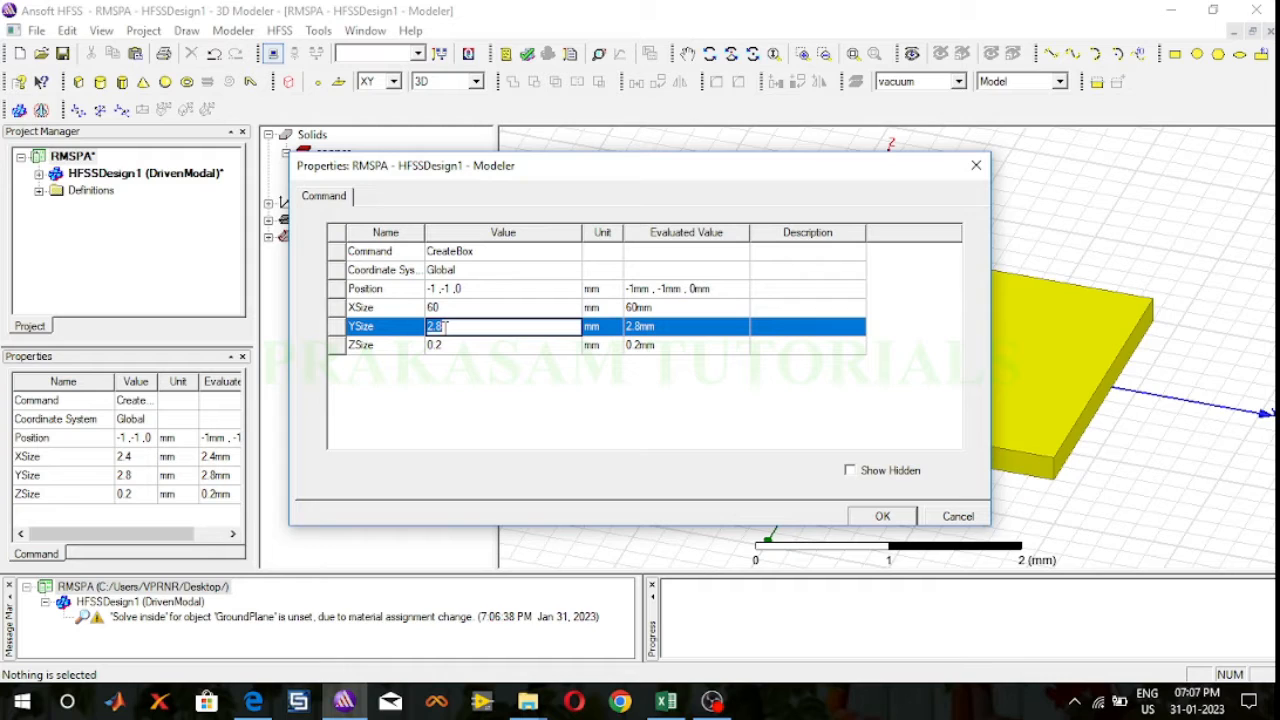
type("60")
Step: Launch Paint, switch back to HFSS and set the GroundPlane box's ZSize to 0.05 mm
left_click(68, 704)
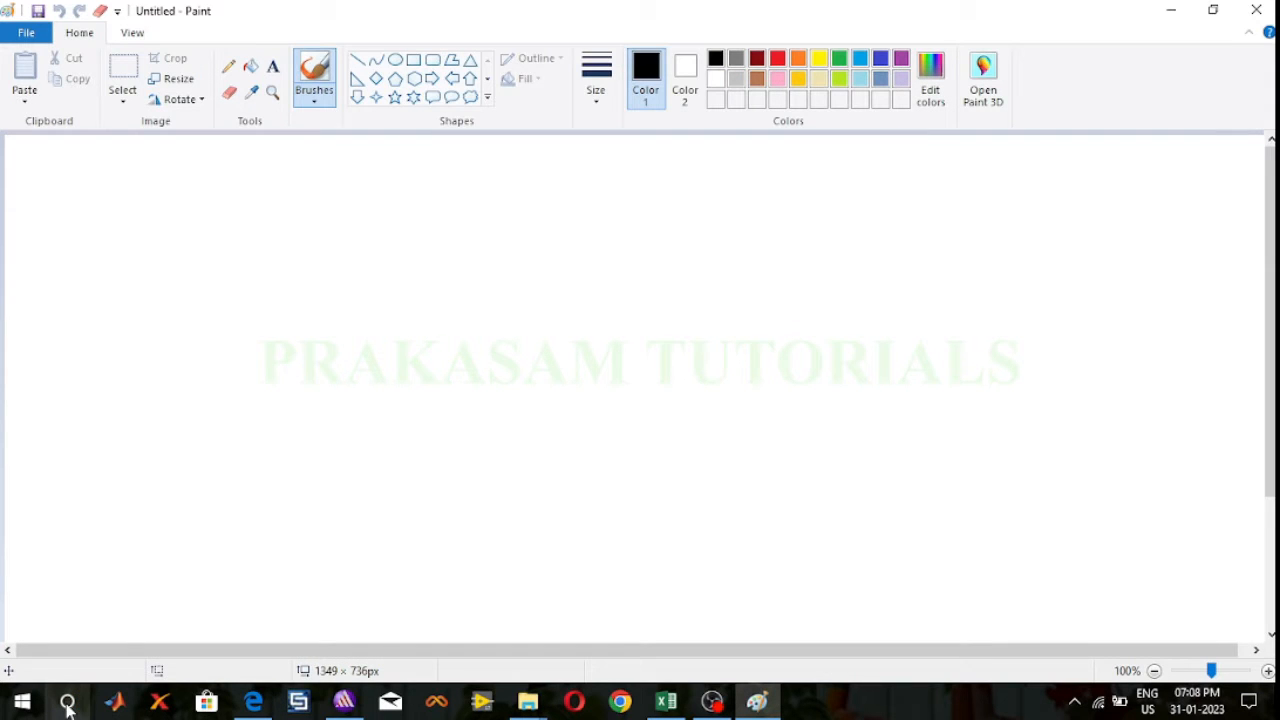
left_click(344, 702)
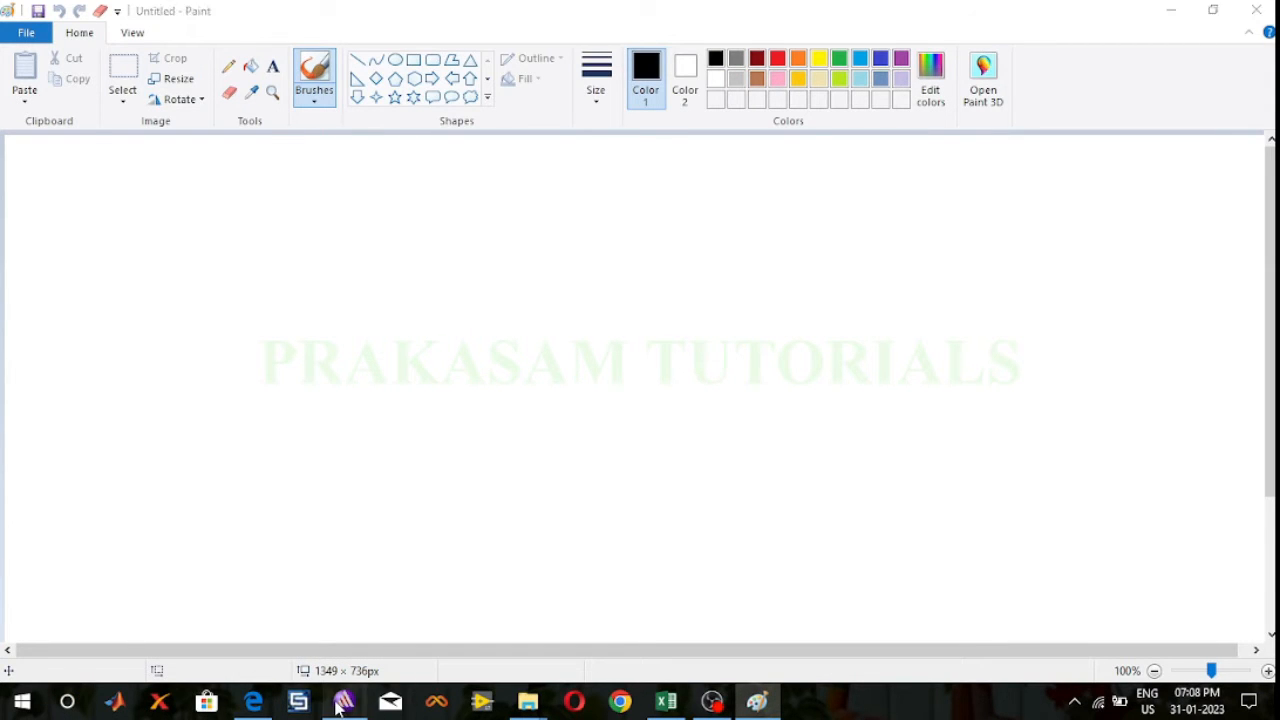
left_click(495, 352)
left_click(492, 352)
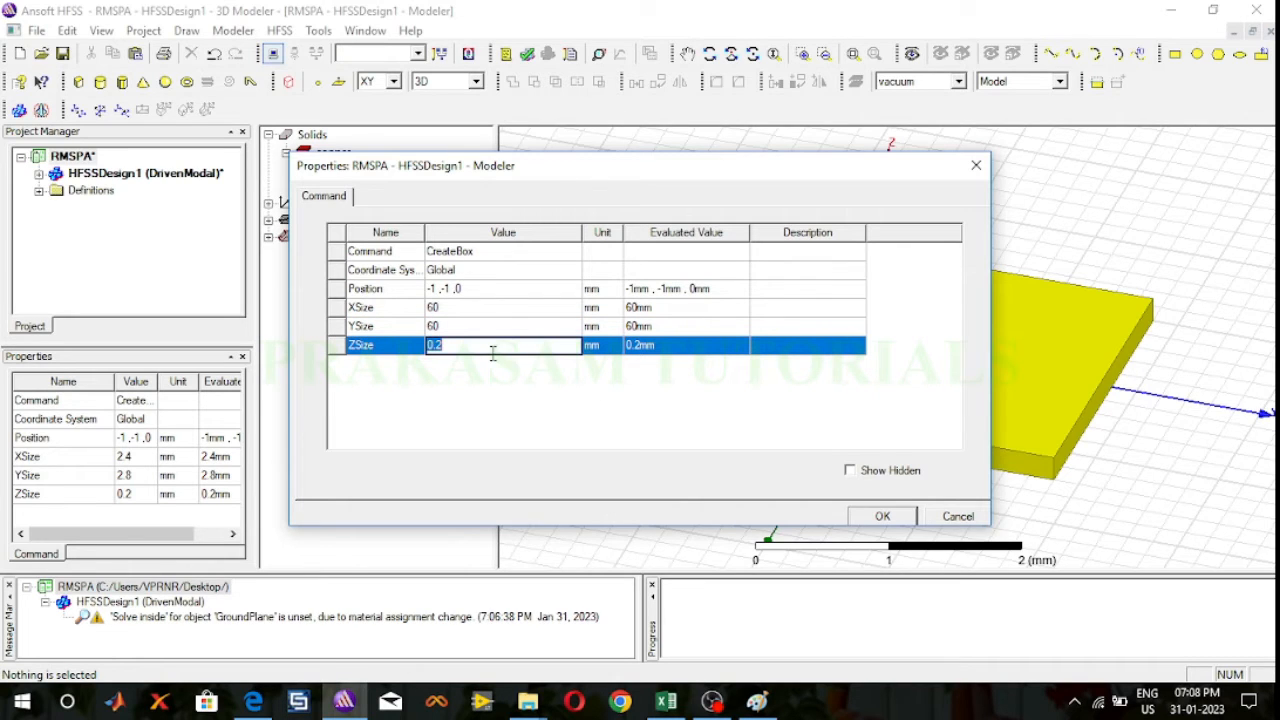
type("05")
Step: Set the GroundPlane box's position to -60/2, -60/2, -1.25 mm and apply the new dimensions
left_click(466, 288)
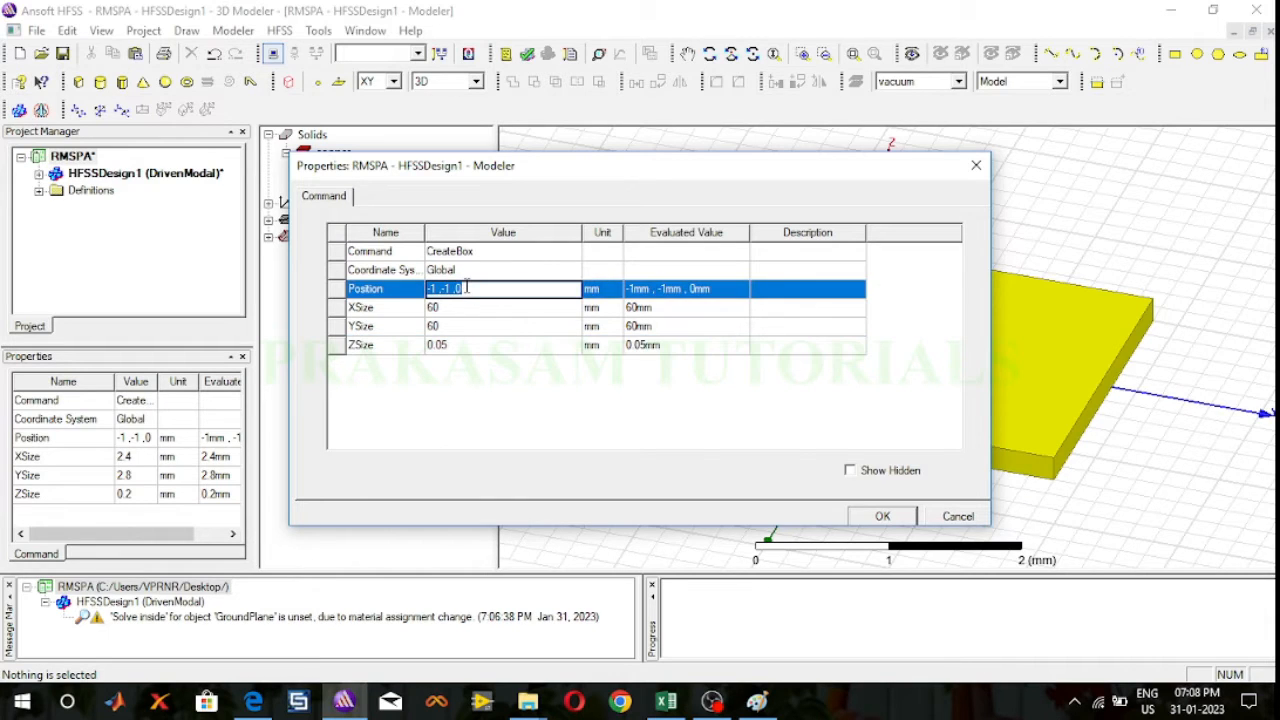
type("-60/2, -60/2, -1.25")
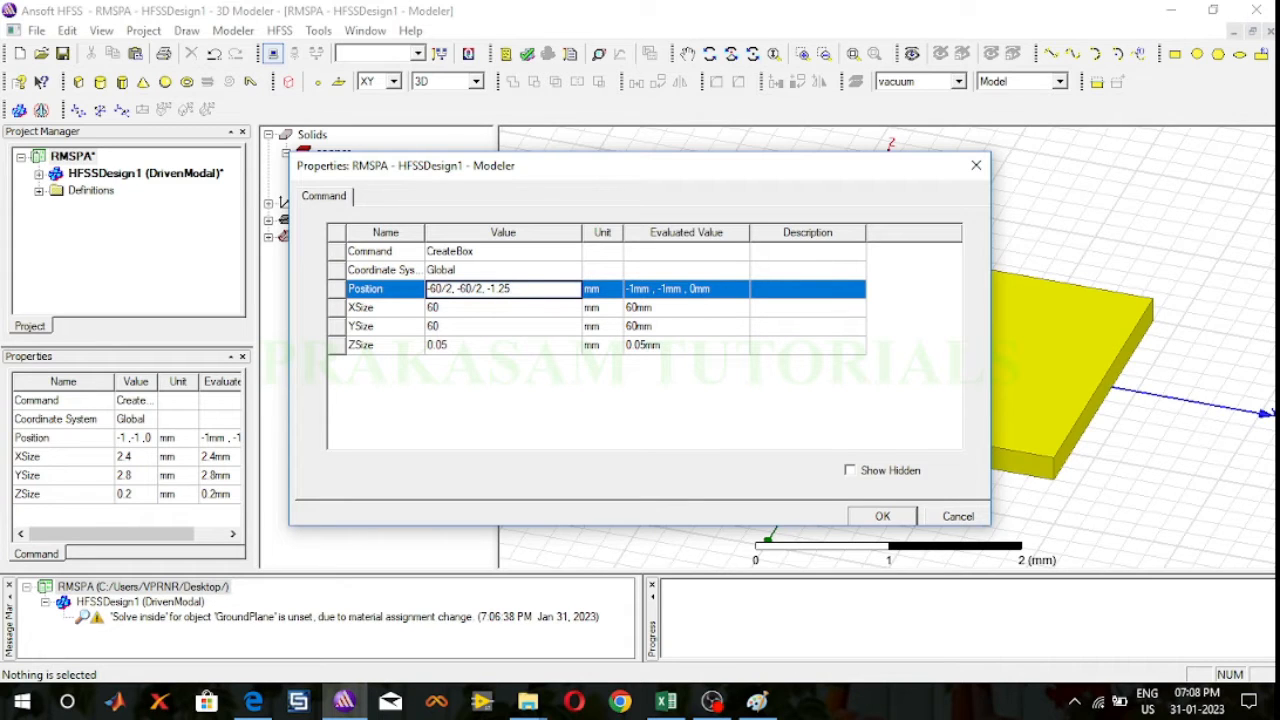
left_click(870, 518)
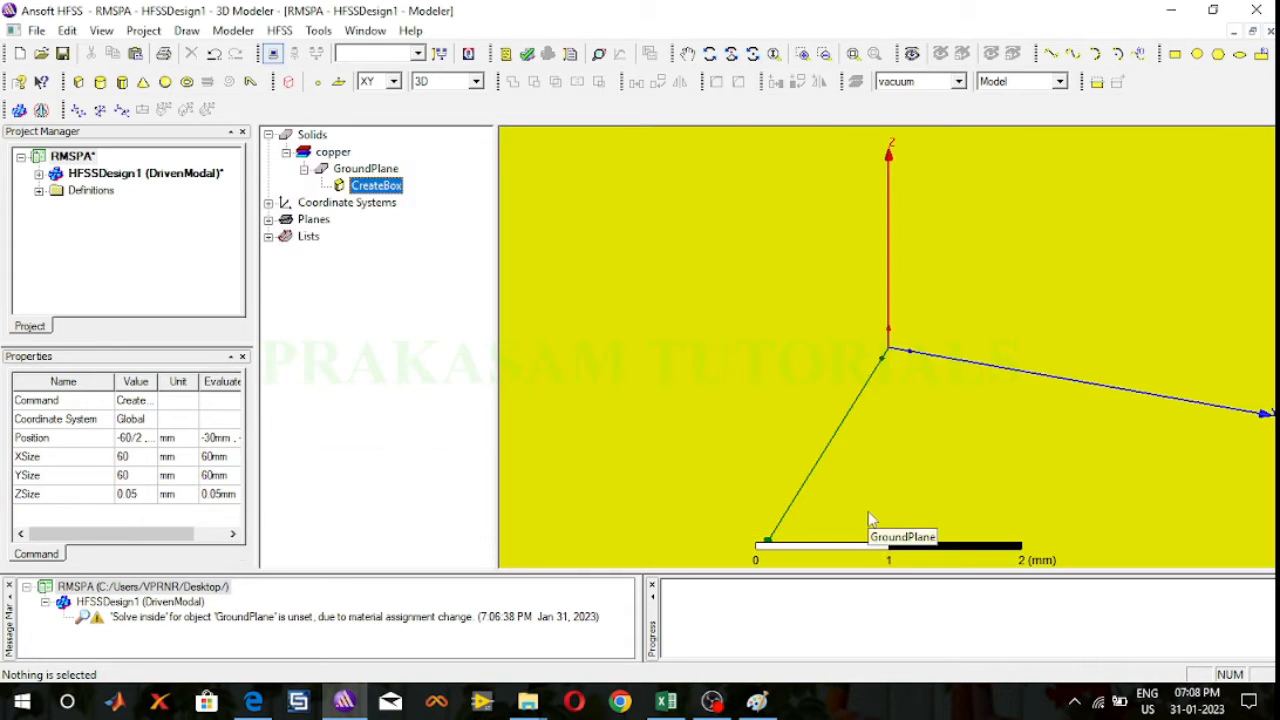
left_click(853, 55)
left_click(709, 54)
left_click_drag(985, 182, 934, 306)
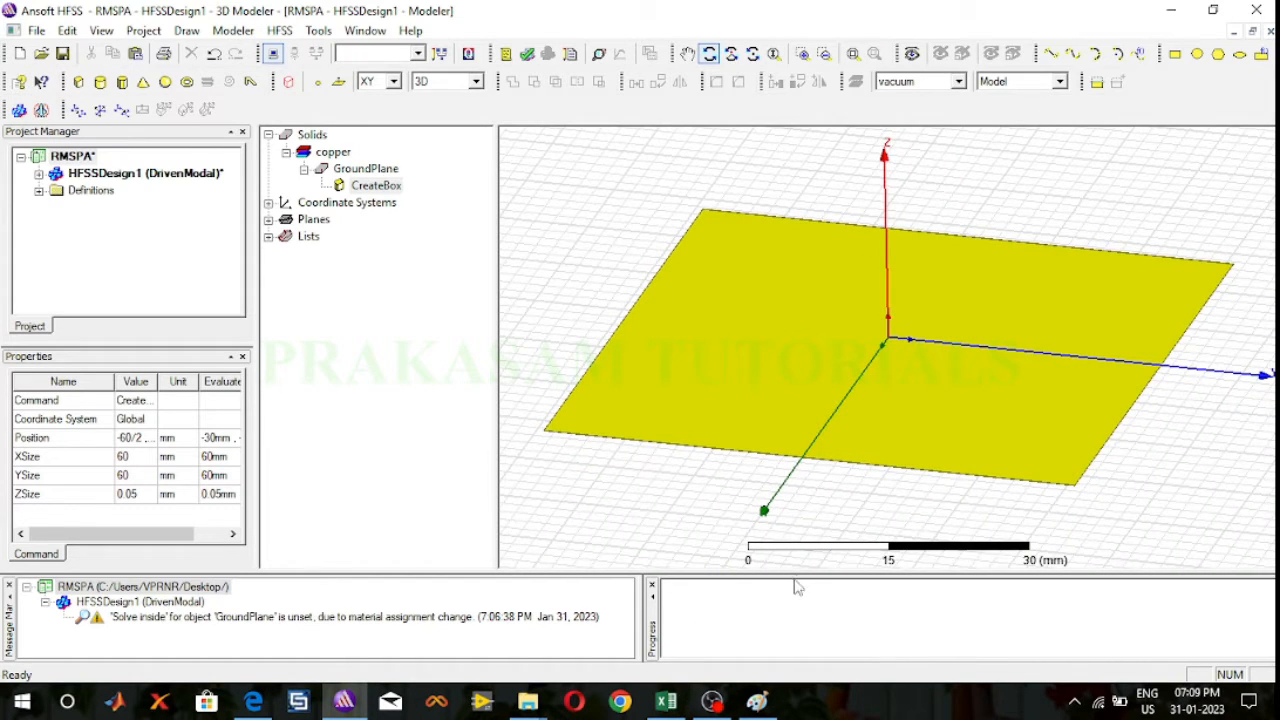
Step: Switch to Paint and draw a black rectangle about 420 × 105 px with a thinner outline for the antenna substrate's side view
left_click(757, 701)
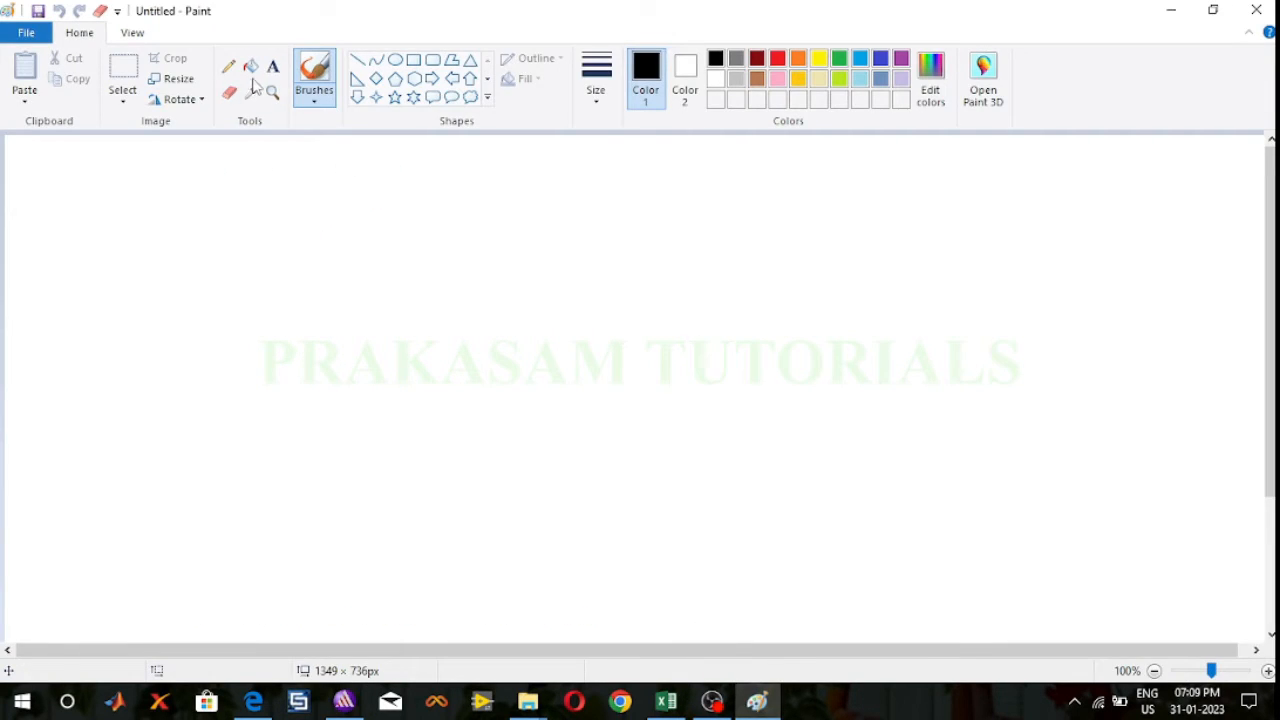
left_click(413, 59)
mouse_move(347, 337)
left_mouse_down()
mouse_move(442, 375)
mouse_move(620, 400)
mouse_move(742, 436)
left_mouse_up()
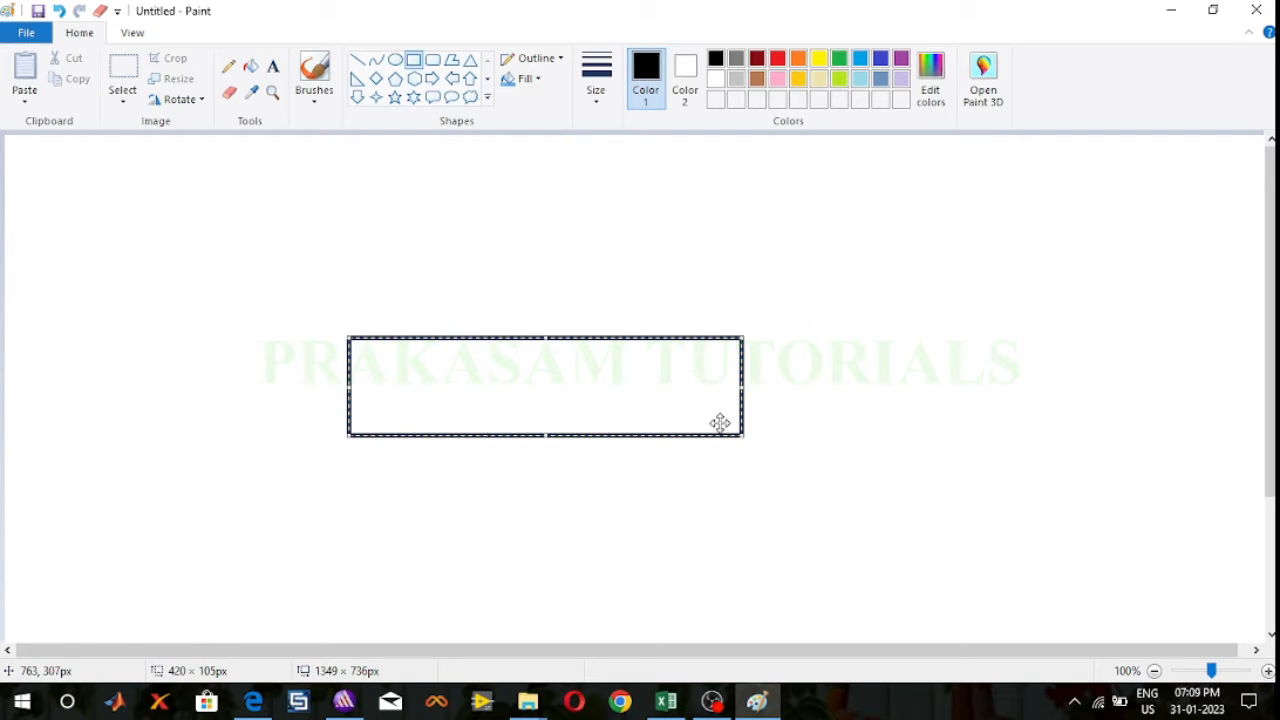
left_click(596, 90)
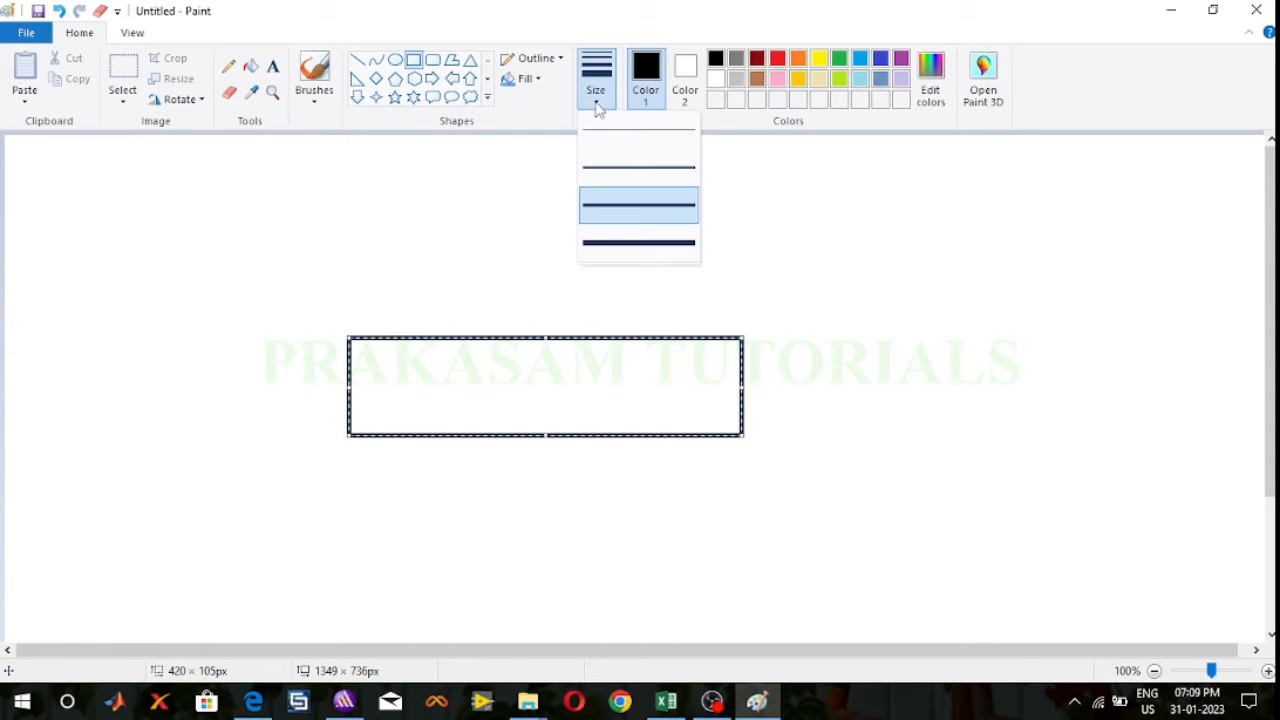
left_click(624, 172)
left_click(870, 410)
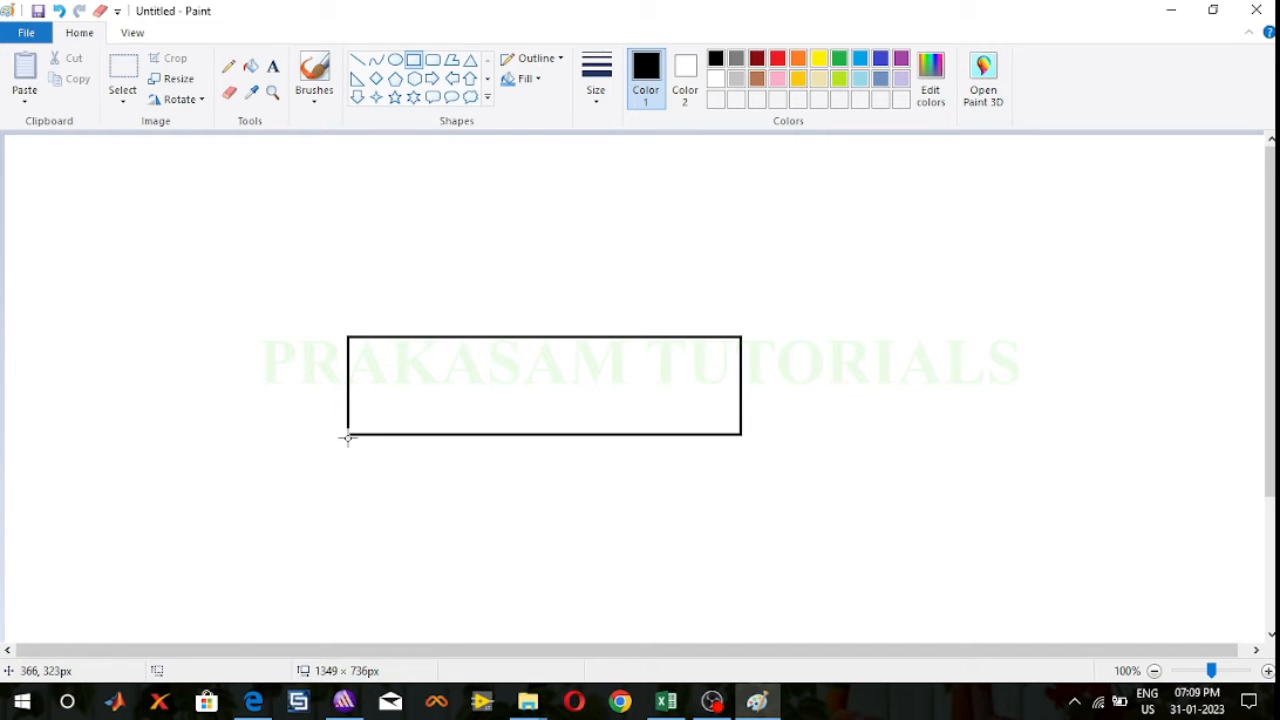
Step: Draw a thin dark red rectangle directly beneath the black one, spanning its full width, undoing the first black attempt
left_click_drag(345, 435, 740, 456)
key("ctrl+z")
left_click(757, 58)
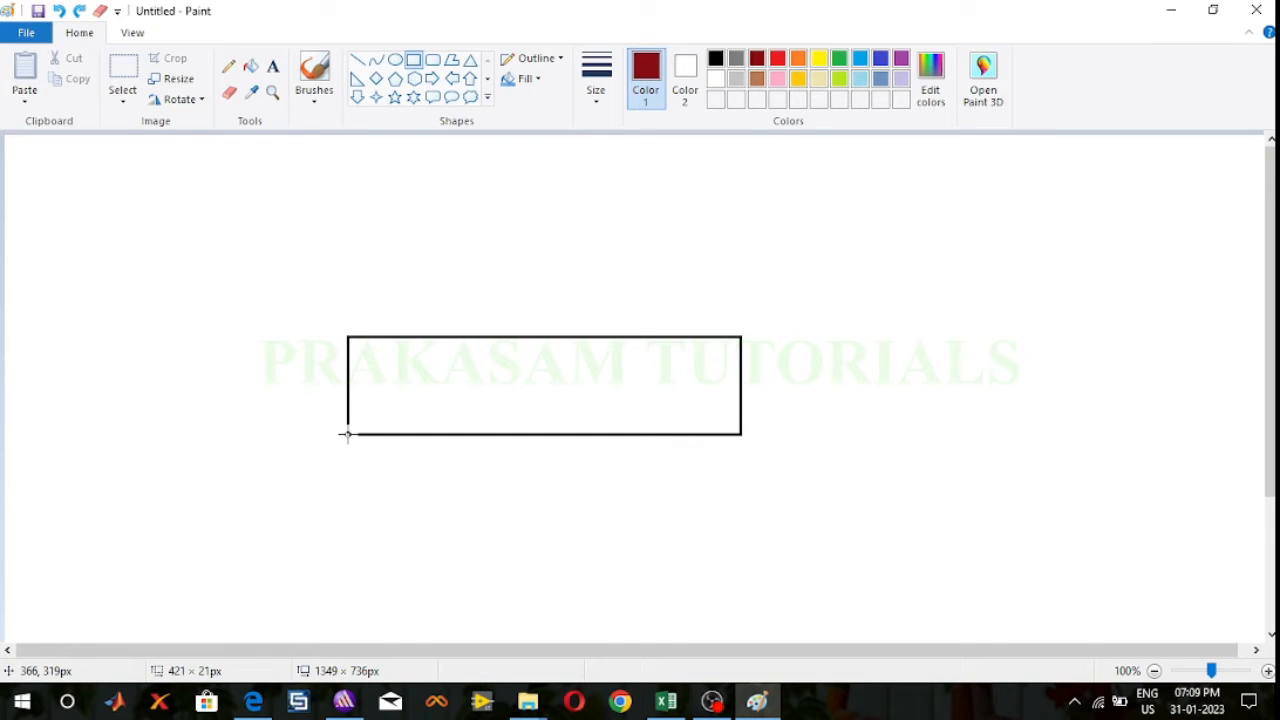
left_click_drag(347, 435, 741, 457)
left_click(866, 467)
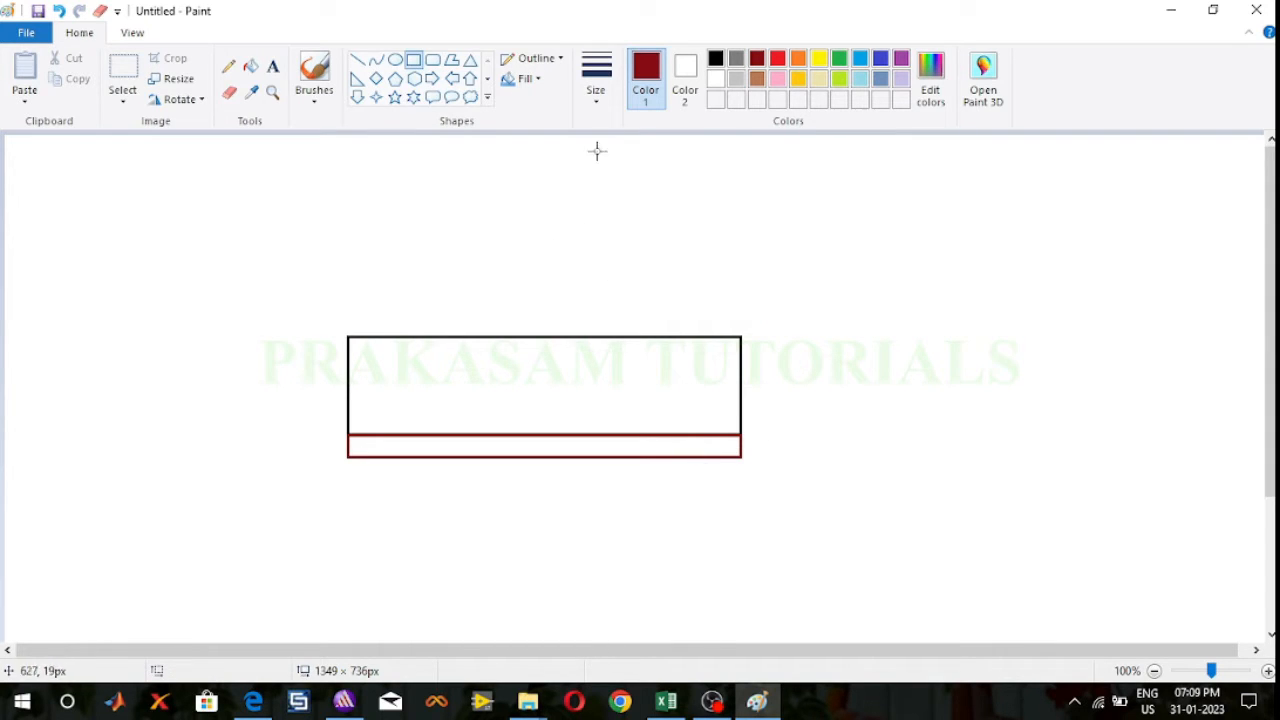
Step: Draw a thin orange rectangle on the substrate's upper edge from its left corner and a shorter blue one adjoining its right end
left_click(799, 60)
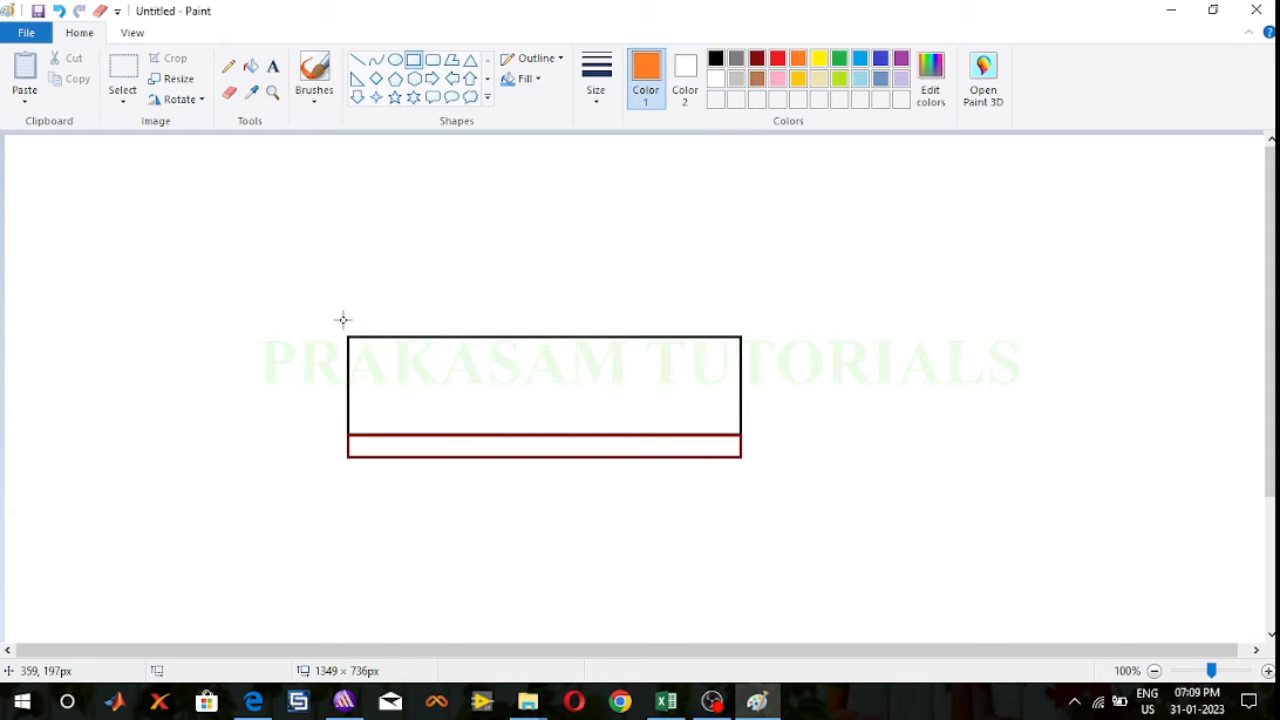
left_click_drag(347, 322, 508, 338)
left_click(871, 351)
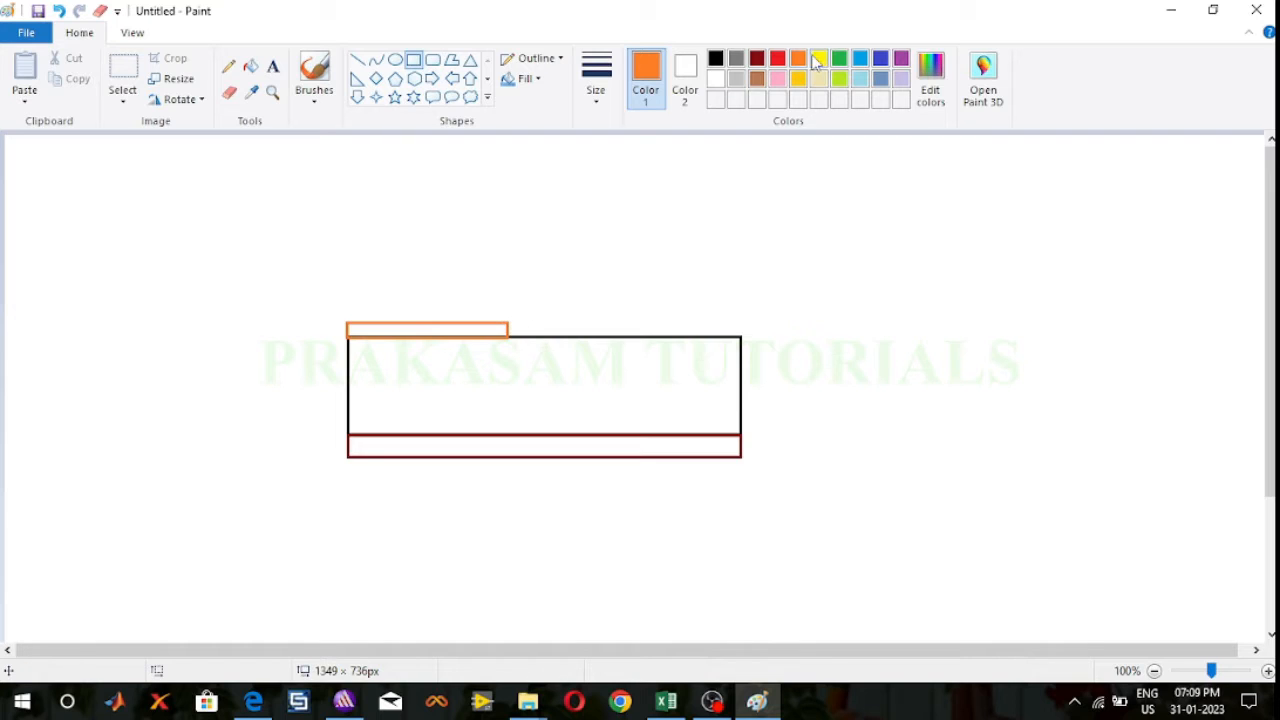
left_click(859, 59)
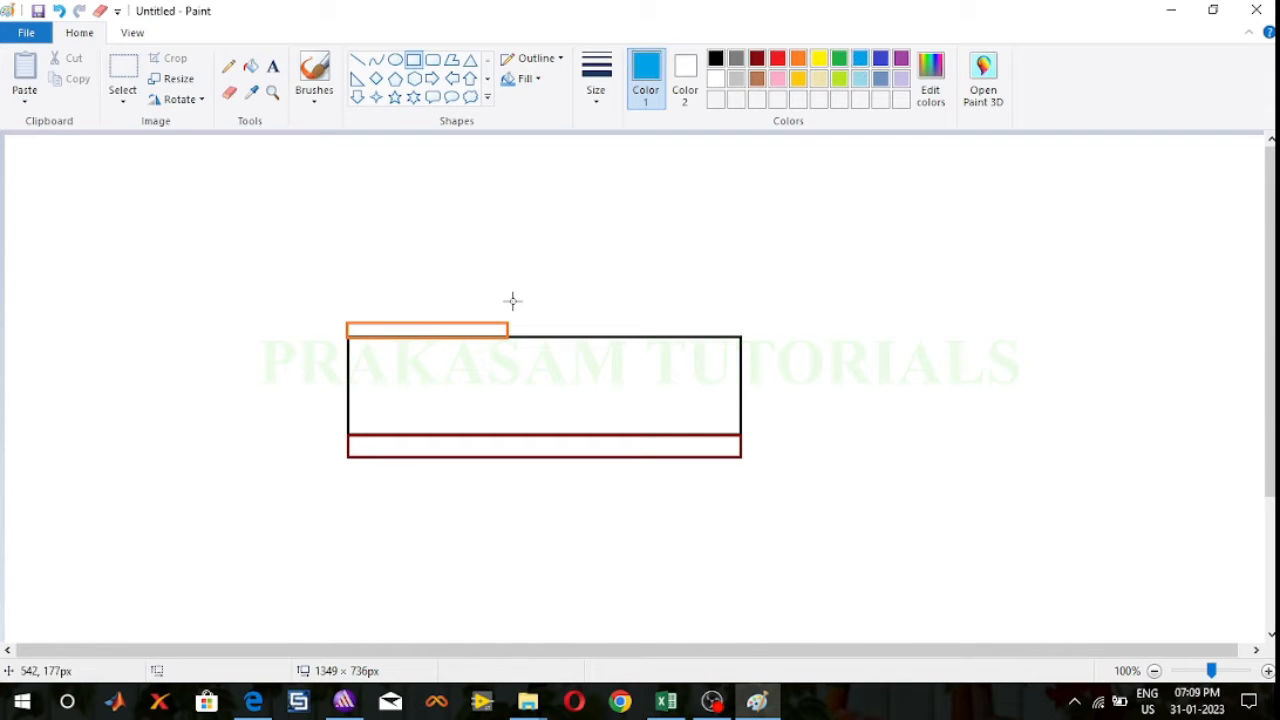
left_click_drag(507, 321, 597, 335)
left_click(894, 400)
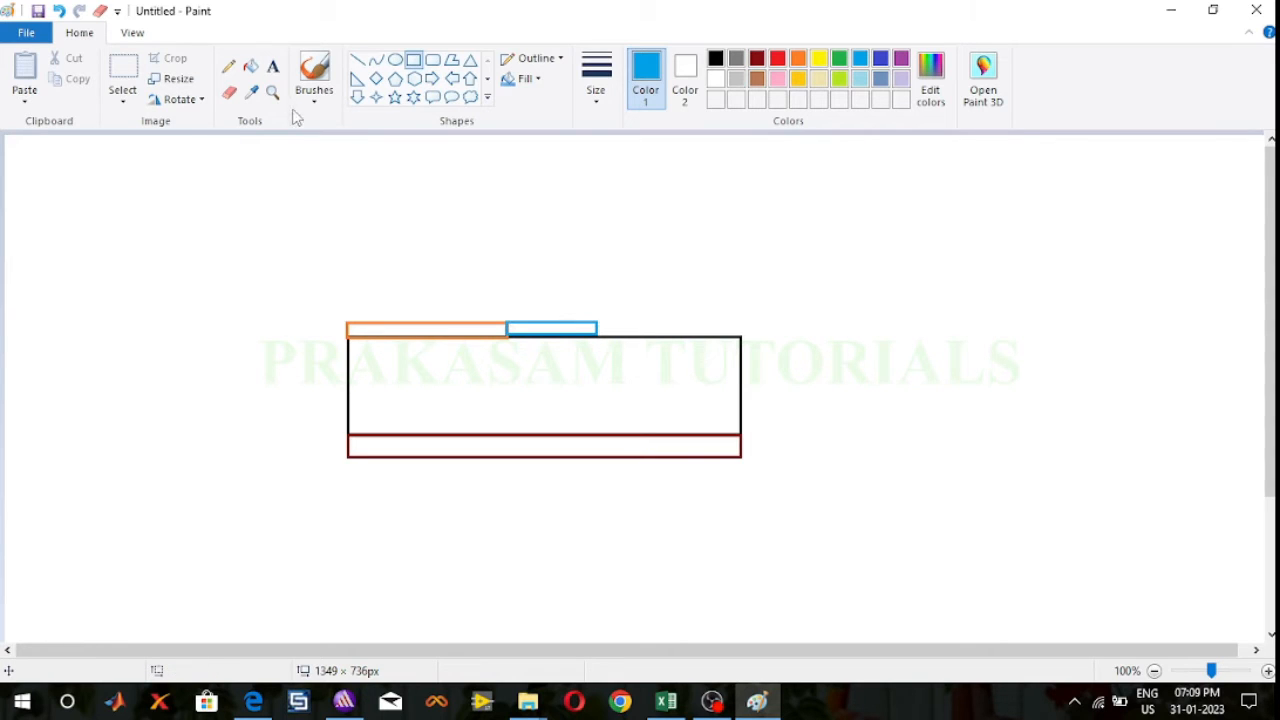
Step: Label the large black rectangle "Substrate" and the dark red strip "Ground" in purple text
left_click(272, 67)
left_click(901, 59)
left_click(378, 384)
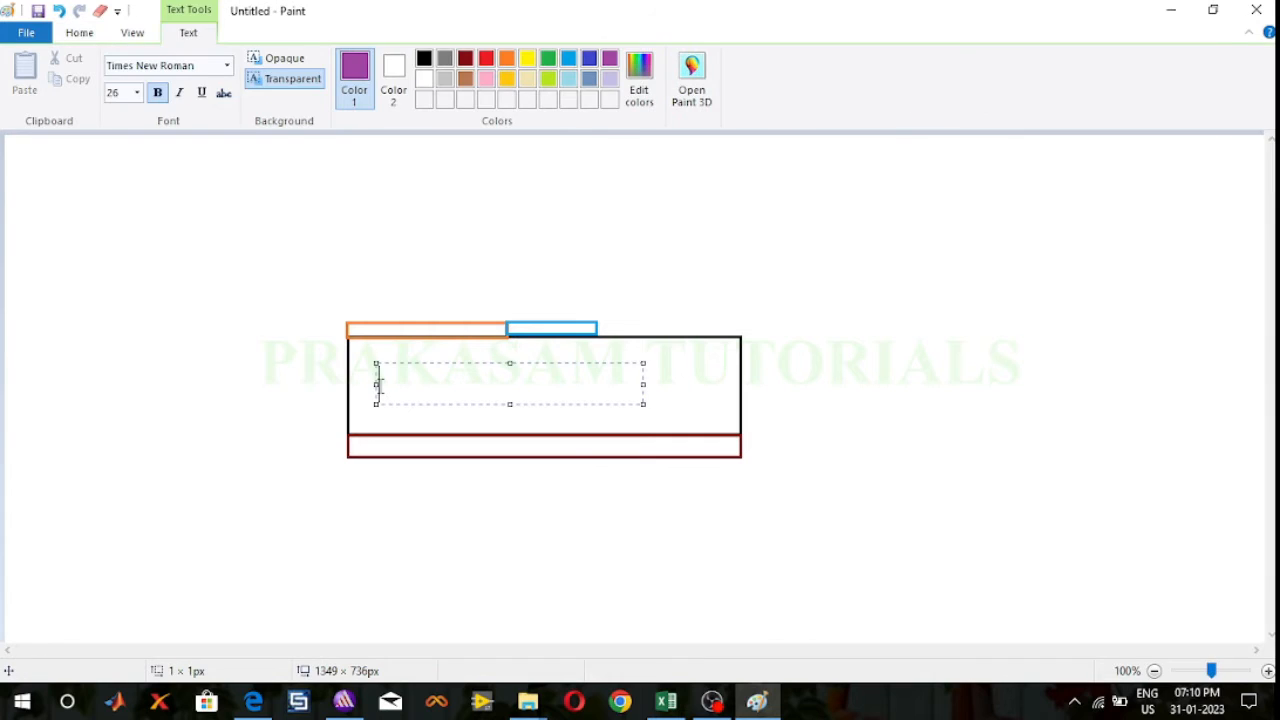
type("Substrate")
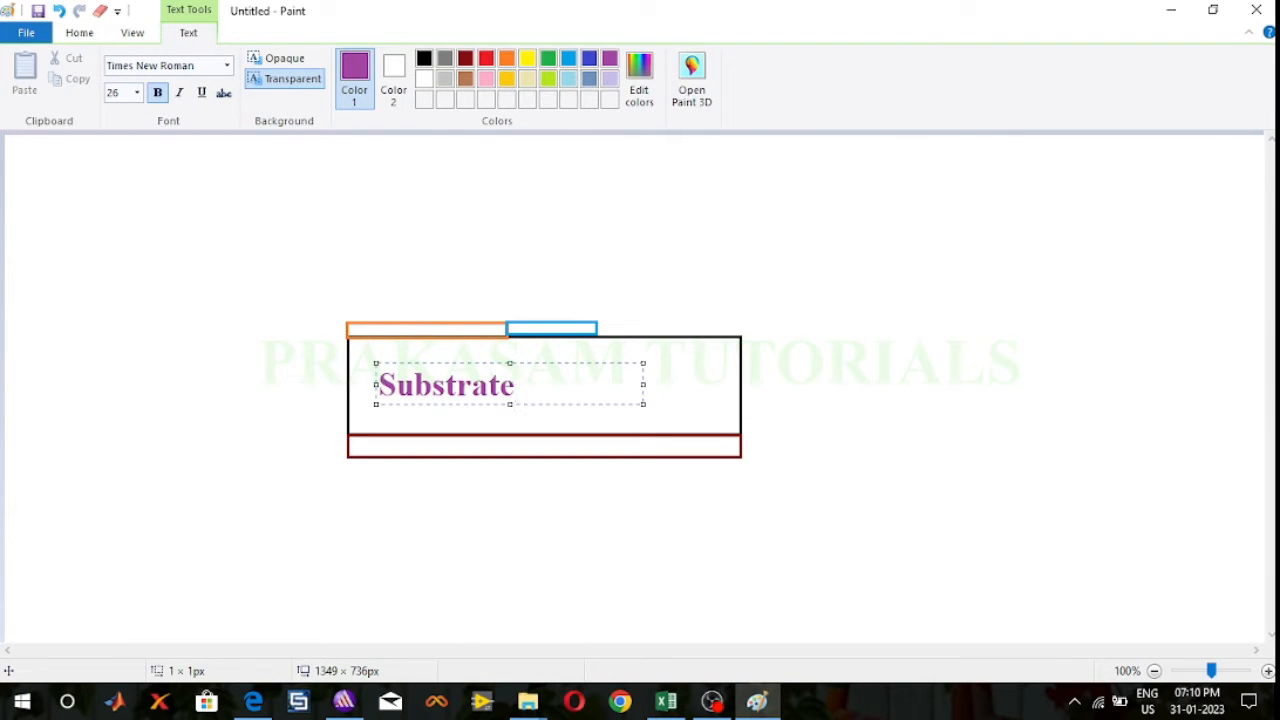
left_click(419, 444)
left_click(419, 444)
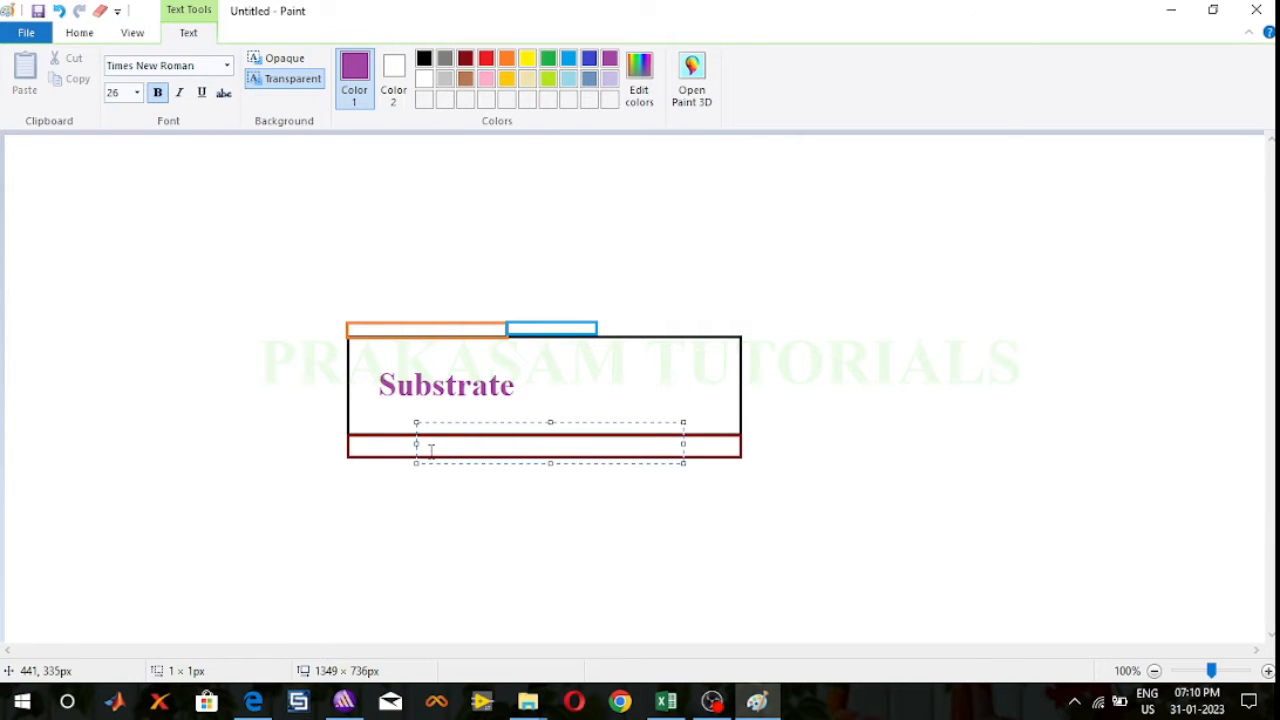
type("Ground")
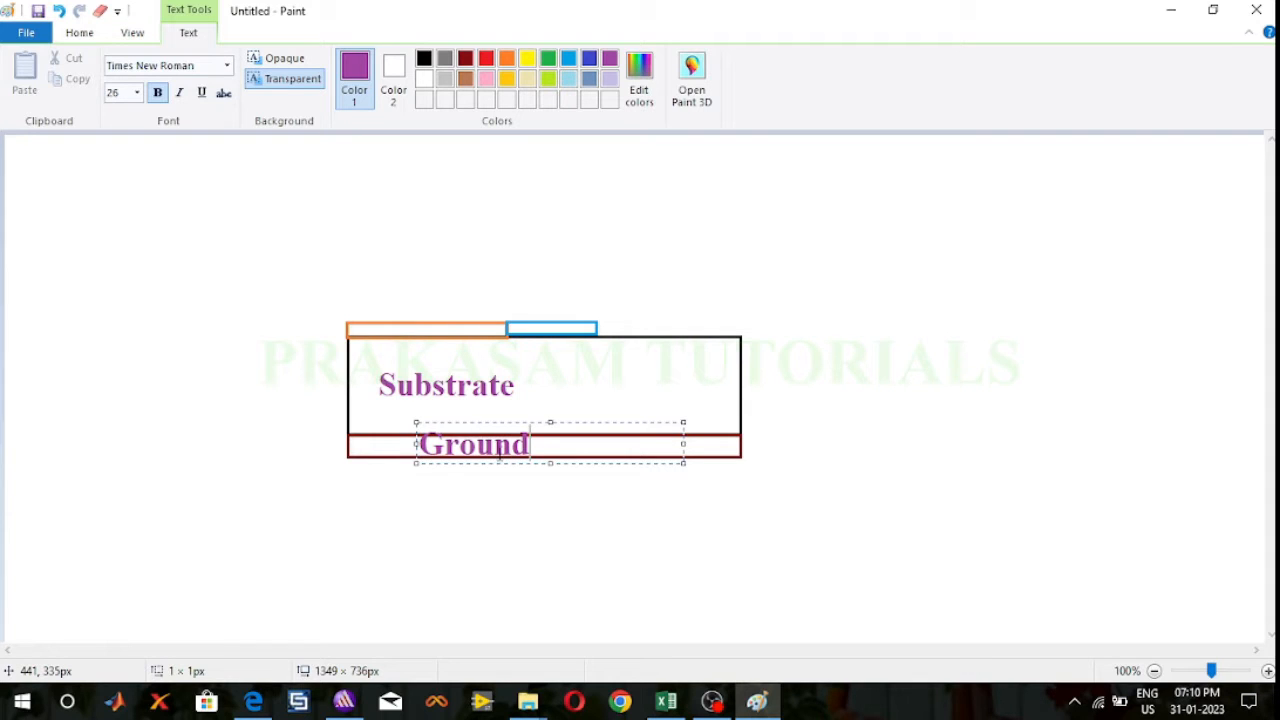
left_click(556, 538)
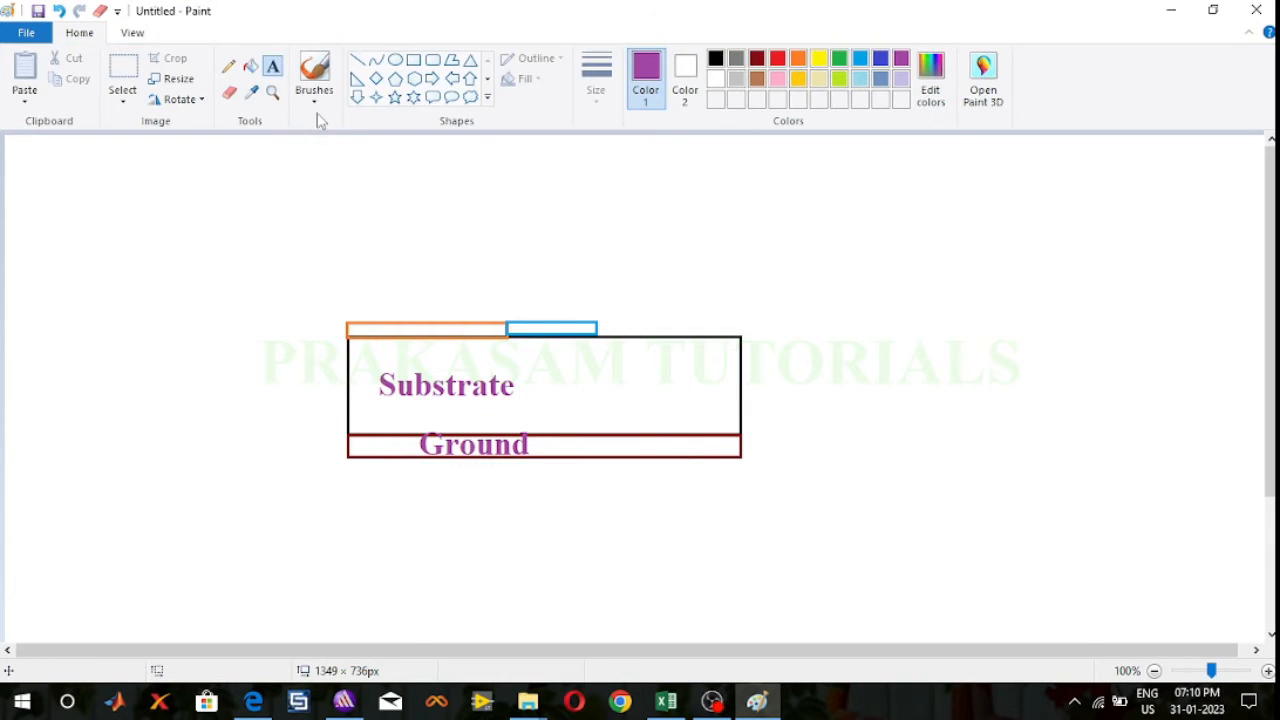
Step: Draw extension lines about 60 px long leftward from the layer boundaries of the substrate, ground and orange strip, using brown
left_click(358, 60)
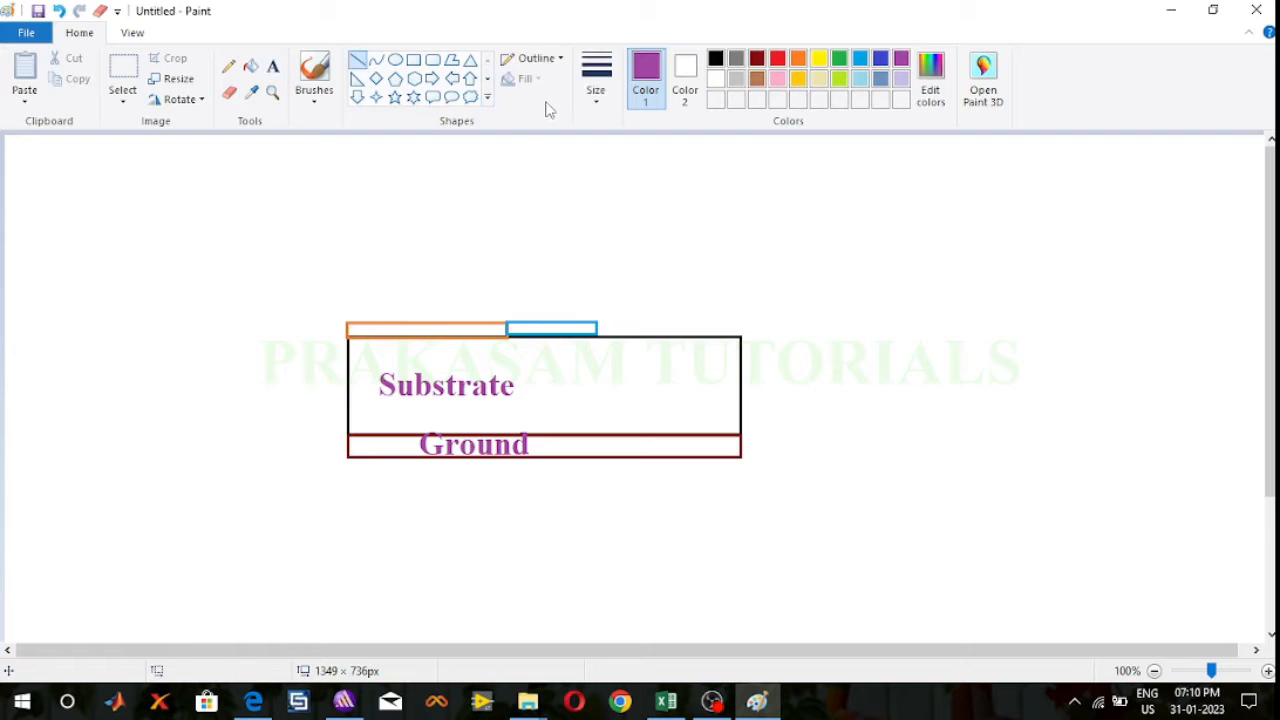
left_click_drag(348, 337, 292, 337)
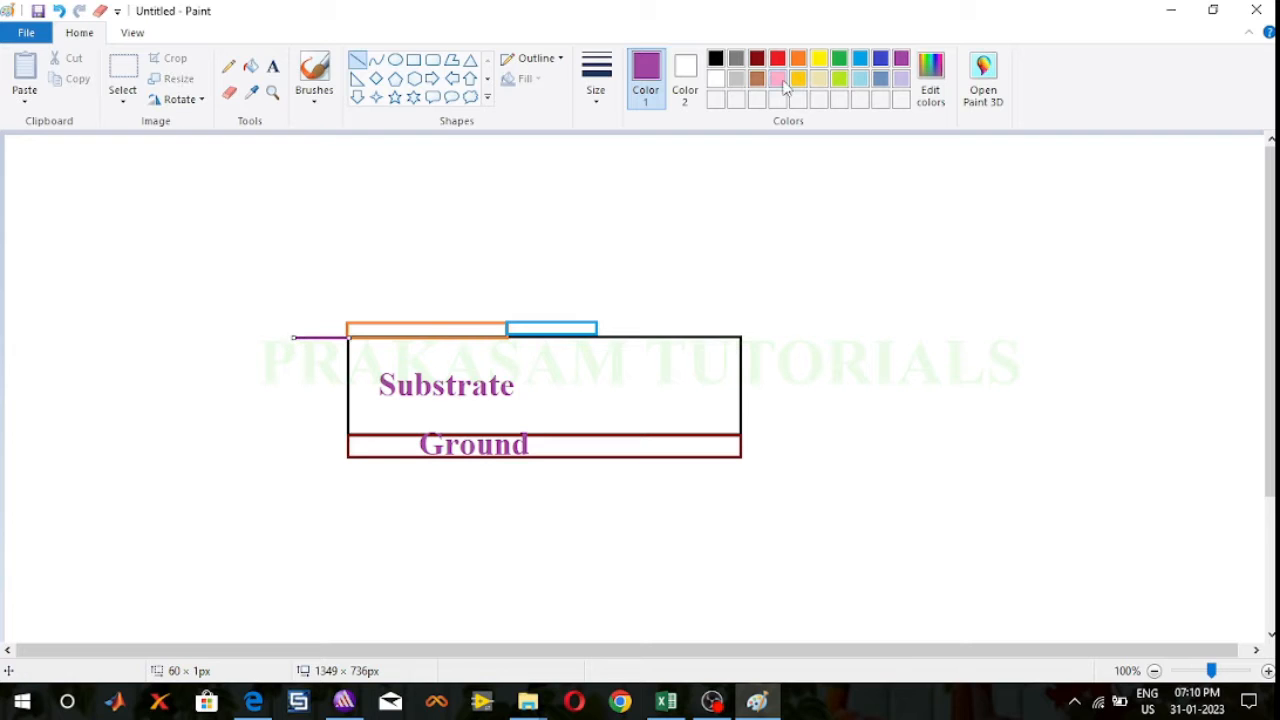
left_click(757, 80)
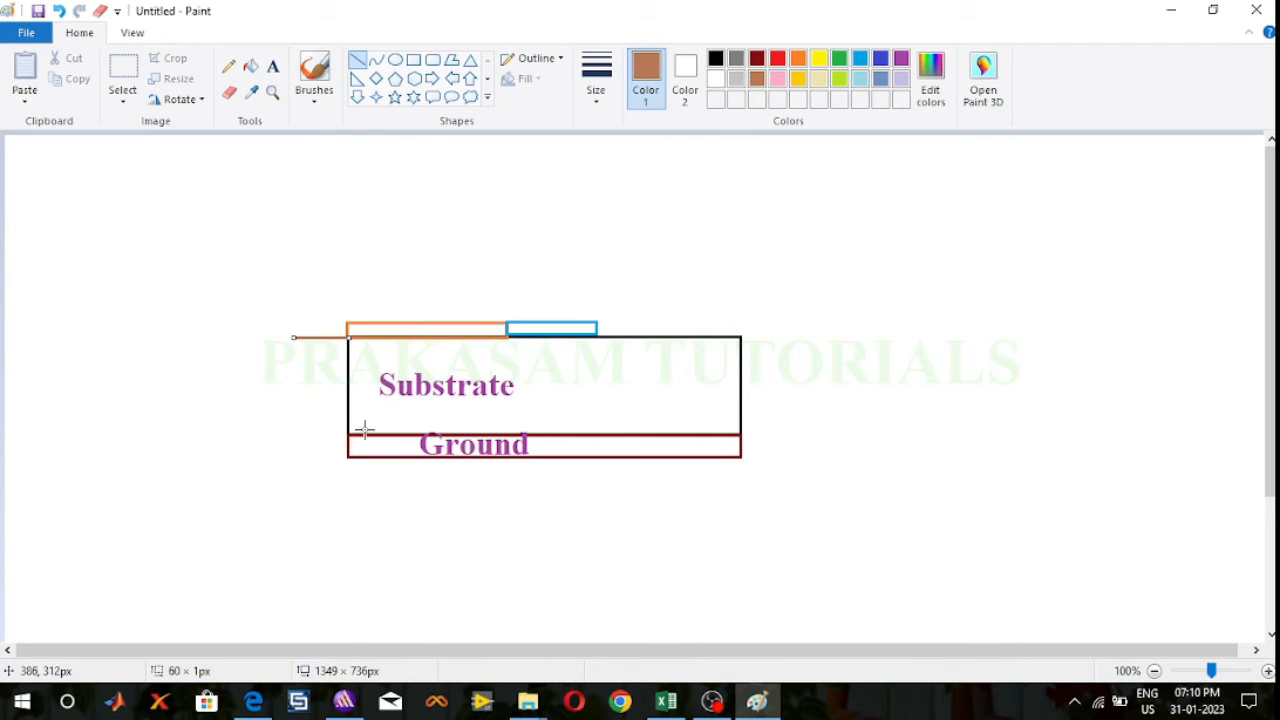
left_click_drag(349, 436, 294, 434)
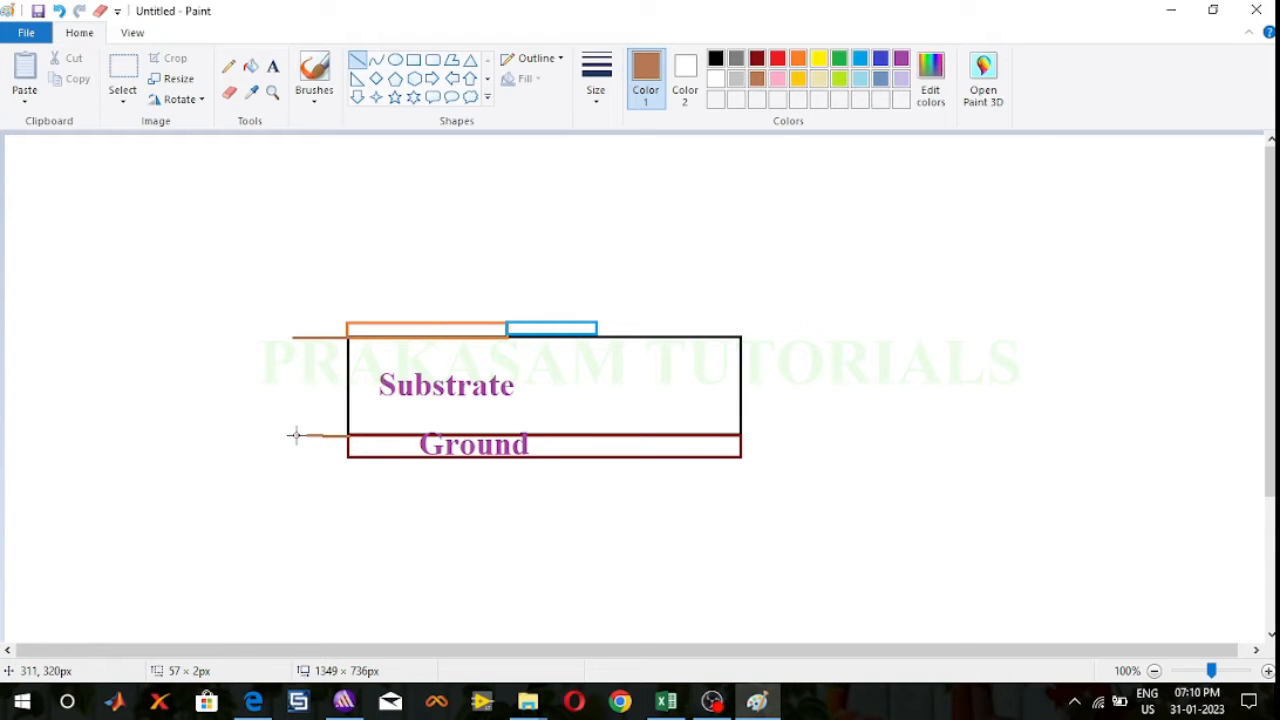
mouse_move(295, 435)
left_mouse_down()
mouse_move(346, 459)
mouse_move(291, 459)
left_mouse_up()
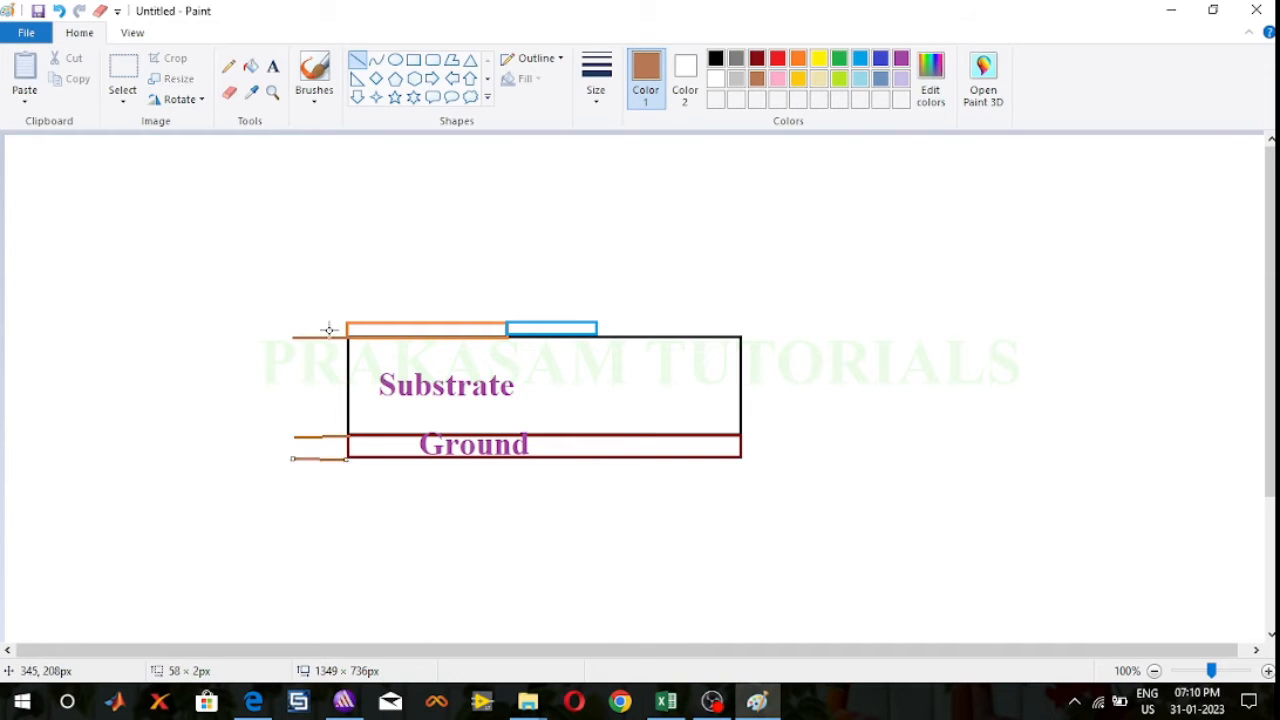
left_click_drag(346, 324, 296, 324)
Step: Recolor the uppermost extension line purple and label the substrate's thickness "1.2" to its left in purple
left_click(881, 59)
left_click(901, 59)
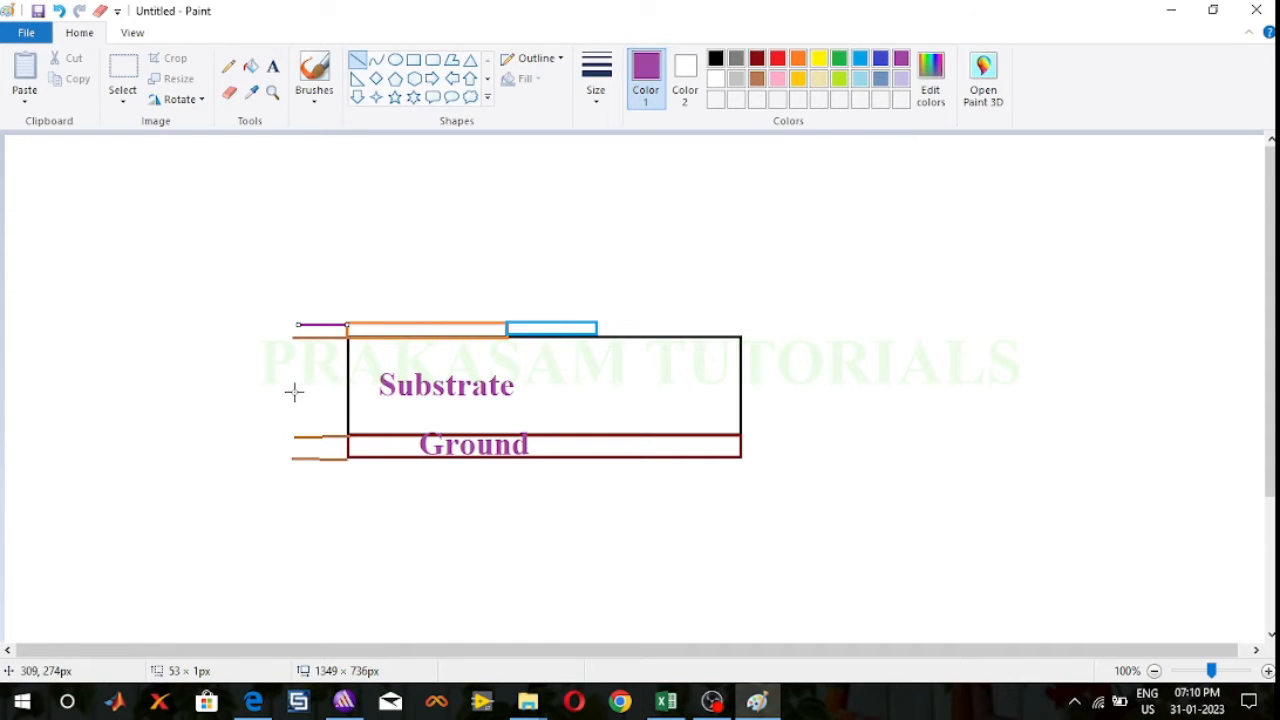
left_click(272, 66)
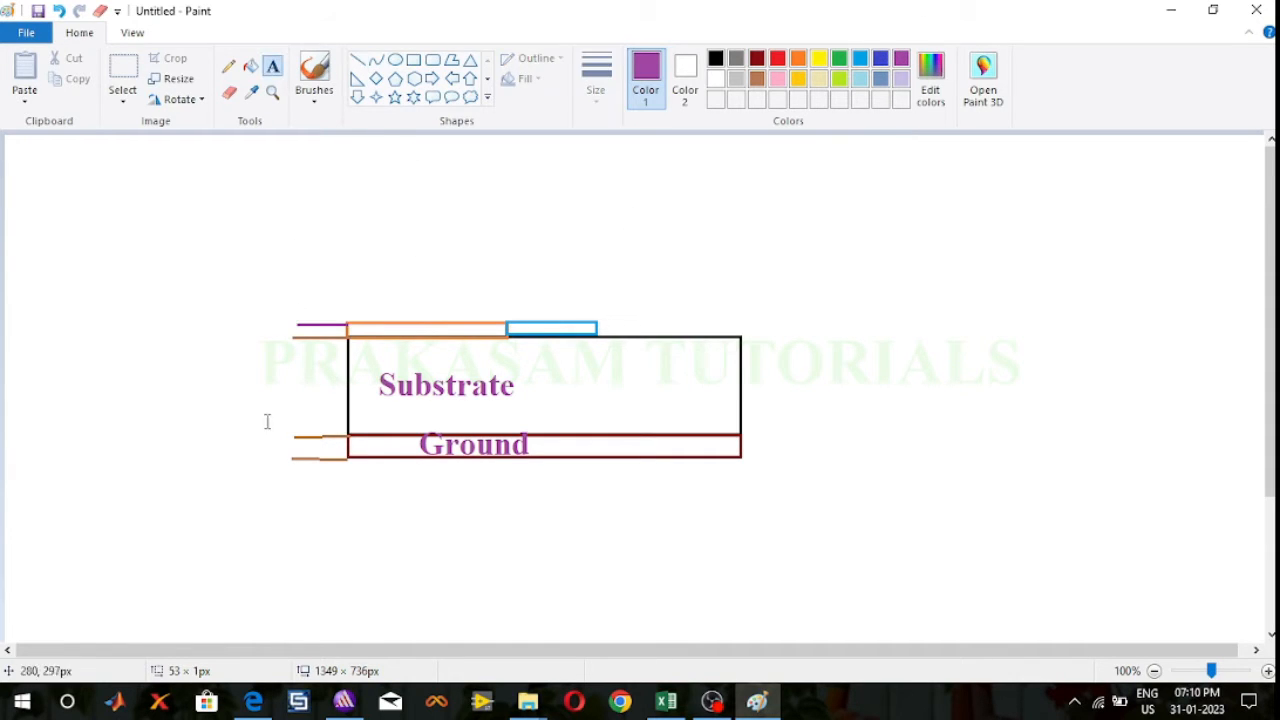
left_click(285, 390)
type("1.2")
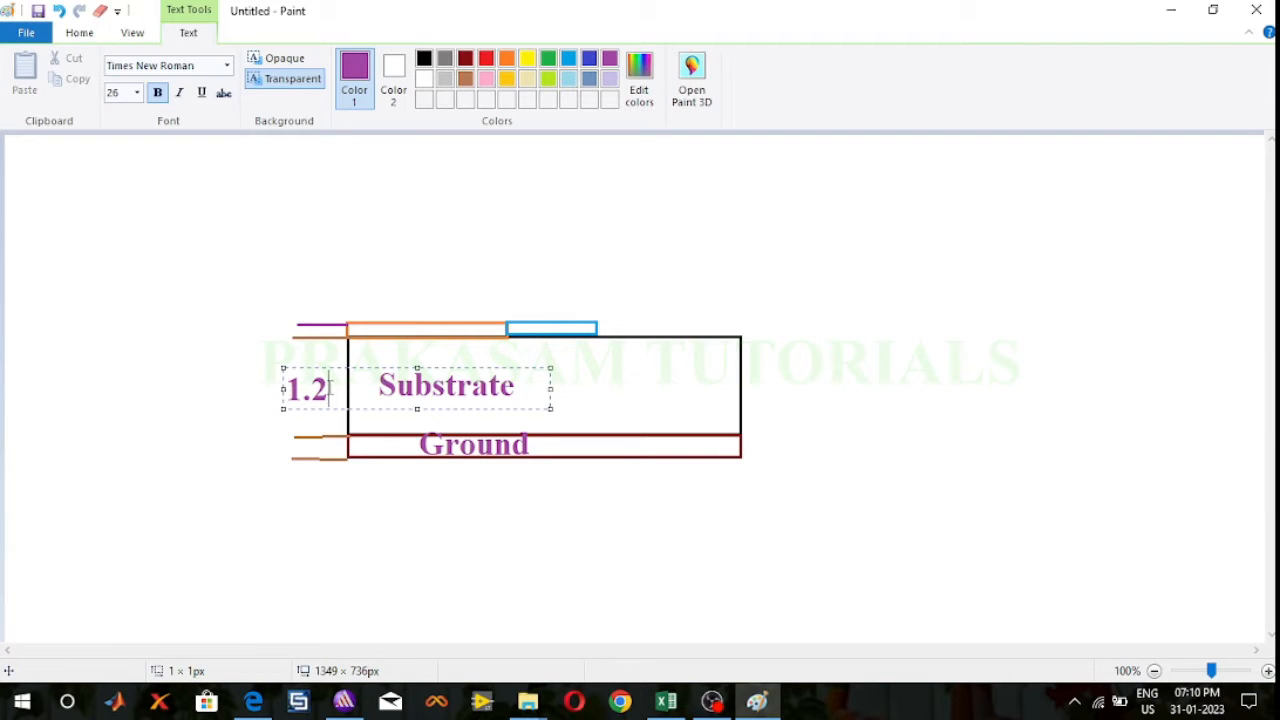
left_click(296, 328)
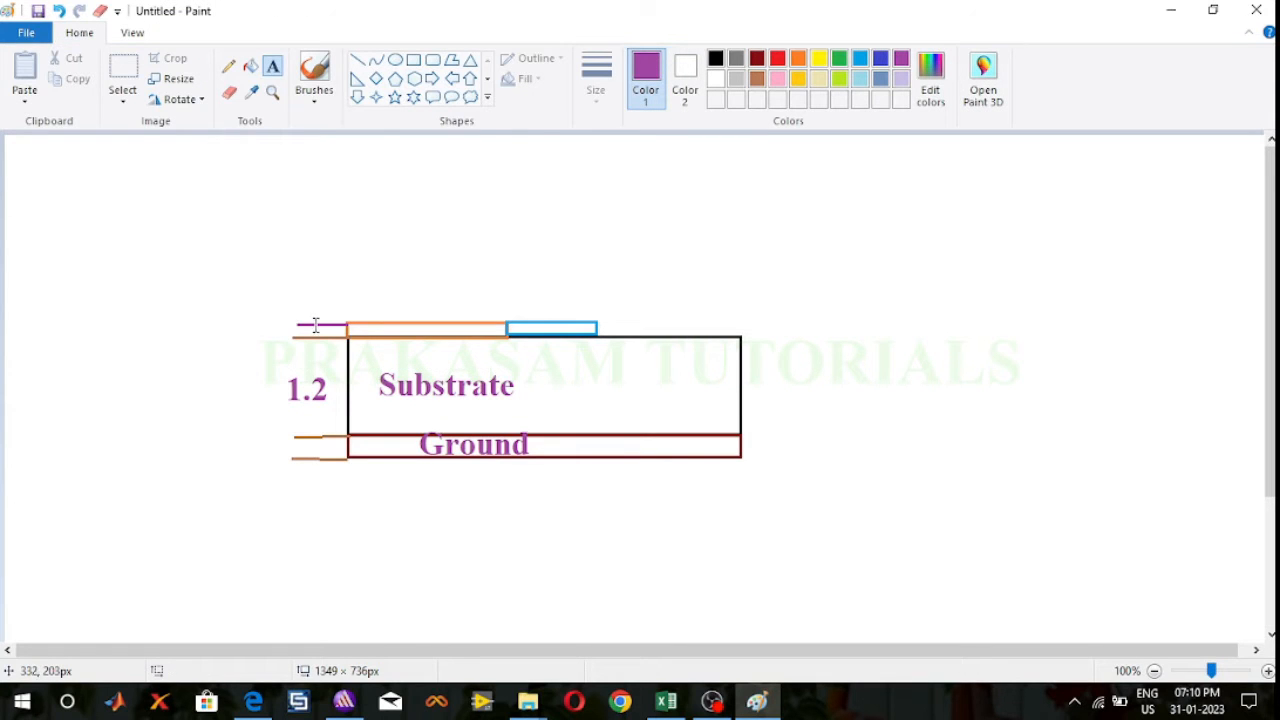
Step: Label the ground layer's thickness "0.05" in size 22 text between its extension lines, shifted slightly left of the layer
left_click(338, 449)
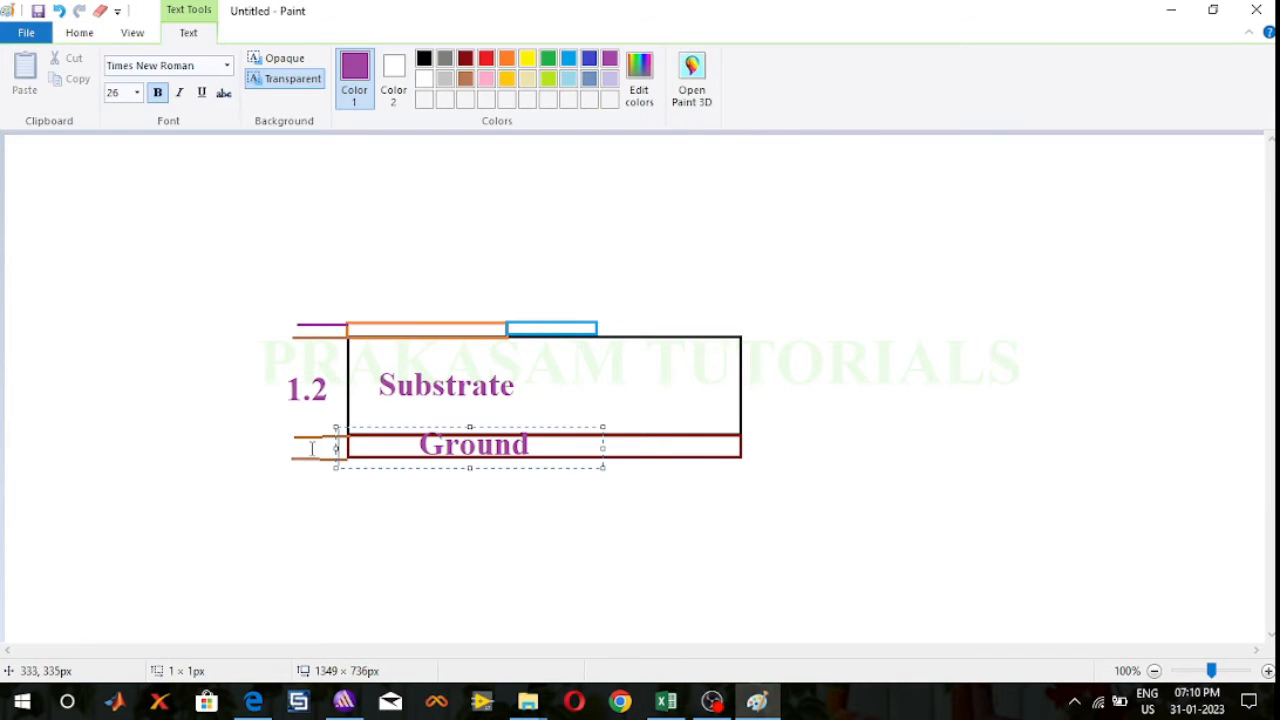
left_click(292, 450)
left_click(302, 451)
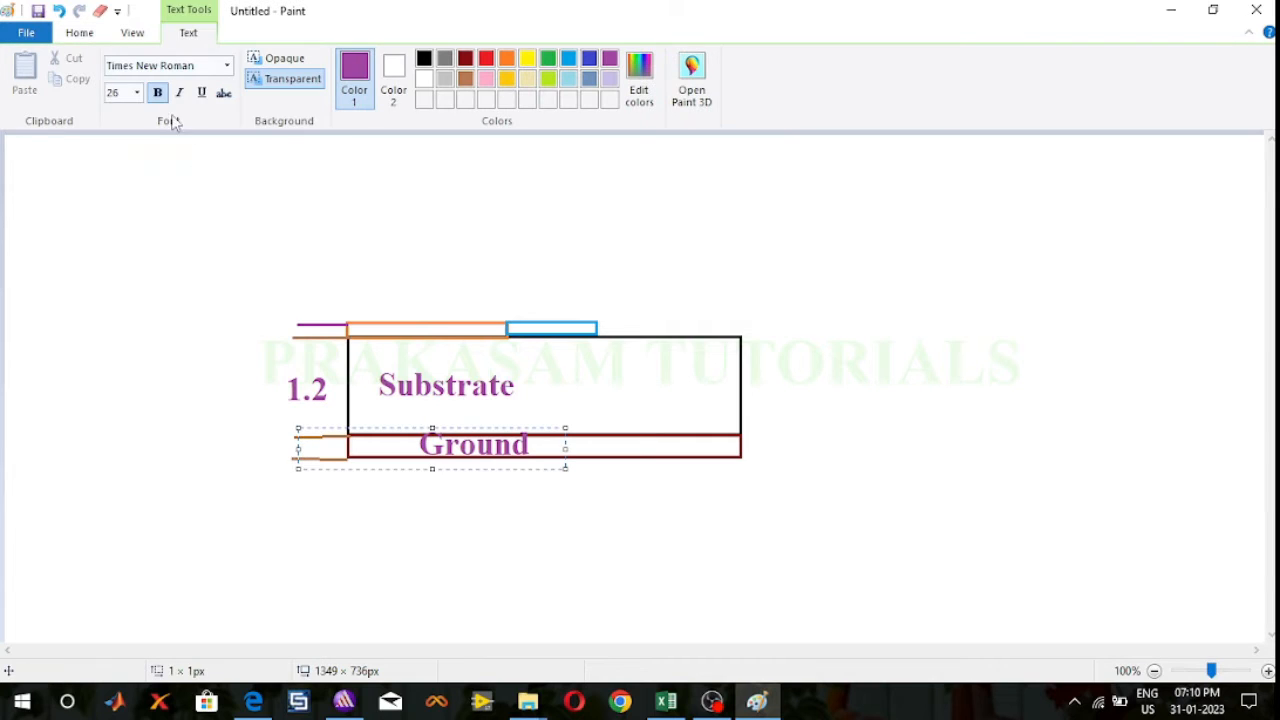
left_click(137, 92)
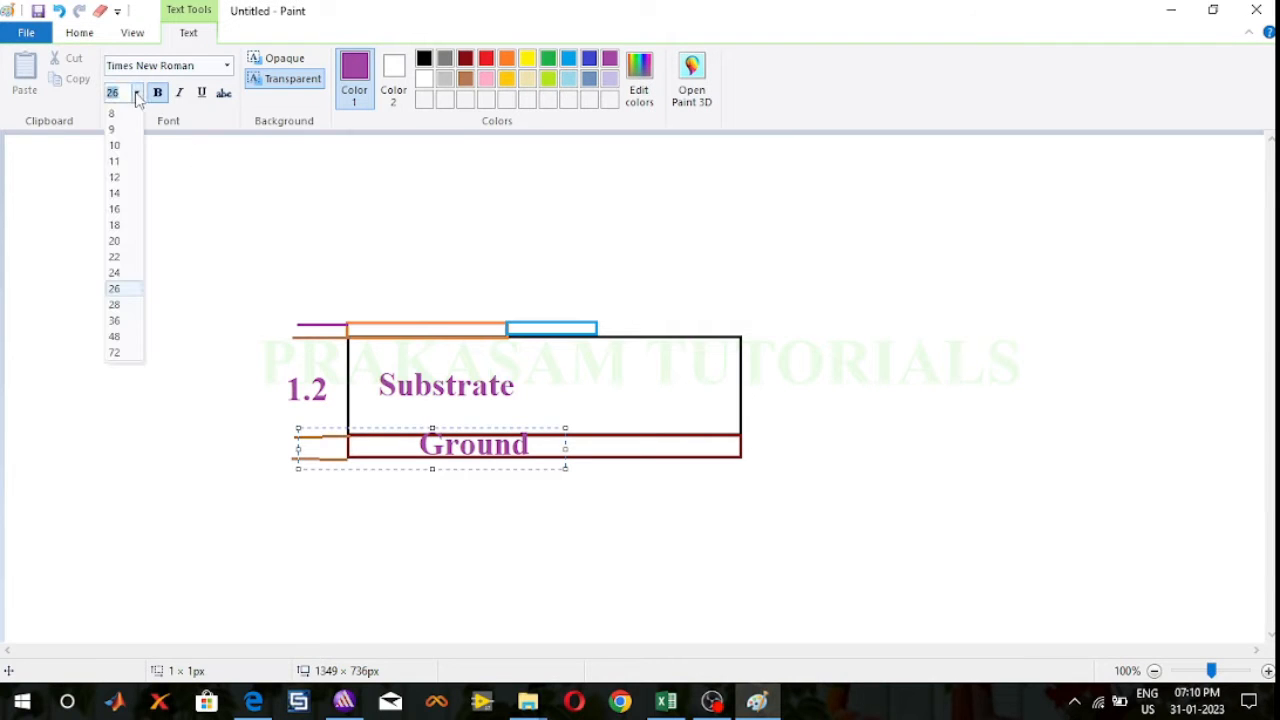
left_click(118, 257)
type("0.05")
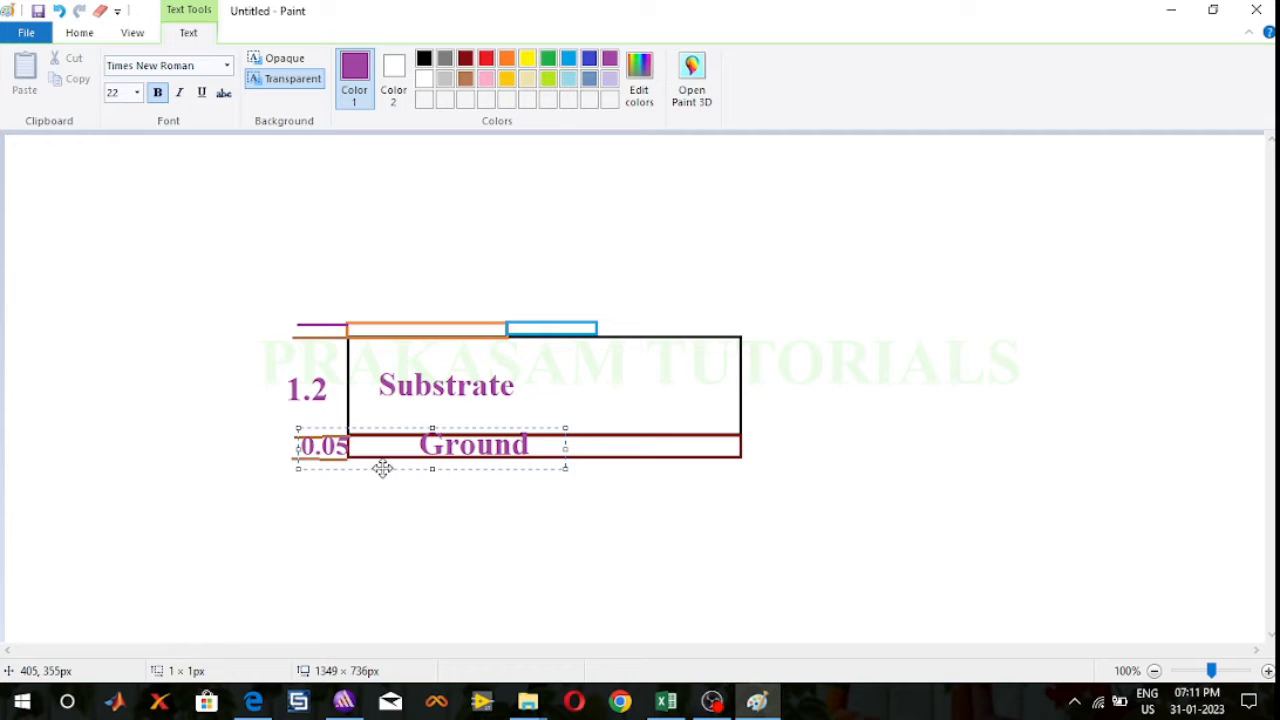
left_click_drag(384, 468, 370, 467)
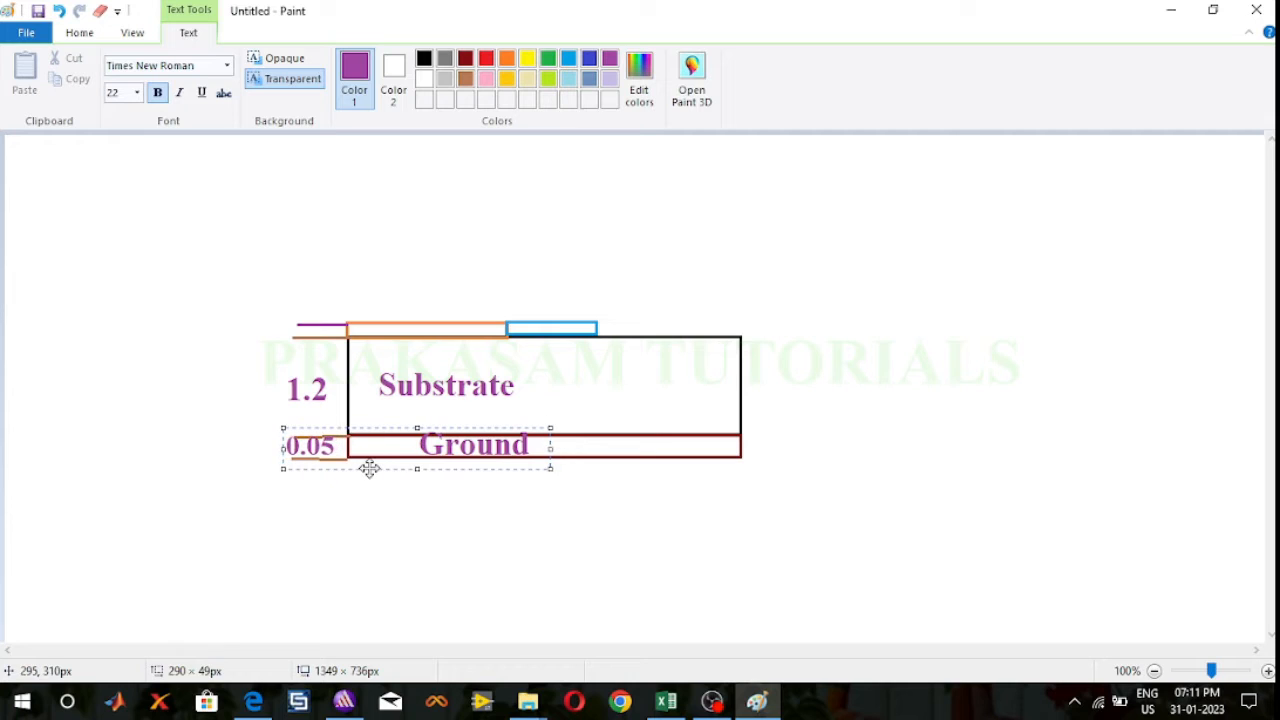
left_click(290, 340)
left_click(289, 336)
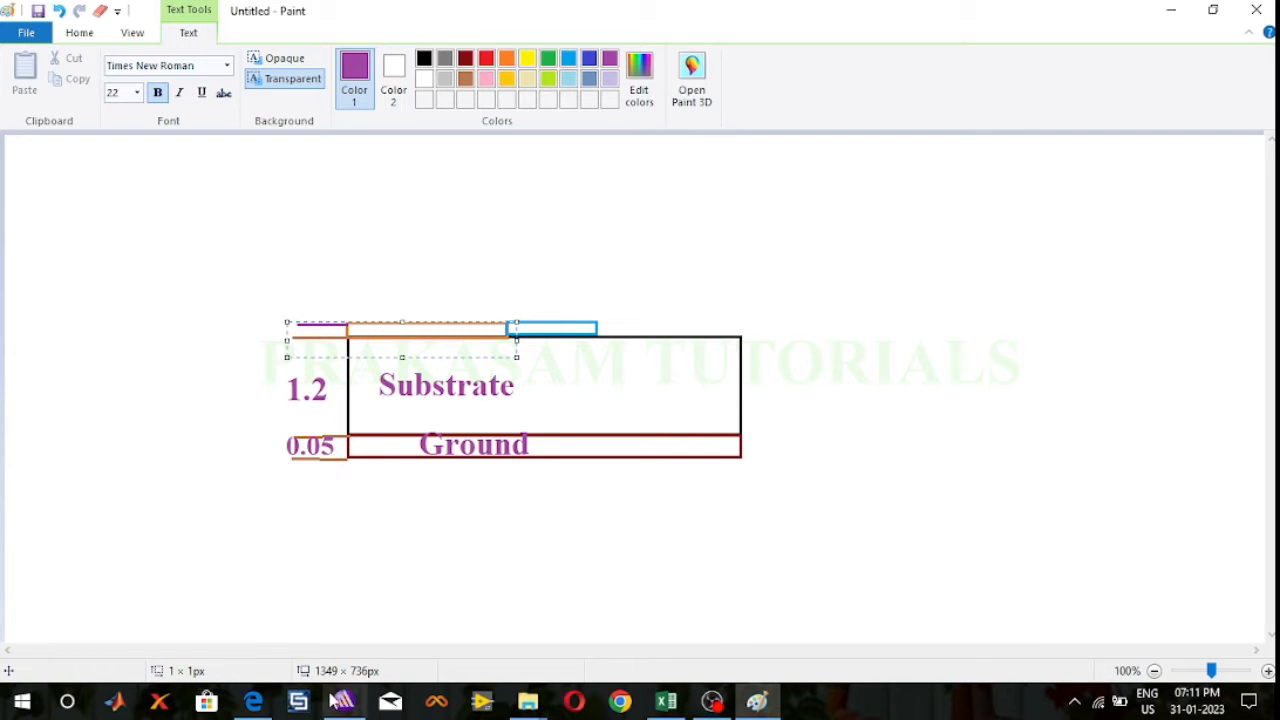
Step: Switch to HFSS, review the GroundPlane box's position and sizes, and examine its offset from the origin in an edge-on view
left_click(344, 701)
double_click(370, 186)
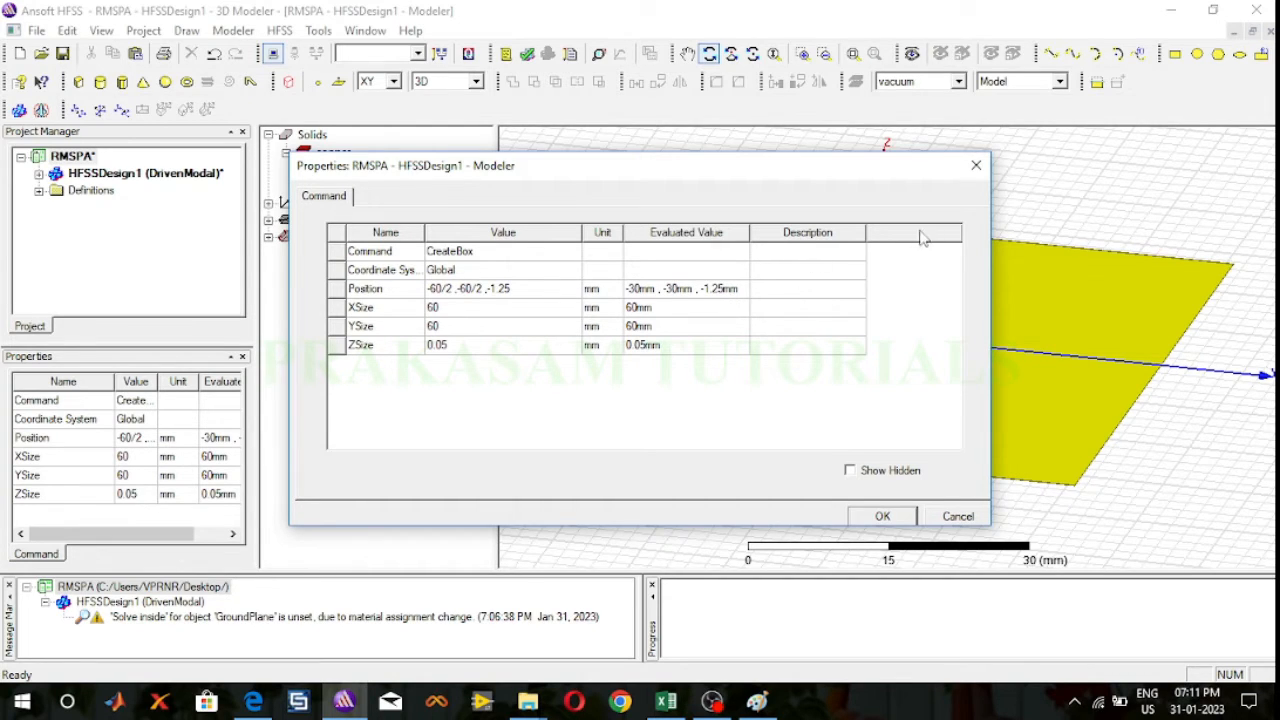
left_click(984, 170)
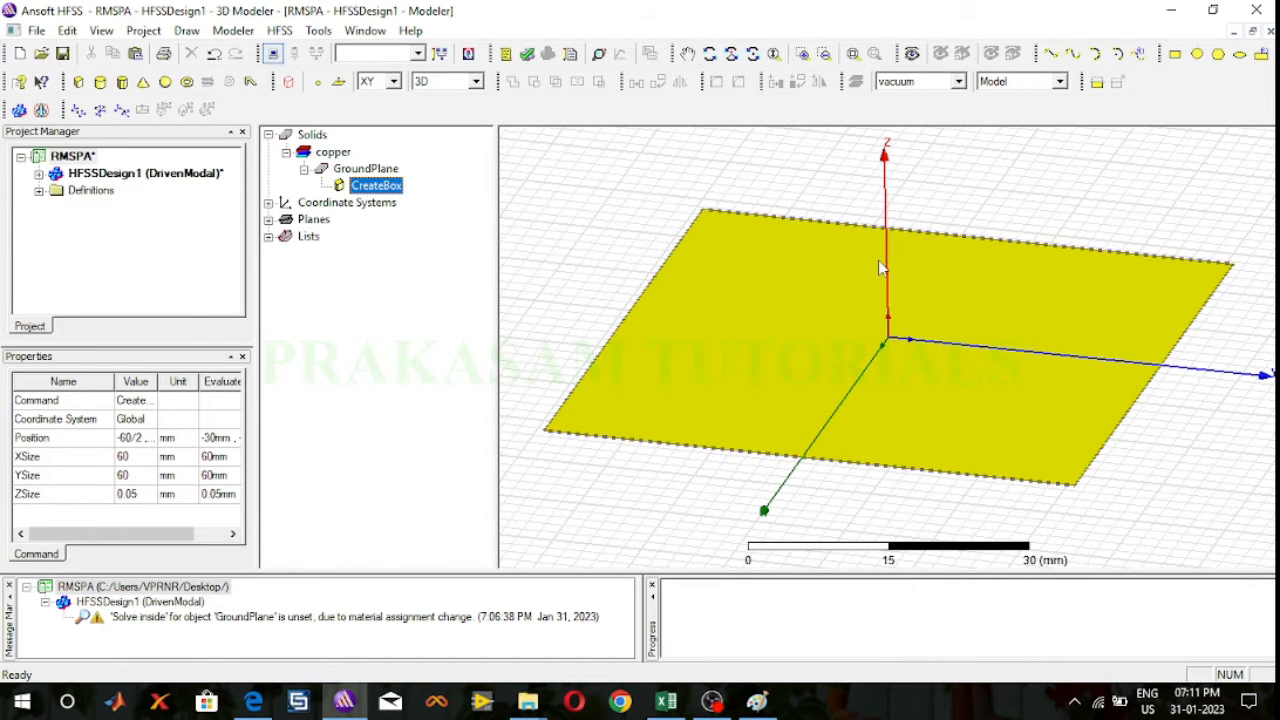
left_click(710, 55)
left_click_drag(966, 208, 974, 166)
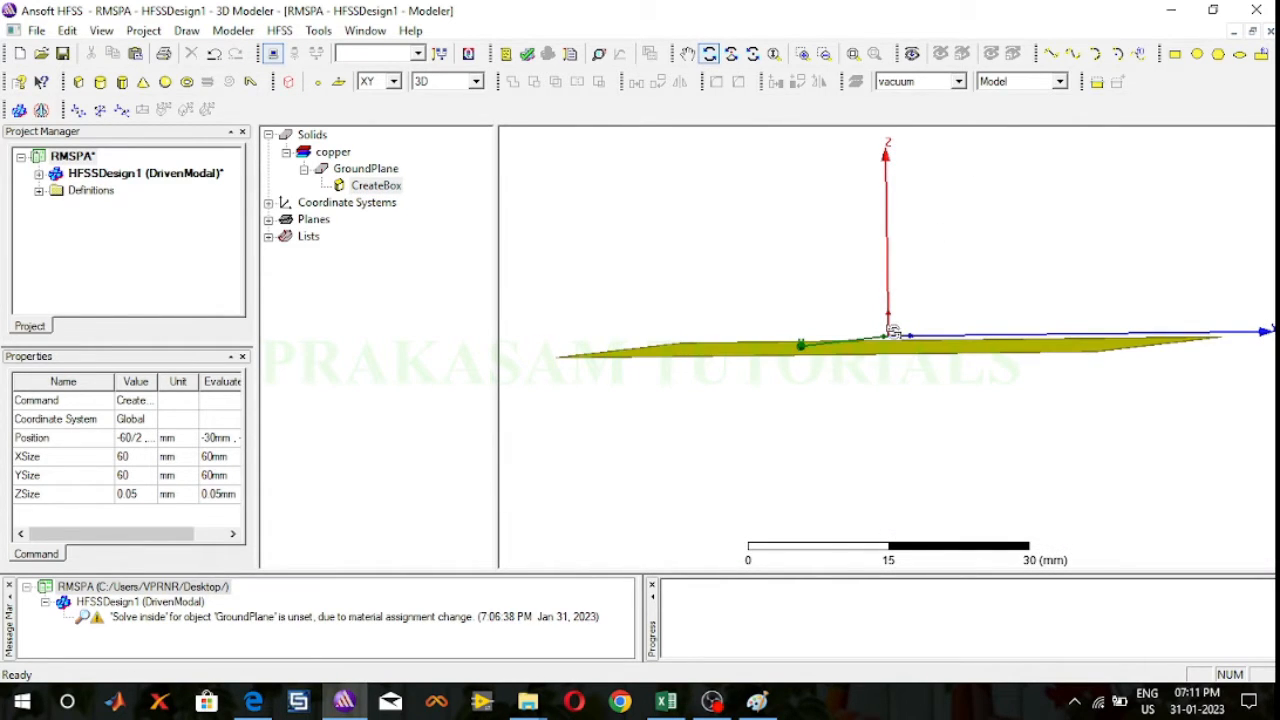
scroll(893, 331, "down", 1)
scroll(893, 331, "up", 4)
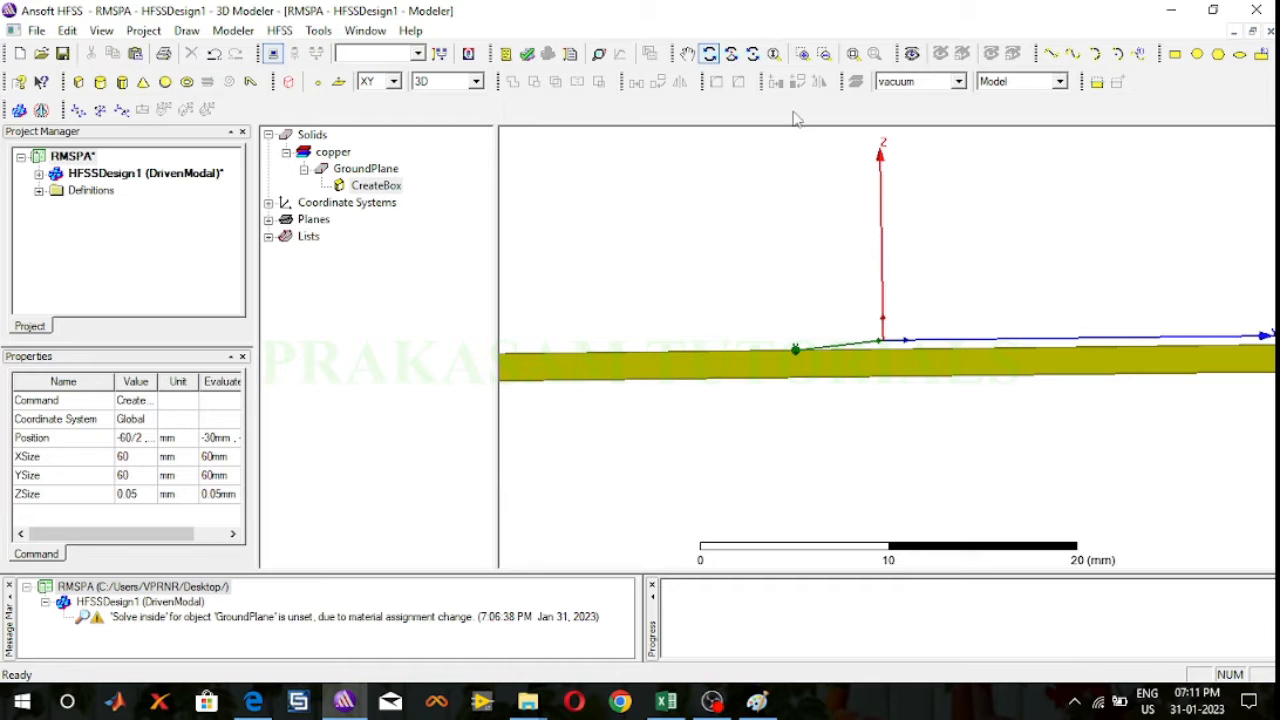
Step: Check the patch antenna geometry figures in the lab manual PDF and return to the layer sketch in Paint
left_click(253, 702)
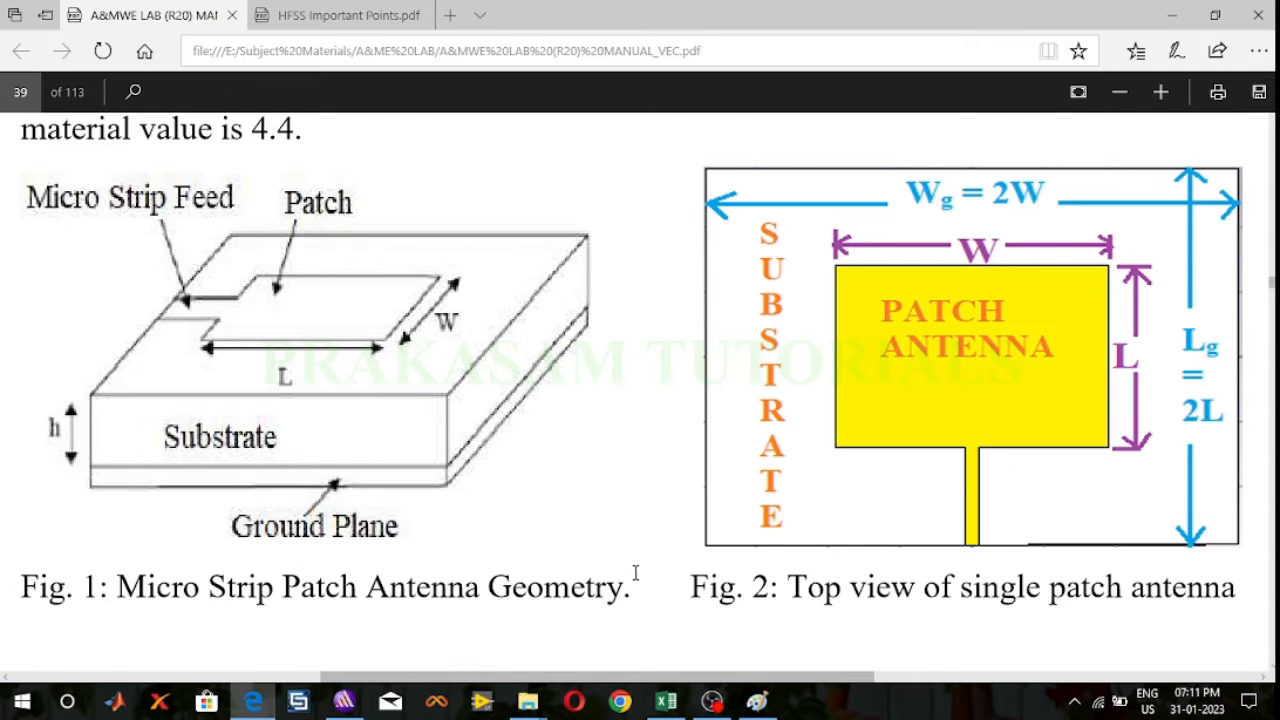
left_click(757, 702)
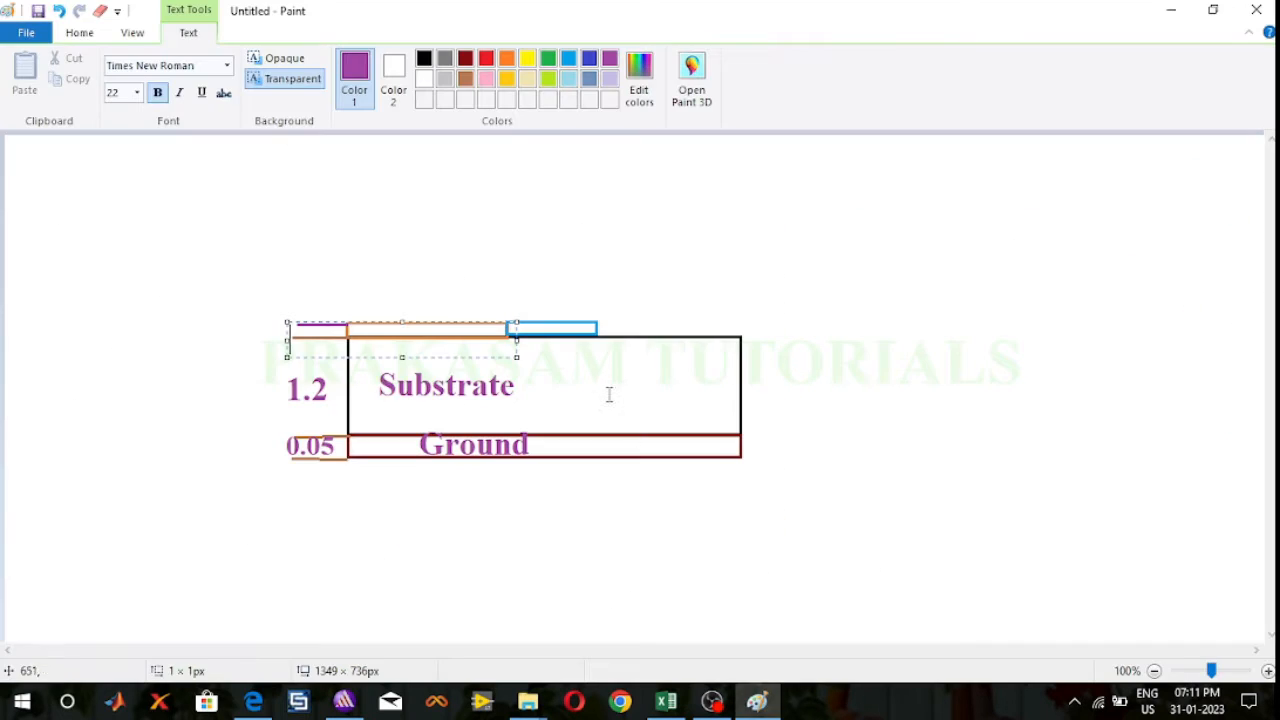
left_click(824, 398)
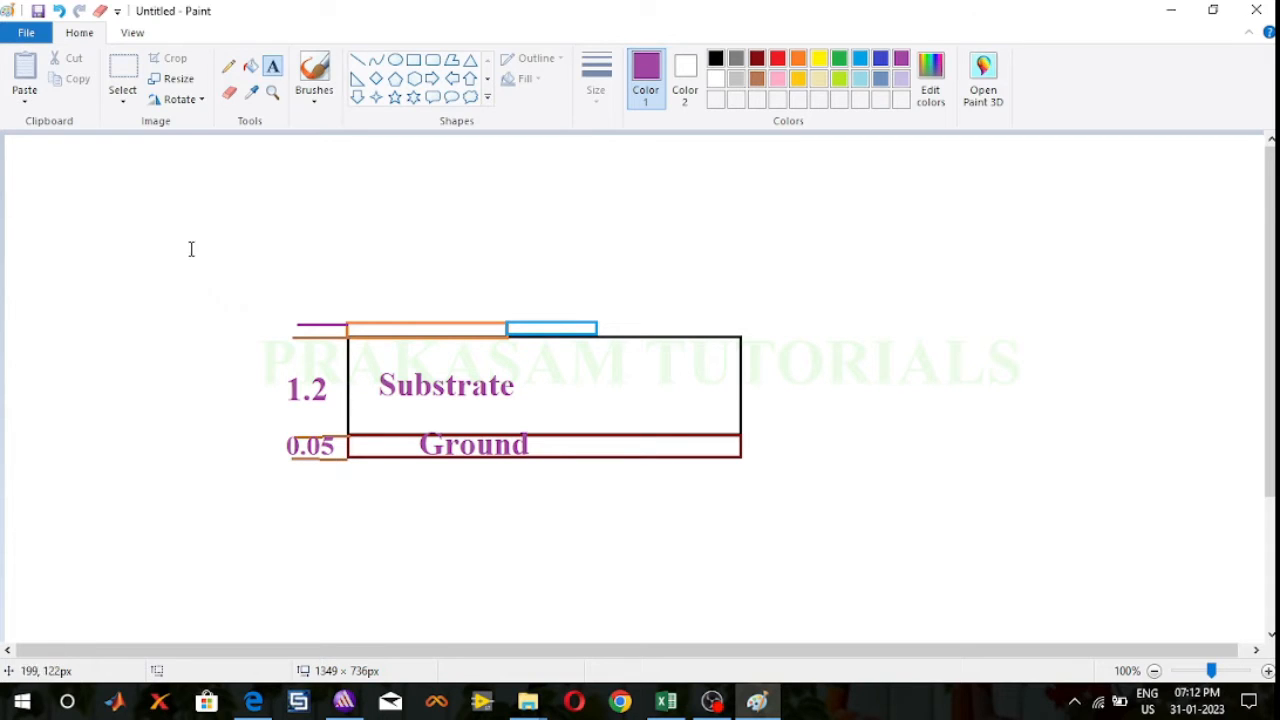
left_click(279, 338)
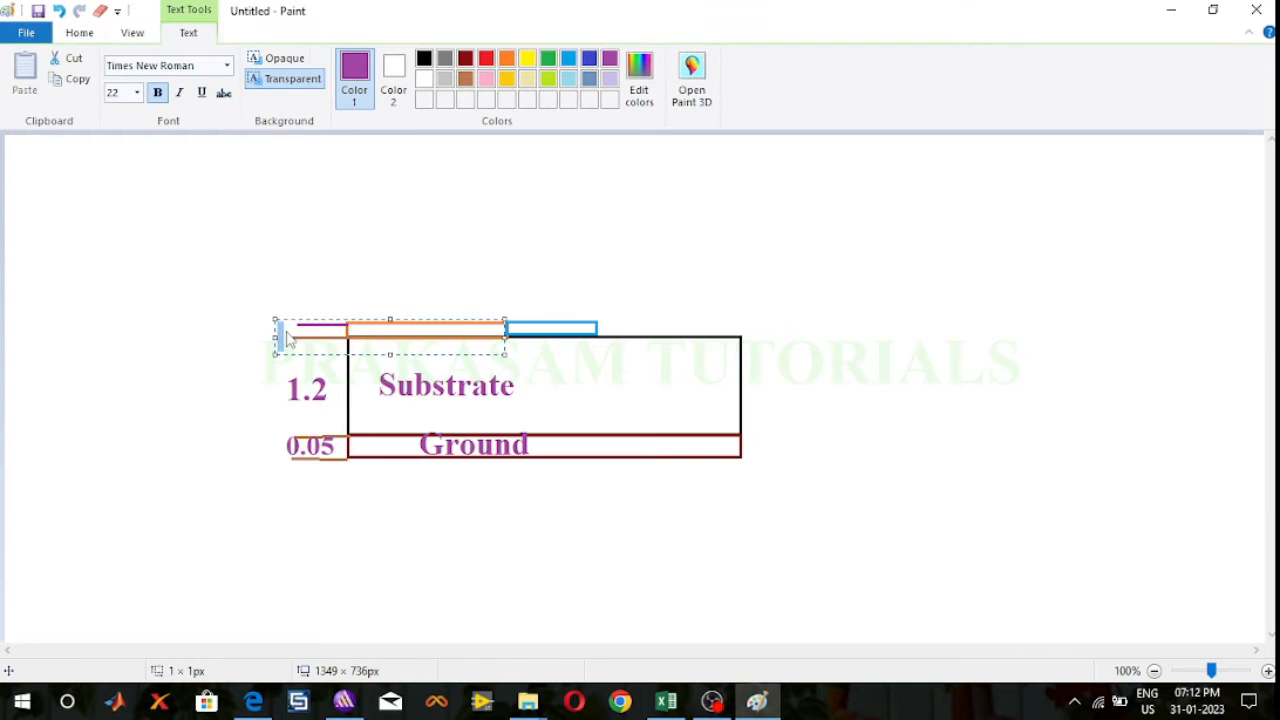
left_click(339, 297)
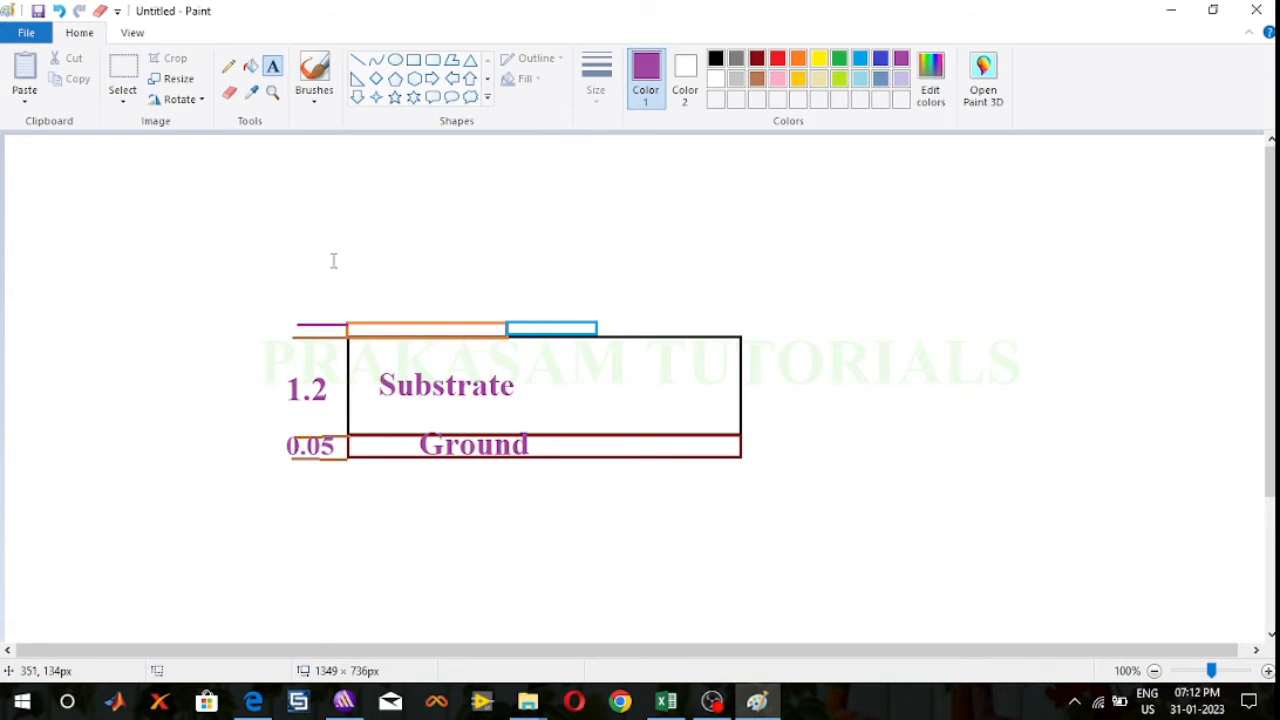
Step: Sketch a small purple freehand leader from the uppermost extension line and label the thin top layer's thickness "0.05" just above it
left_click(228, 66)
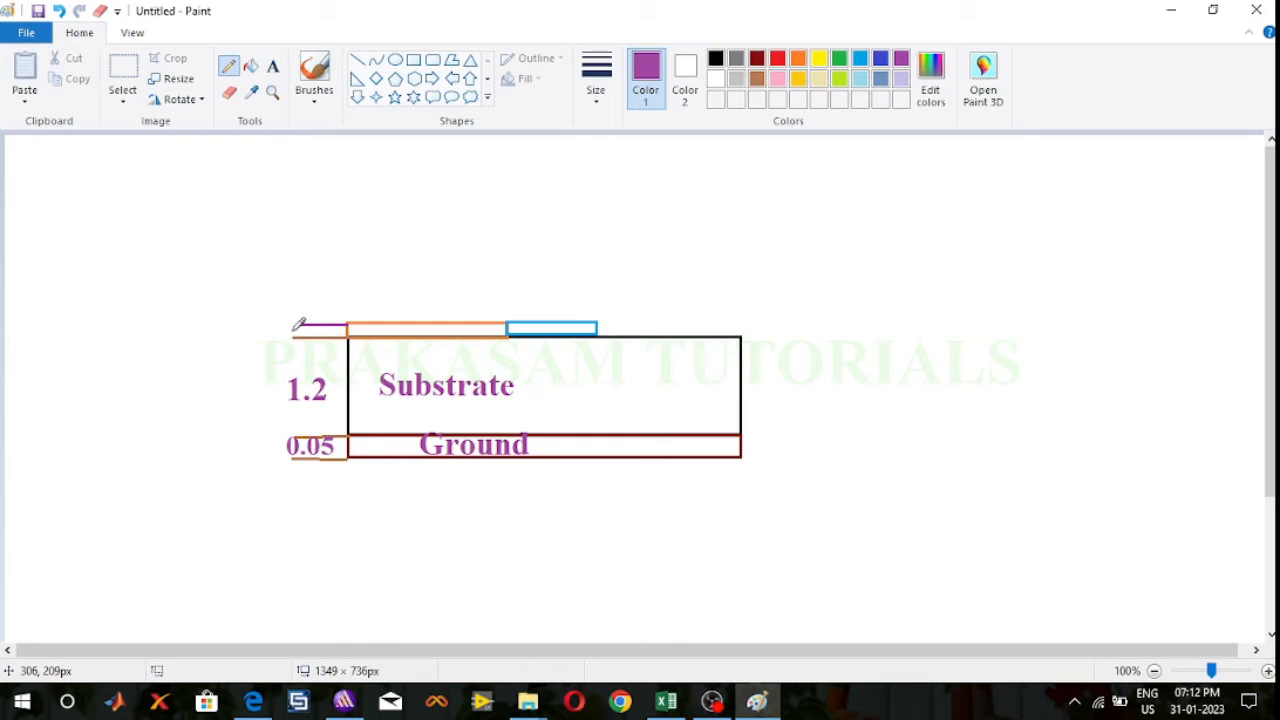
left_click_drag(298, 327, 285, 305)
left_click(272, 67)
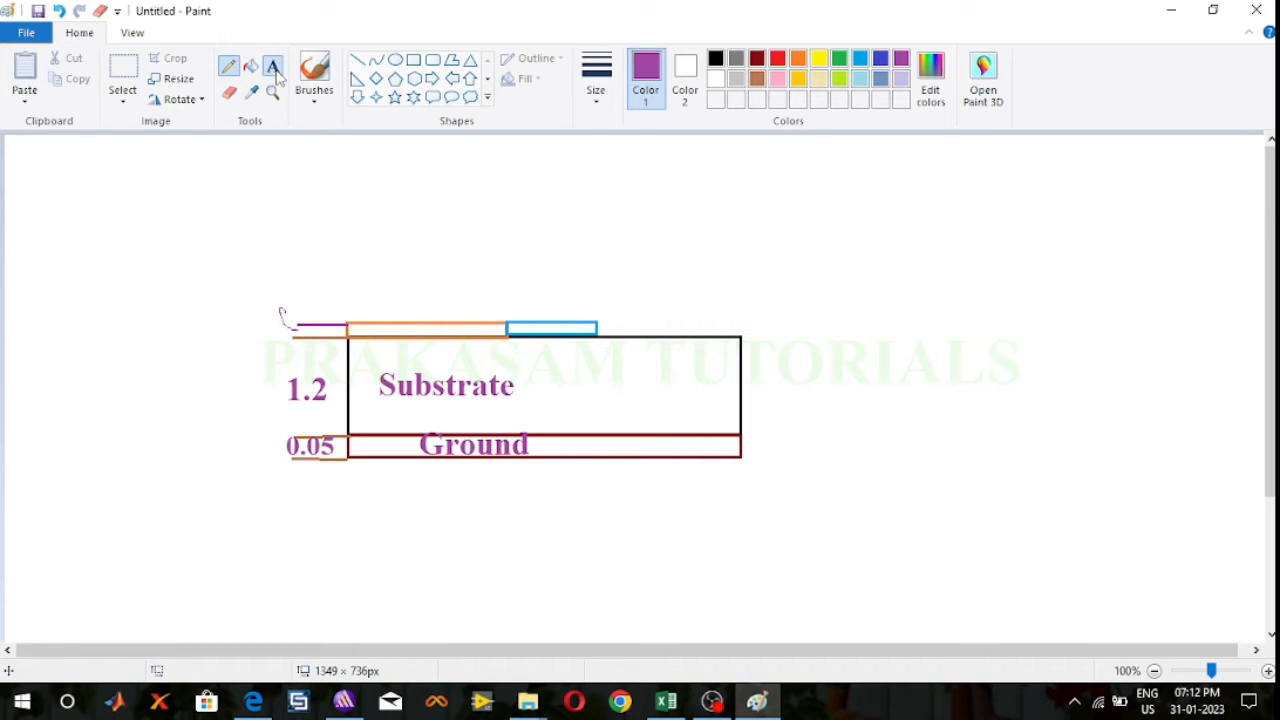
left_click(288, 300)
type("0.05")
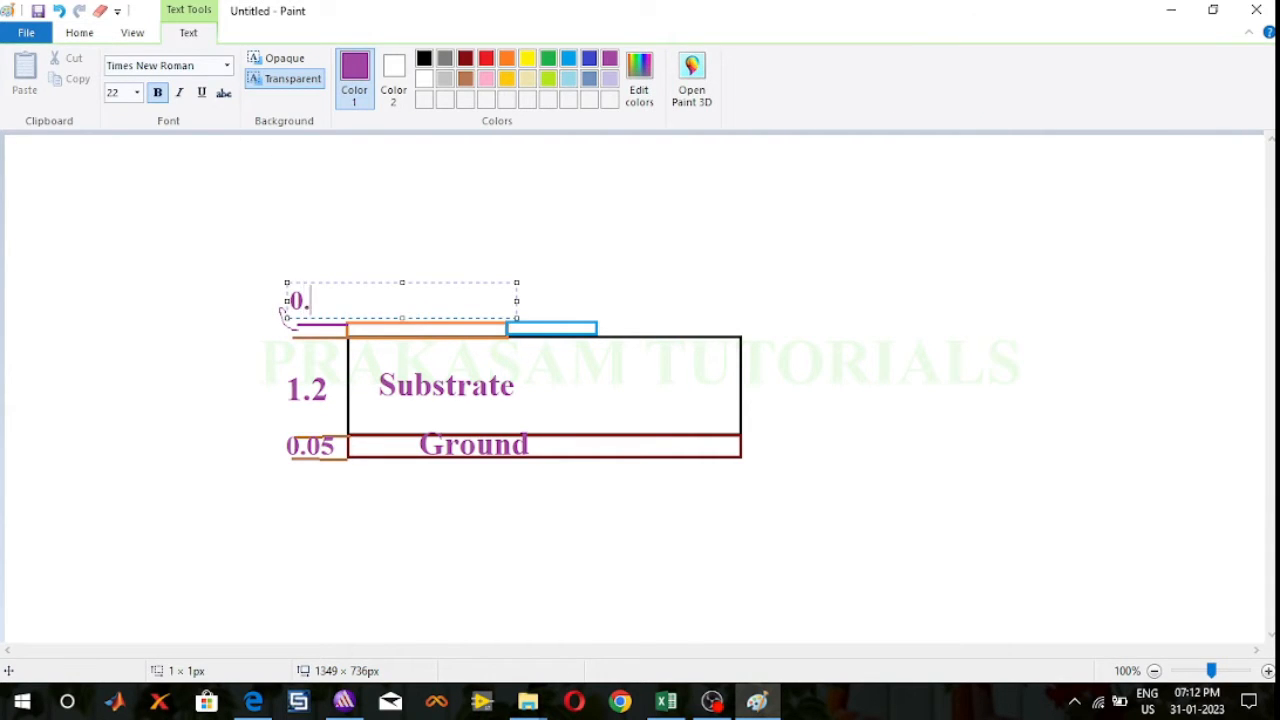
left_click(823, 294)
left_click_drag(292, 346, 327, 348)
left_click(945, 420)
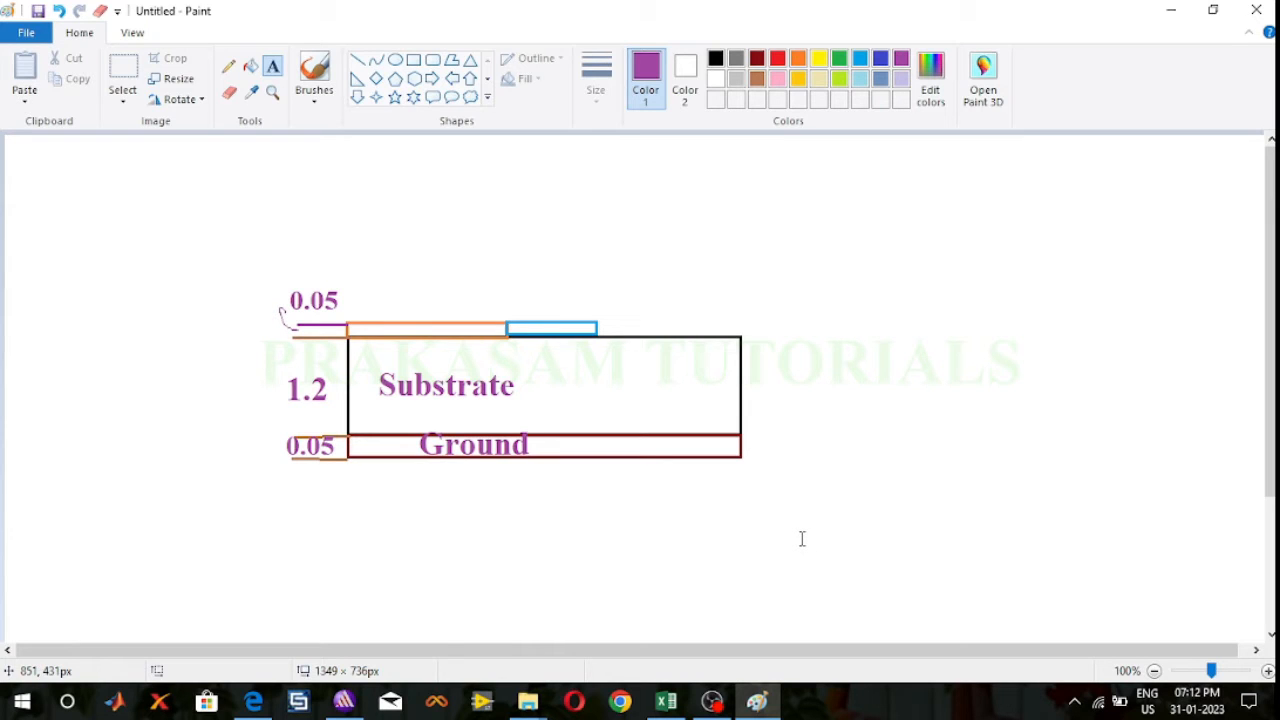
Step: Switch to HFSS and draw a 60 x 60 mm box about 3.2 mm high over the ground plane, starting at its (-30, -30, -1.2) corner
left_click(341, 701)
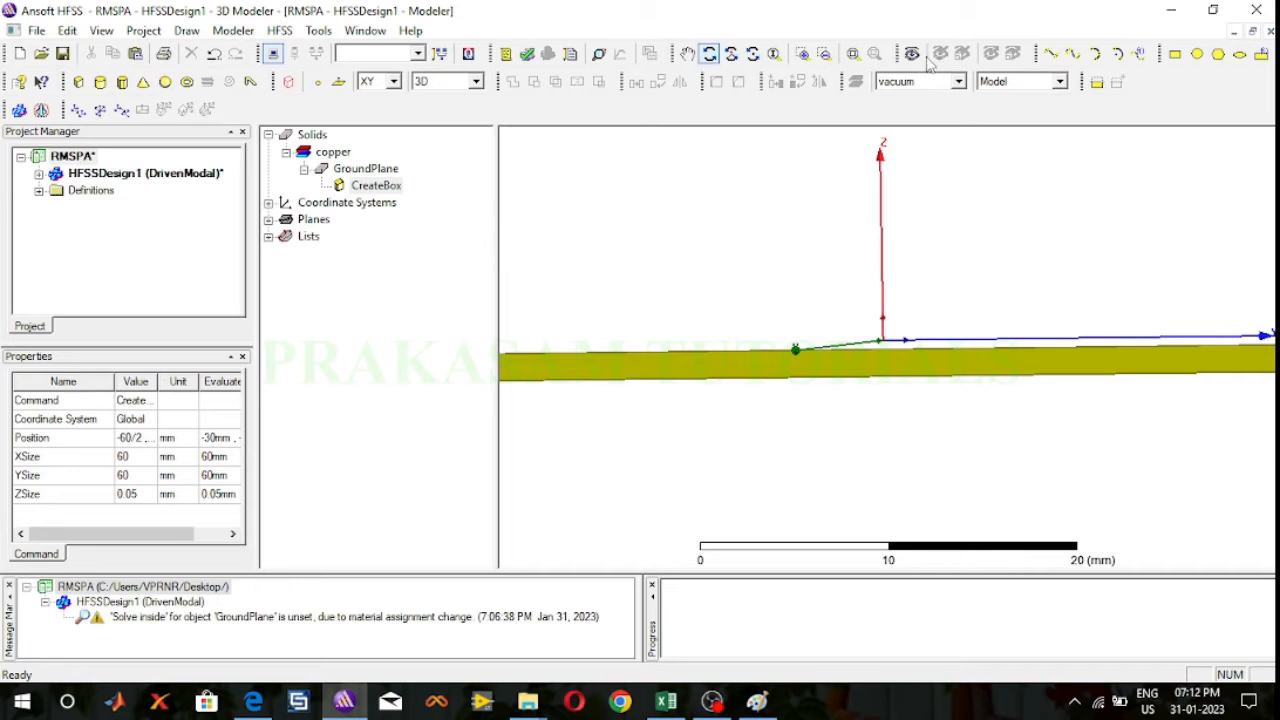
left_click(913, 54)
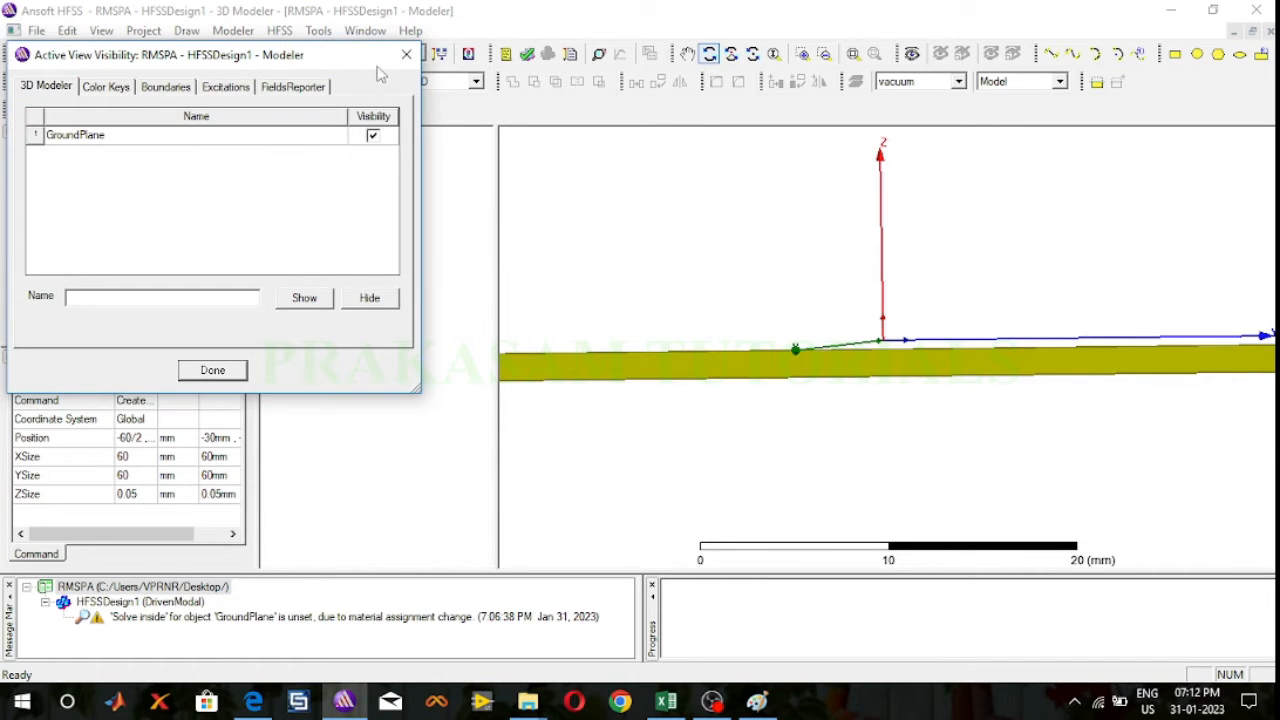
left_click(416, 57)
left_click(853, 54)
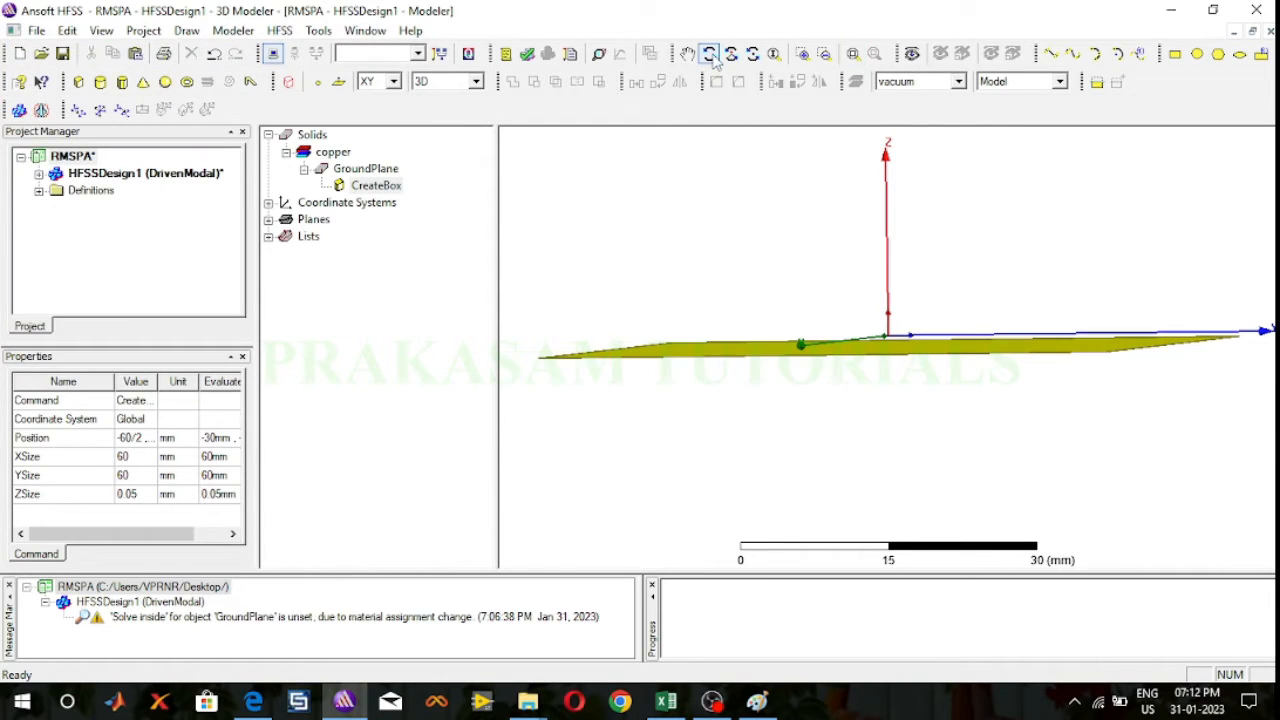
left_click(880, 250)
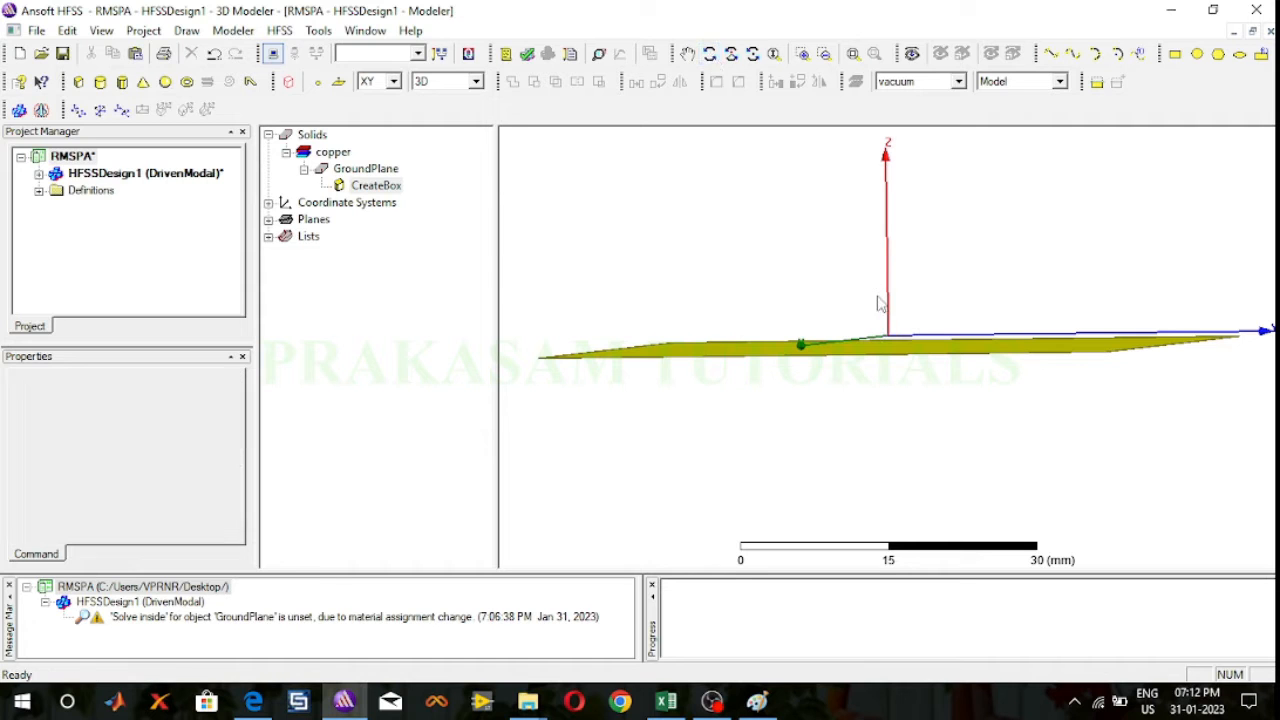
left_click(708, 54)
left_click_drag(851, 220, 856, 281)
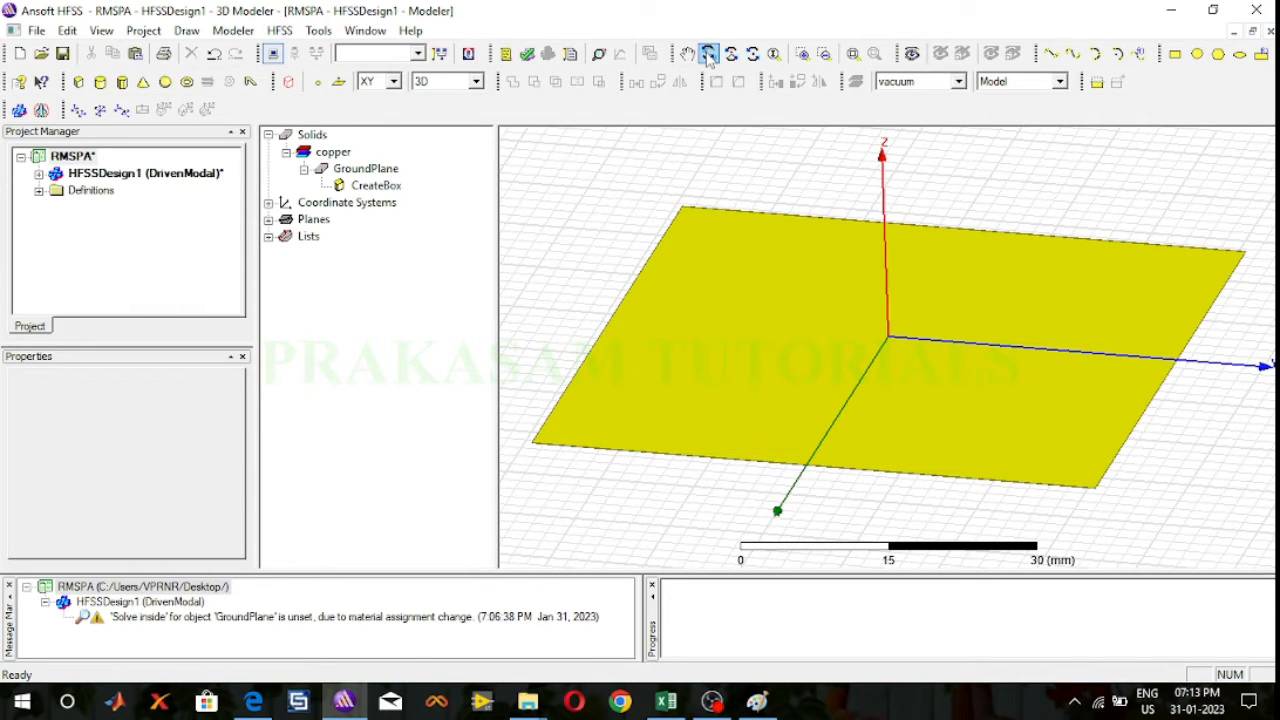
left_click(78, 82)
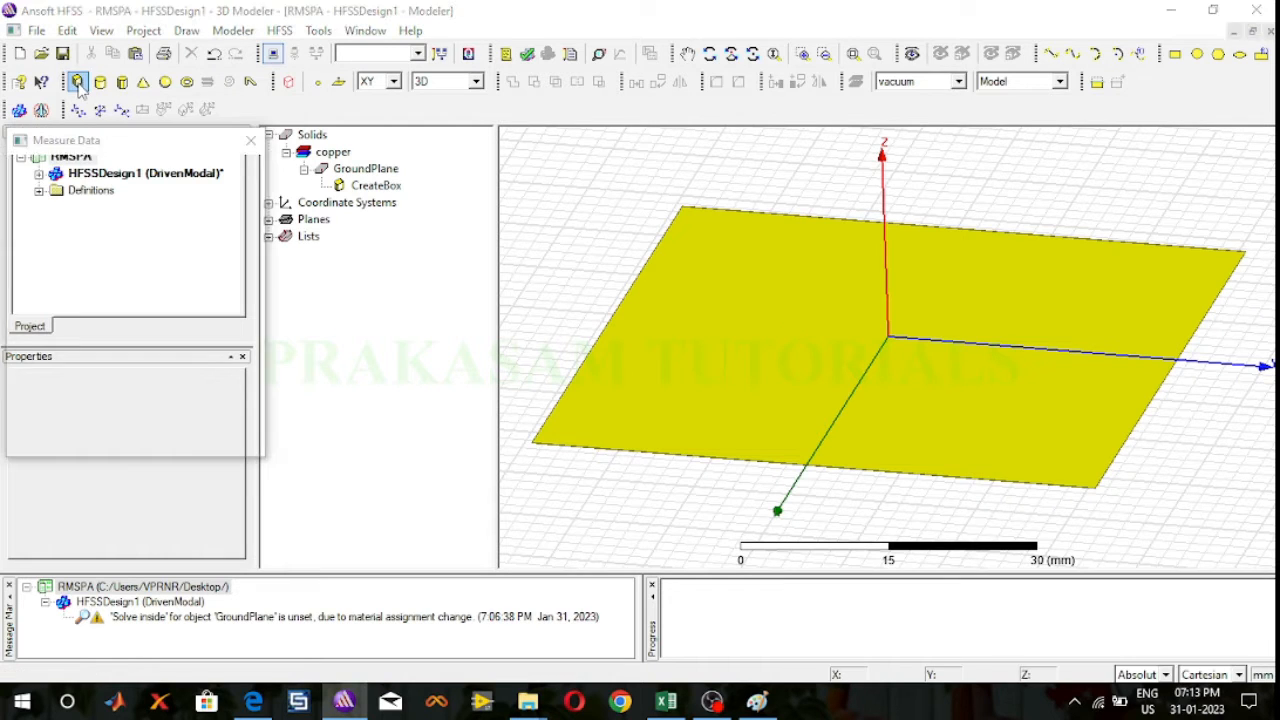
left_click(682, 212)
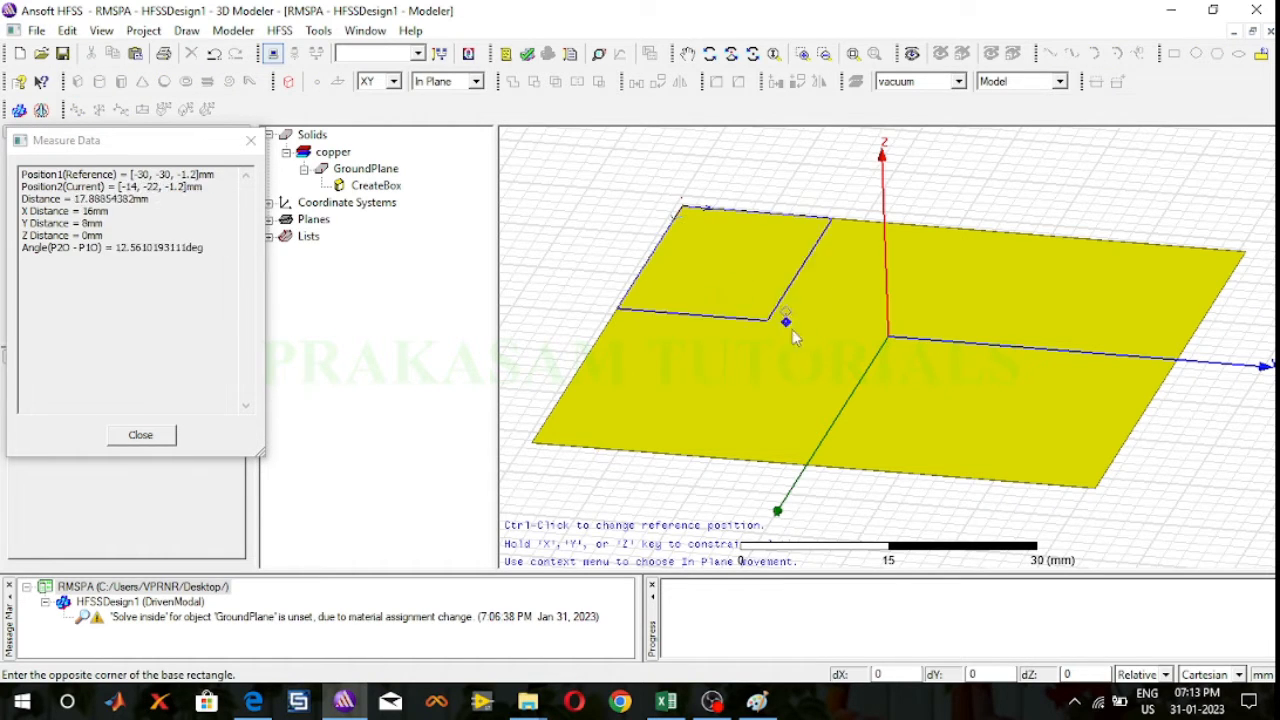
left_click(1095, 487)
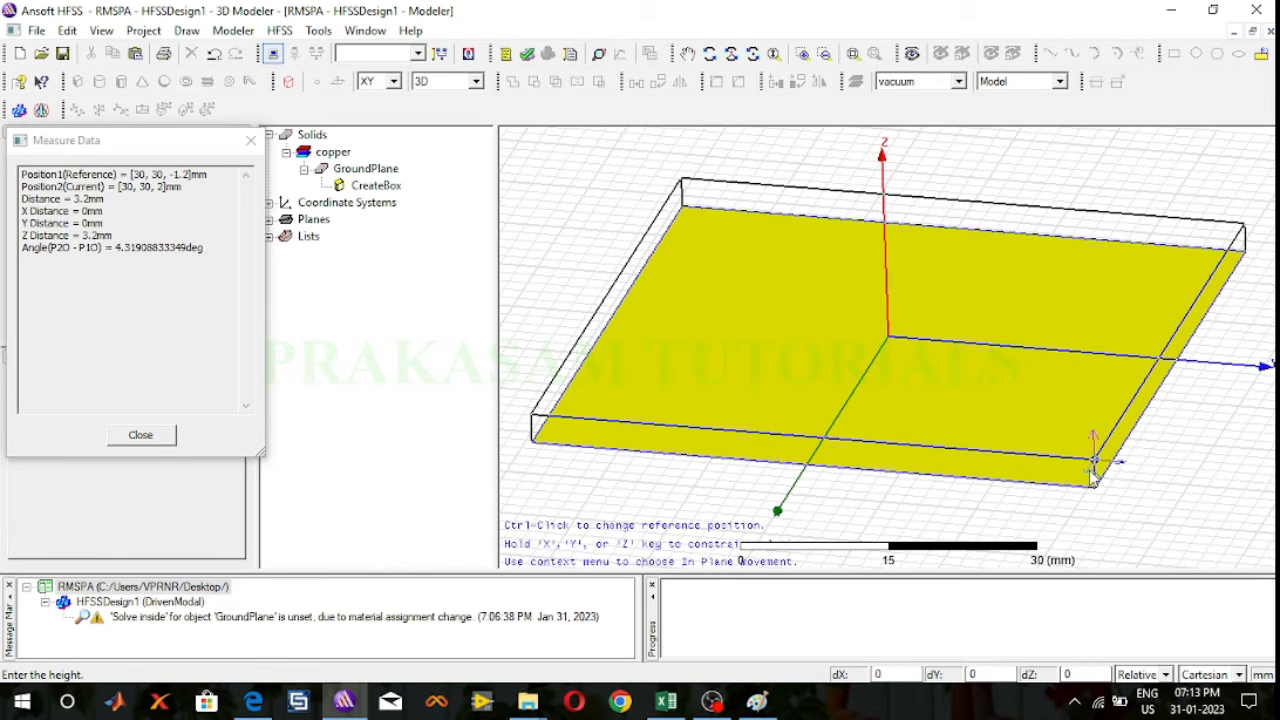
left_click(1096, 478)
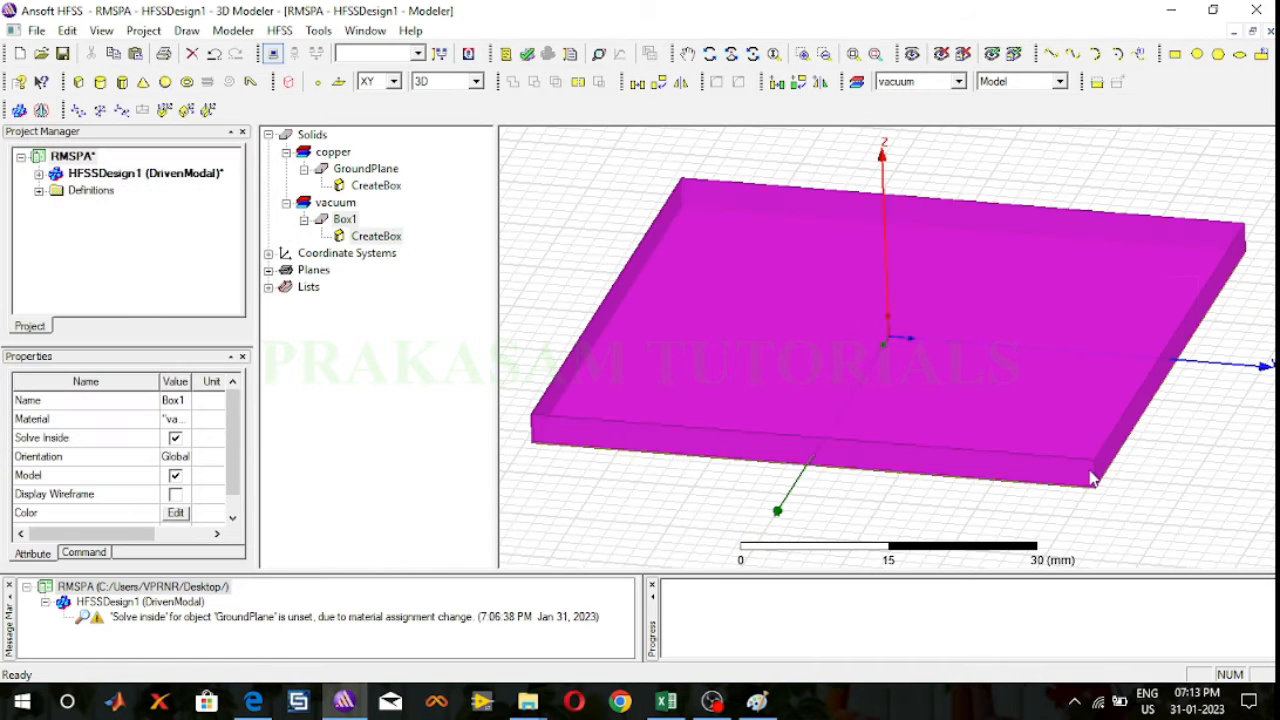
Step: Rename the new box as Substrate and assign it the FR4_epoxy material
double_click(345, 219)
left_click(467, 252)
left_click(467, 252)
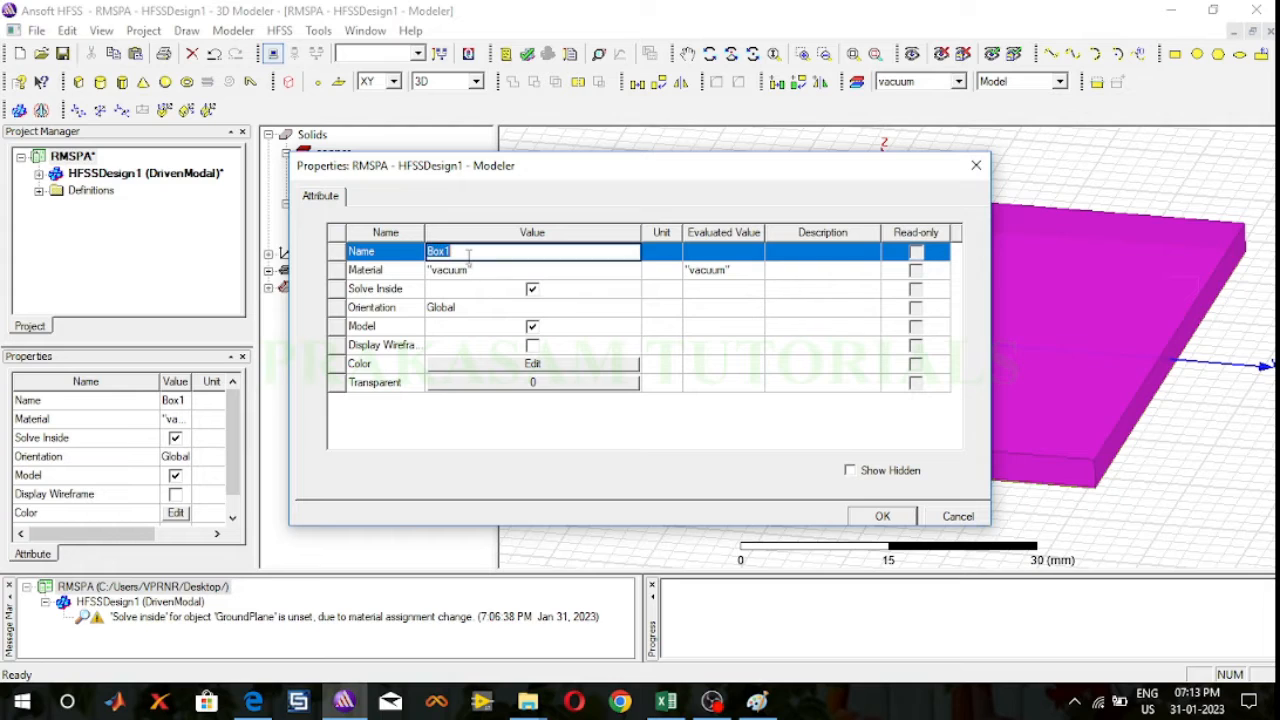
type("Substrate")
left_click(487, 270)
left_click(468, 287)
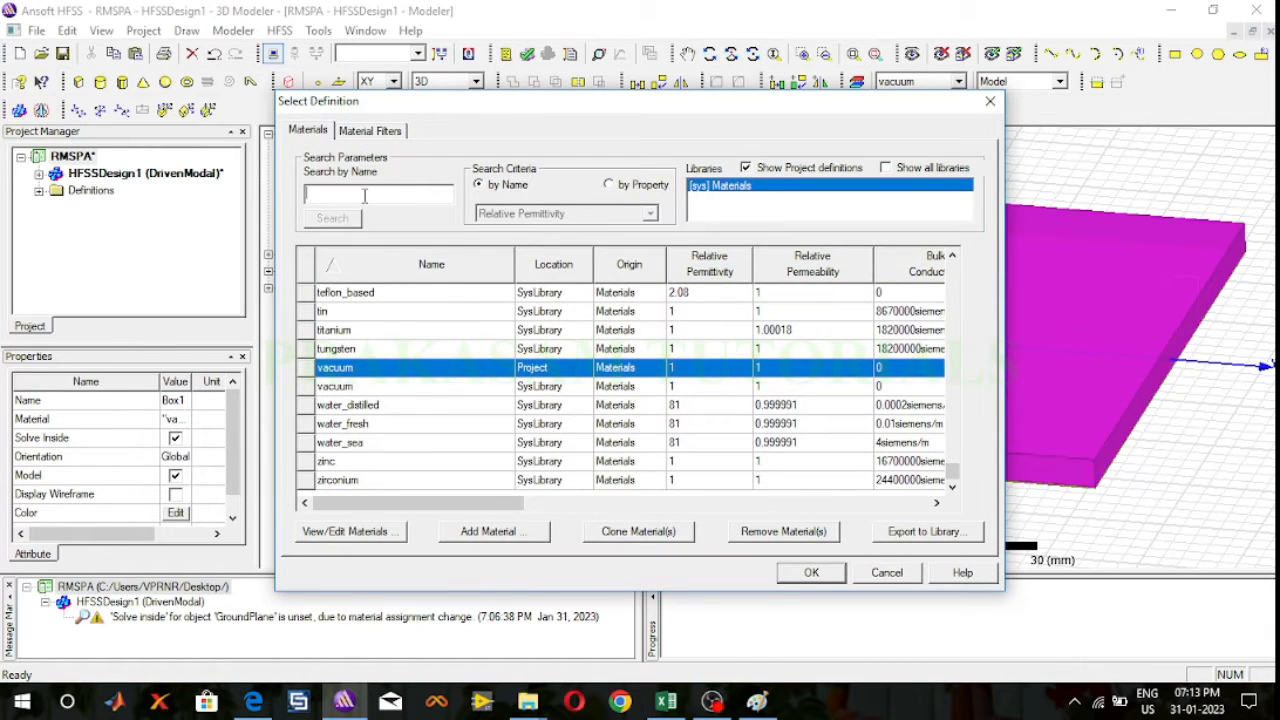
left_click(364, 196)
type("FR")
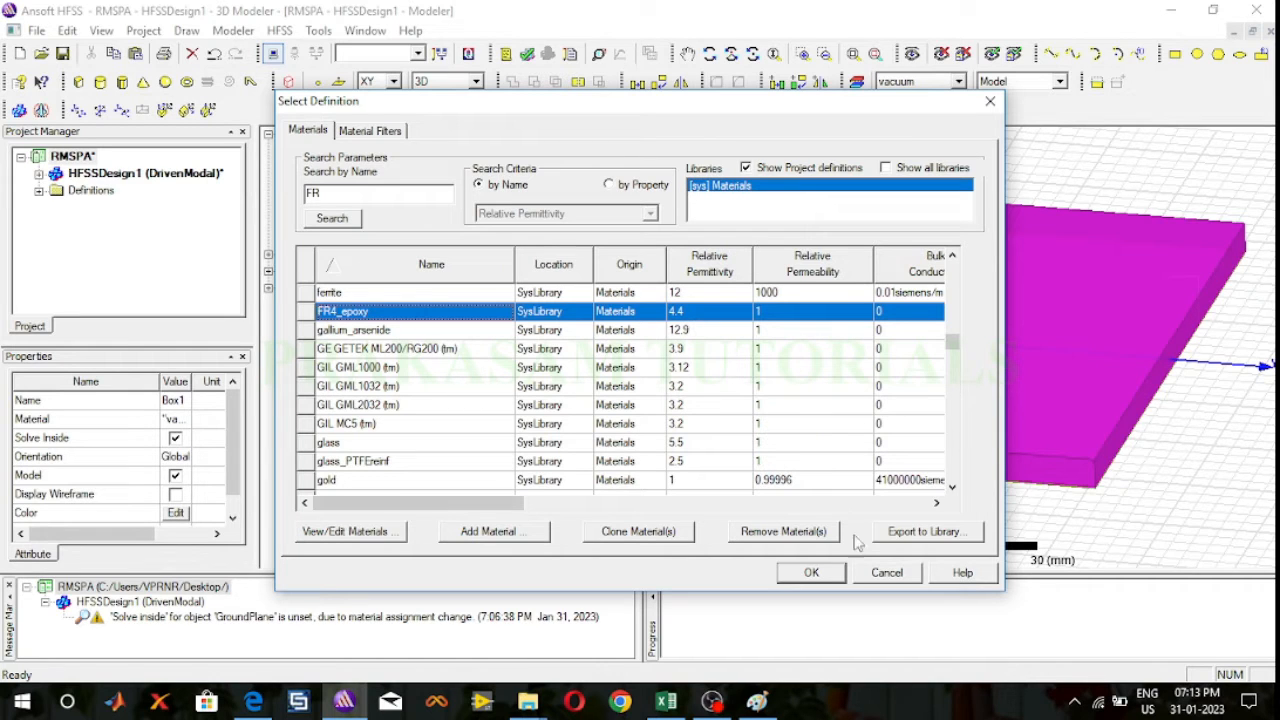
left_click(811, 572)
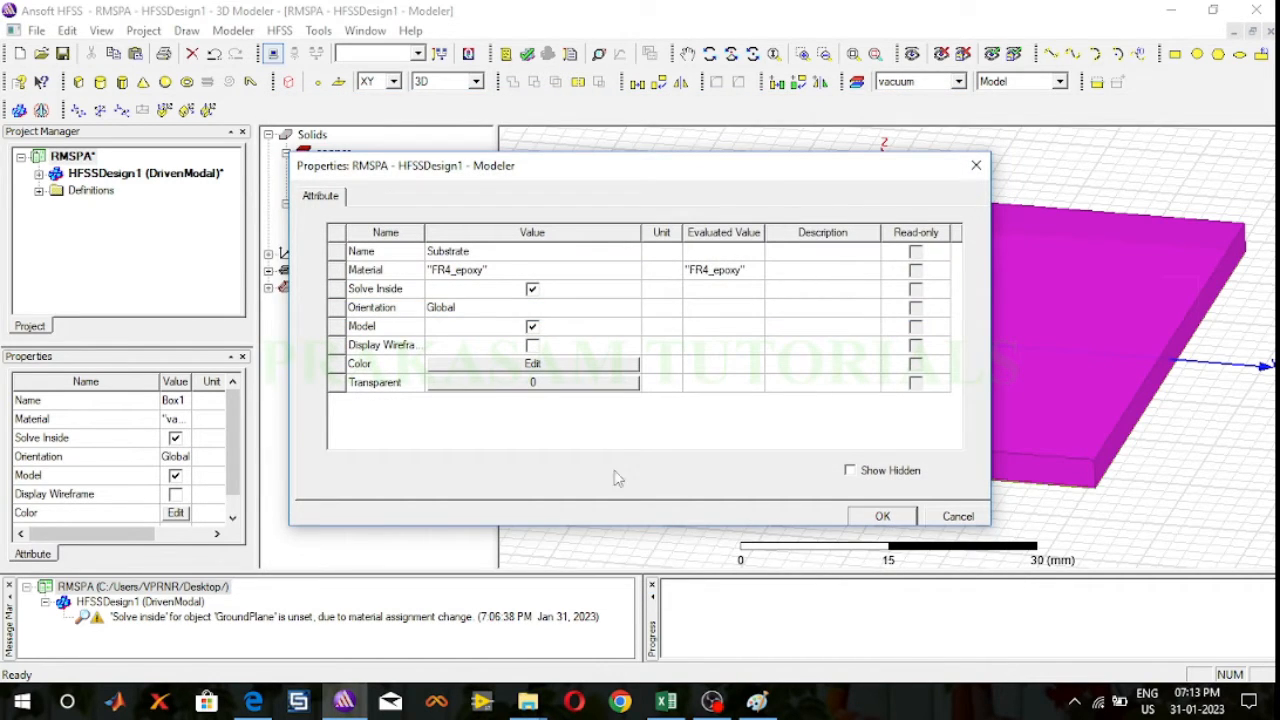
Step: Color the substrate light blue-violet (RGB 128, 128, 255), apply its attributes and deselect it
left_click(532, 364)
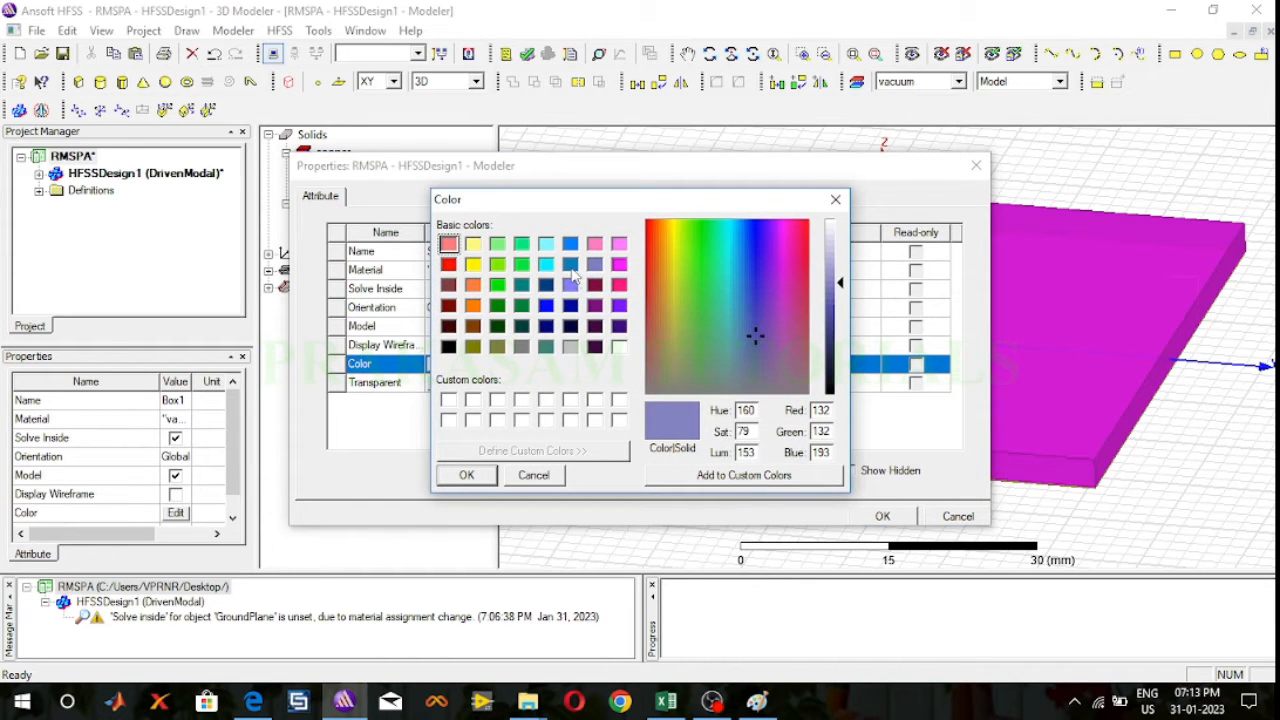
left_click(571, 287)
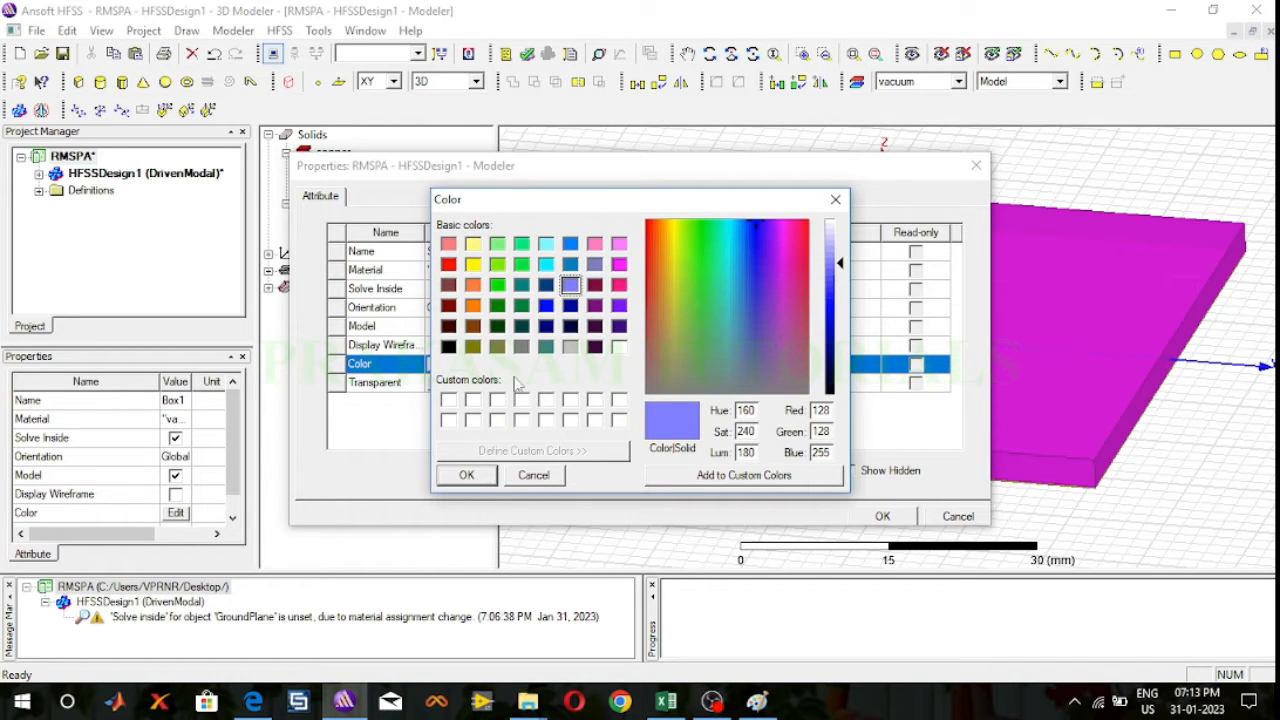
left_click(486, 477)
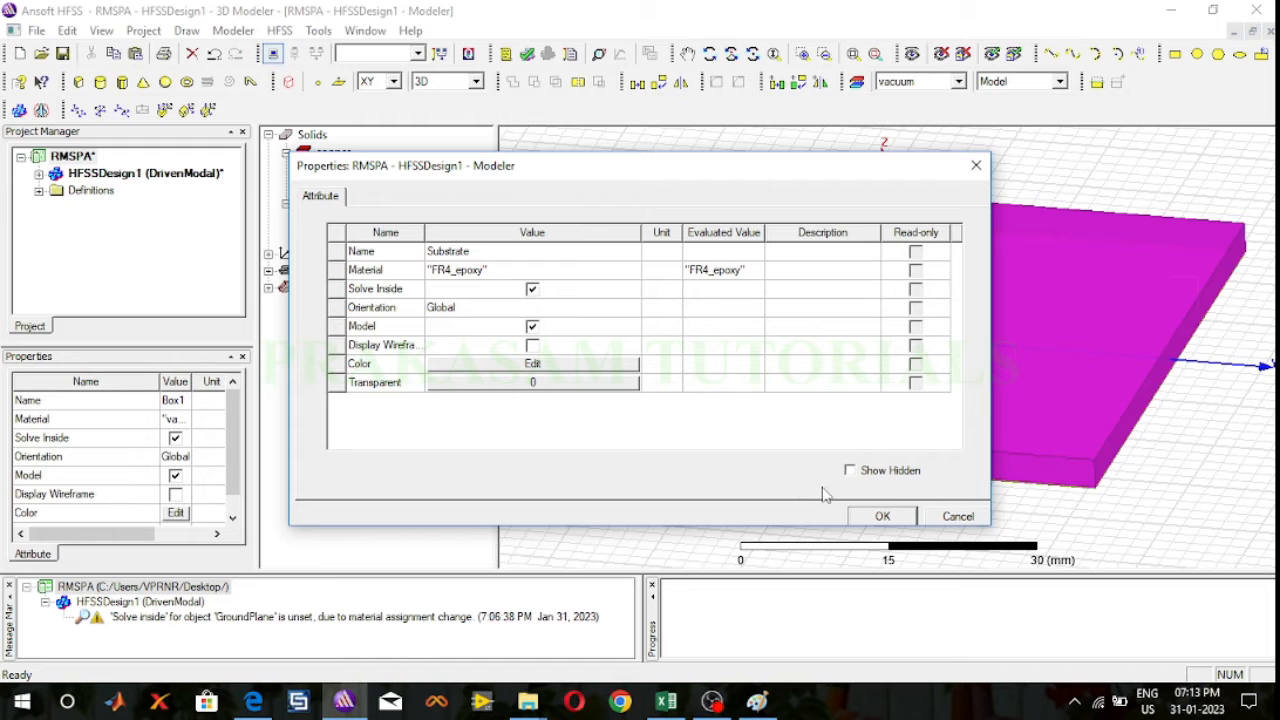
left_click(881, 516)
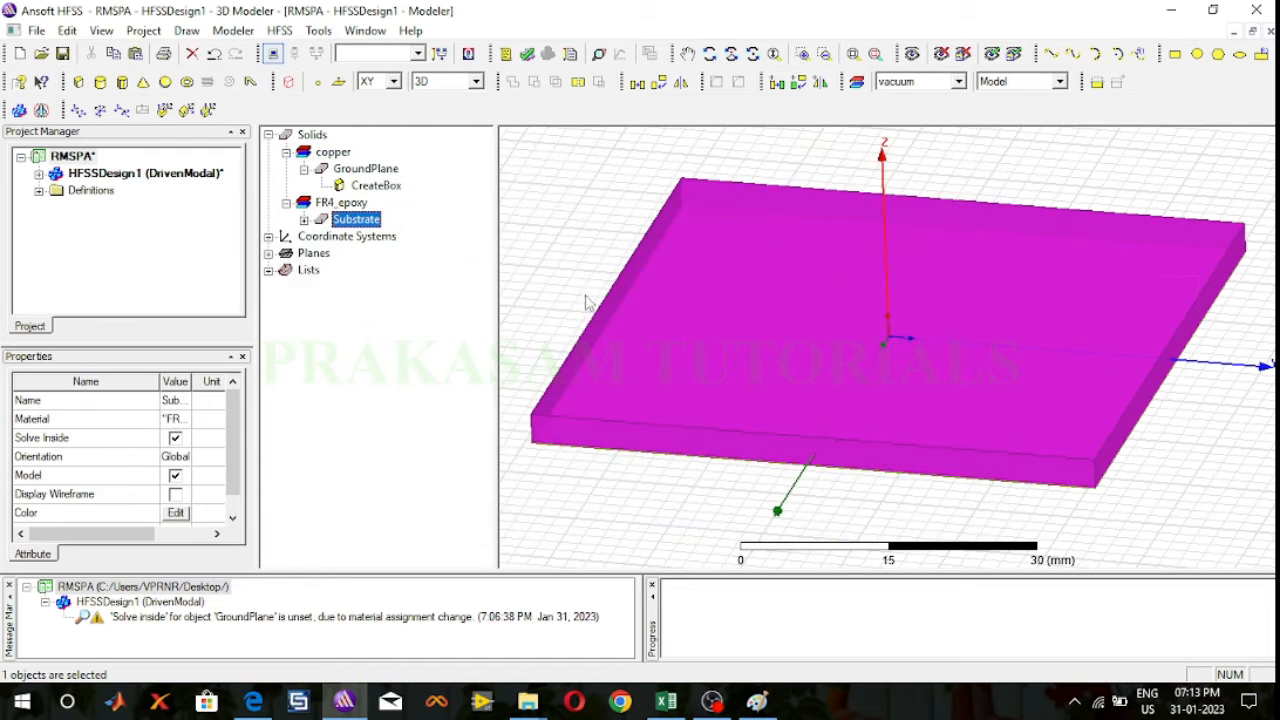
left_click(553, 246)
Step: Set the substrate box's Z size to 1.2 mm, checking its position against the layer sketch in Paint before applying
left_click(709, 53)
mouse_move(835, 240)
left_mouse_down()
mouse_move(832, 187)
mouse_move(836, 225)
left_mouse_up()
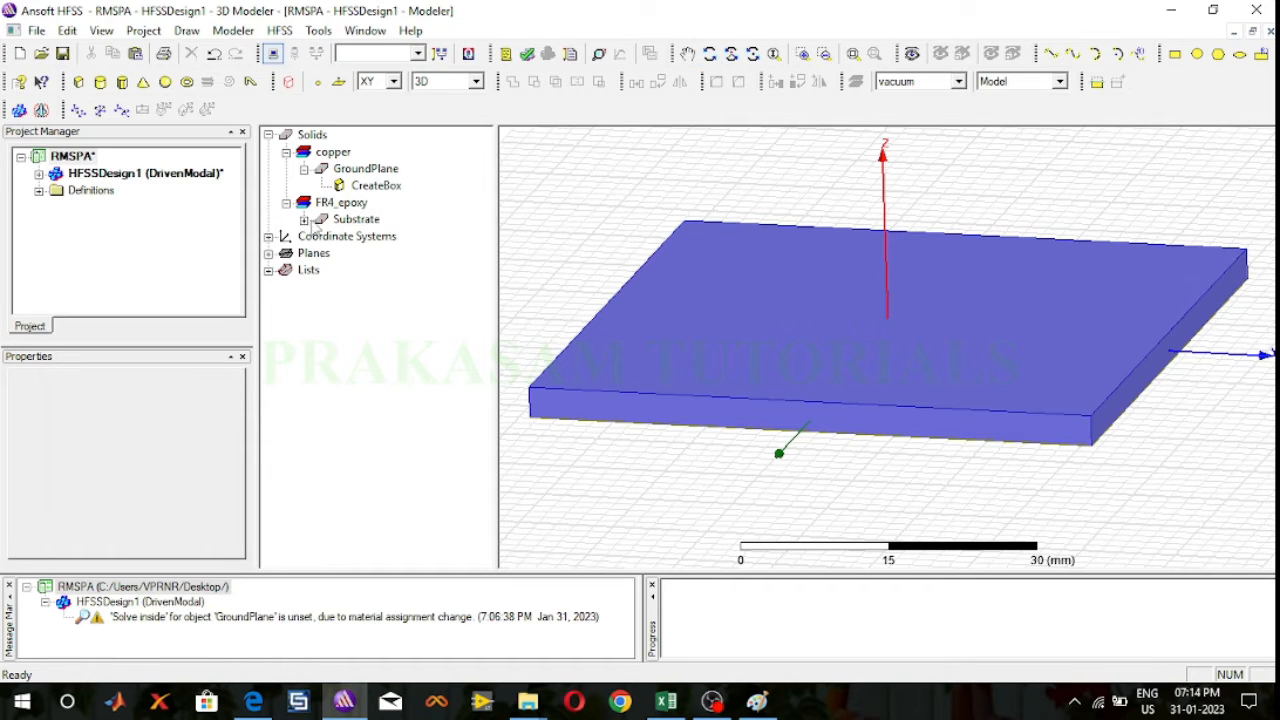
left_click(304, 219)
left_click(376, 236)
double_click(378, 238)
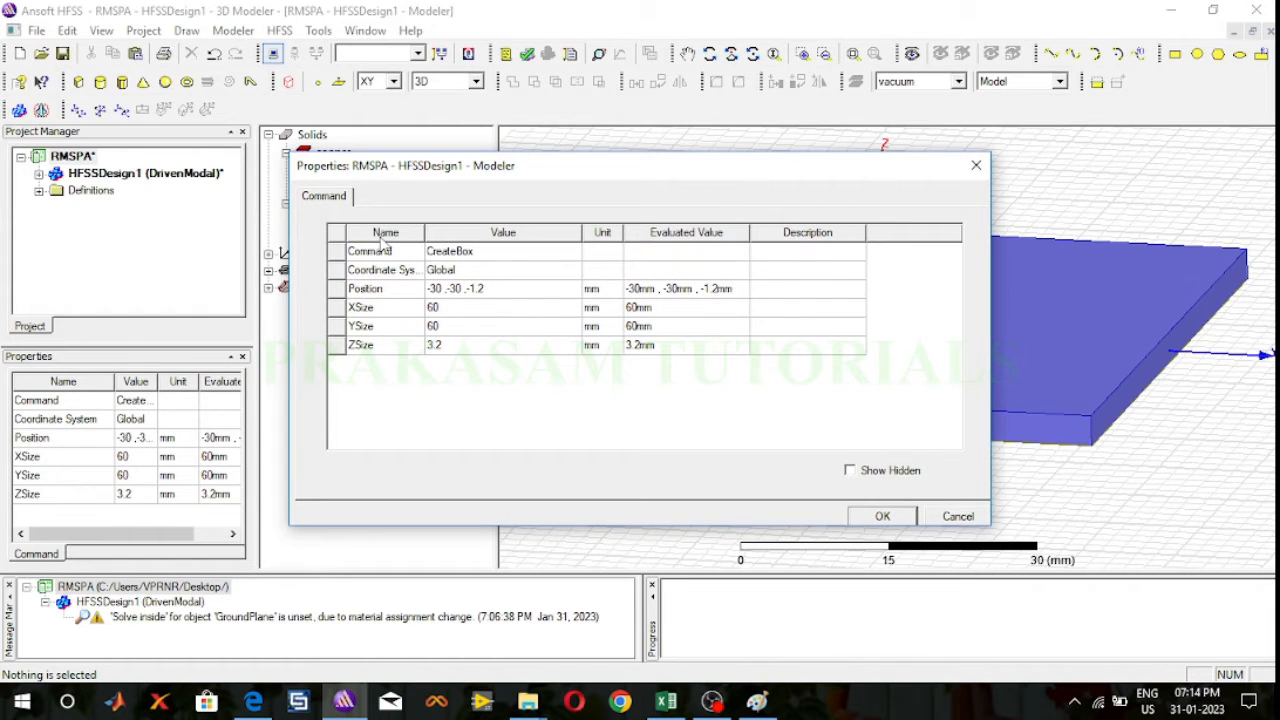
left_click(460, 345)
type("1")
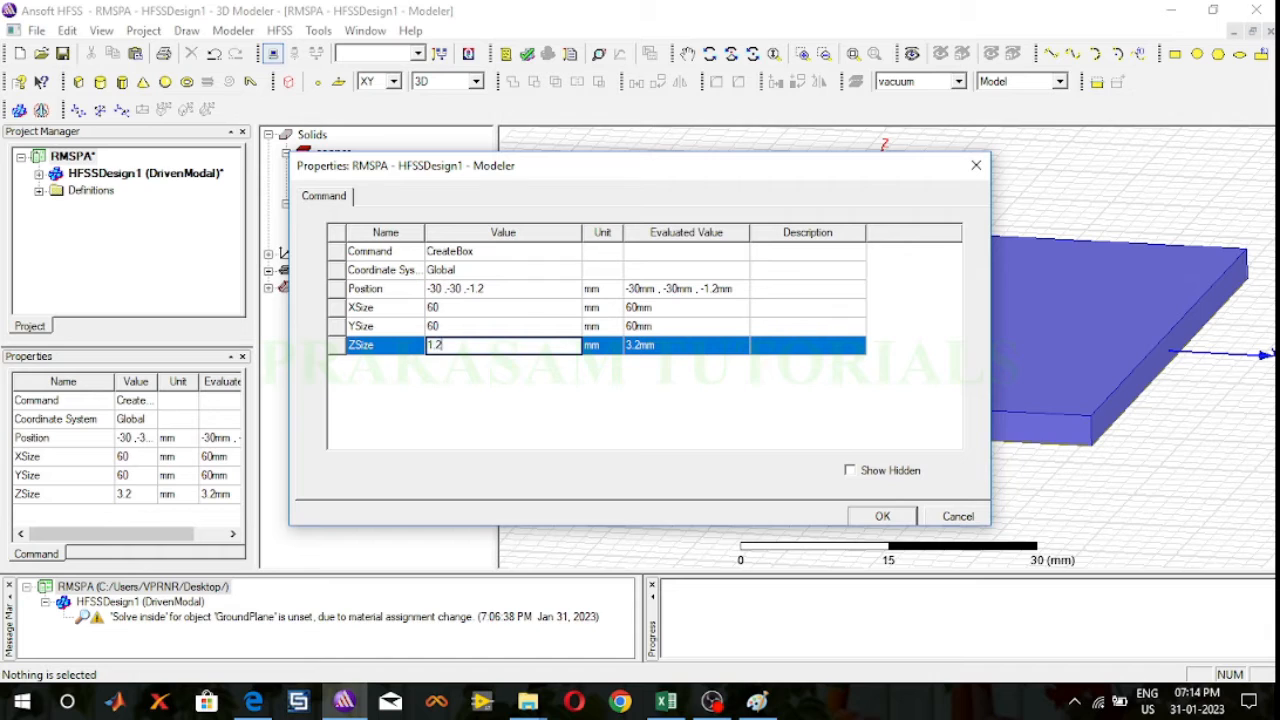
left_click(516, 288)
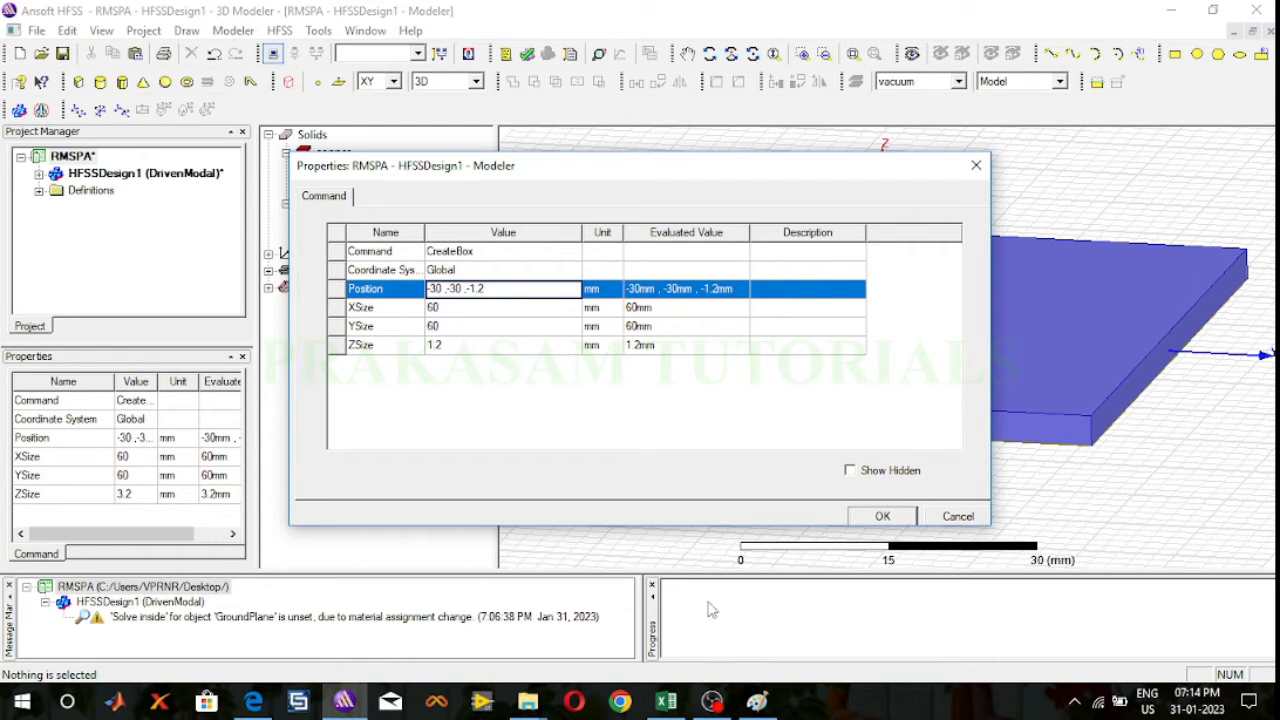
left_click(756, 700)
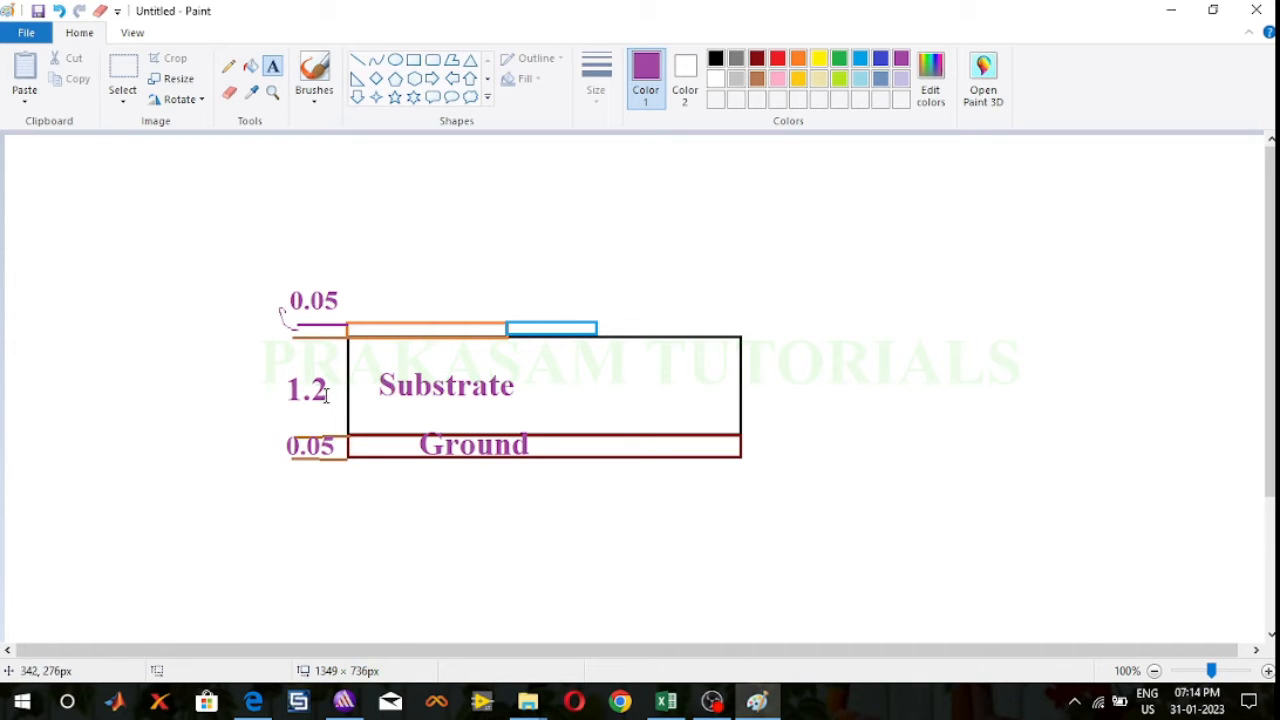
left_click(344, 701)
left_click(883, 518)
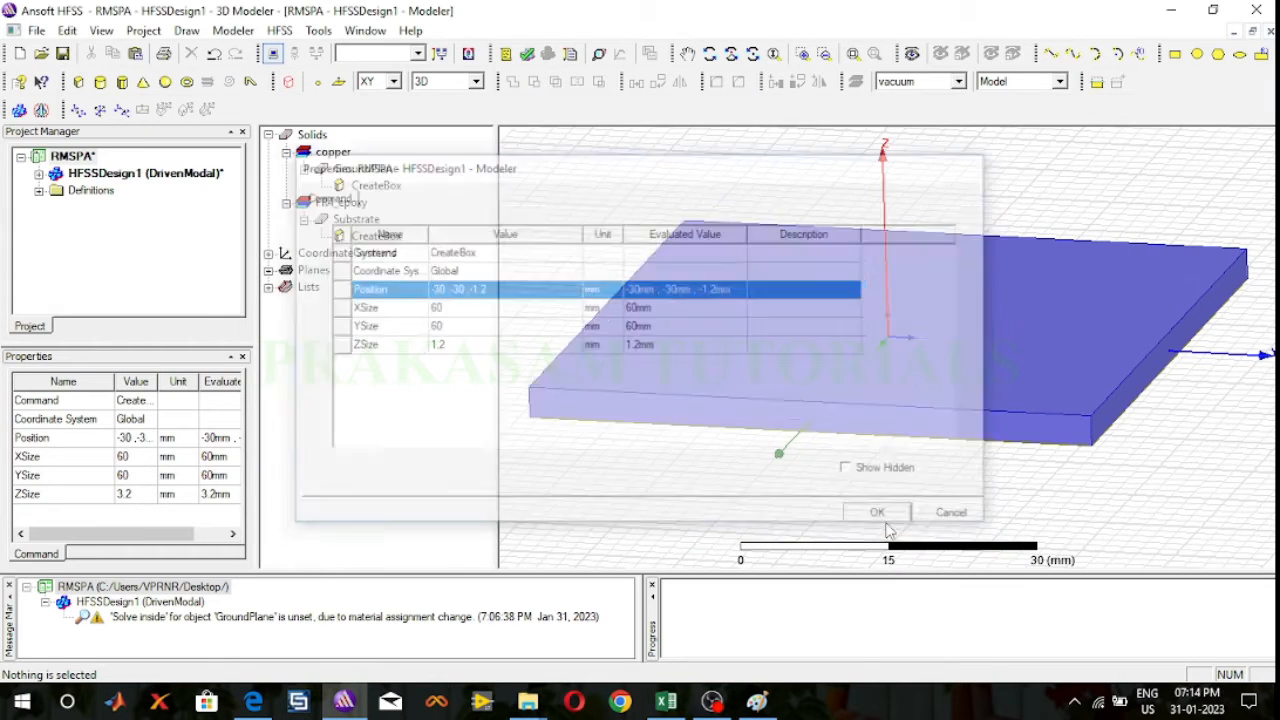
Step: Draw a flat box about 26 x 22 mm with zero height on the substrate, starting at its (-14, -10, 0) corner
left_click(708, 53)
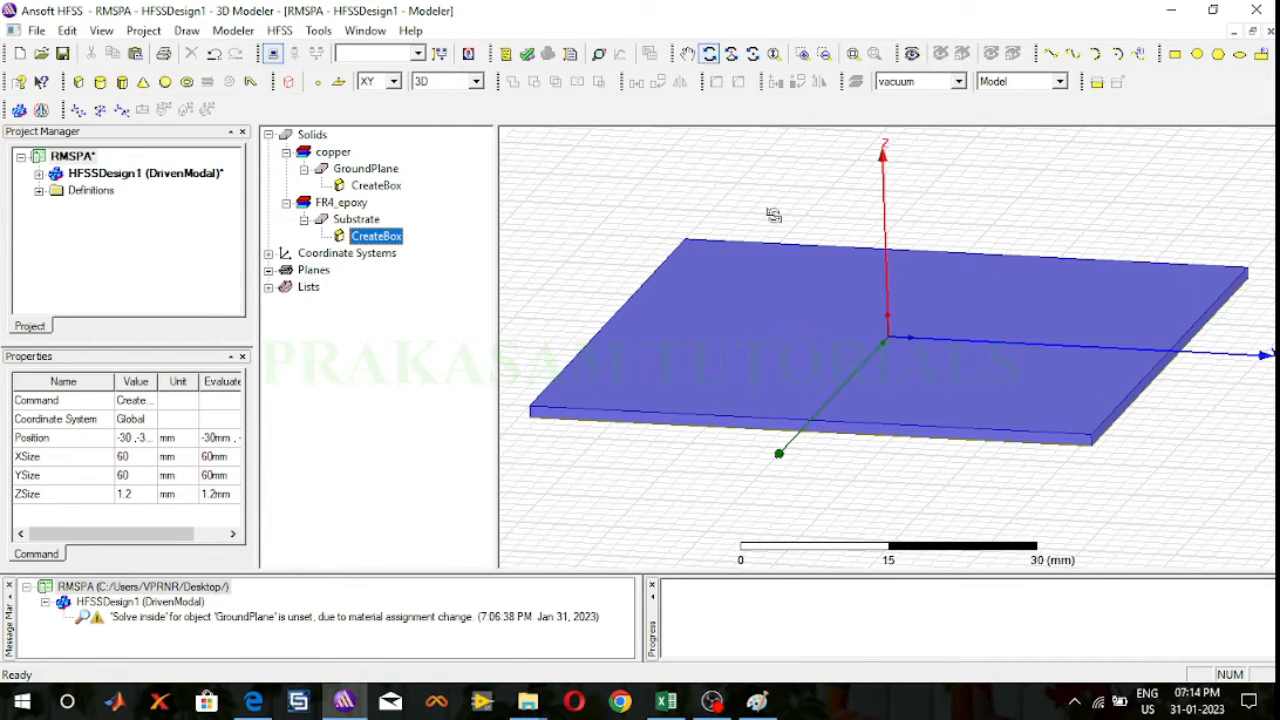
mouse_move(789, 254)
left_mouse_down()
mouse_move(800, 211)
mouse_move(798, 272)
left_mouse_up()
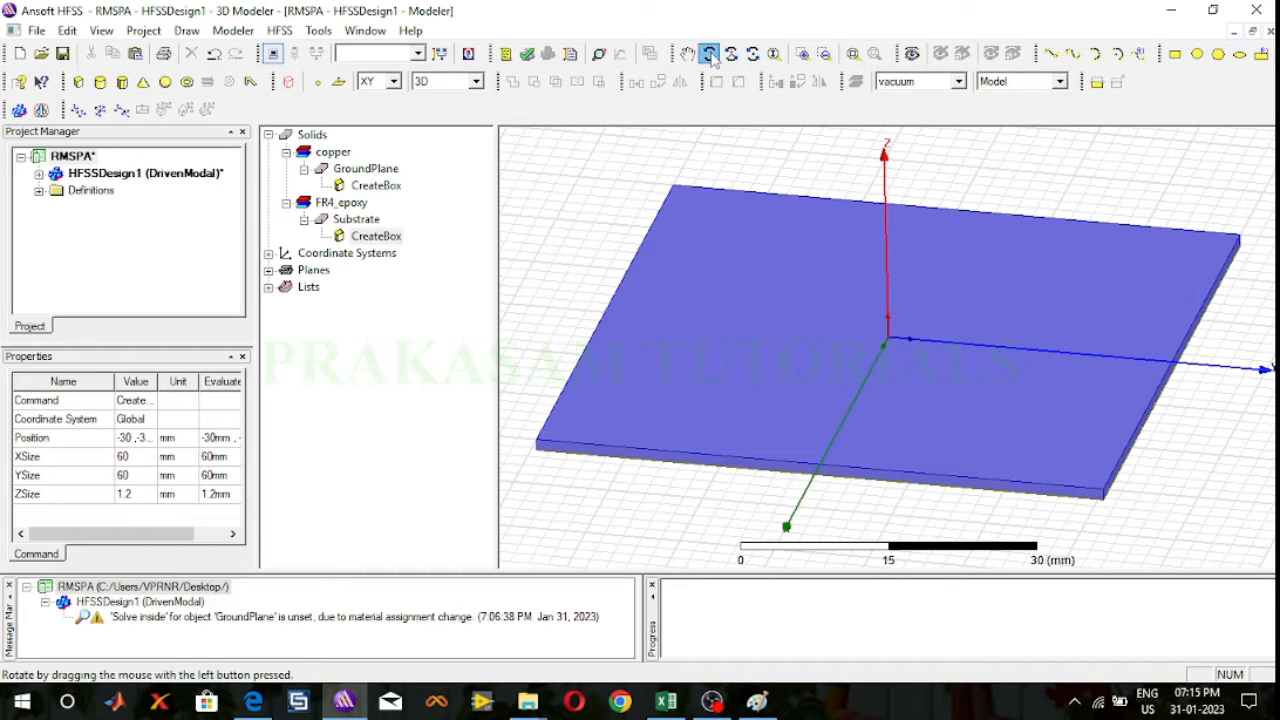
left_click(78, 81)
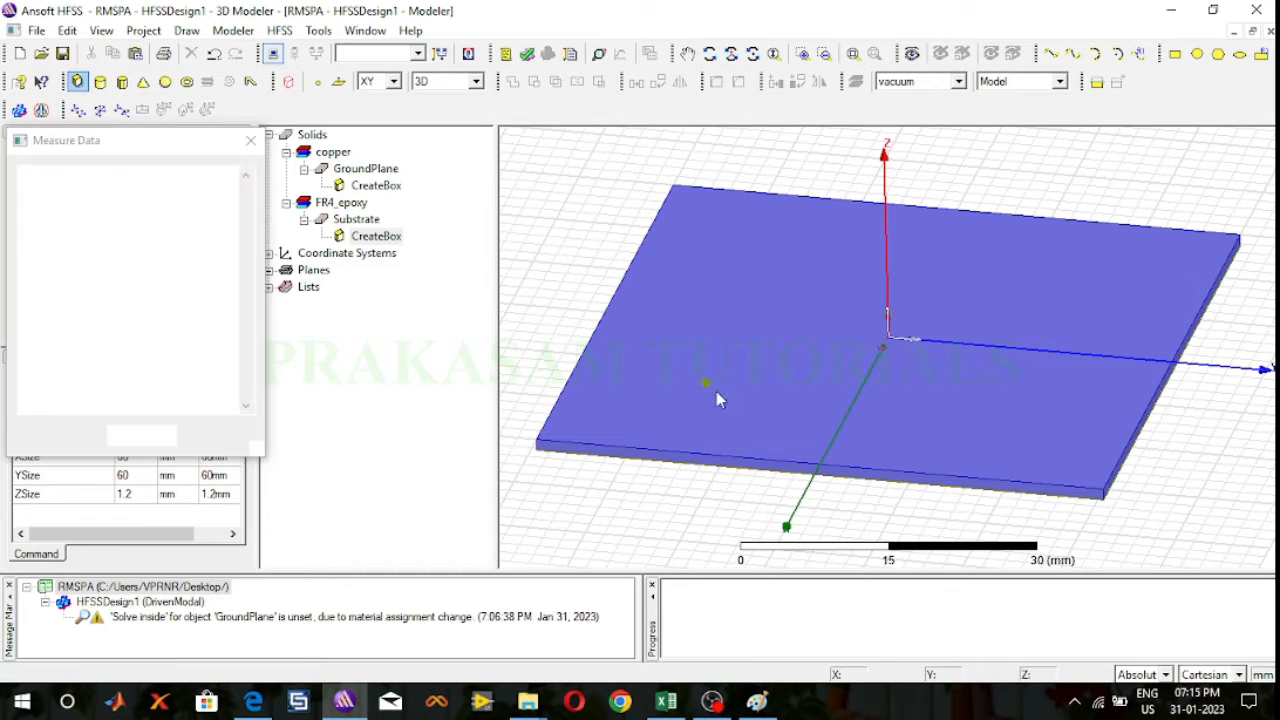
left_click(828, 269)
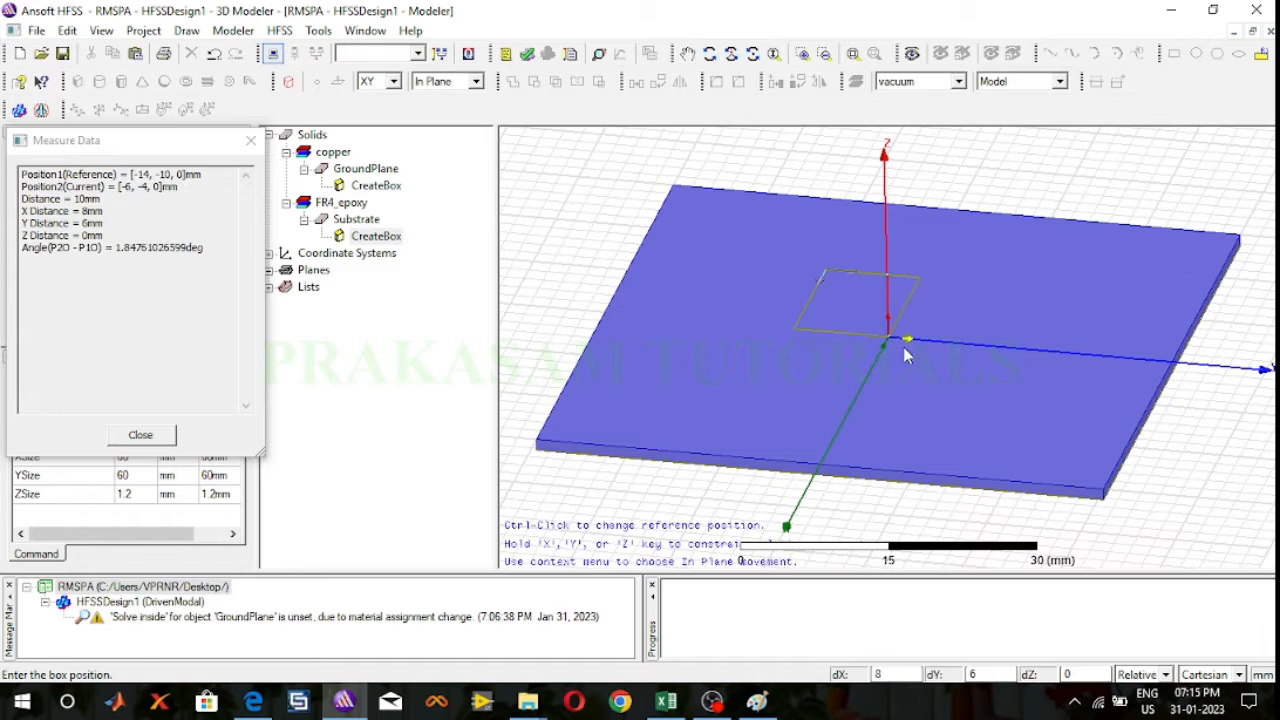
left_click(967, 402)
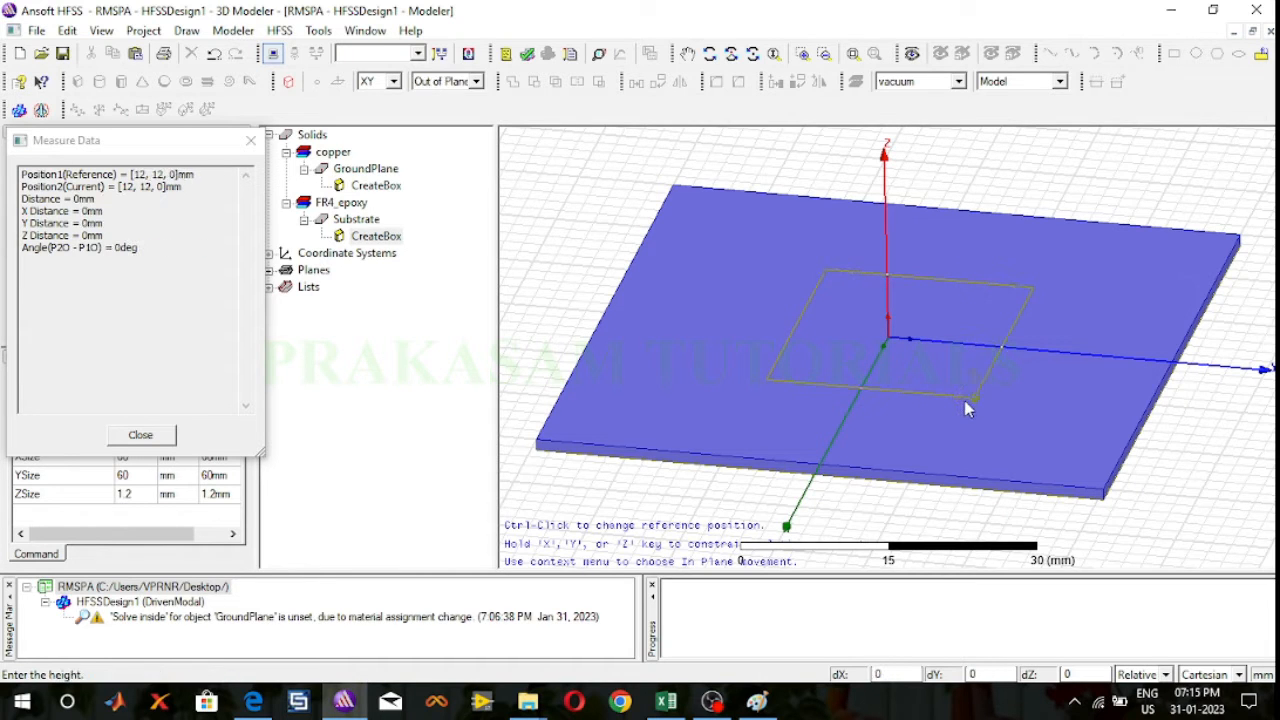
left_click(966, 403)
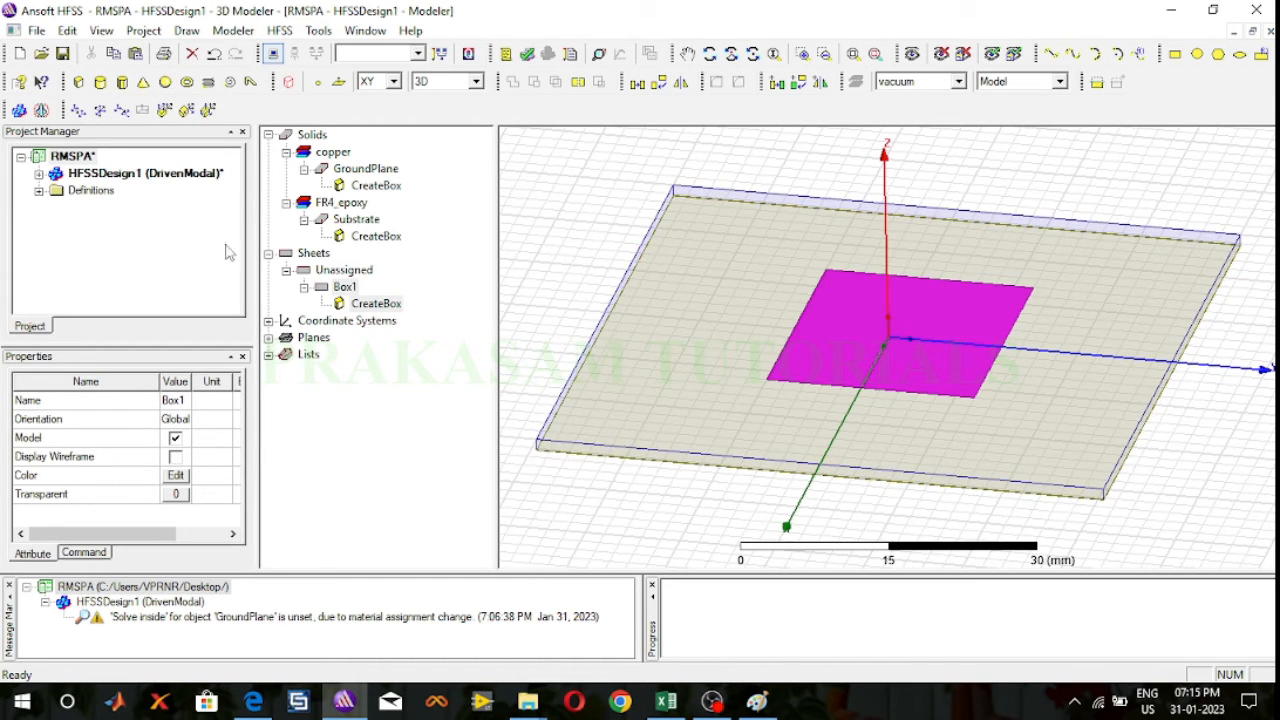
double_click(344, 287)
left_click(458, 252)
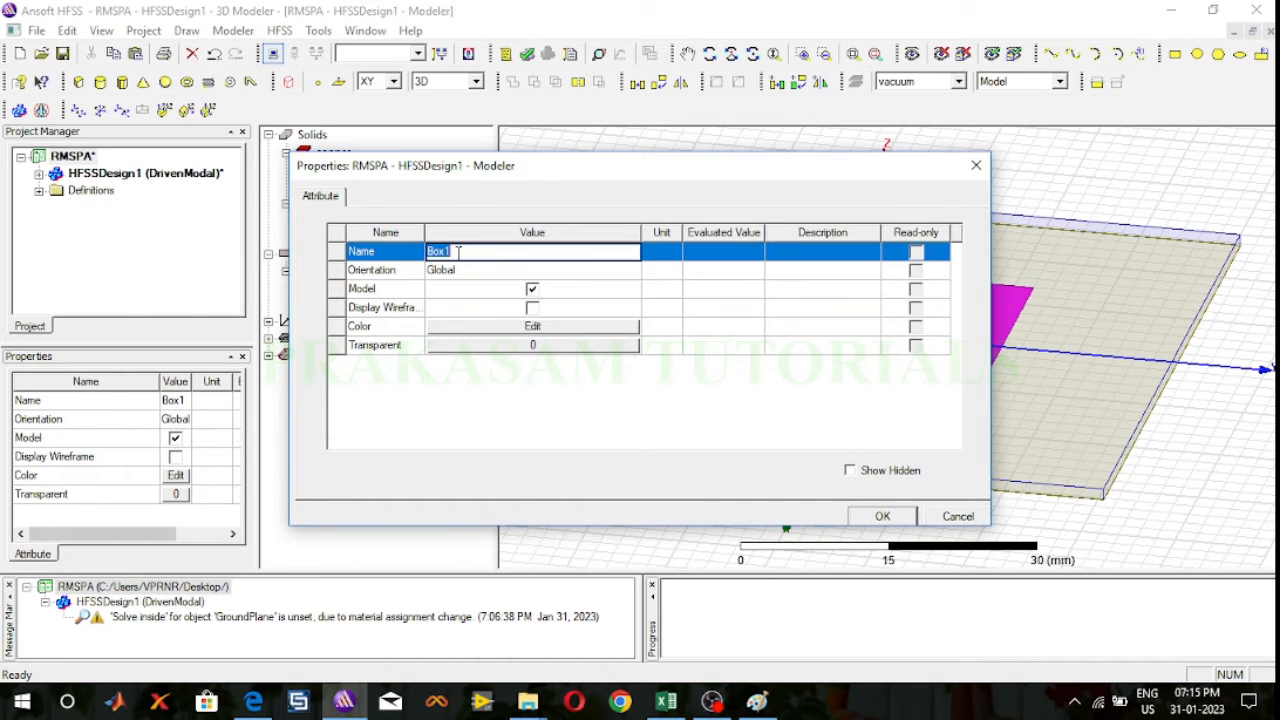
type("Patch")
left_click(470, 275)
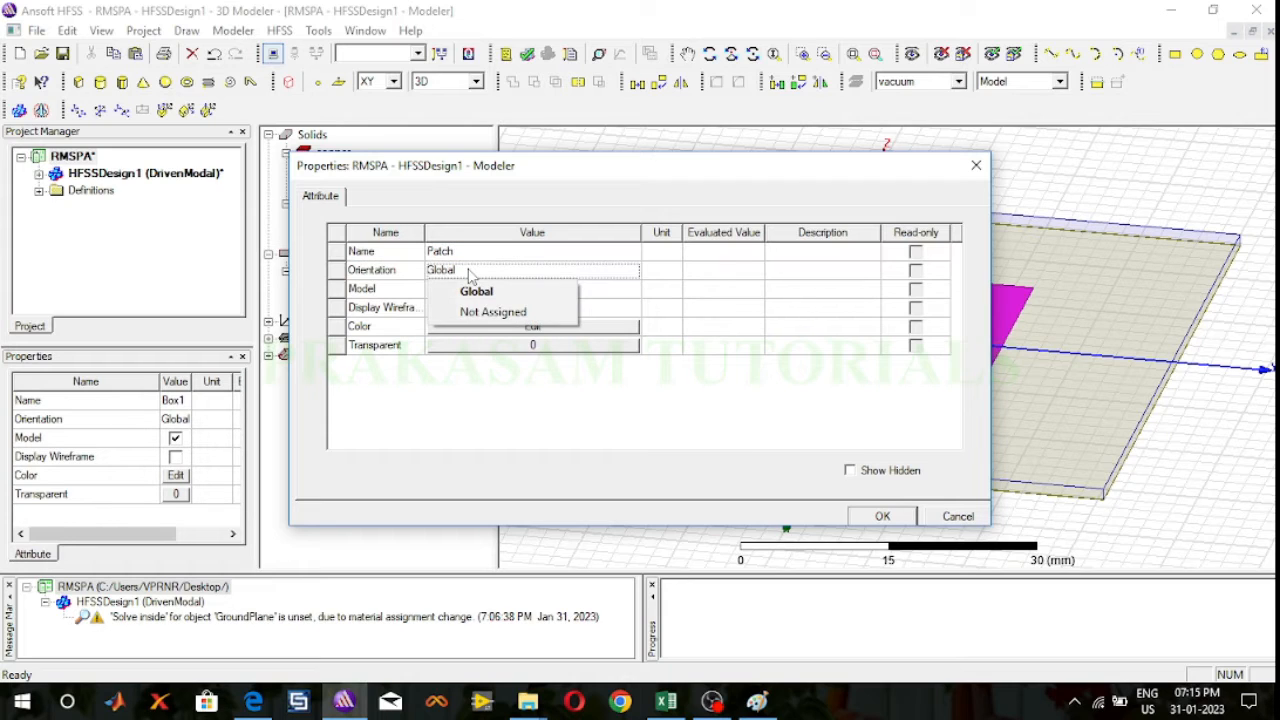
left_click(471, 251)
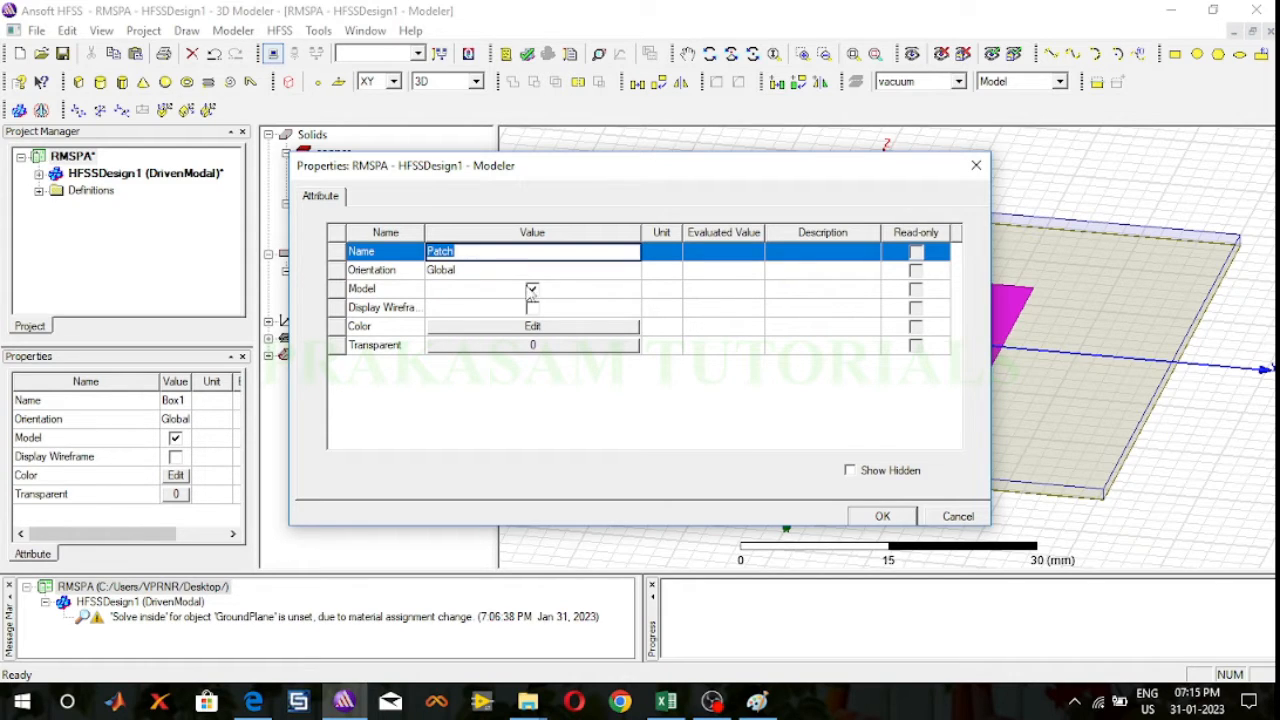
left_click(955, 517)
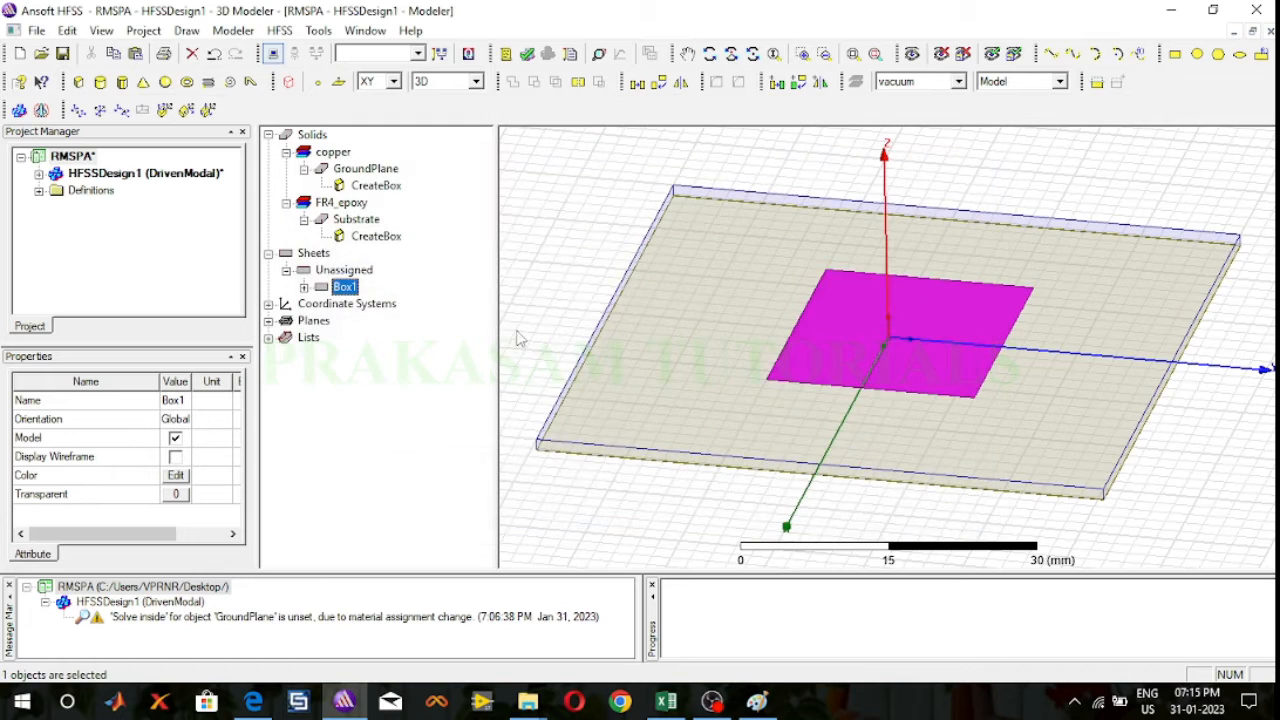
Step: Delete the zero-height box listed among the unassigned sheets
right_click(342, 271)
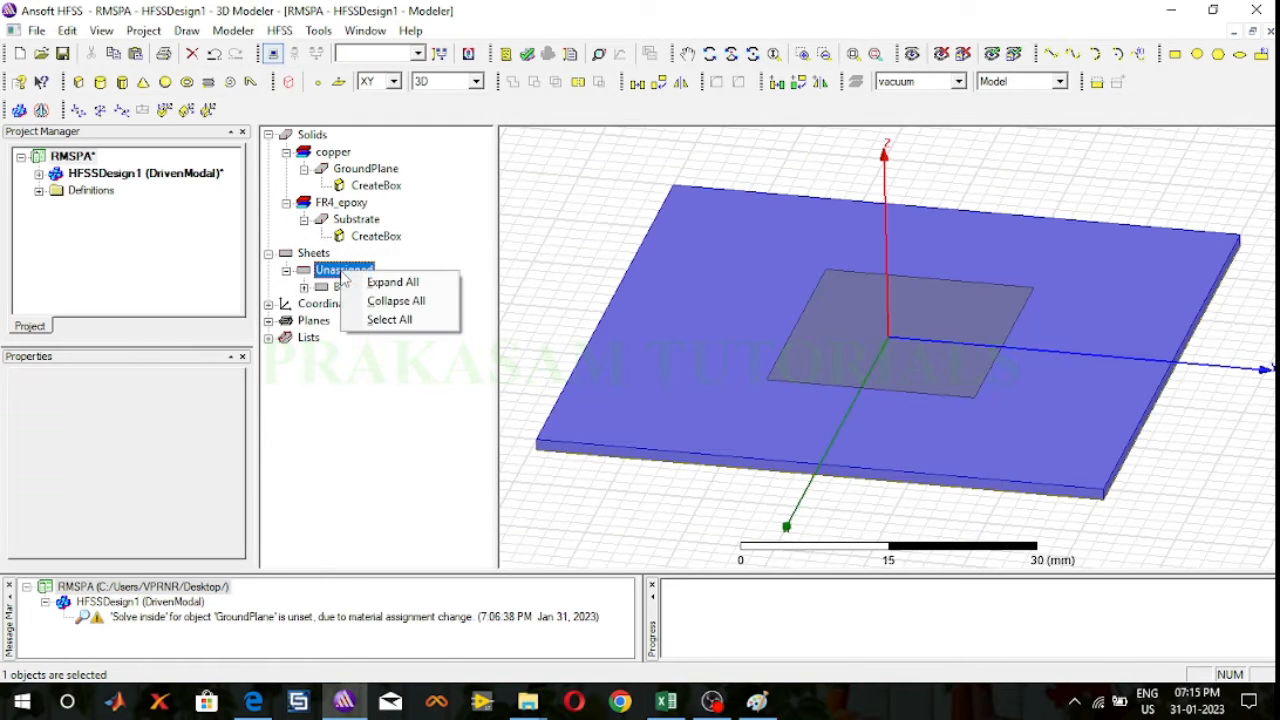
double_click(346, 271)
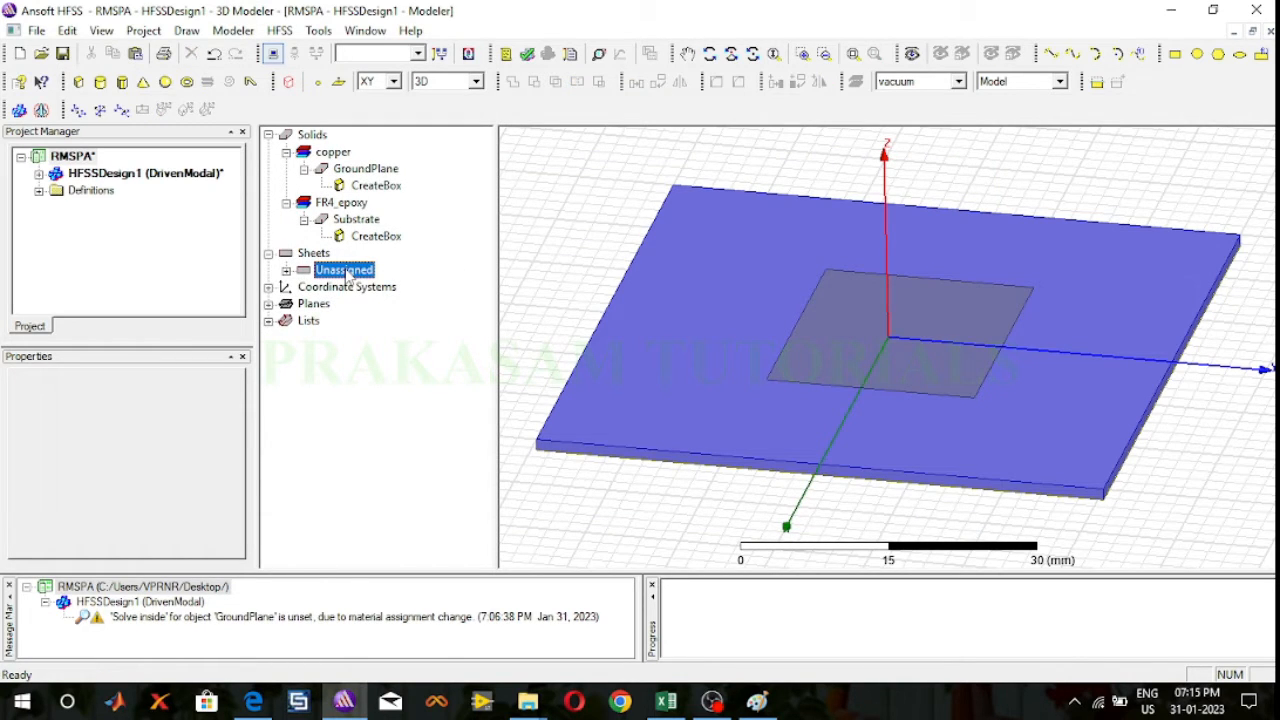
right_click(346, 272)
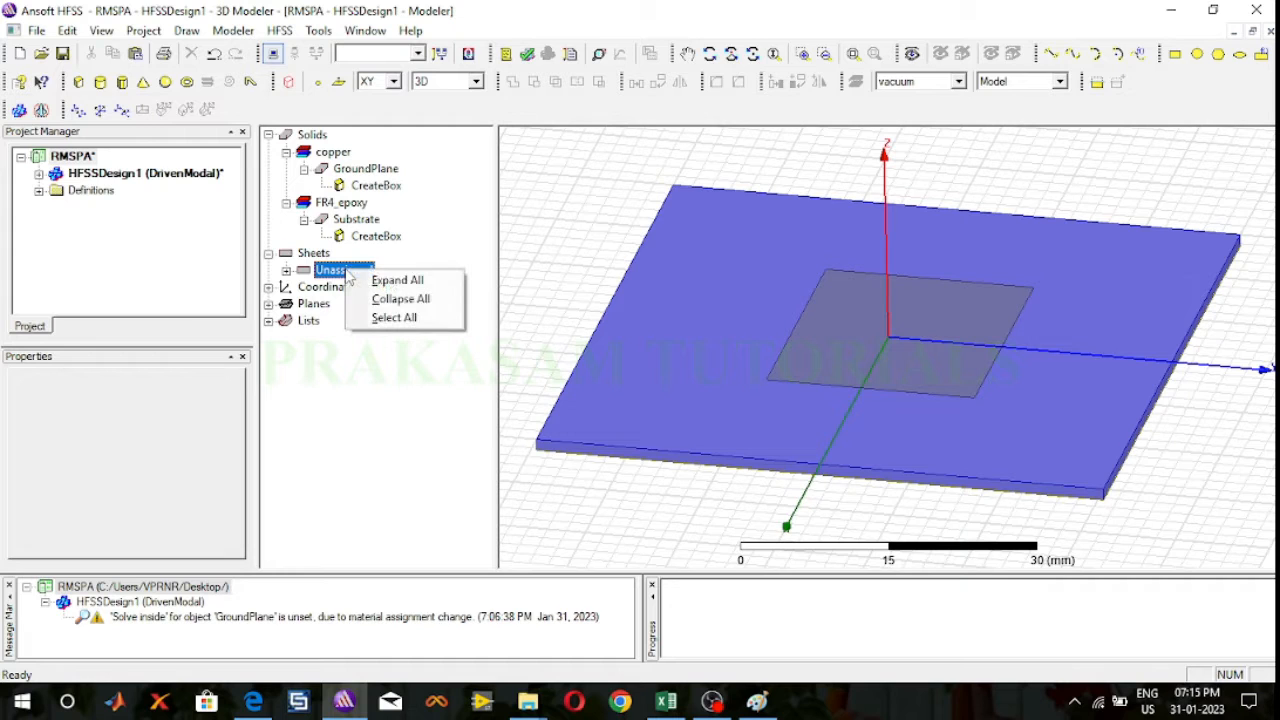
left_click(287, 271)
left_click(341, 287)
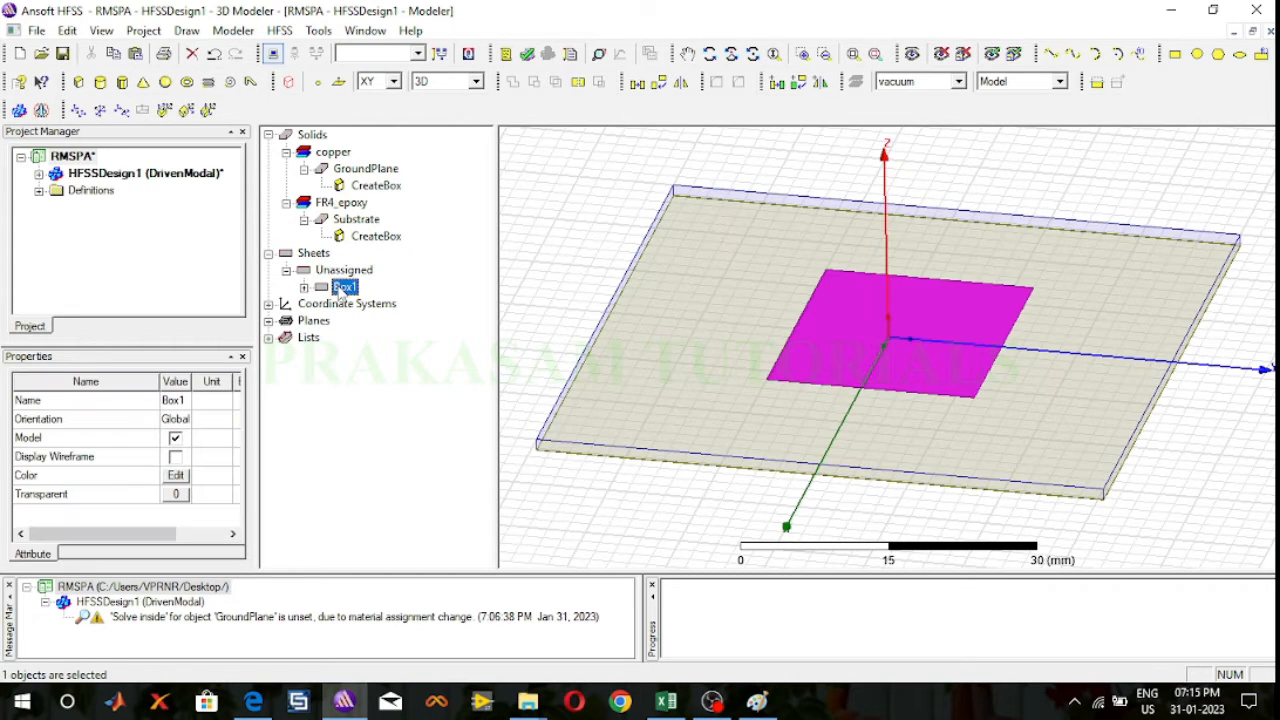
key("Delete")
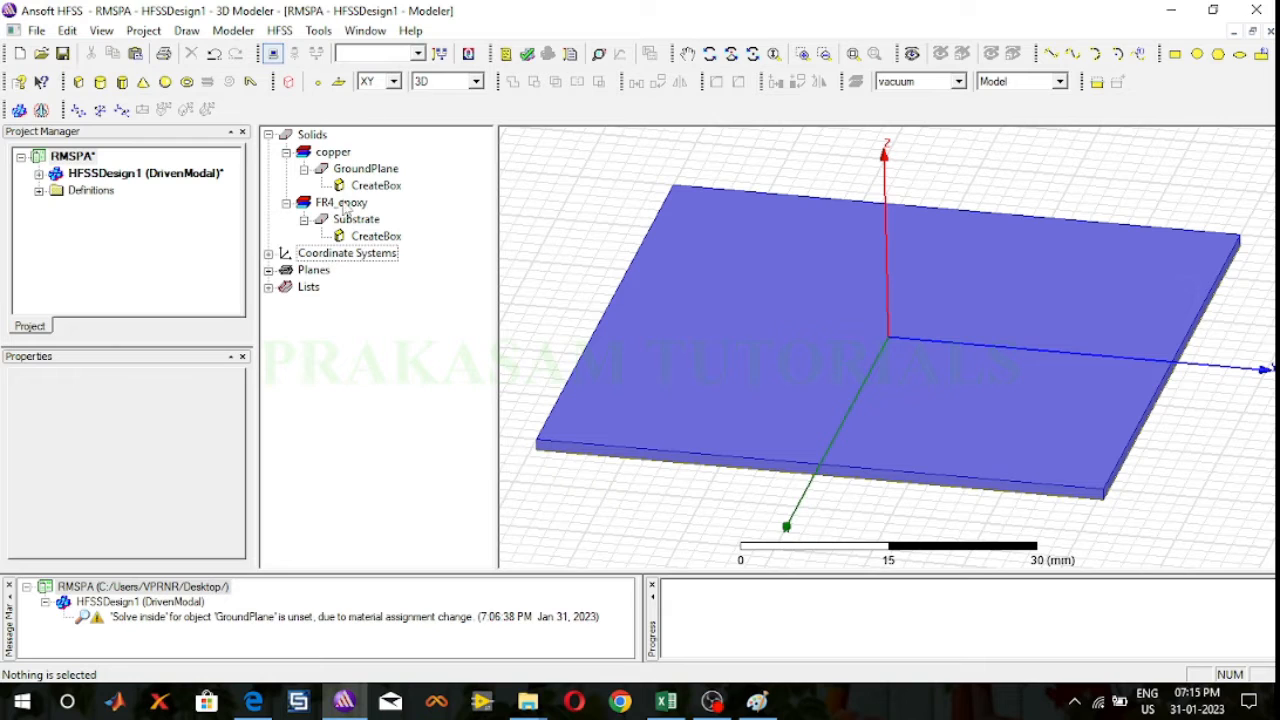
Step: Draw a box about 30 x 20 mm and 2 mm high on the substrate, starting at its (-16, -10, 0) corner
left_click(78, 81)
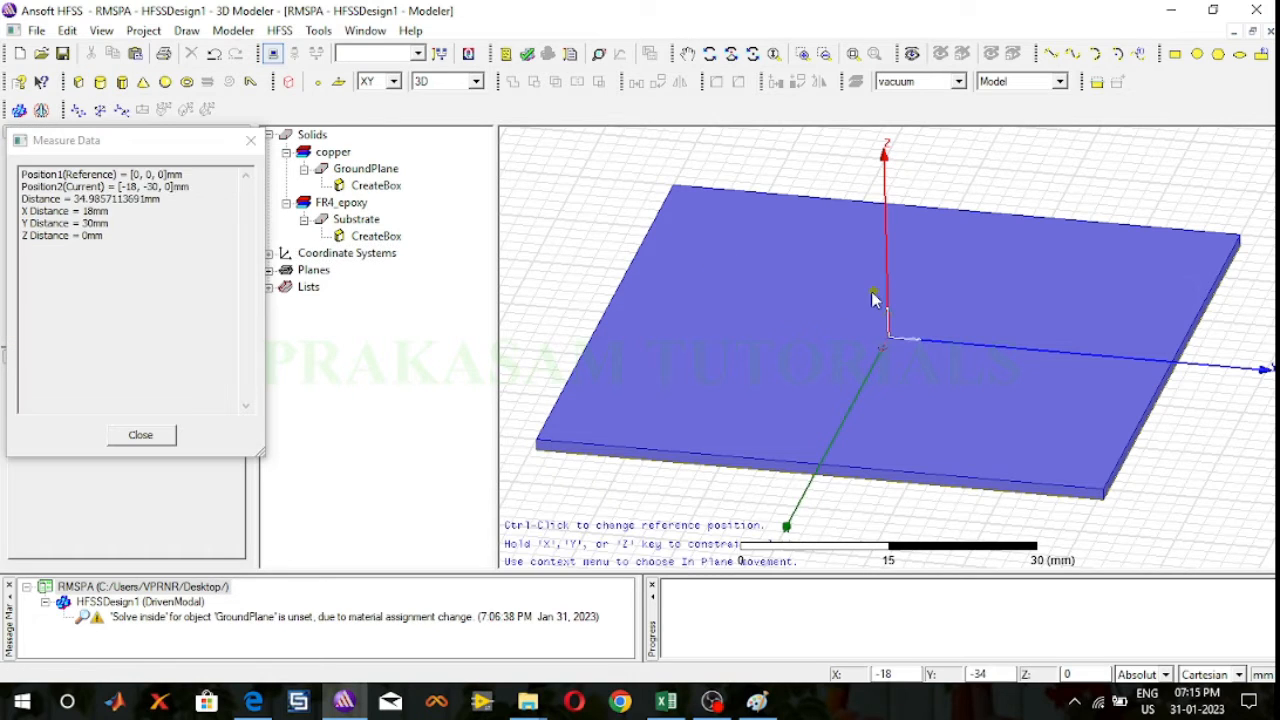
left_click(828, 261)
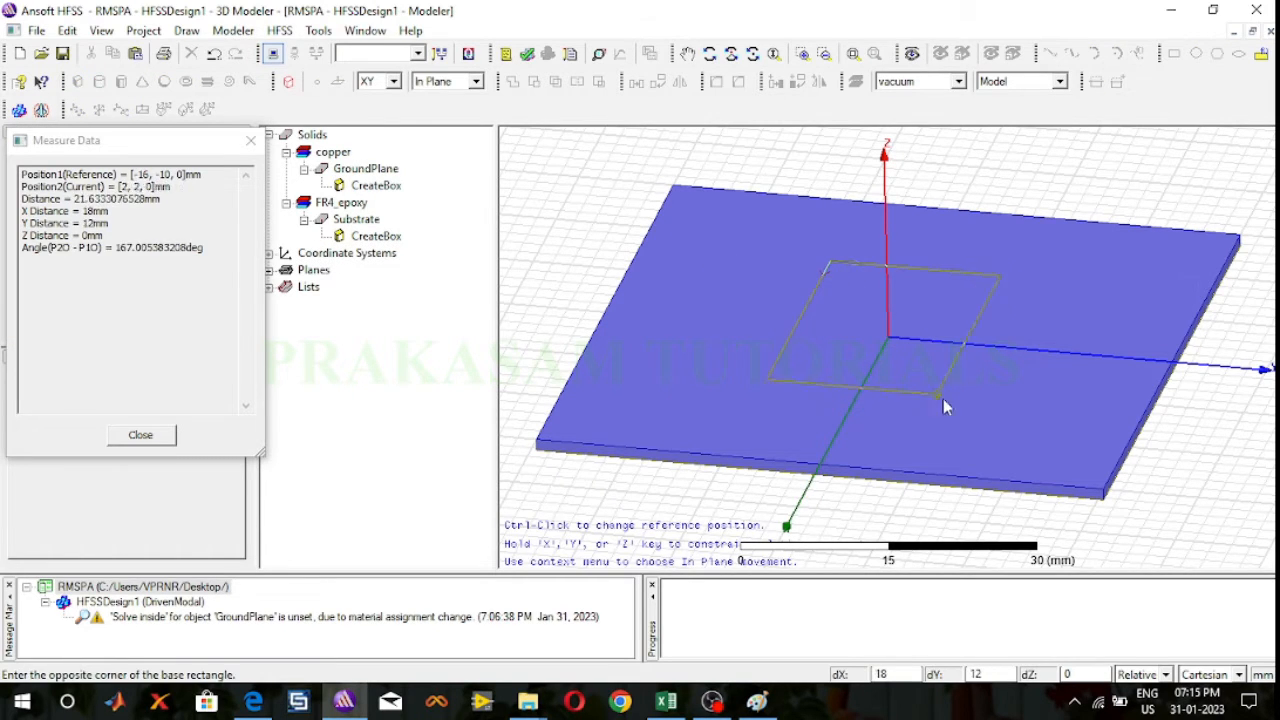
left_click(955, 406)
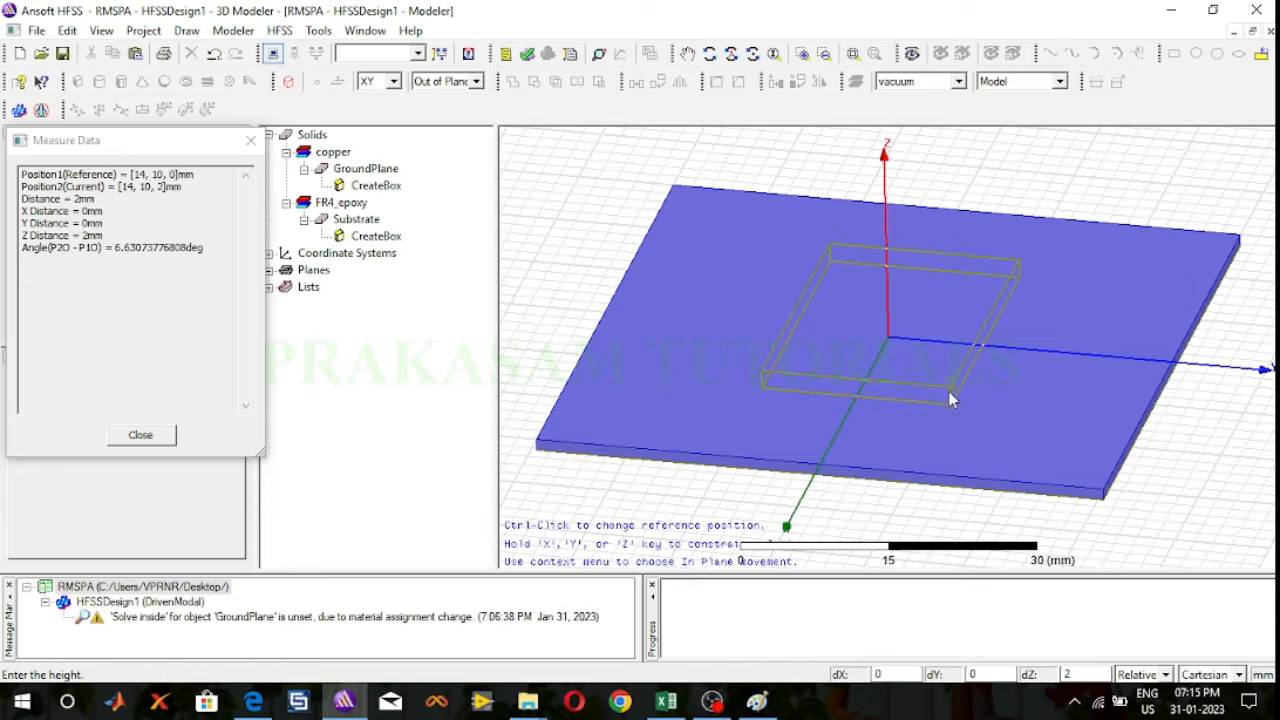
left_click(948, 390)
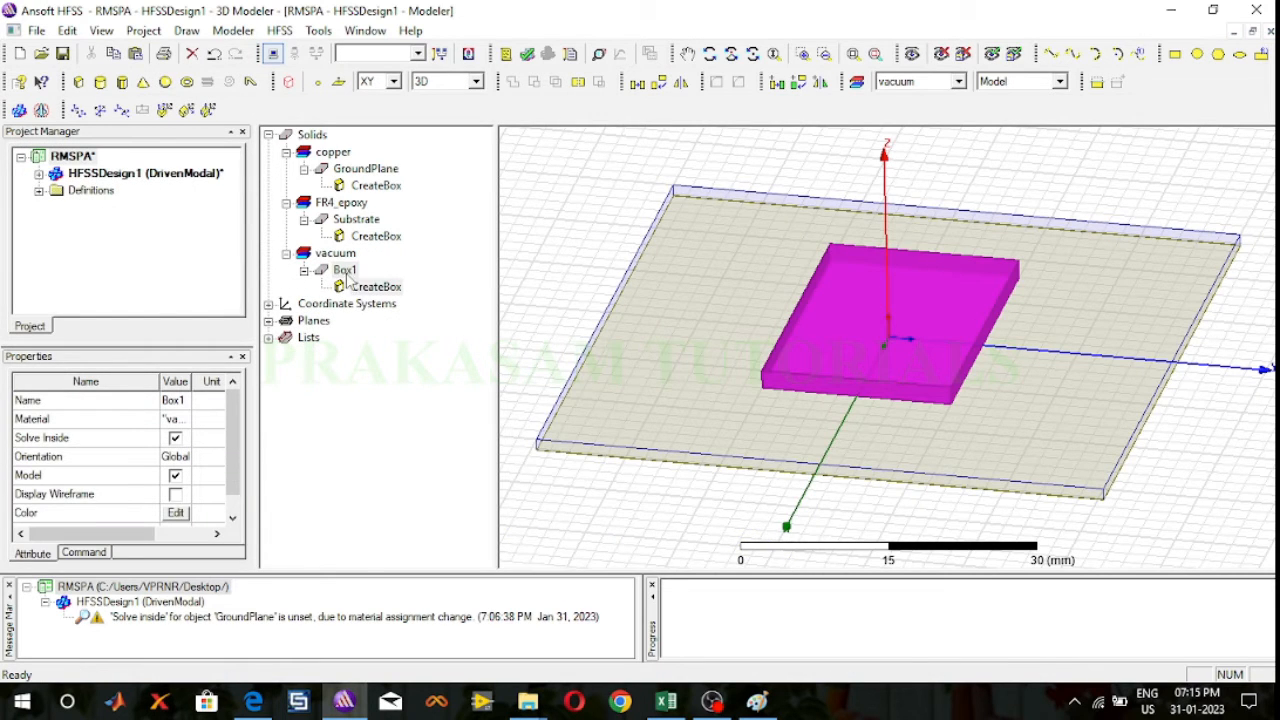
Step: Rename the new box as Patch and assign it the copper material
double_click(346, 272)
left_click(468, 252)
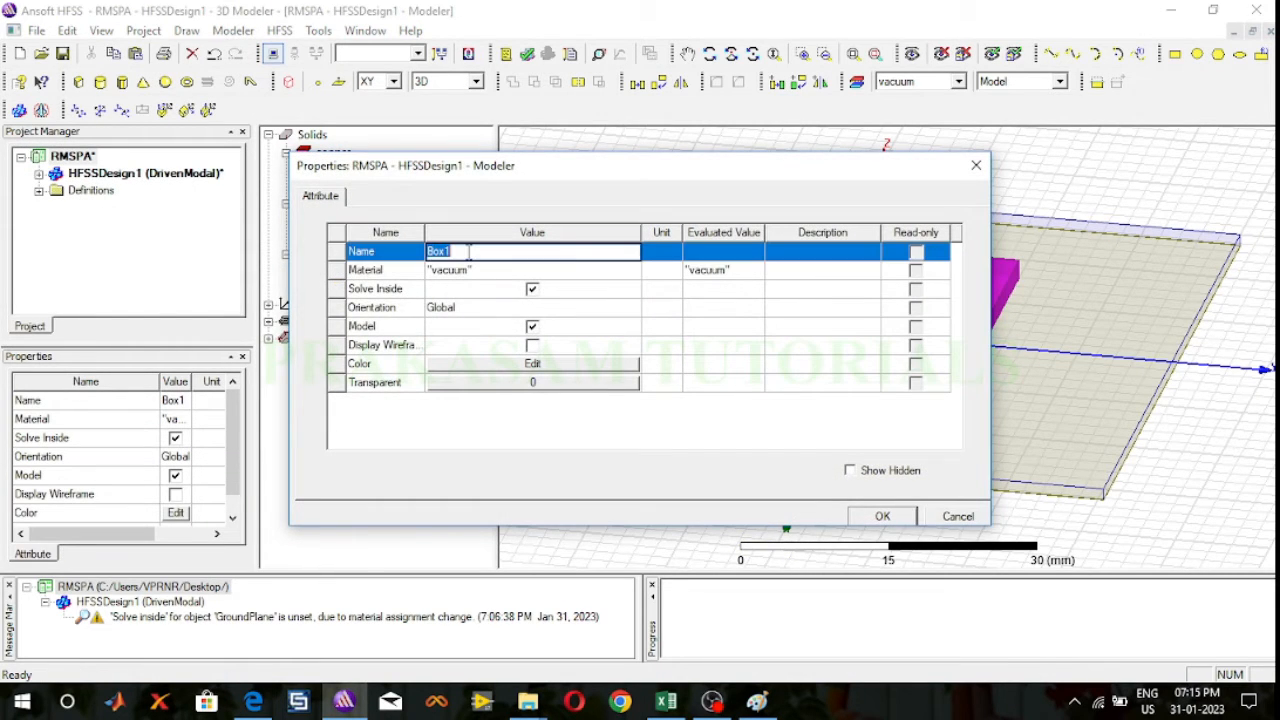
type("Patch")
left_click(532, 270)
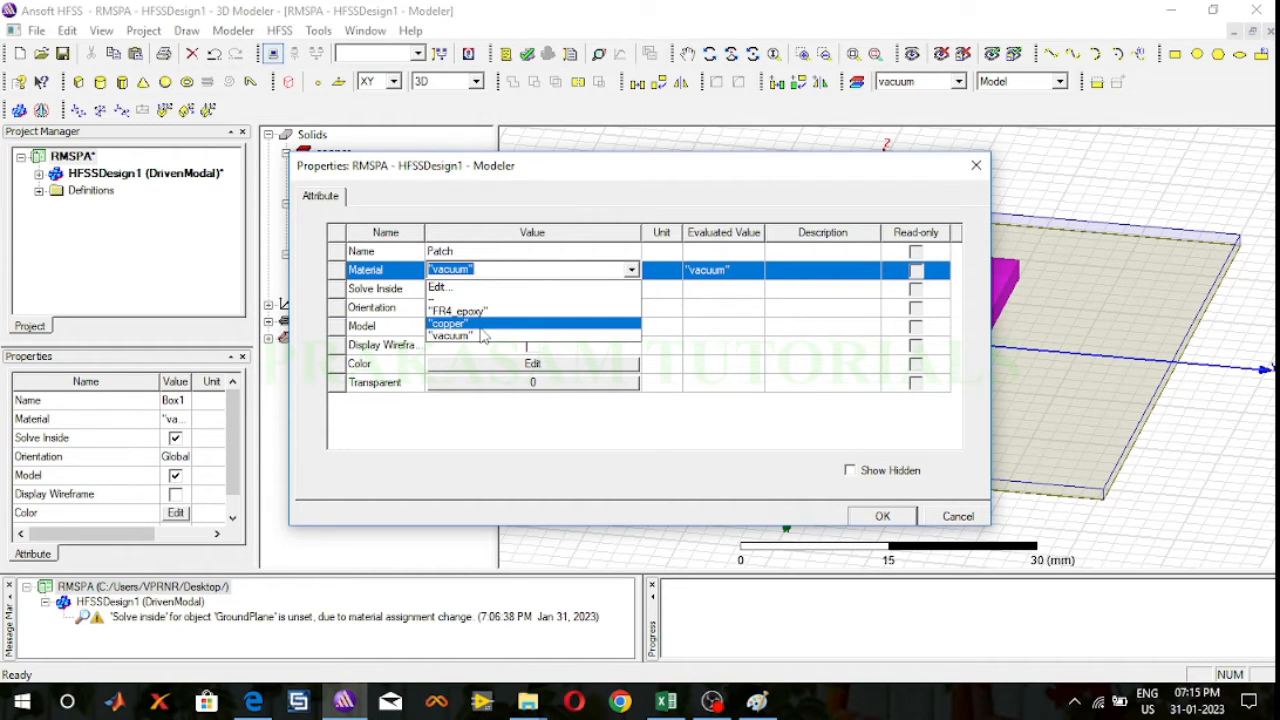
left_click(481, 329)
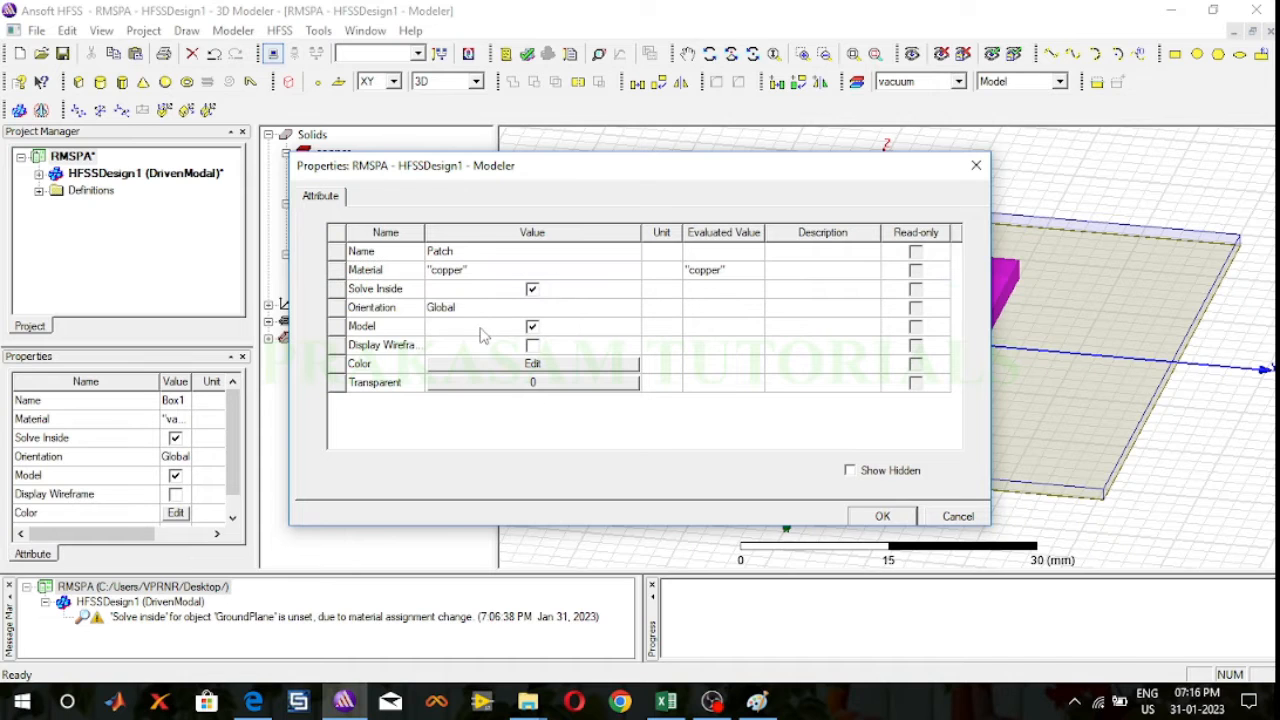
Step: Color the patch dark blue (RGB 0, 0, 160) and apply its attributes
left_click(514, 365)
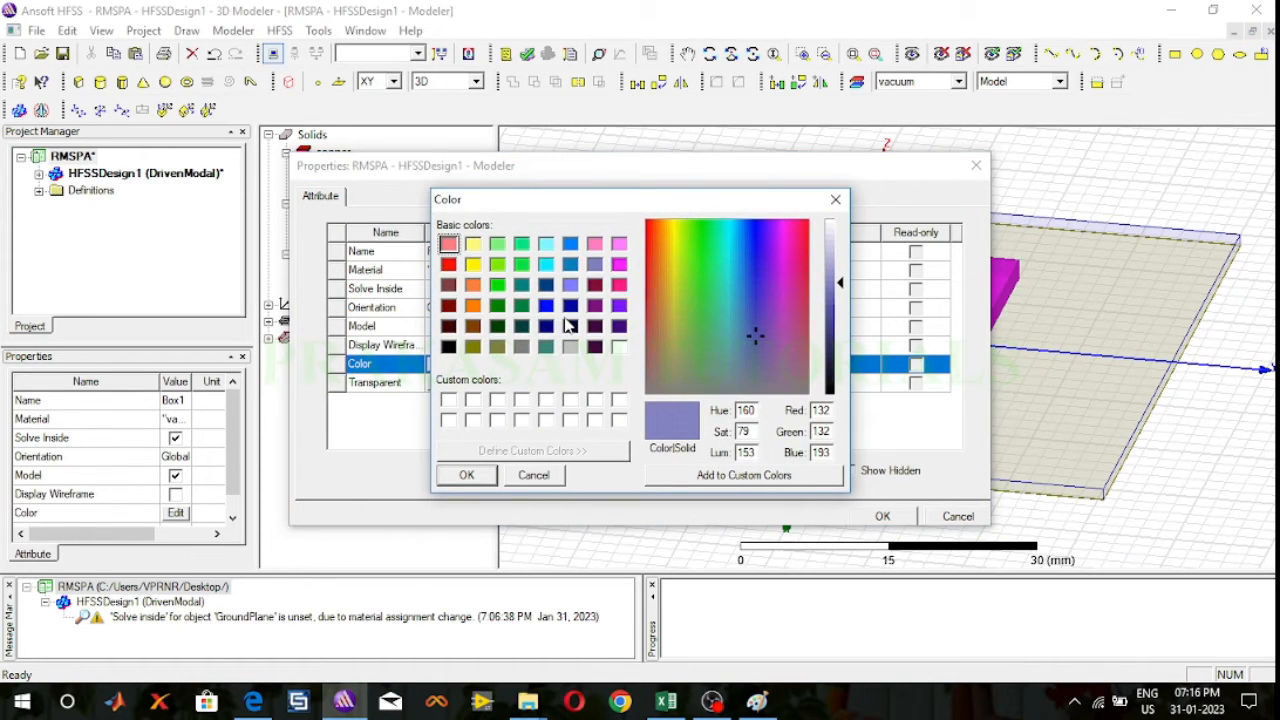
left_click(569, 306)
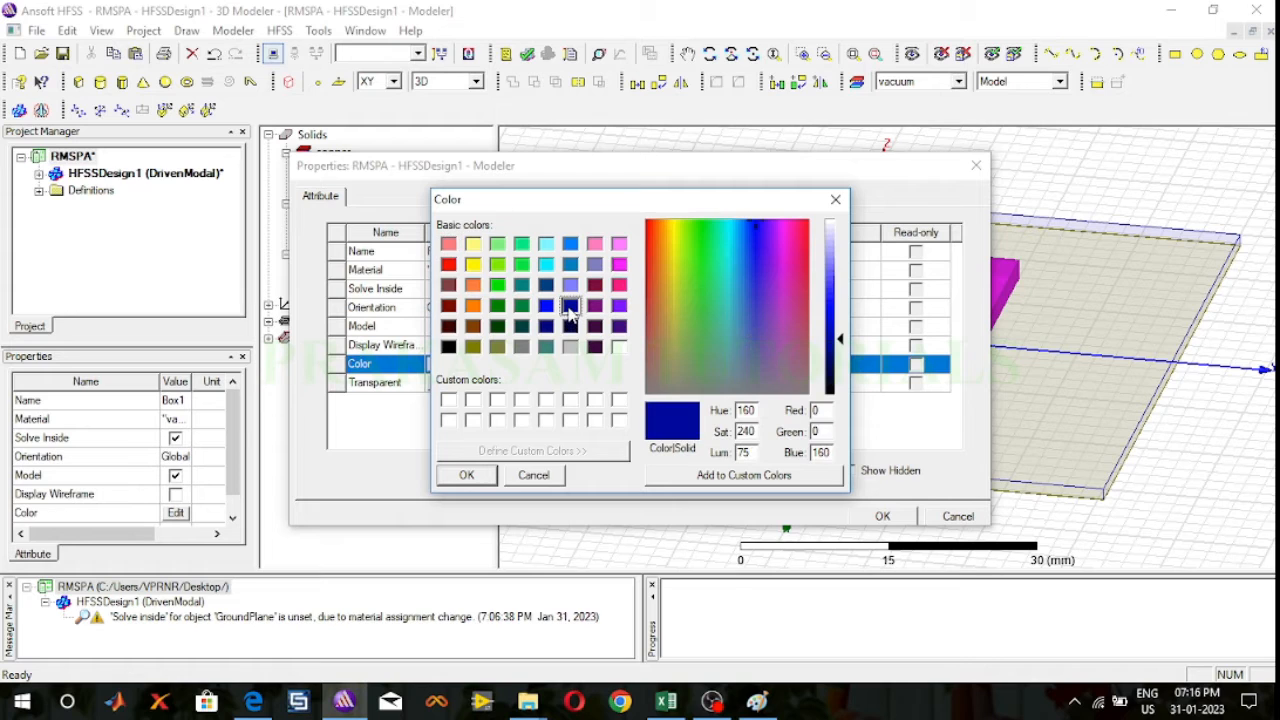
left_click(467, 476)
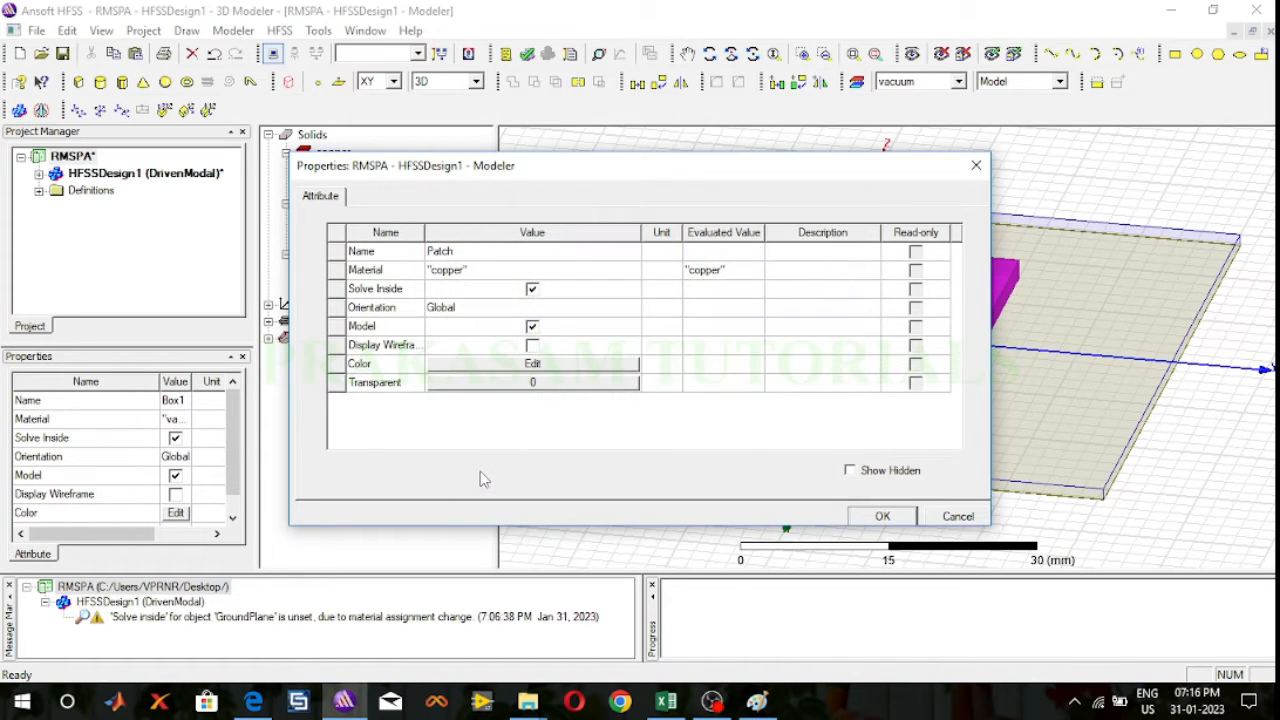
left_click(879, 516)
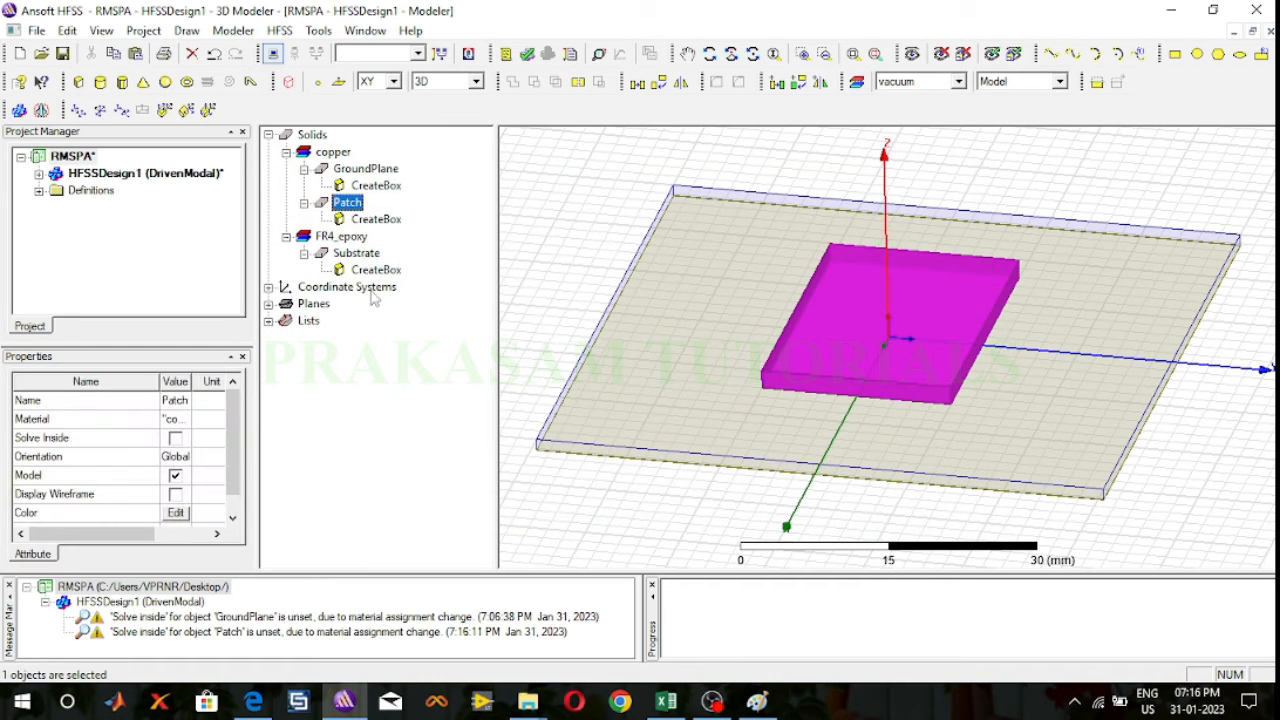
Step: Open the patch box's position and size properties, and switch to the Antenna Design Calculations workbook in Excel for the patch dimensions
double_click(378, 220)
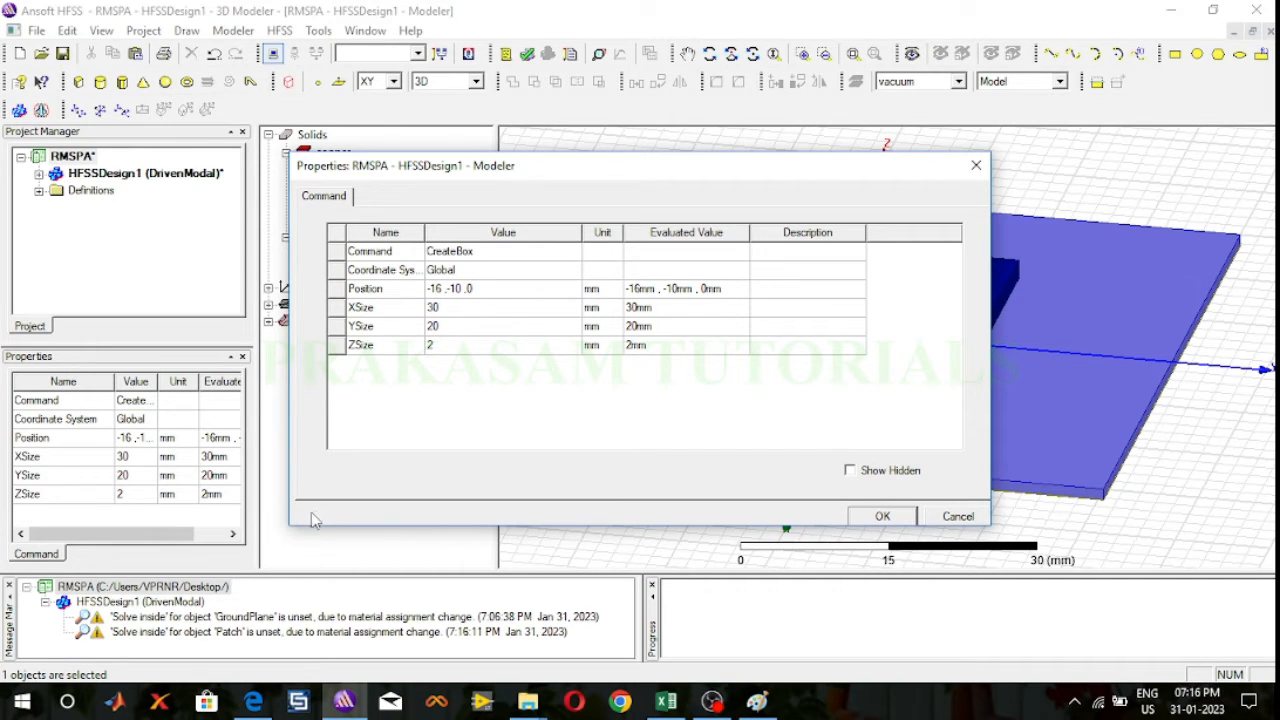
left_click(666, 702)
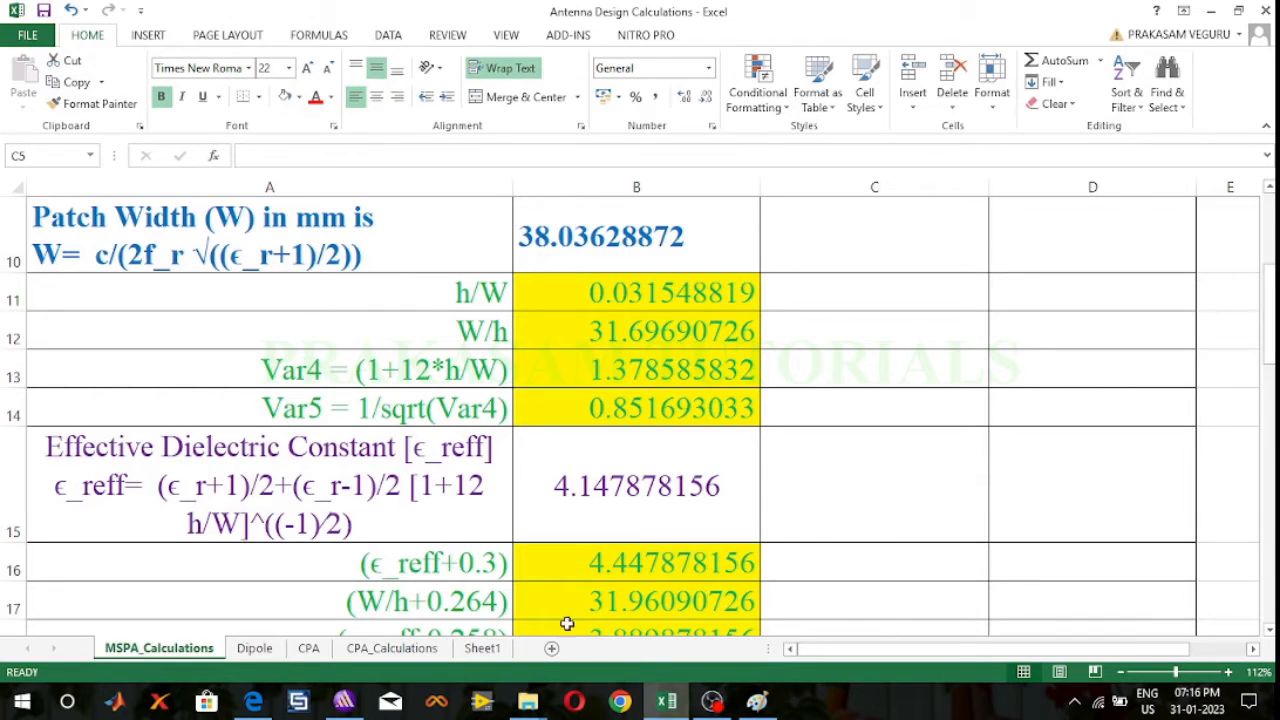
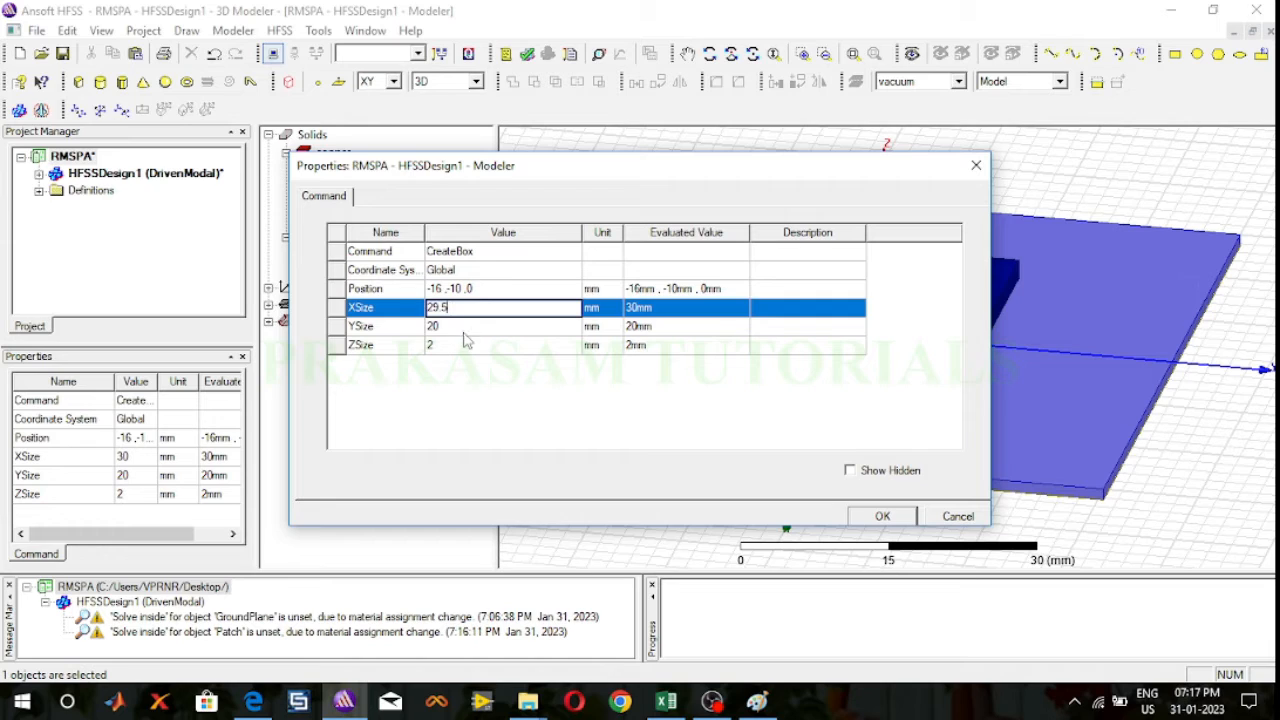
Step: Set the patch's Y size to 38 mm and its Z size to 0.05 mm, checking the layer sketch in Paint for the thickness
left_click(464, 330)
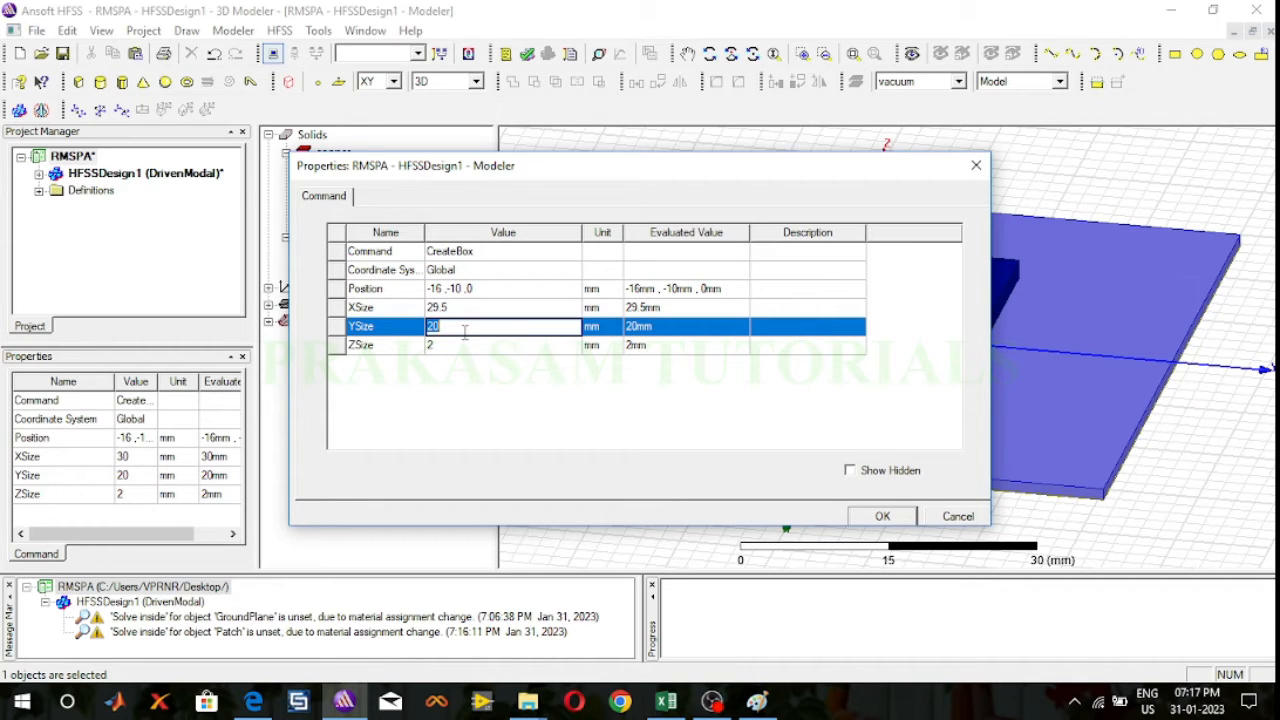
type("38.03")
key("BackSpace")
key("BackSpace")
key("BackSpace")
left_click(757, 701)
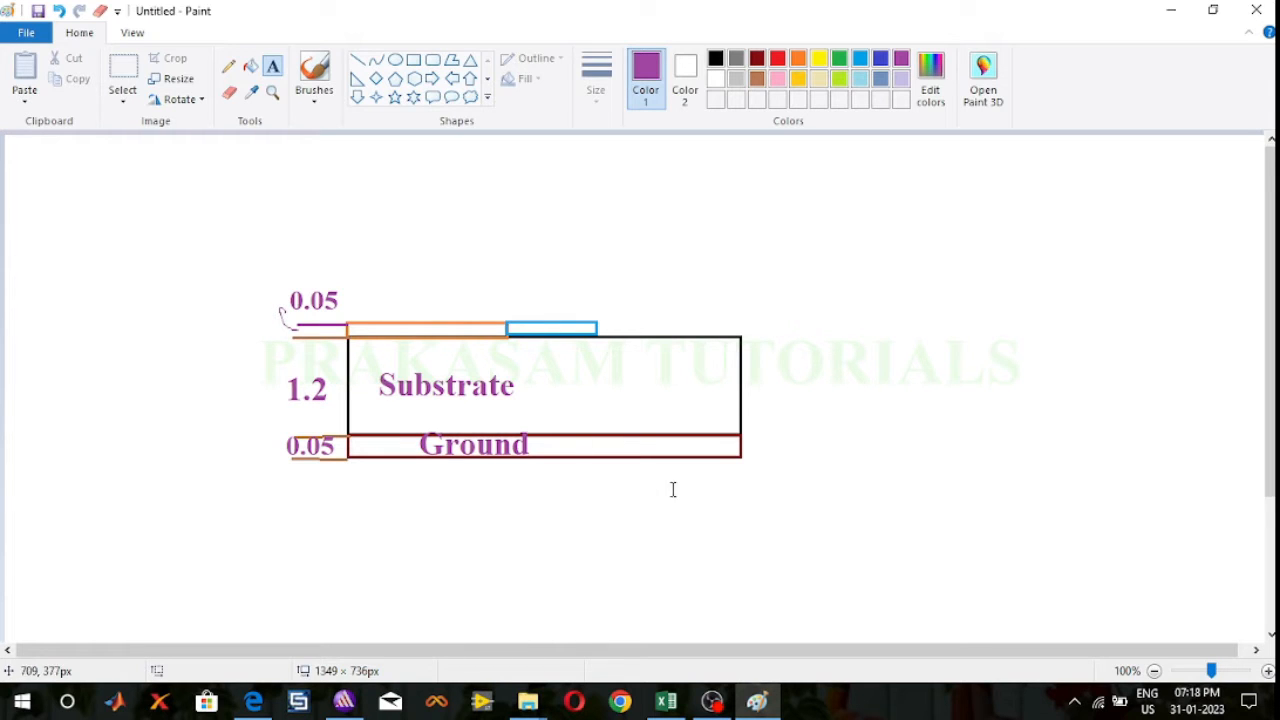
left_click(344, 701)
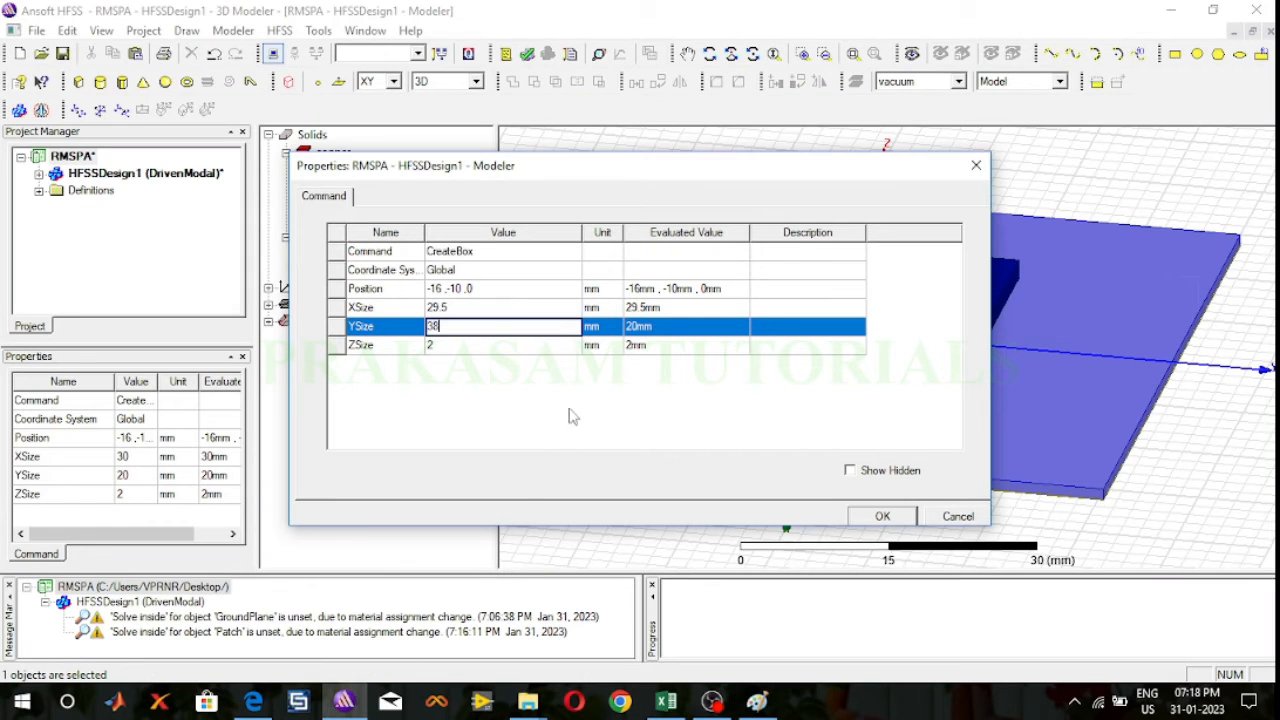
left_click(470, 345)
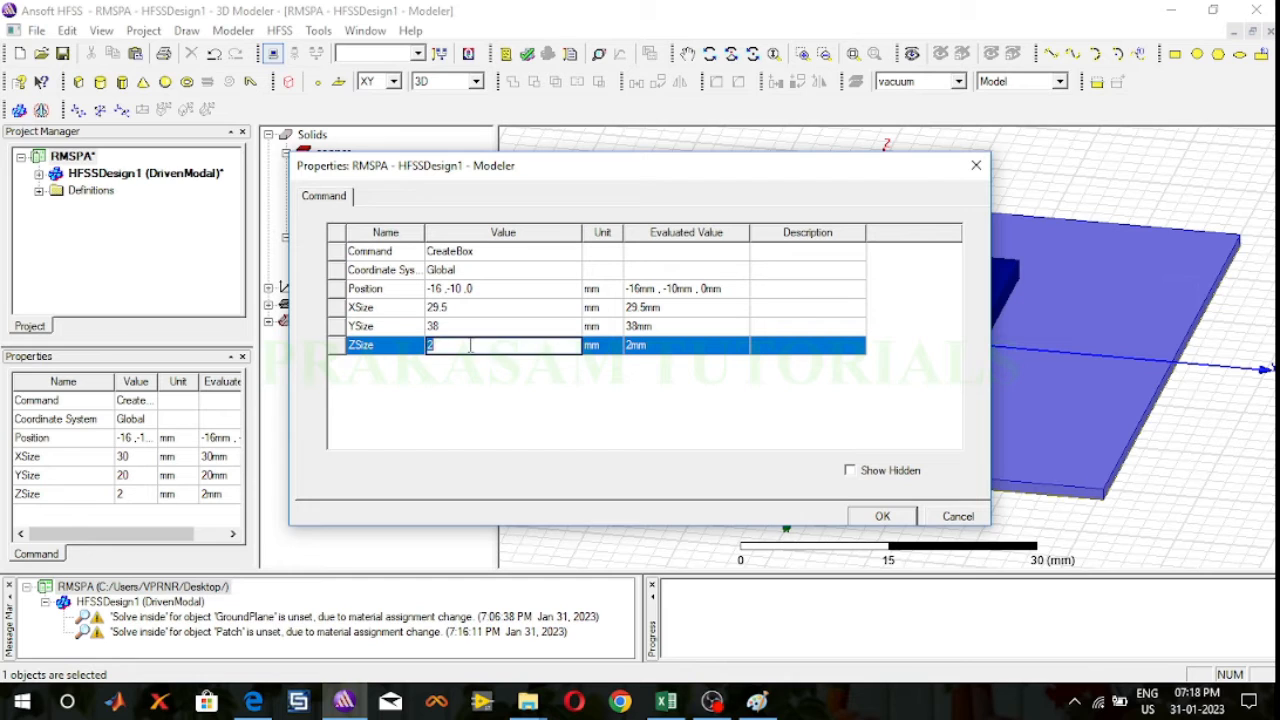
type("0.05")
Step: Set the patch's position to -14.75, -19, 0 mm and apply its box dimensions
left_click(494, 289)
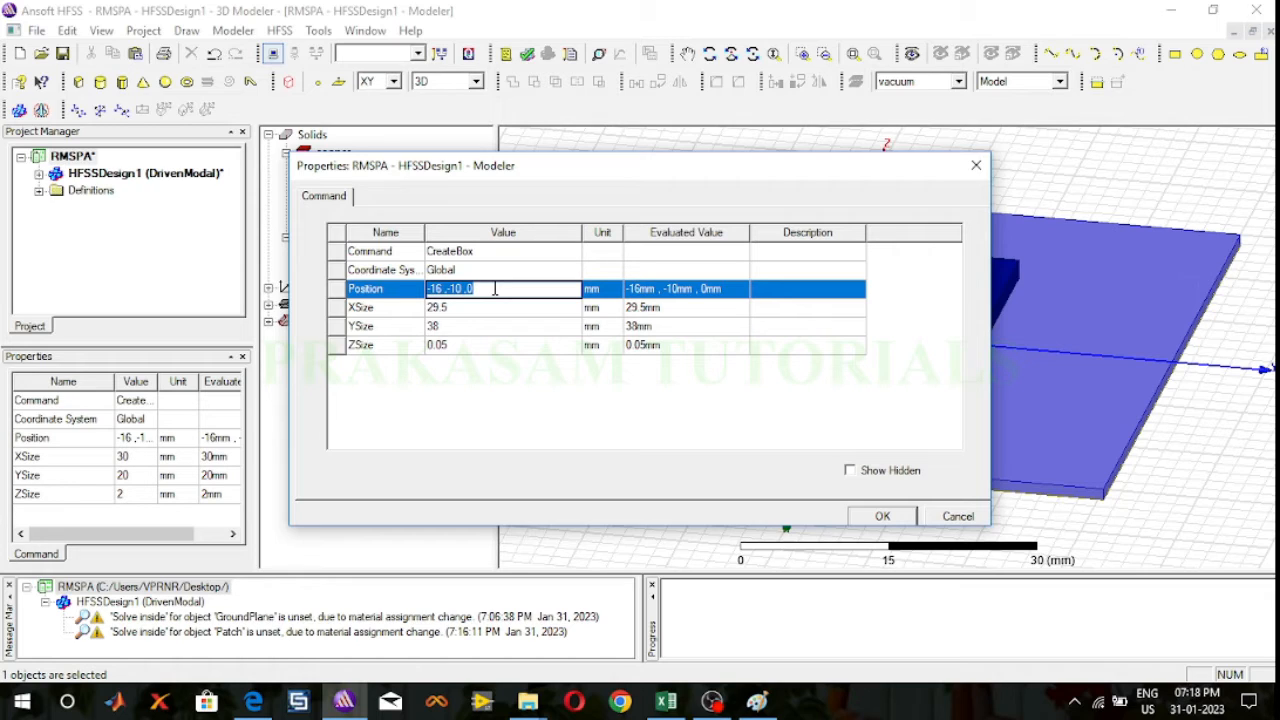
type("1")
key("BackSpace")
type("-14.75,")
type("-19, 0")
left_click(896, 520)
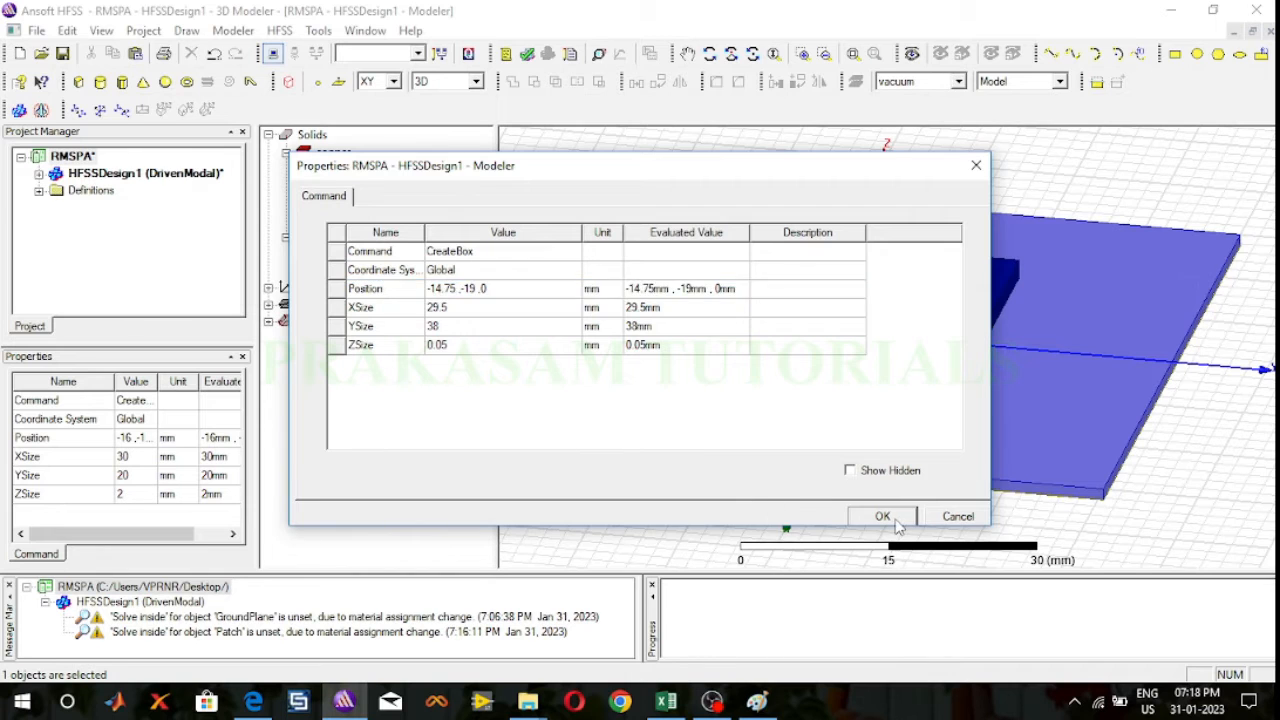
Step: Recolor the patch yellow (RGB 255, 255, 0) and apply its attributes
left_click(762, 140)
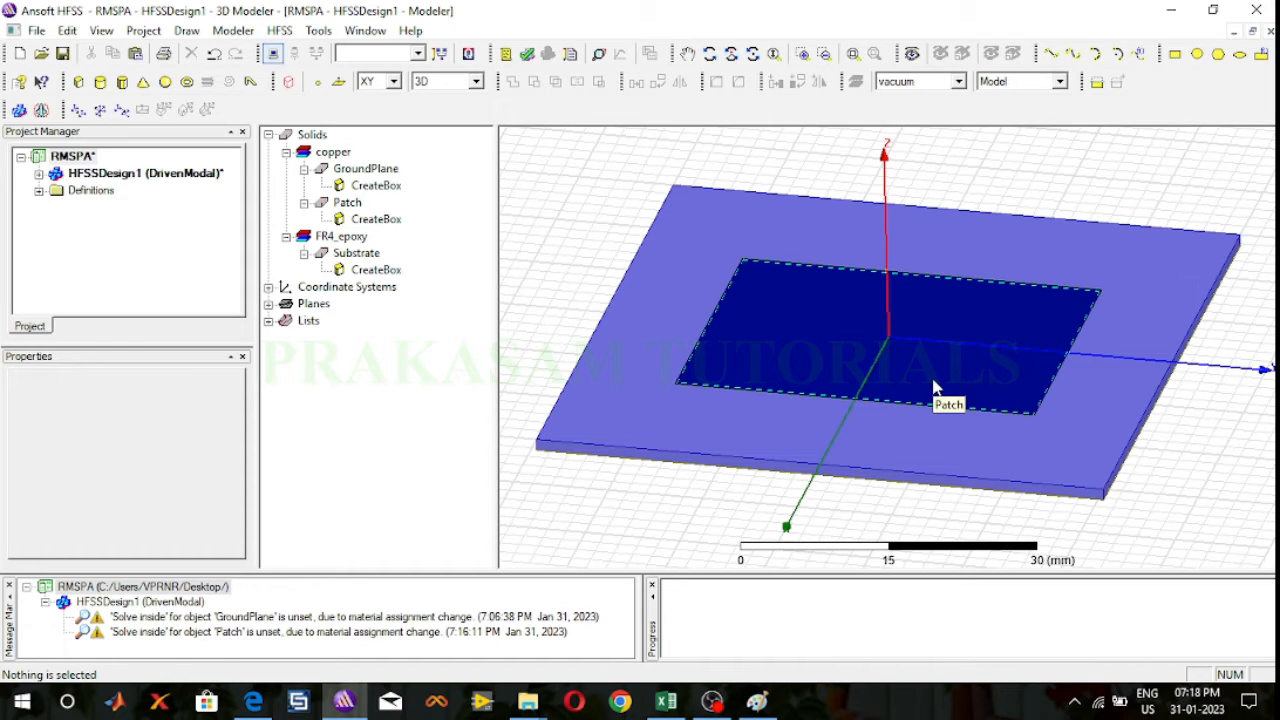
left_click(709, 53)
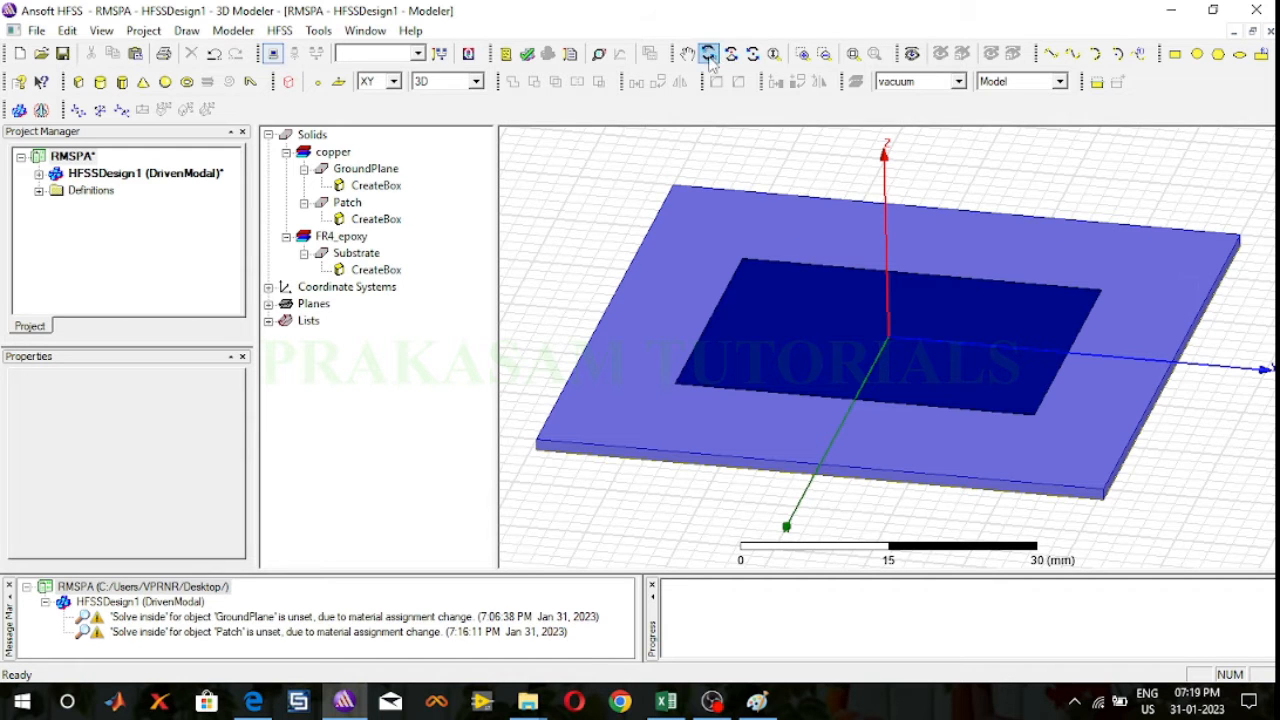
left_click_drag(811, 181, 803, 206)
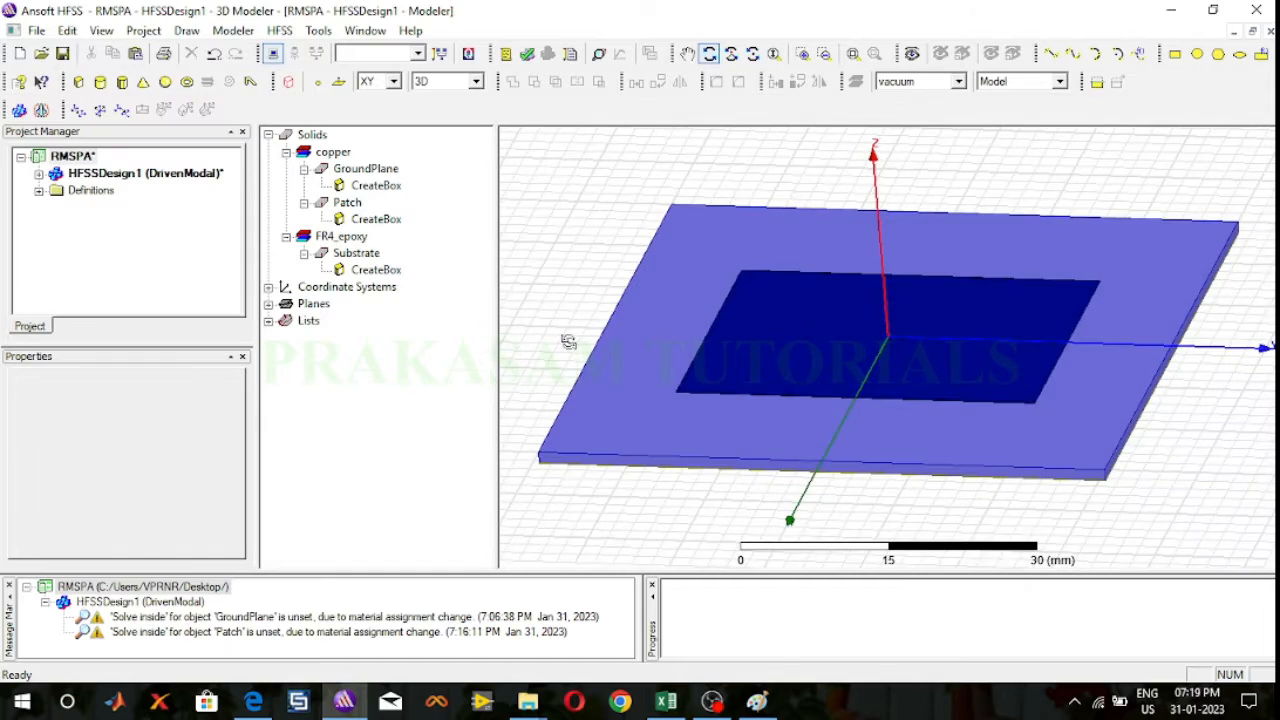
left_click_drag(568, 342, 723, 483)
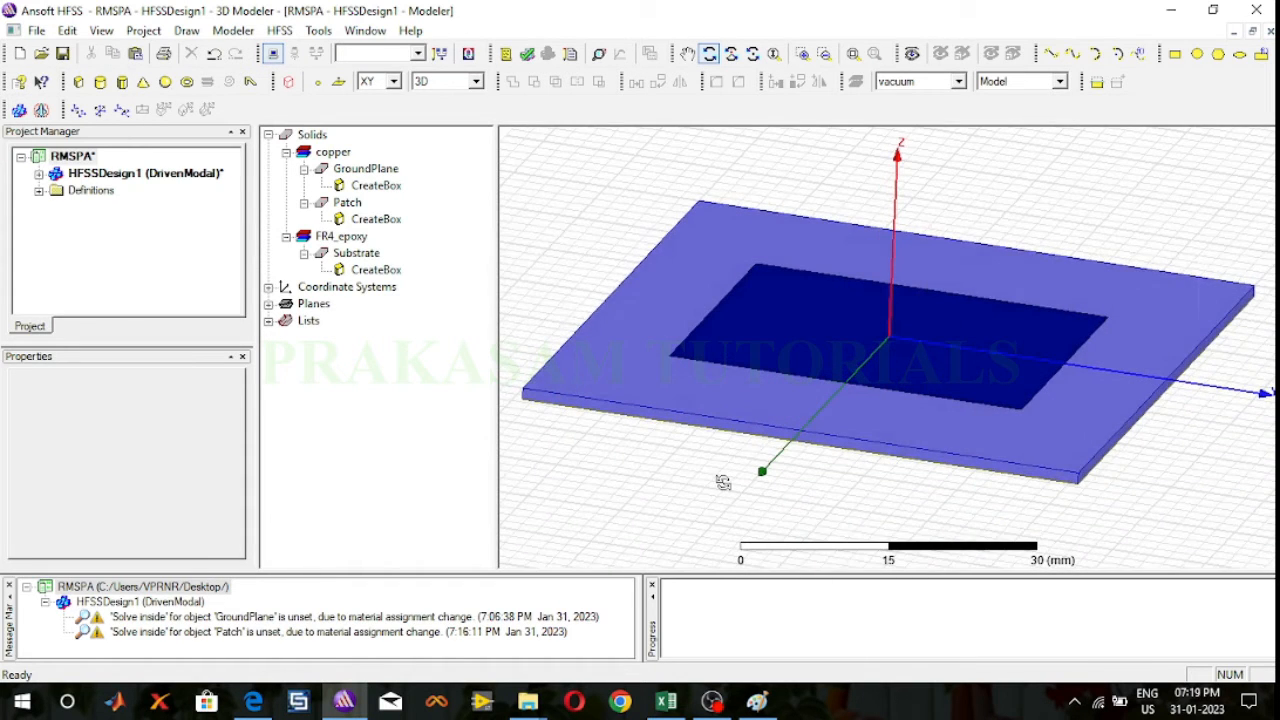
double_click(347, 203)
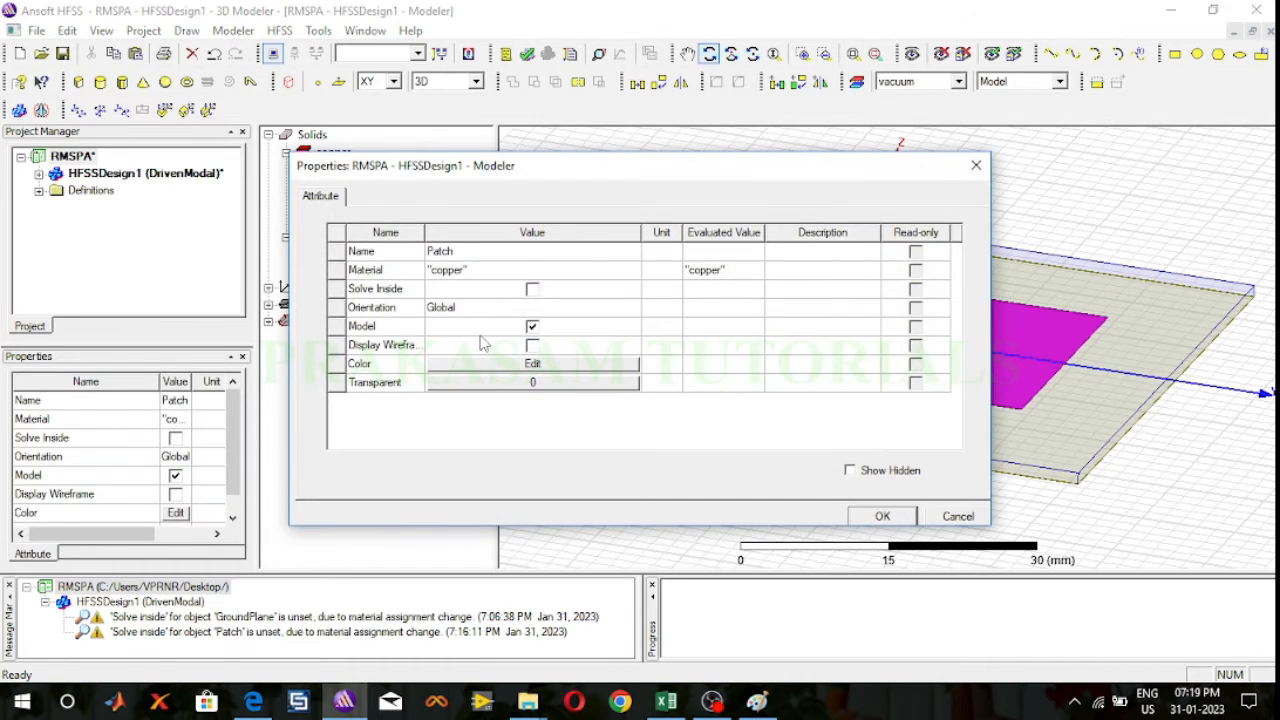
left_click(504, 364)
left_click(473, 265)
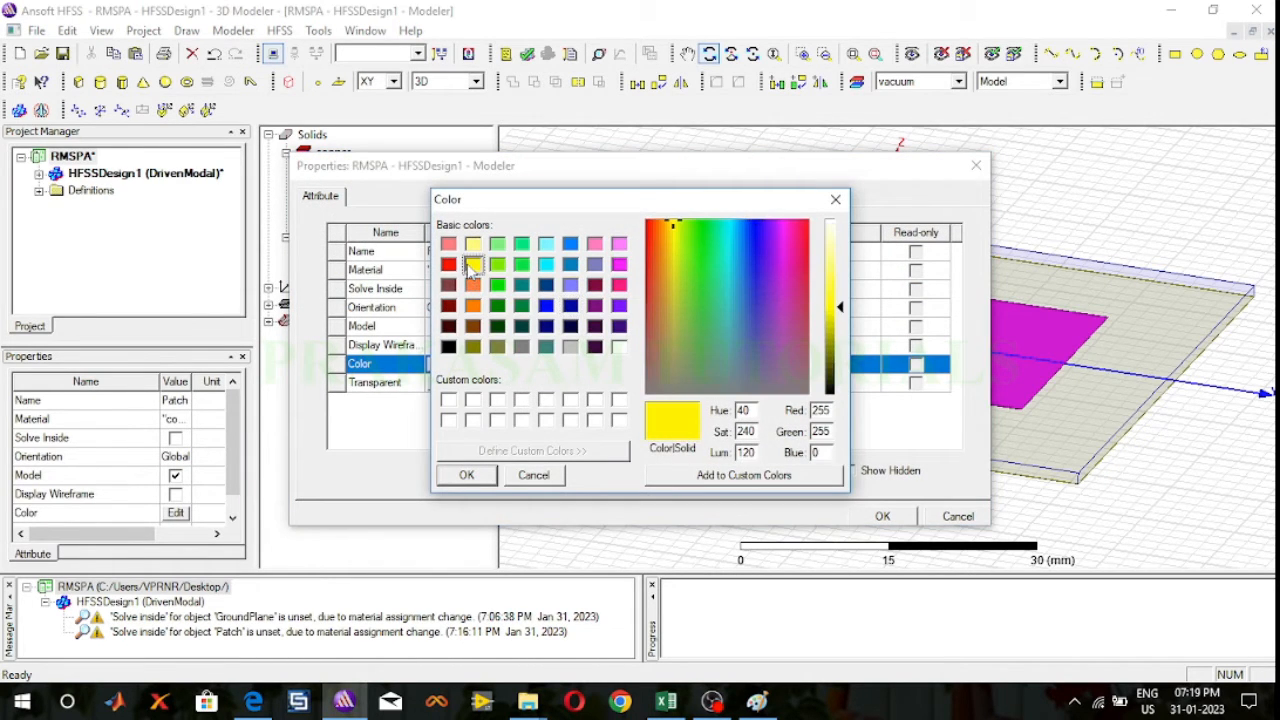
left_click(467, 475)
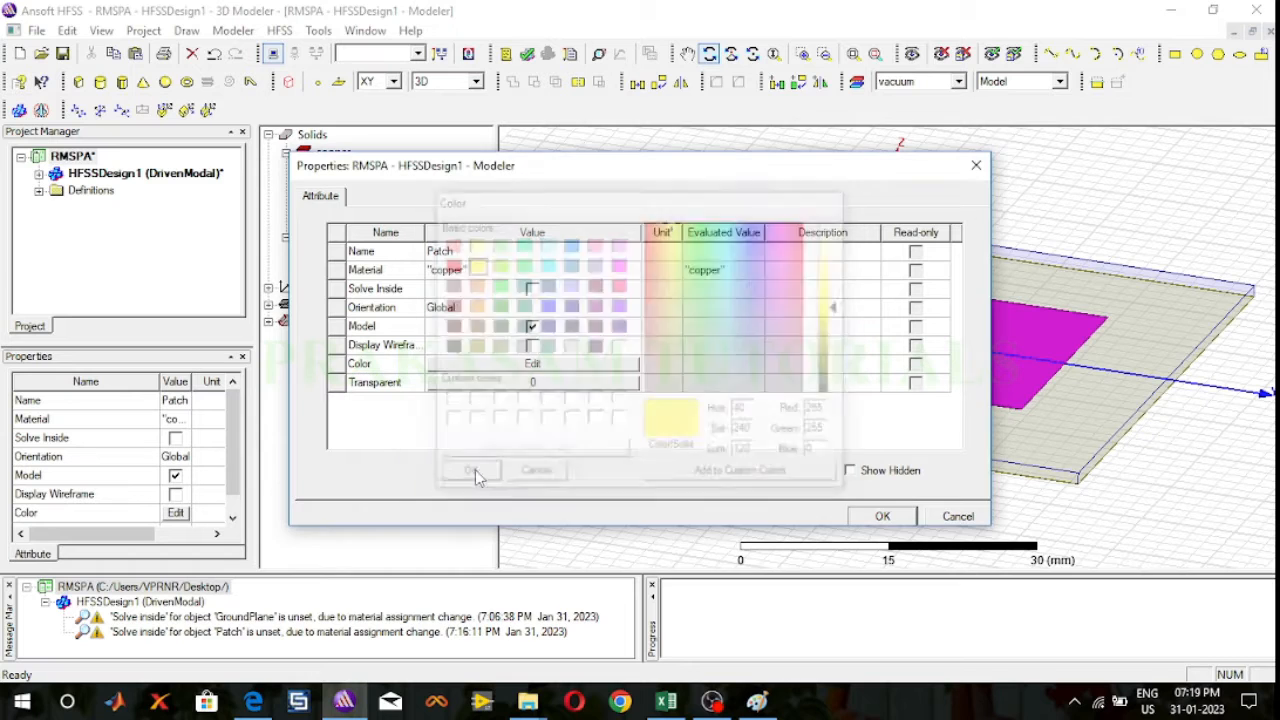
left_click(883, 517)
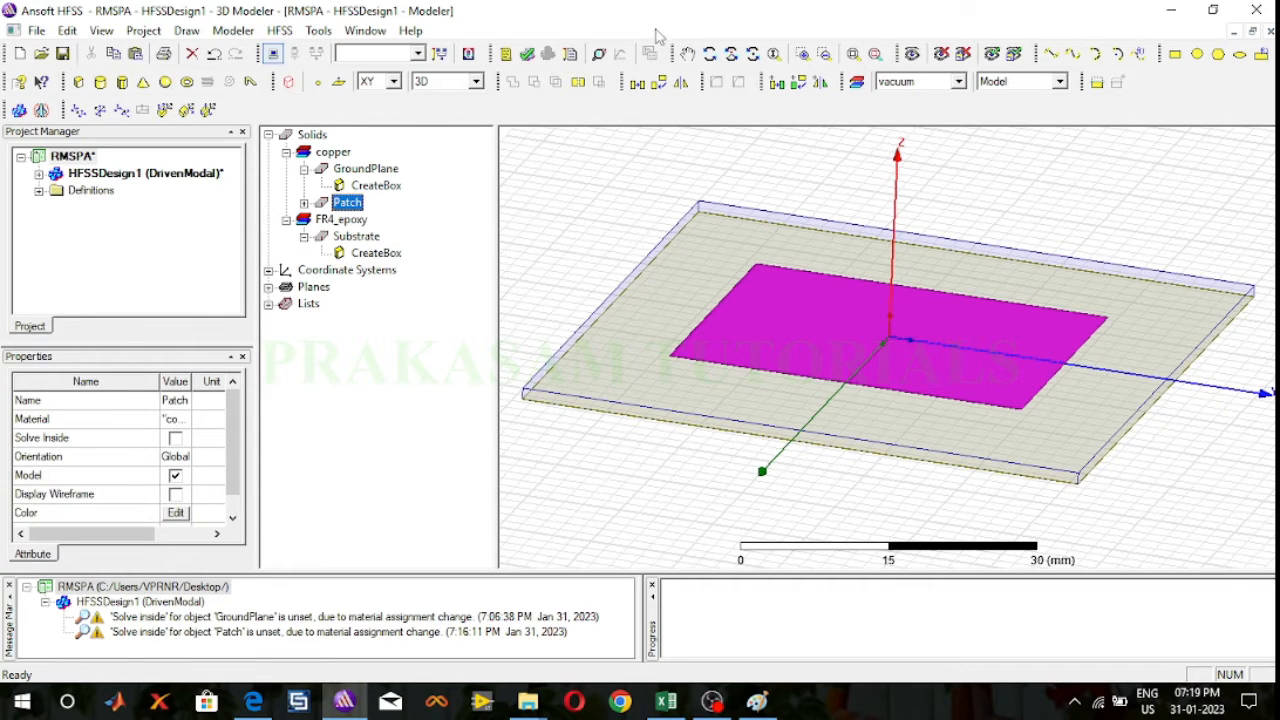
Step: Draw a box about 16 x 6 mm and 2 mm high from (14, -4, 0), running from the patch to the substrate edge
left_click(709, 55)
left_click_drag(1085, 209, 1085, 191)
left_click(709, 55)
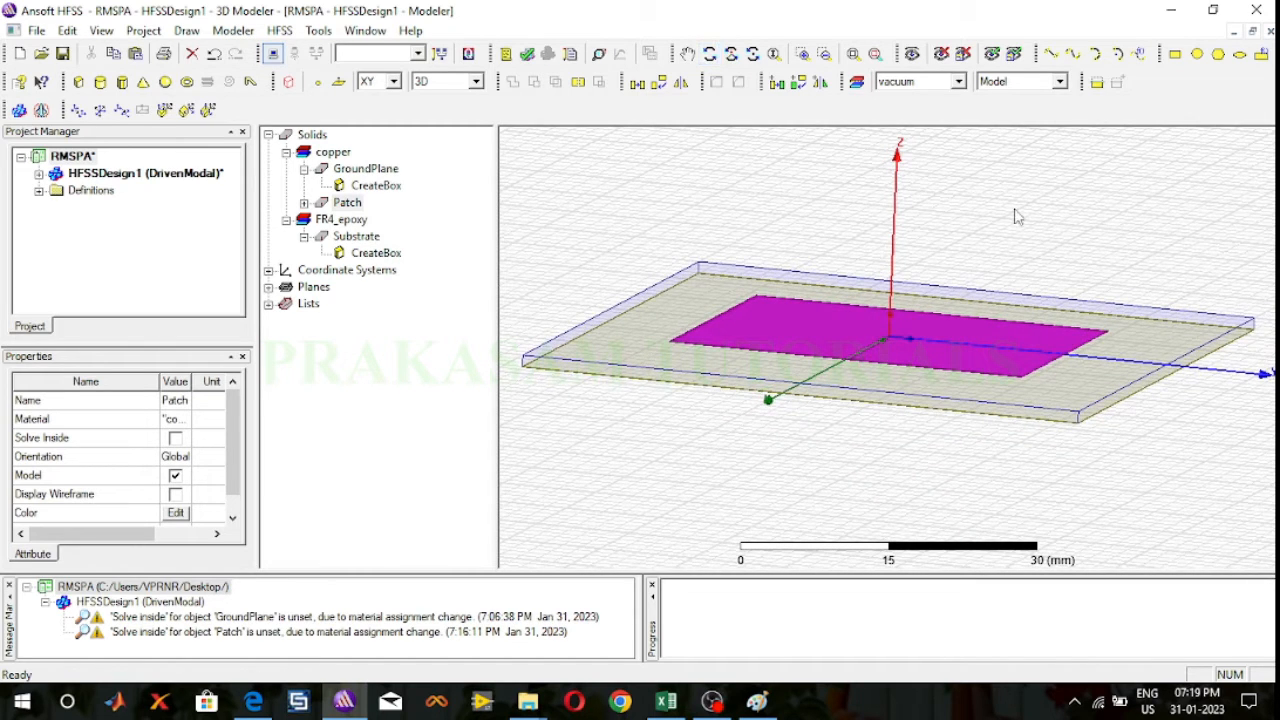
left_click(1018, 217)
left_click(709, 55)
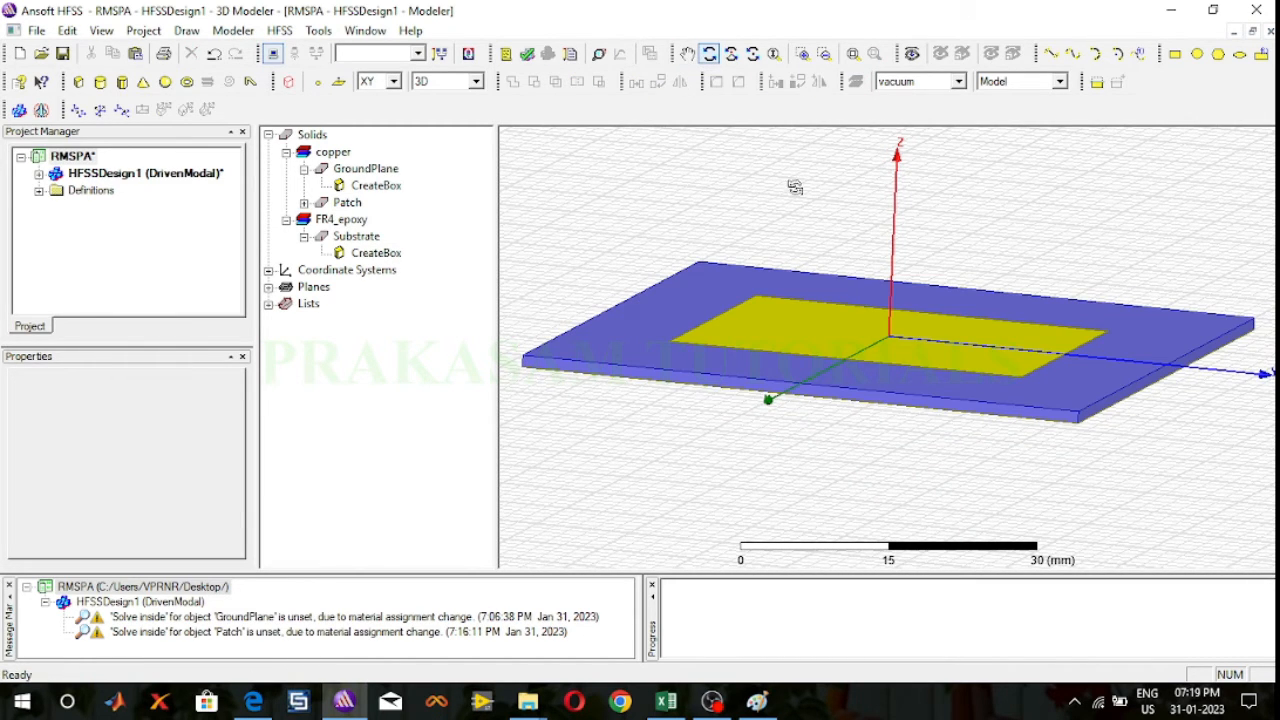
left_click_drag(953, 238, 952, 277)
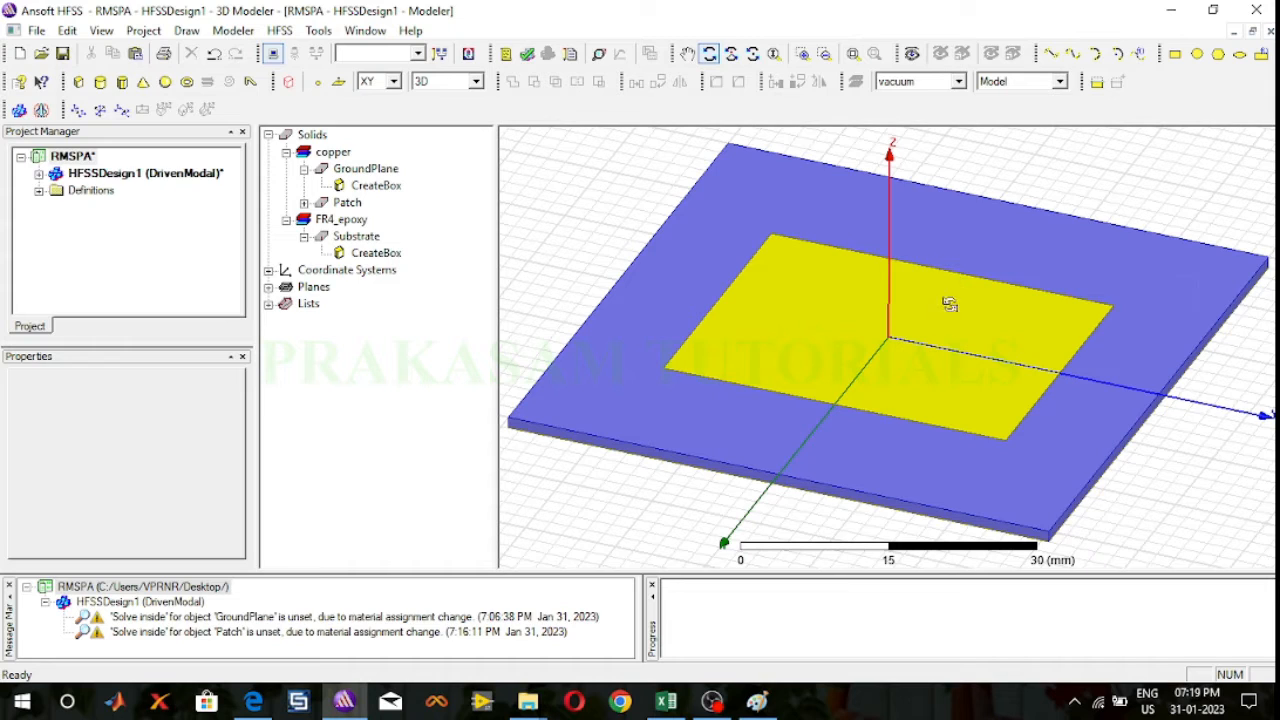
left_click(707, 55)
left_click(99, 82)
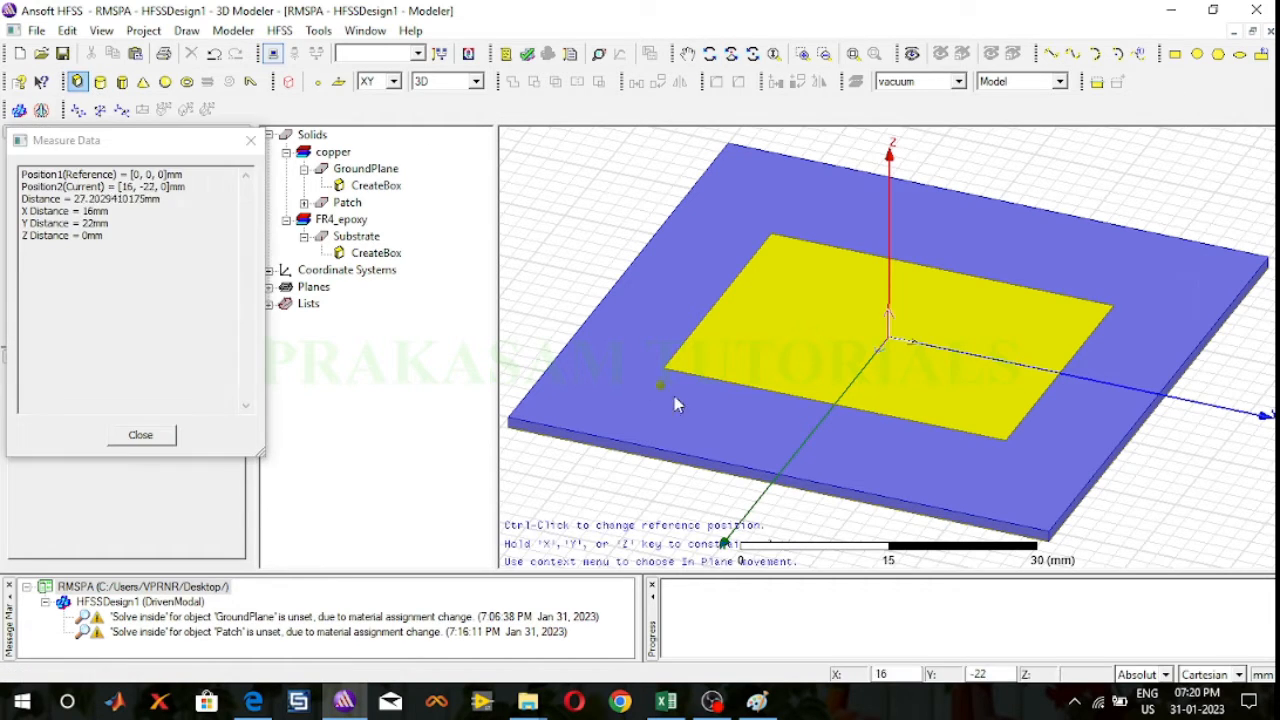
left_click(805, 395)
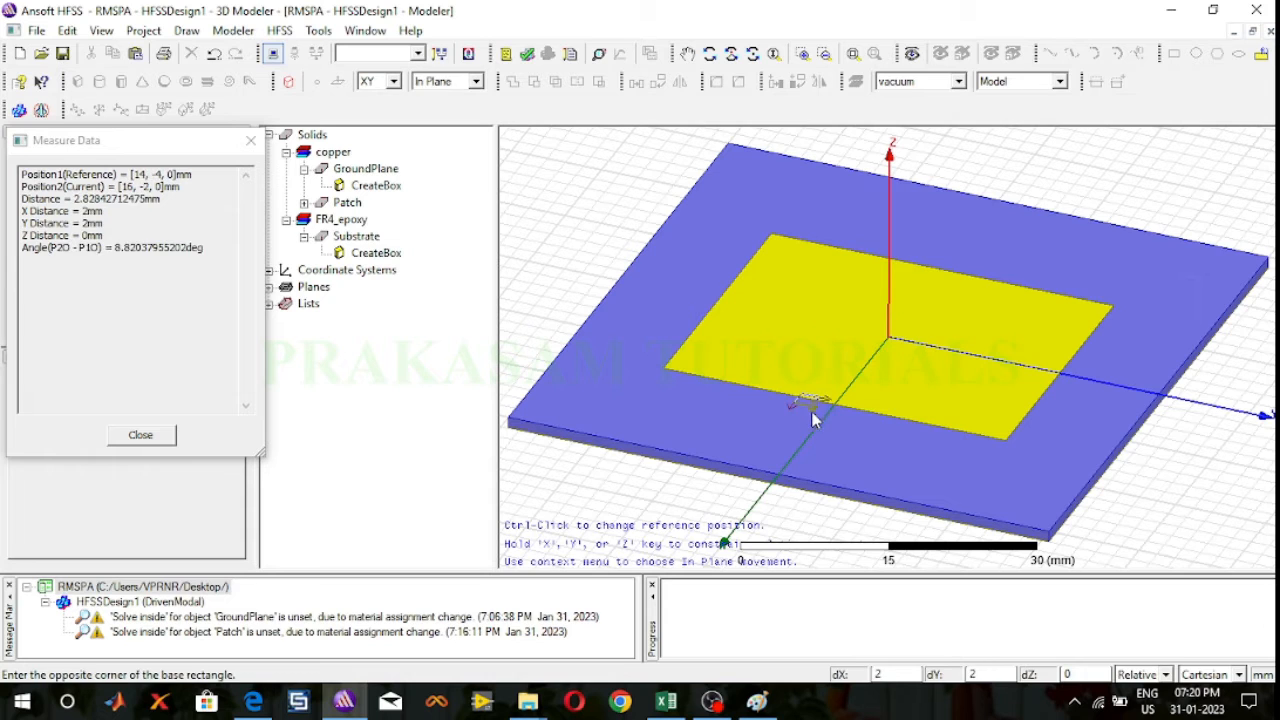
left_click(799, 483)
left_click(799, 465)
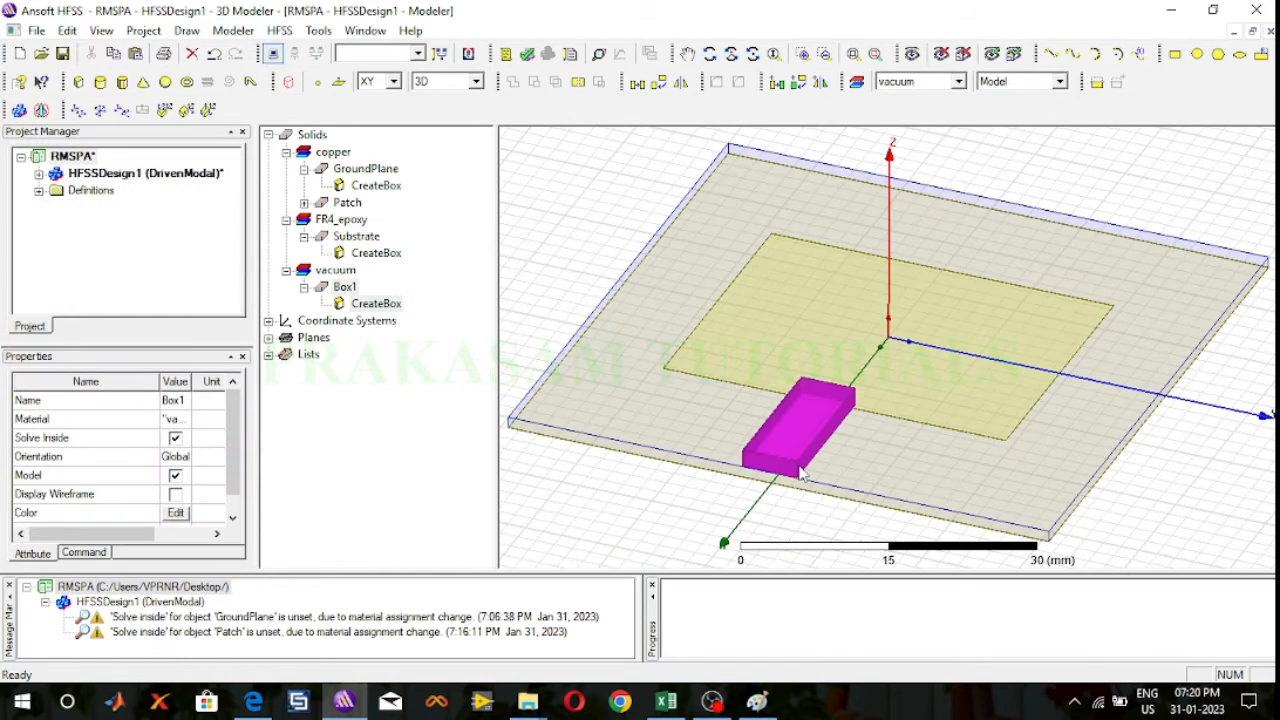
Step: Rename the new box as Feed, color it yellow, and apply its attributes
double_click(344, 287)
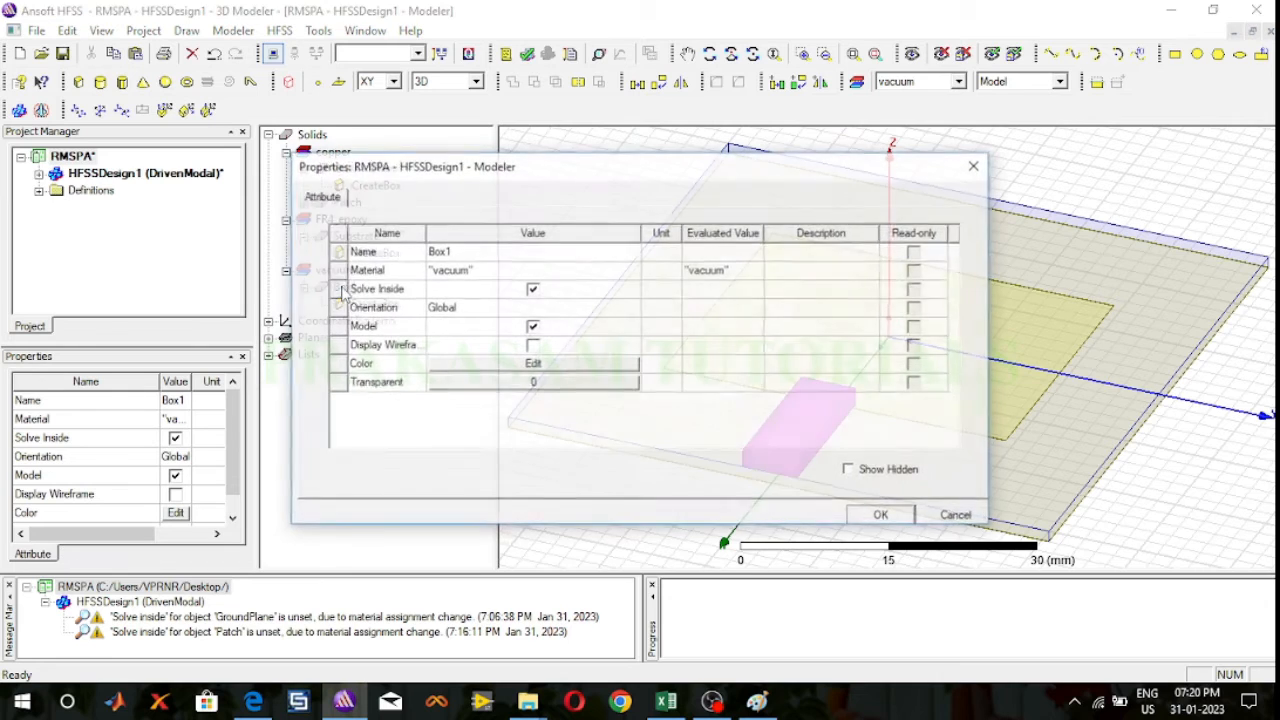
left_click(453, 252)
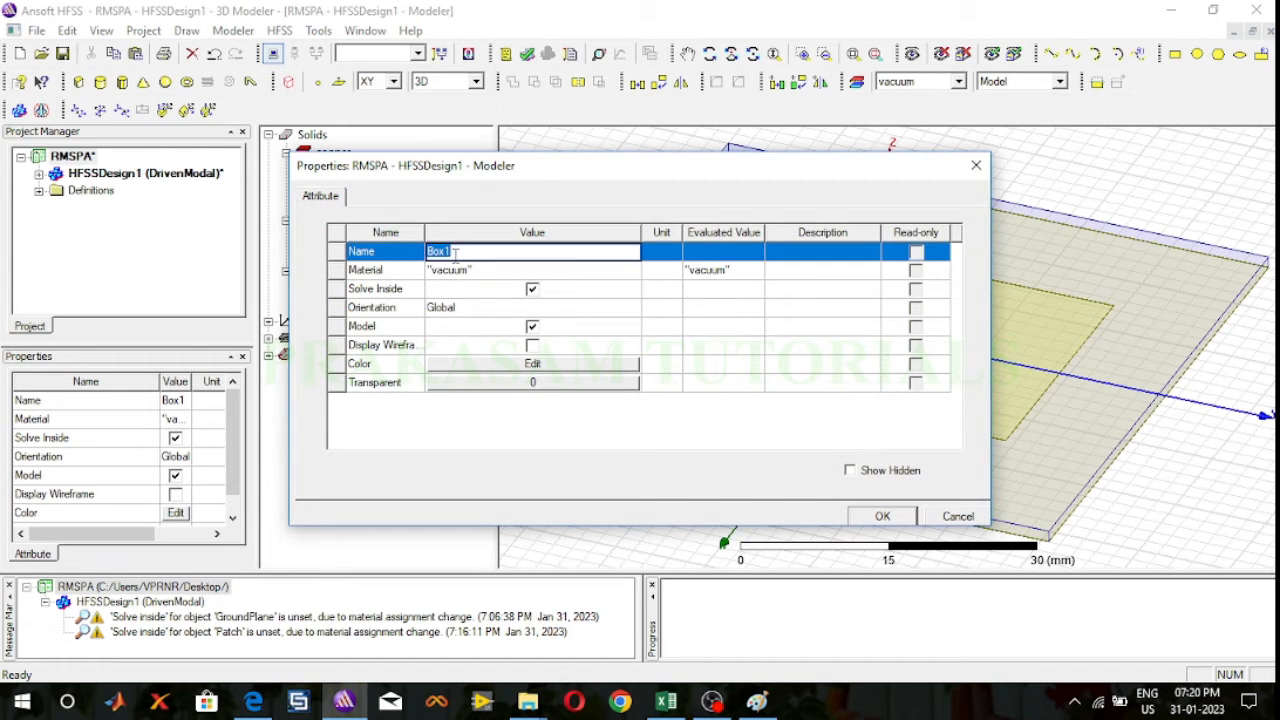
type("Feed")
left_click(500, 363)
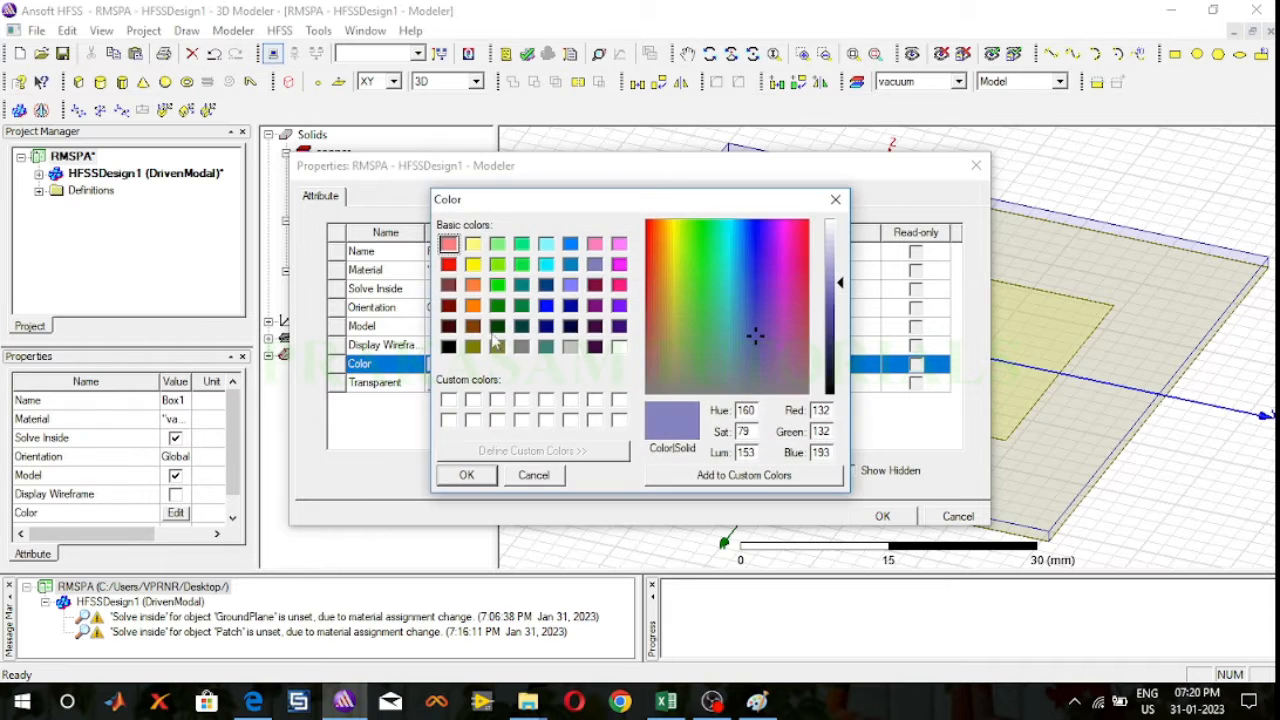
left_click(473, 266)
left_click(466, 476)
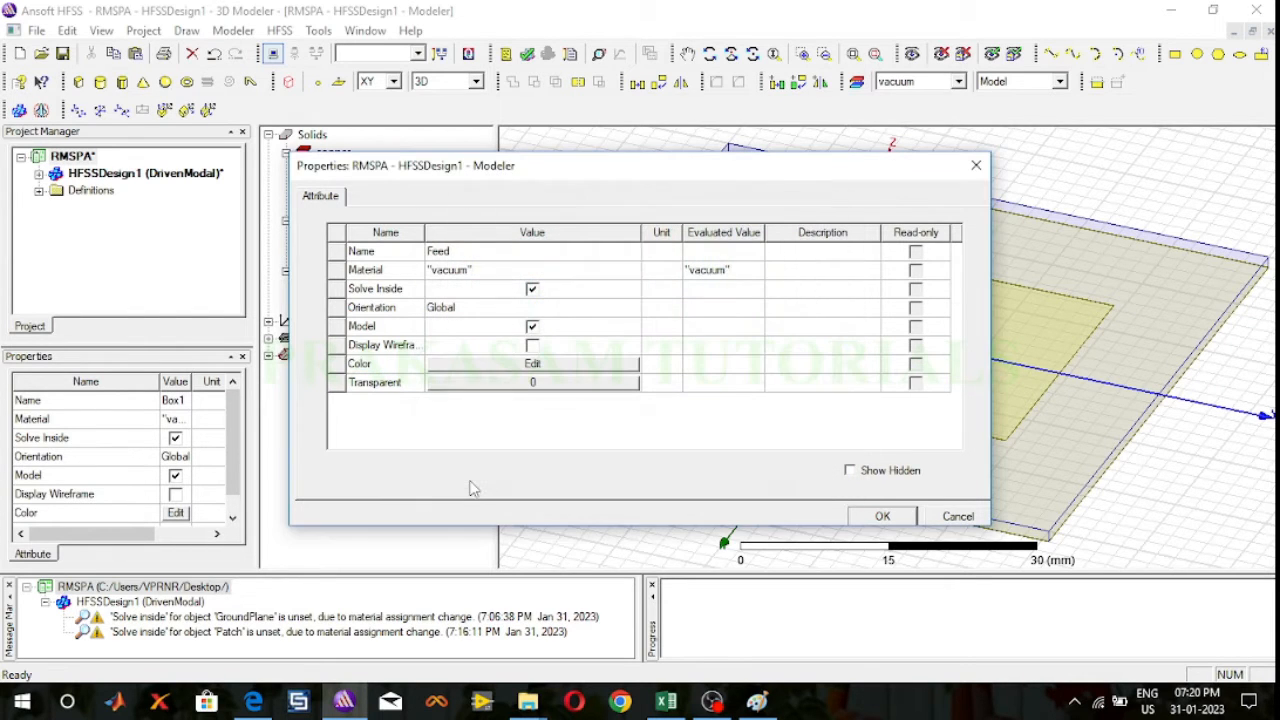
left_click(880, 518)
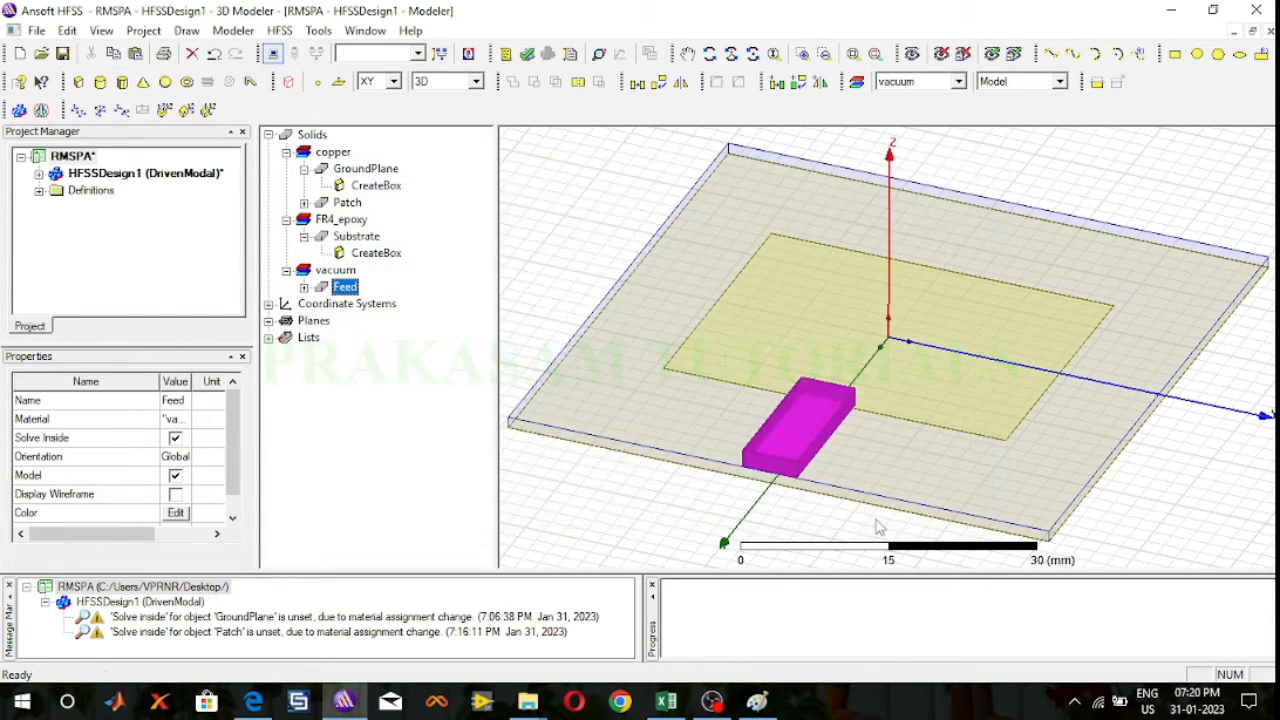
Step: Set the feed box's position to -30, -1, 0 mm, its Y size to 2 mm and its Z size to 0.05 mm
left_click(304, 287)
double_click(366, 306)
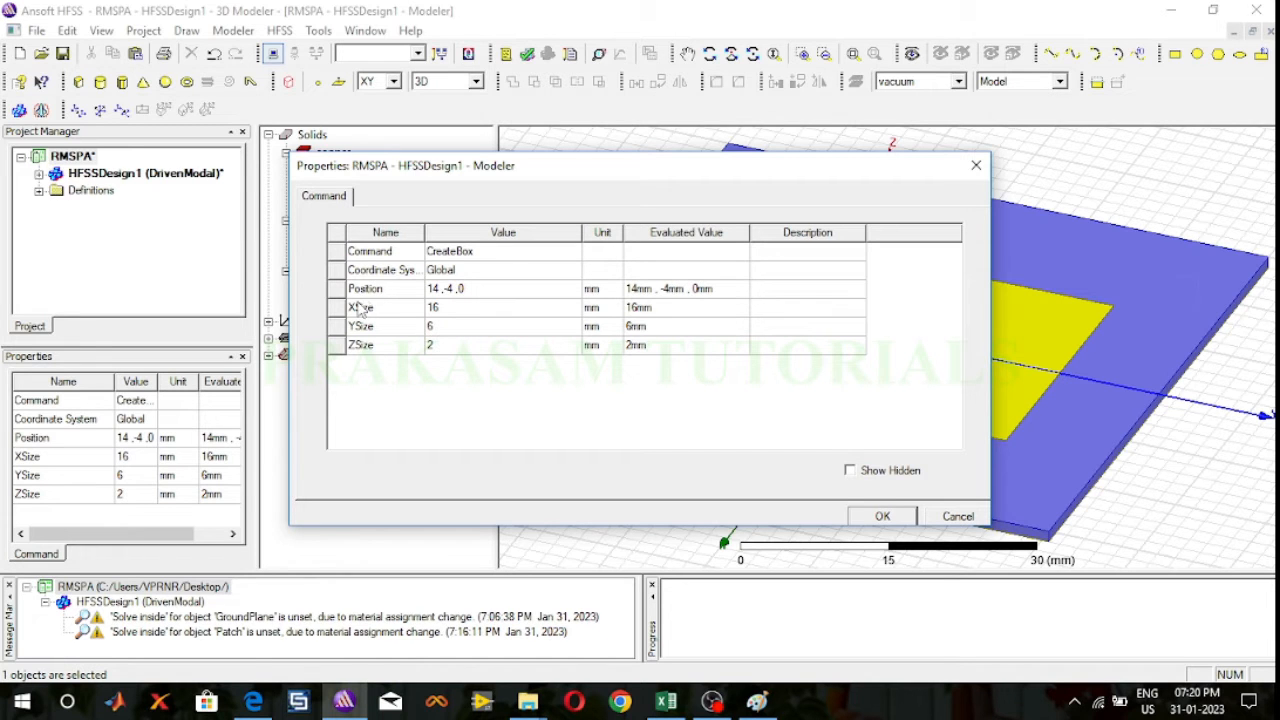
left_click_drag(790, 178, 401, 169)
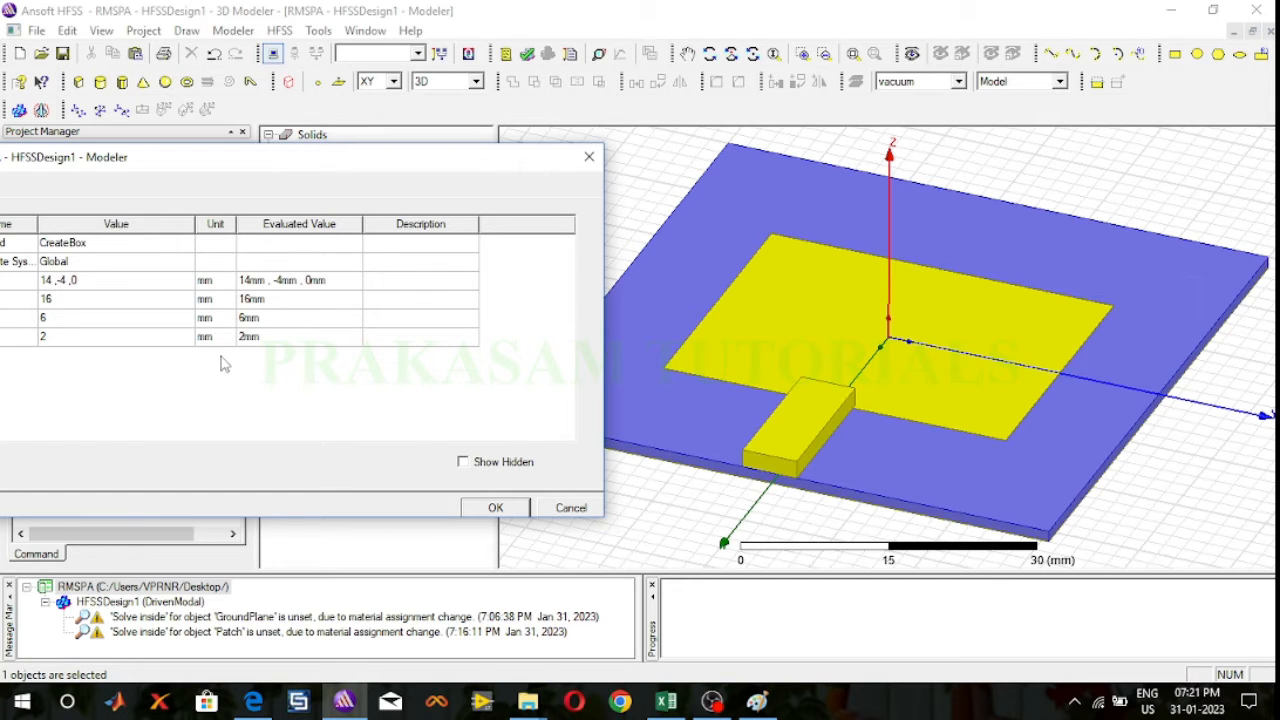
left_click_drag(213, 167, 354, 156)
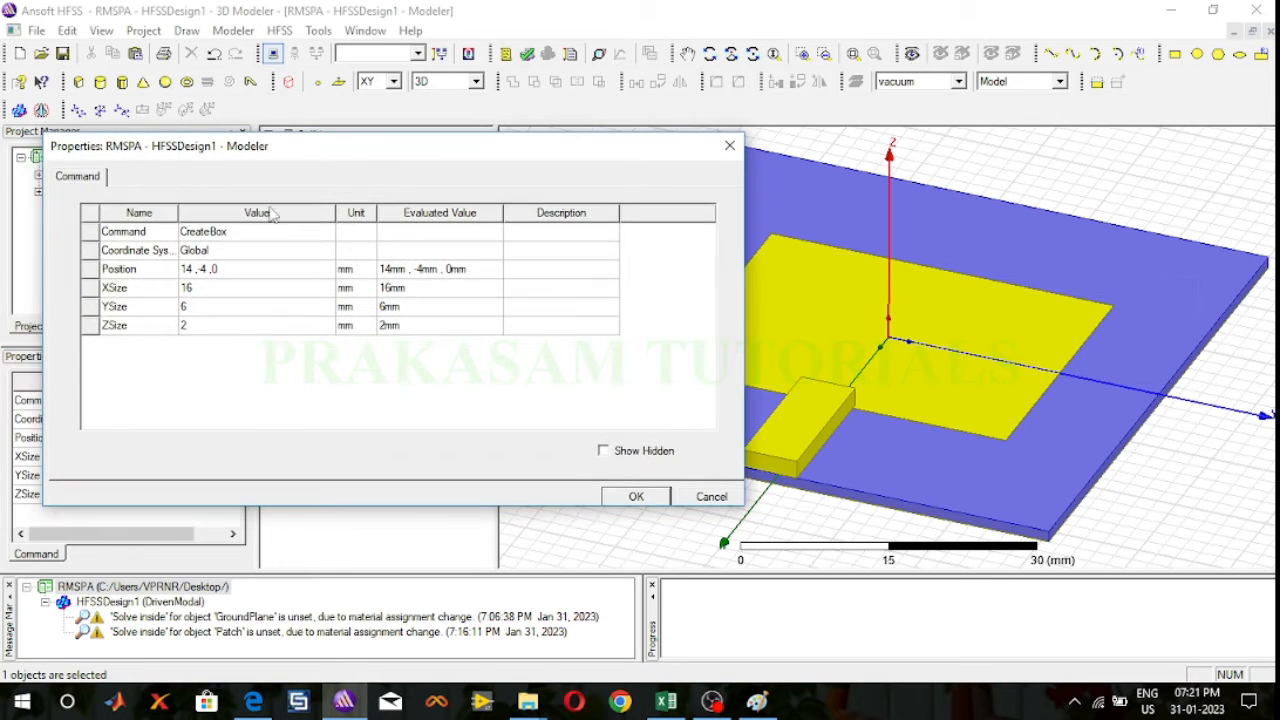
left_click(255, 270)
key("BackSpace")
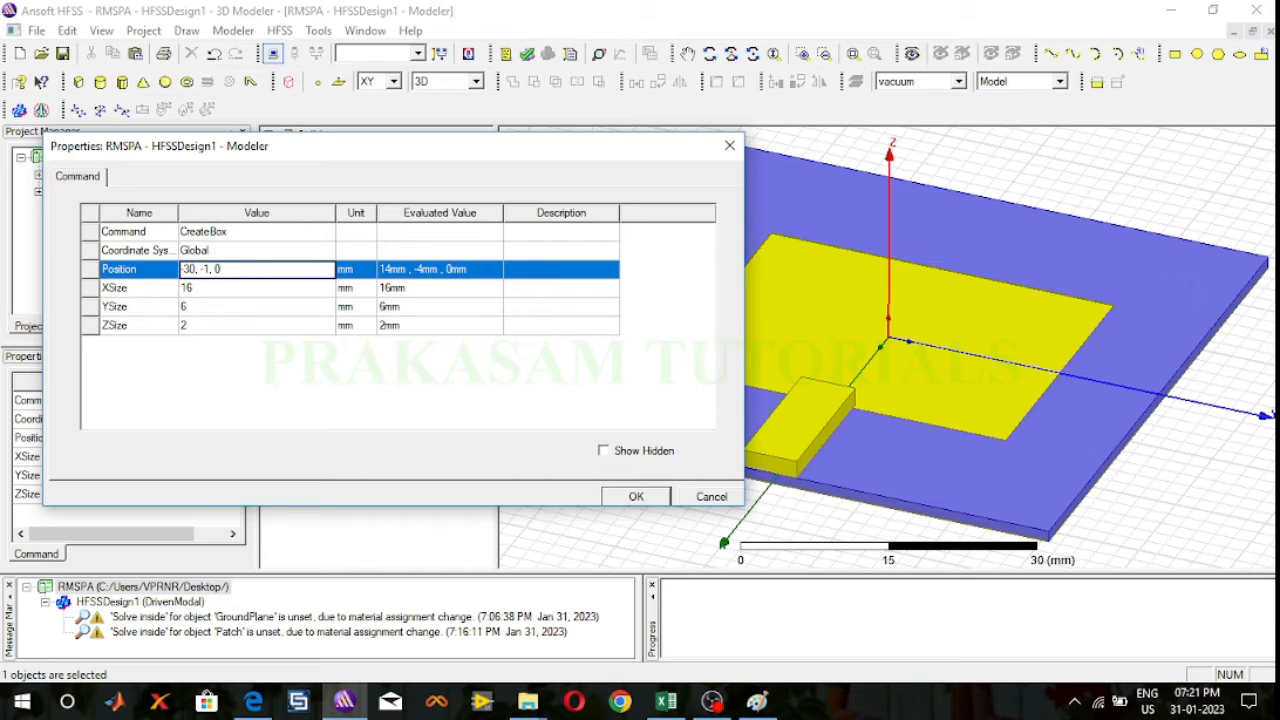
left_click(195, 307)
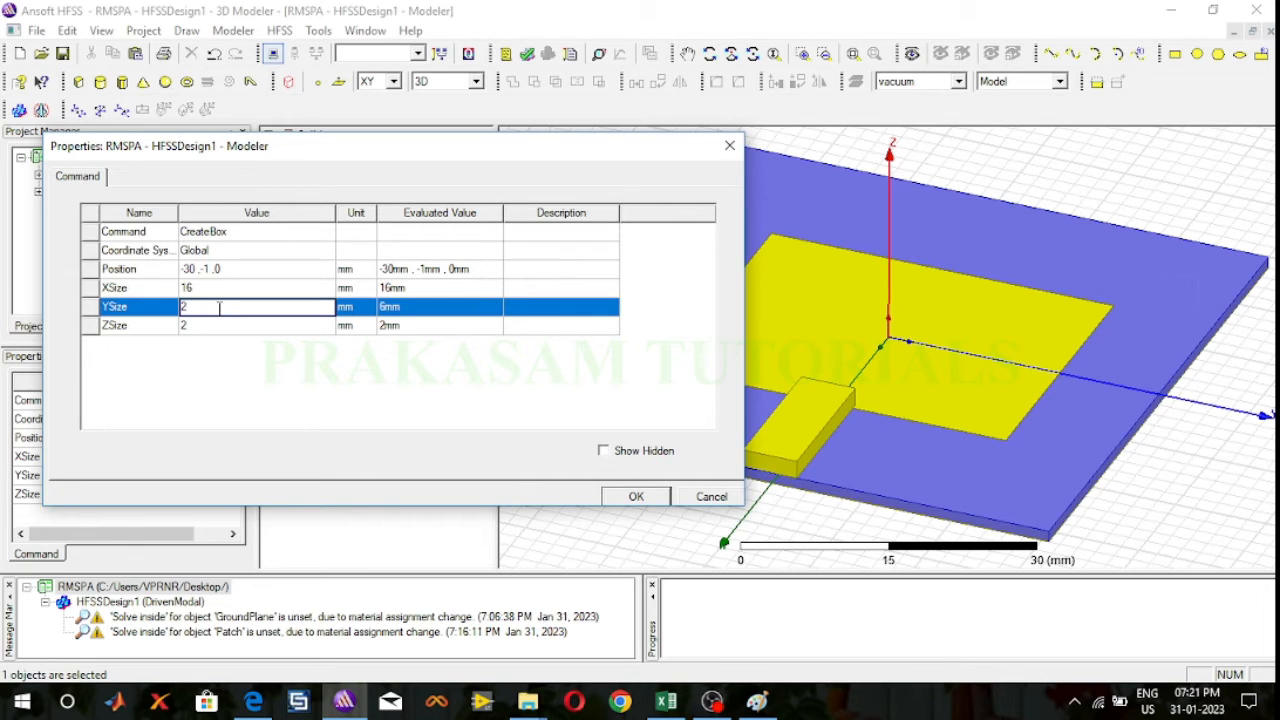
left_click(205, 326)
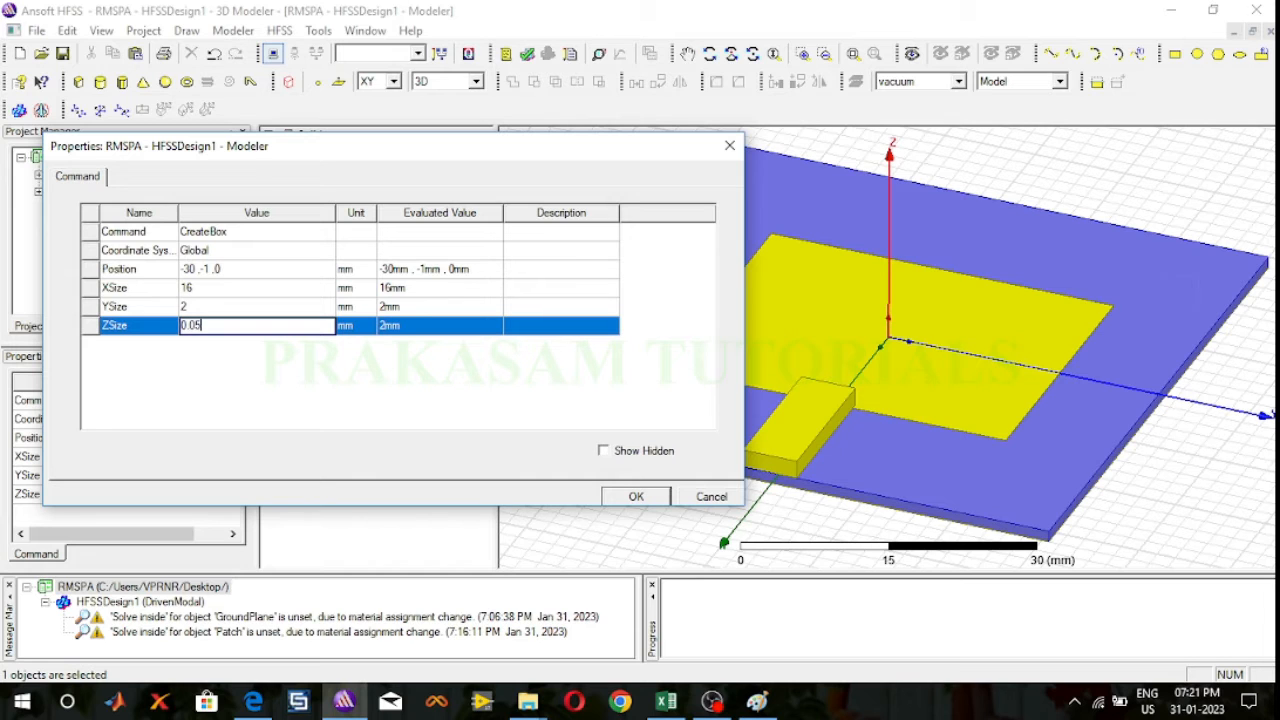
left_click(626, 496)
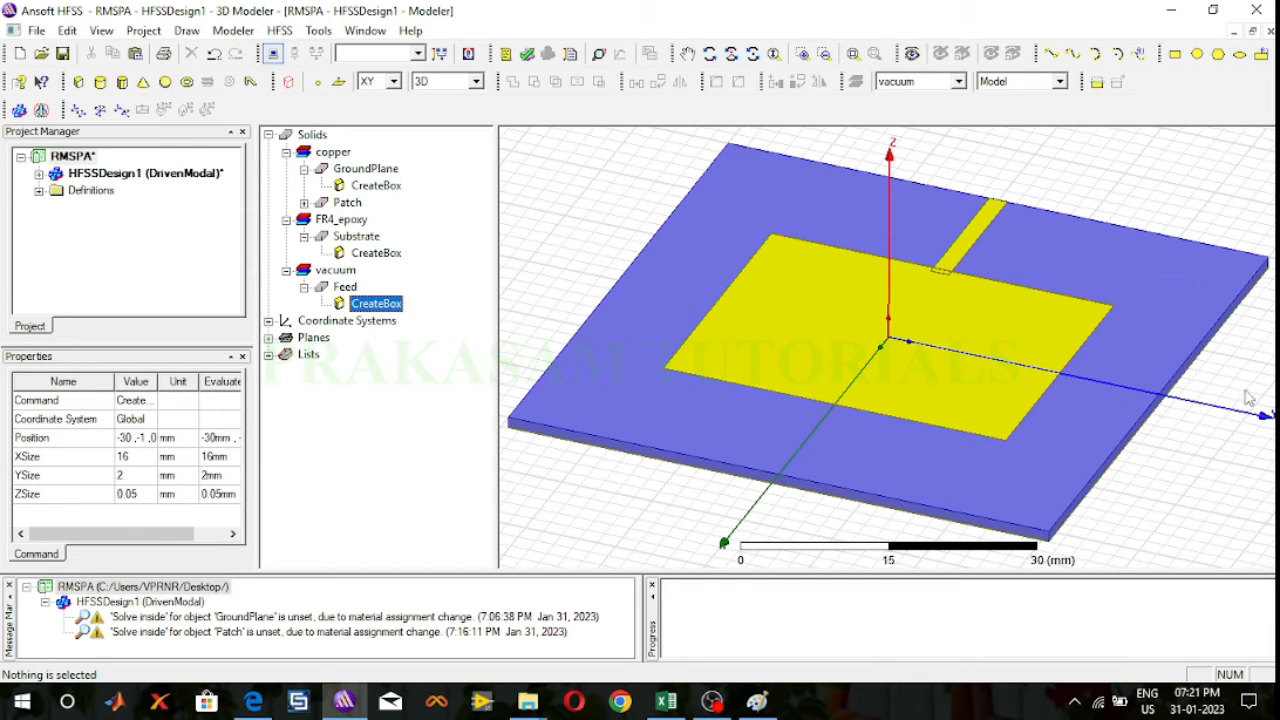
Step: Examine from several angles where the feed line meets the patch and the substrate edge
left_click(709, 56)
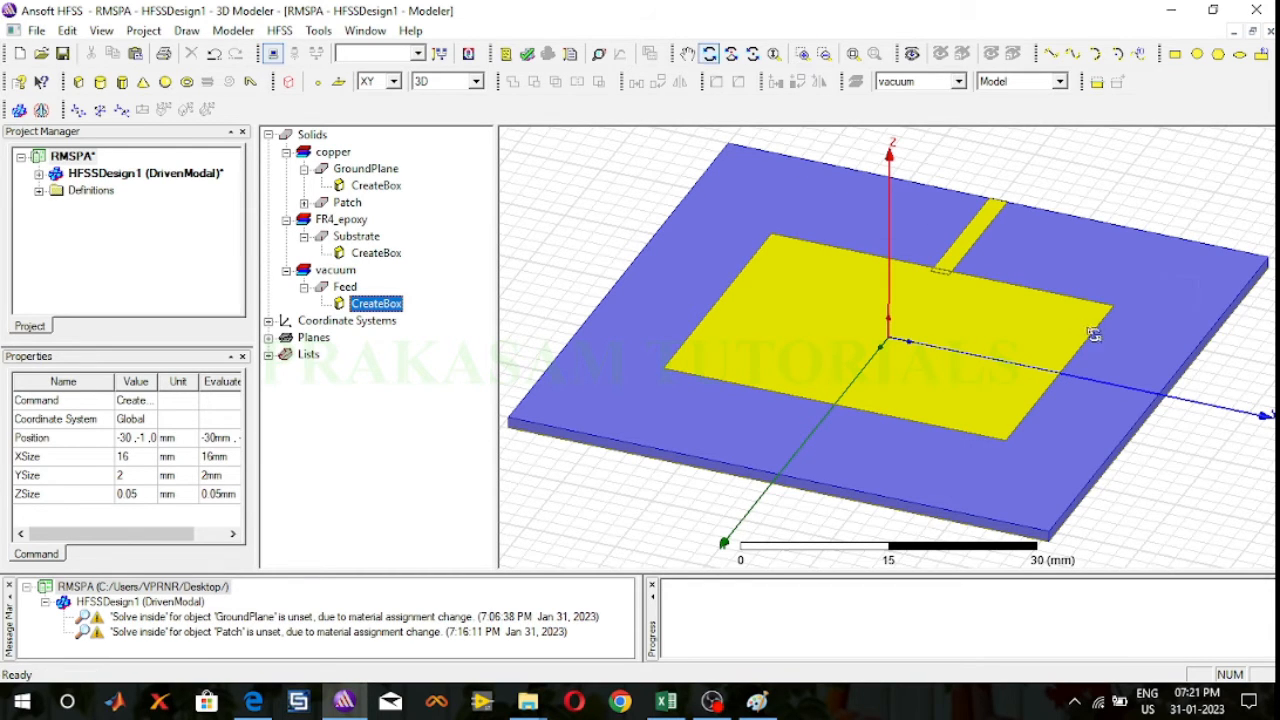
left_click_drag(1182, 432, 1205, 373)
left_click_drag(734, 513, 831, 457)
left_click_drag(534, 417, 582, 346)
left_click_drag(1259, 452, 1262, 362)
left_click_drag(557, 393, 632, 336)
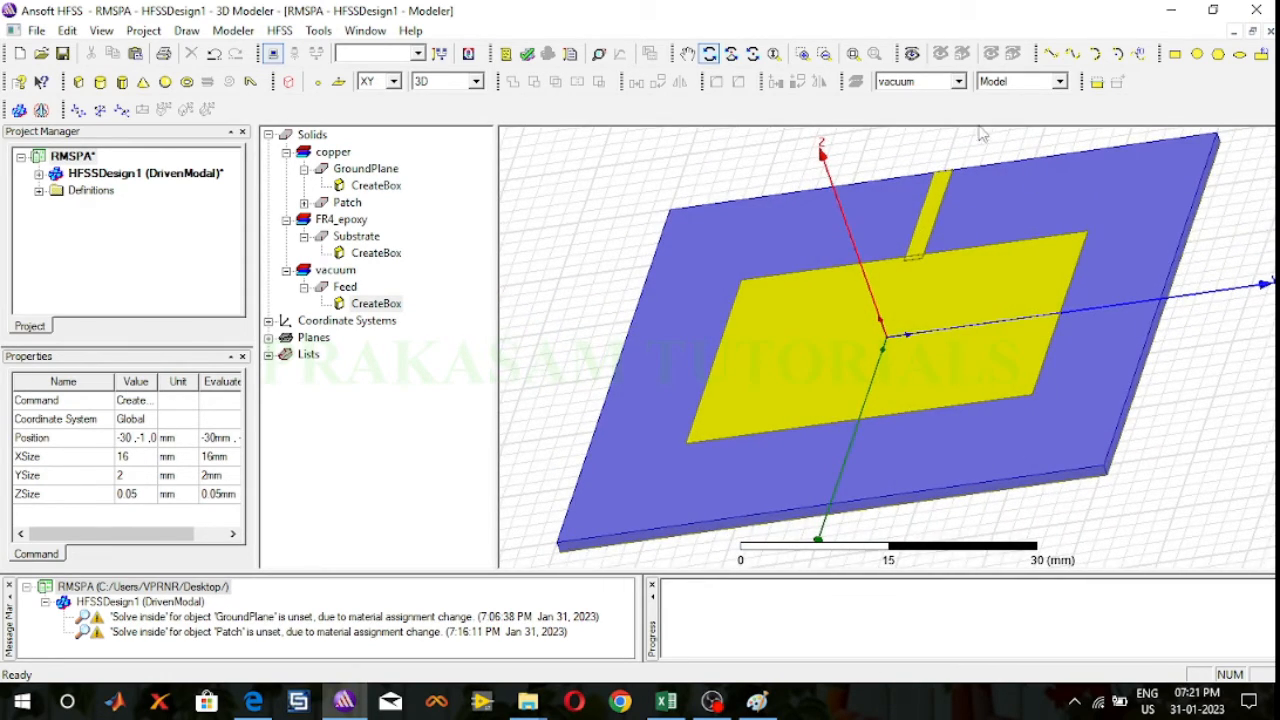
Step: Examine the feed line, patch and substrate from several angles with the whole antenna in view
left_click_drag(983, 132, 1076, 350)
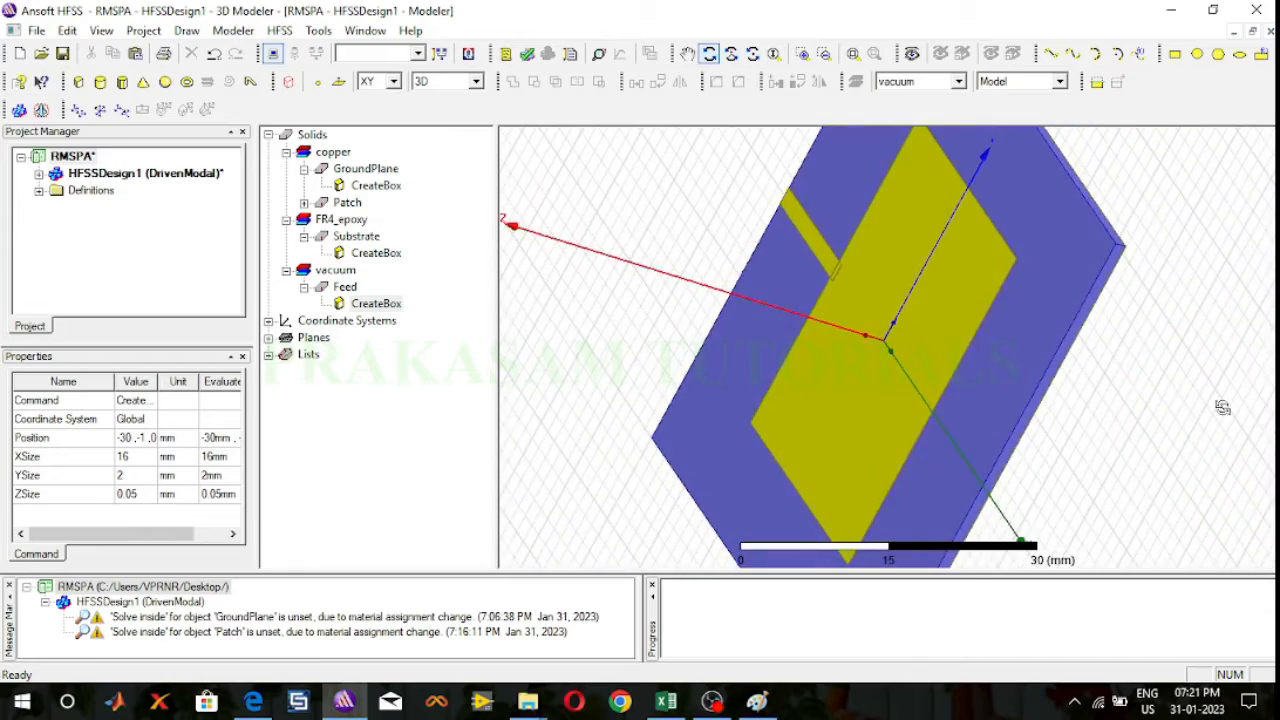
left_click_drag(1220, 406, 907, 141)
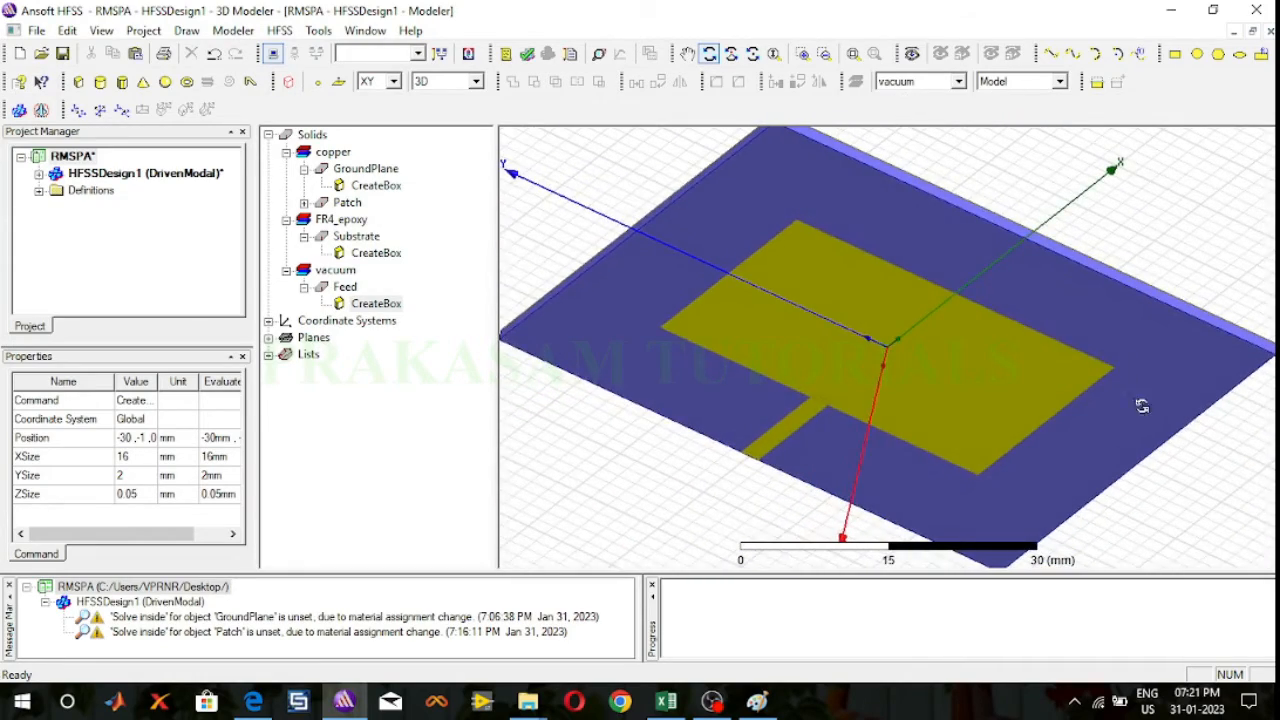
left_click_drag(1268, 456, 1246, 291)
left_click_drag(1033, 213, 1017, 149)
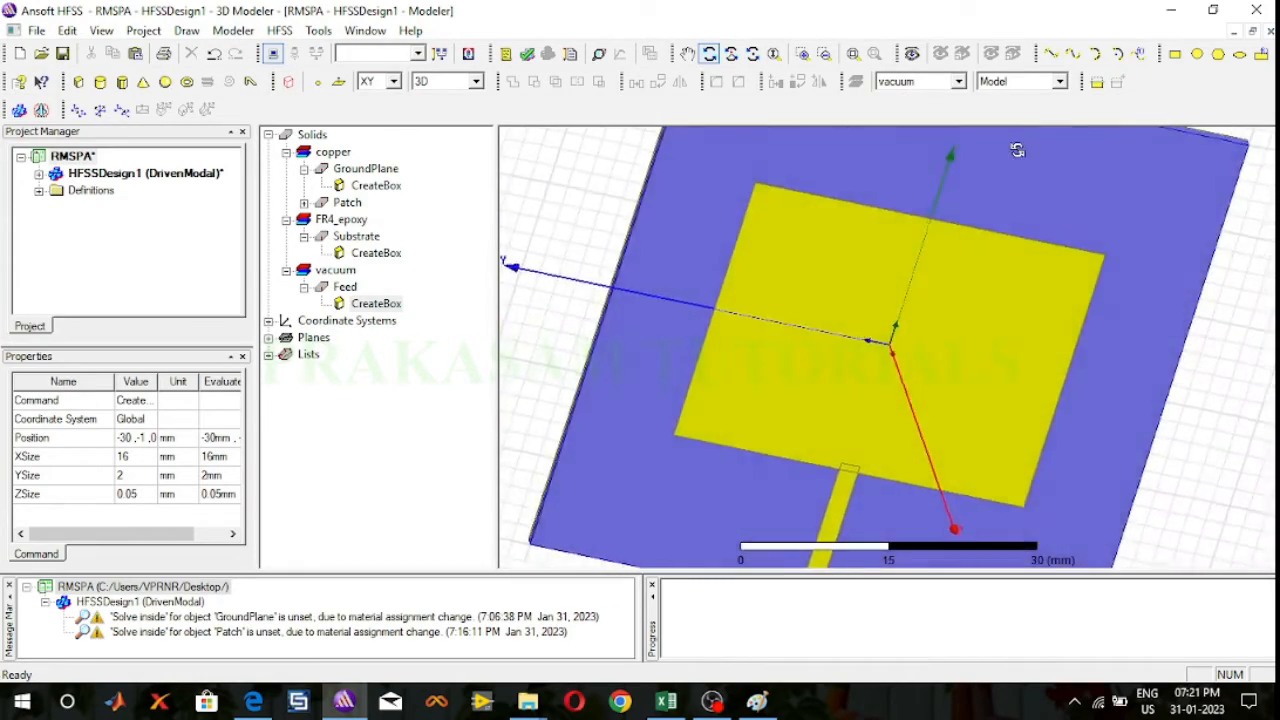
left_click_drag(1176, 413, 1199, 288)
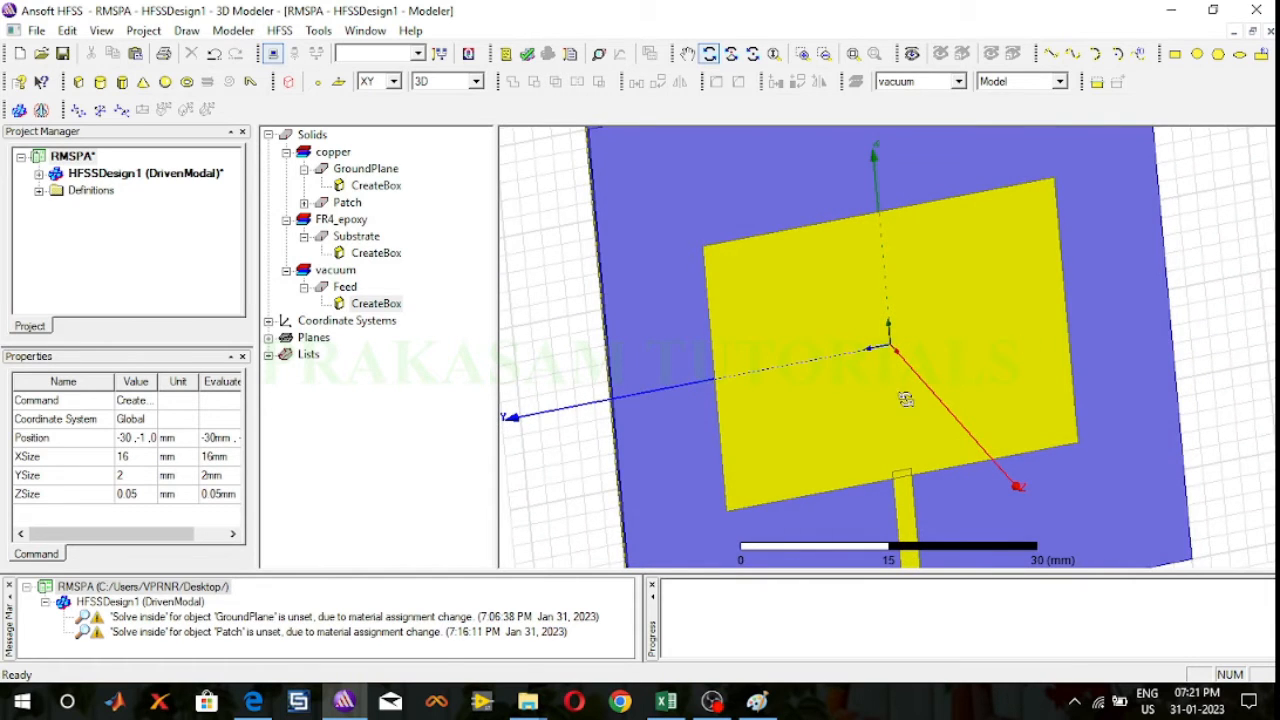
left_click_drag(906, 399, 800, 294)
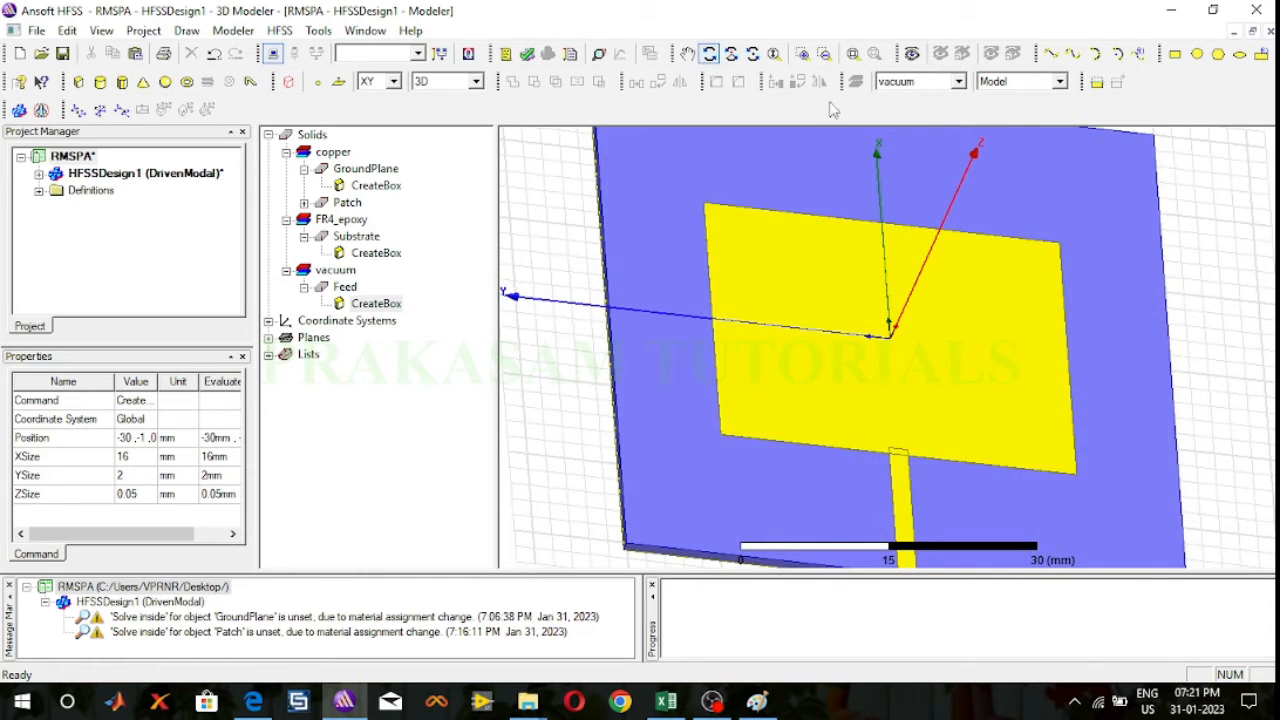
left_click(851, 53)
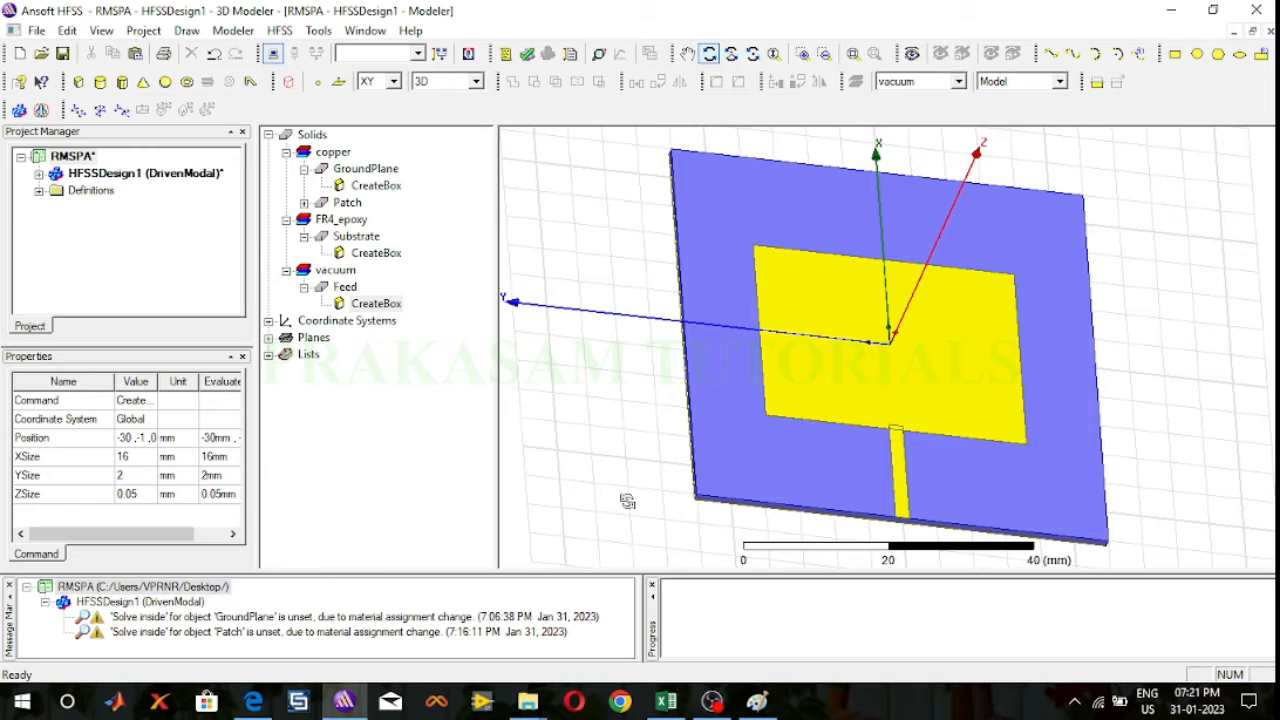
left_click_drag(629, 500, 578, 481)
left_click_drag(1194, 467, 1151, 426)
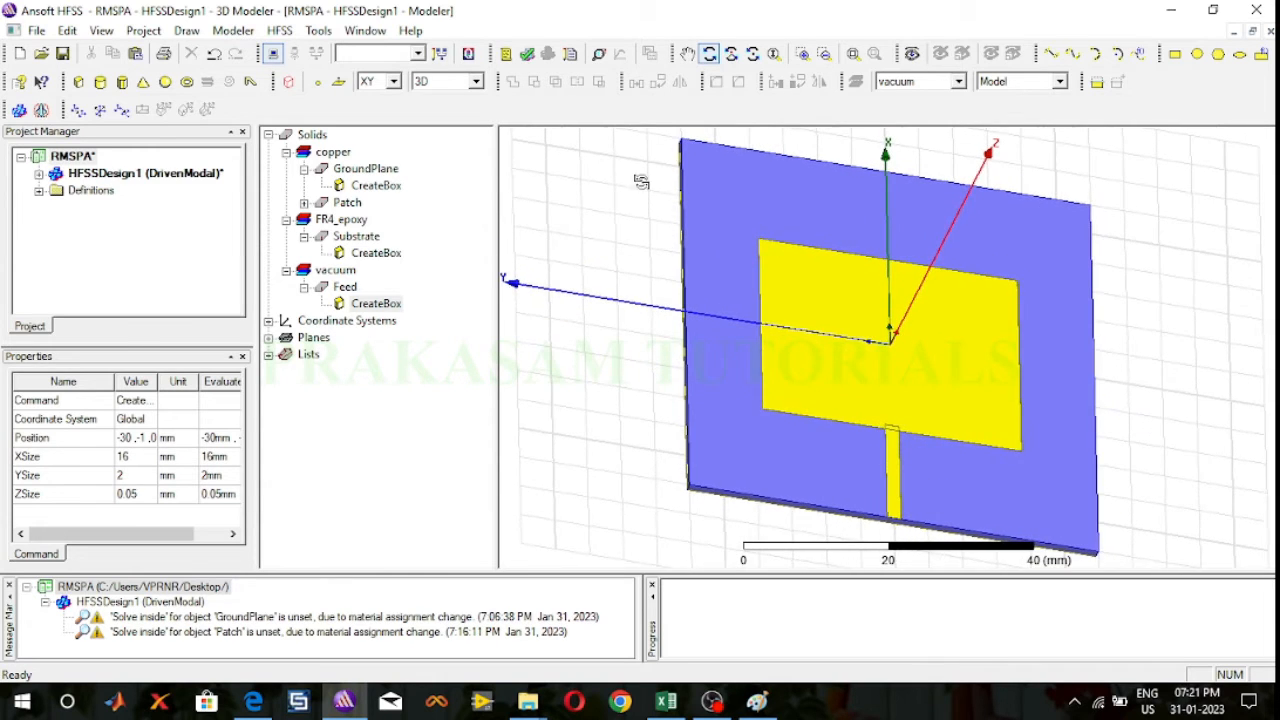
left_click_drag(609, 173, 570, 174)
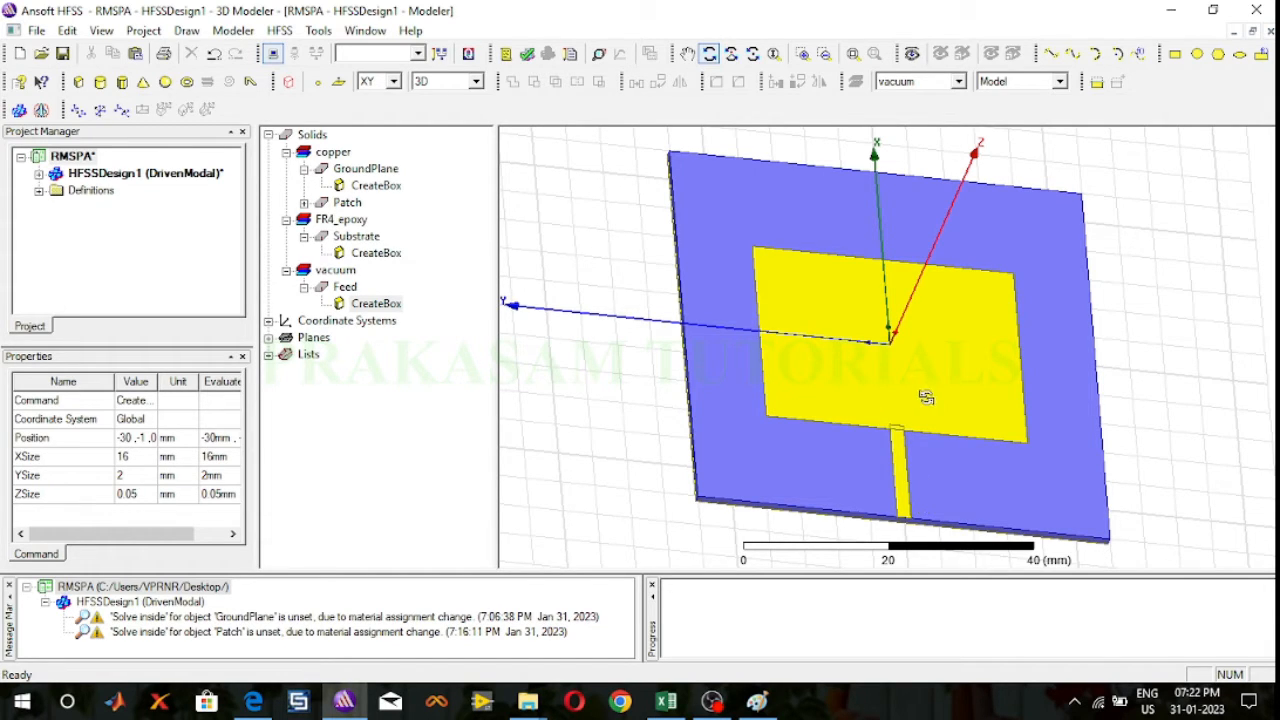
left_click(708, 55)
left_click(347, 203)
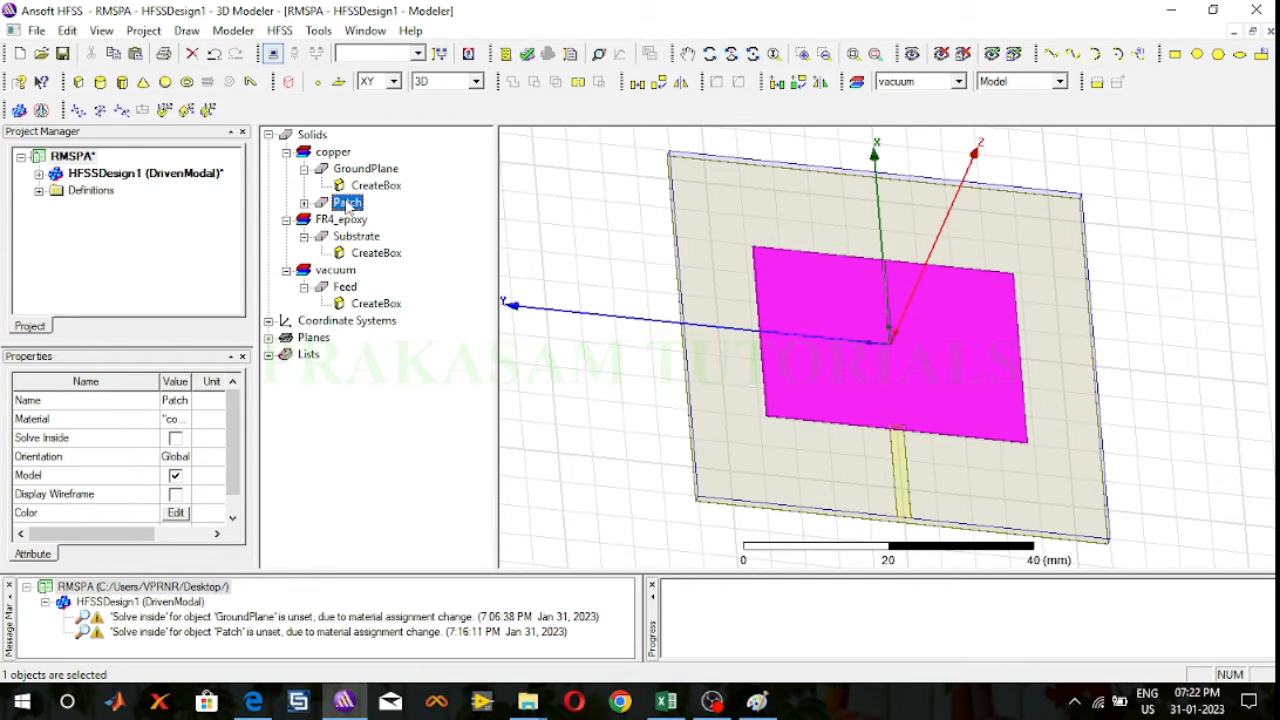
left_click(345, 288, "ctrl")
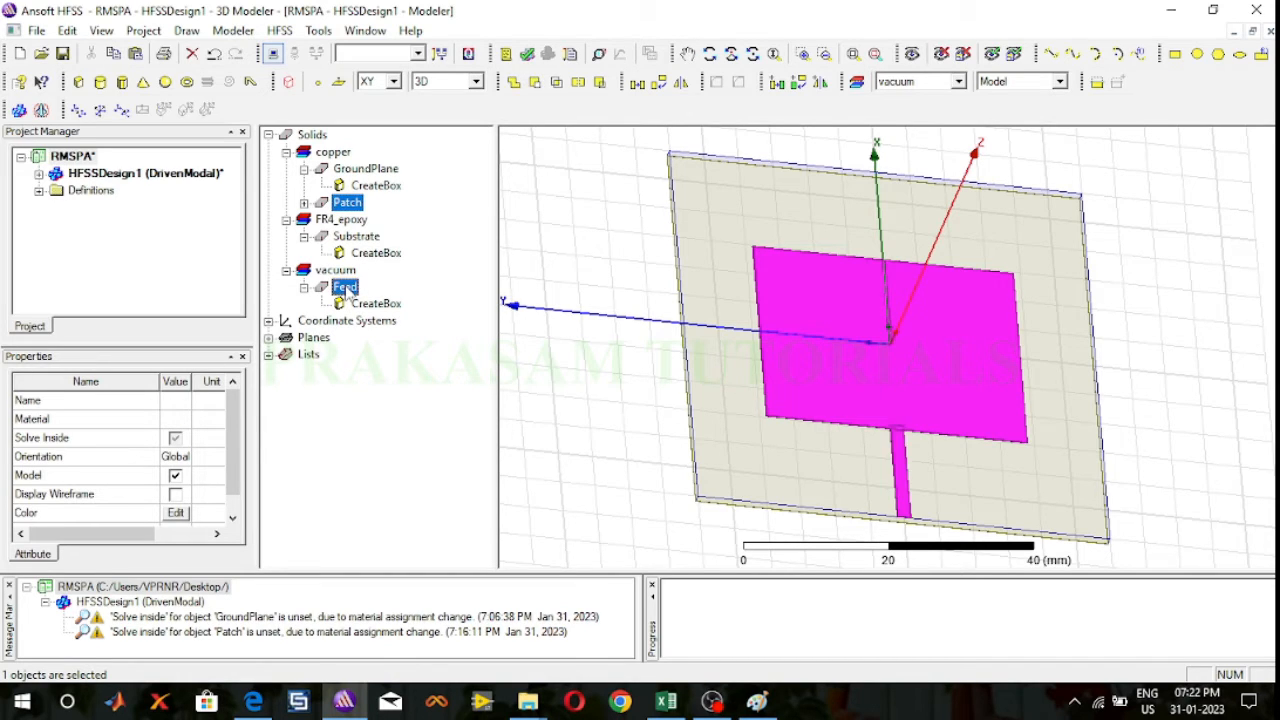
left_click(573, 265)
left_click(347, 203)
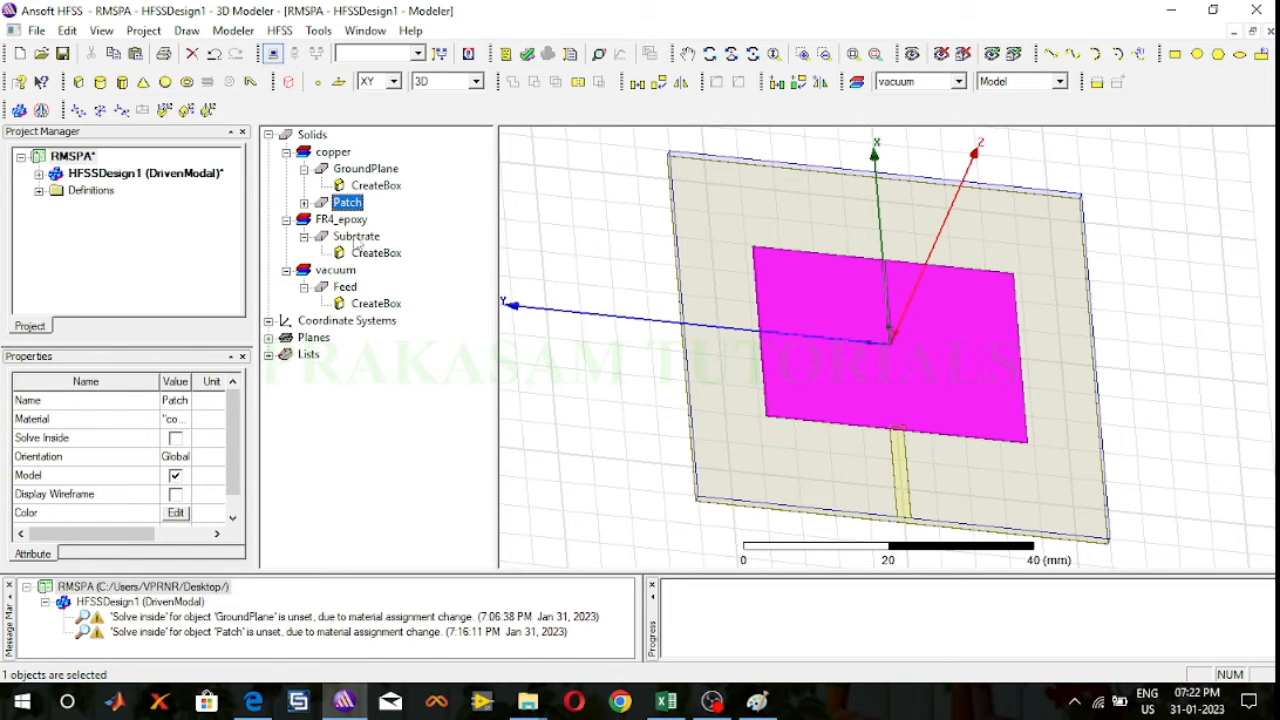
double_click(347, 290)
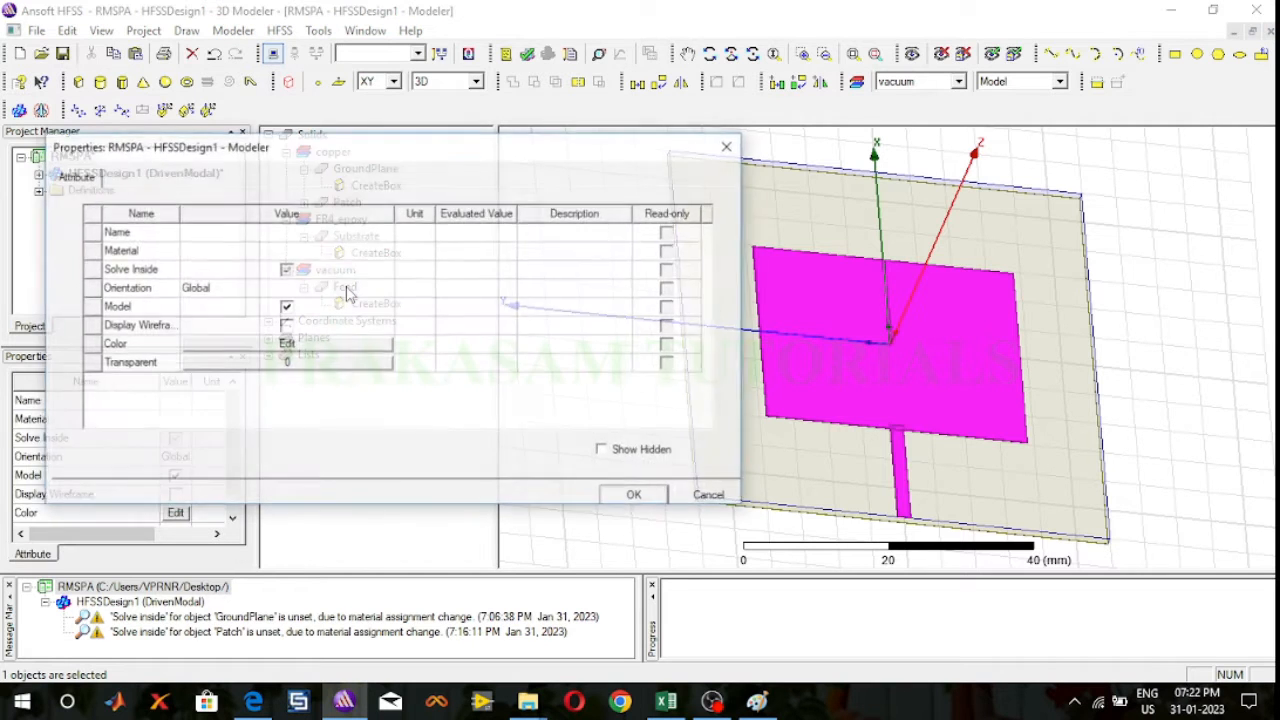
left_click(698, 496)
left_click(531, 232)
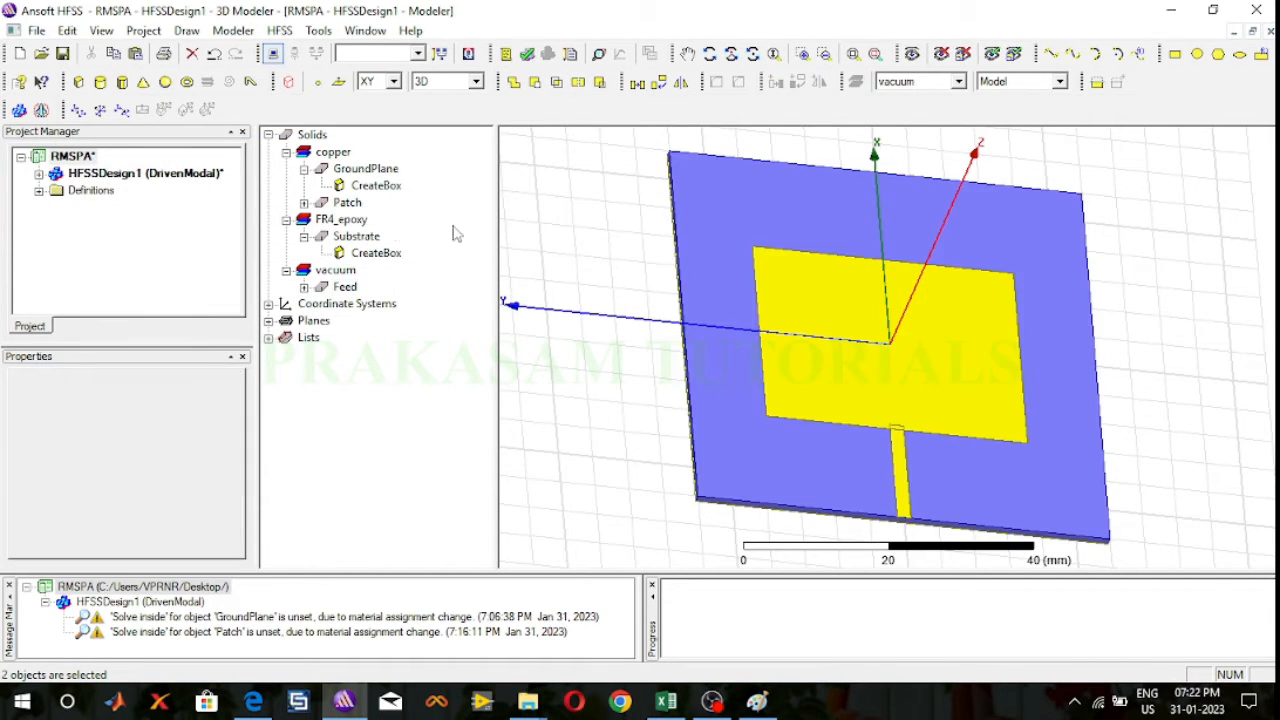
left_click(344, 222)
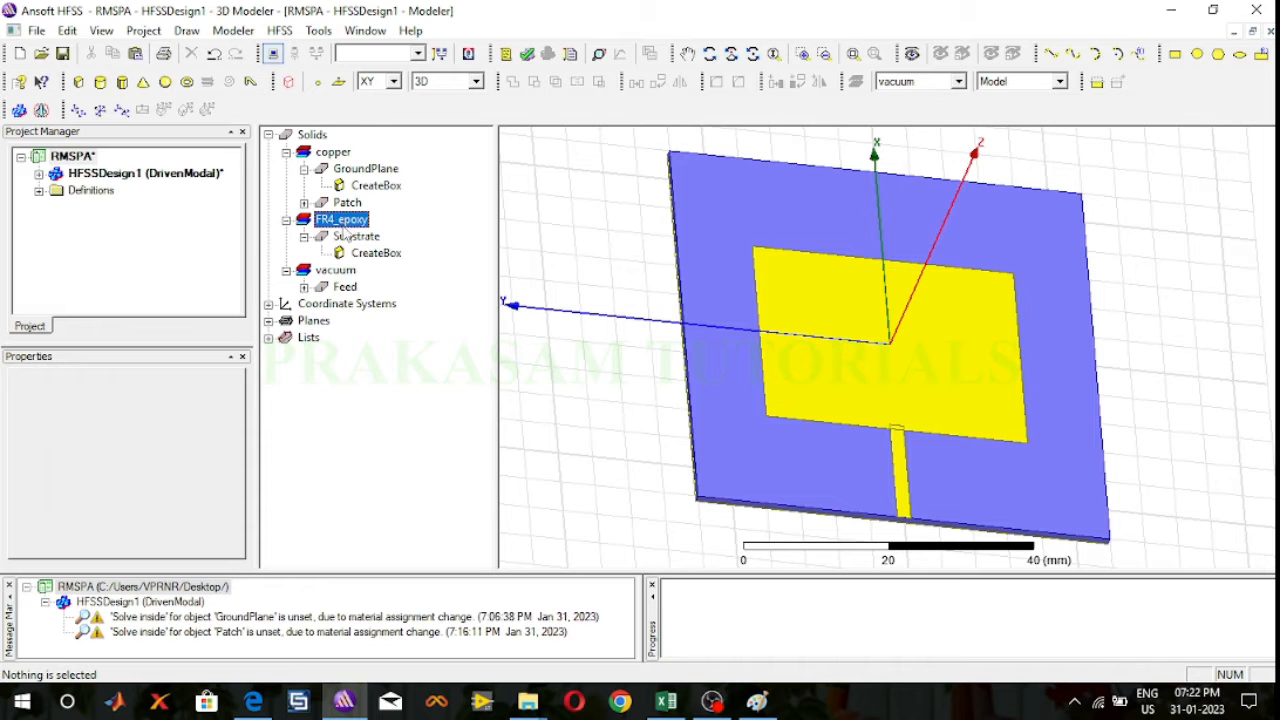
left_click(344, 288)
left_click(583, 274)
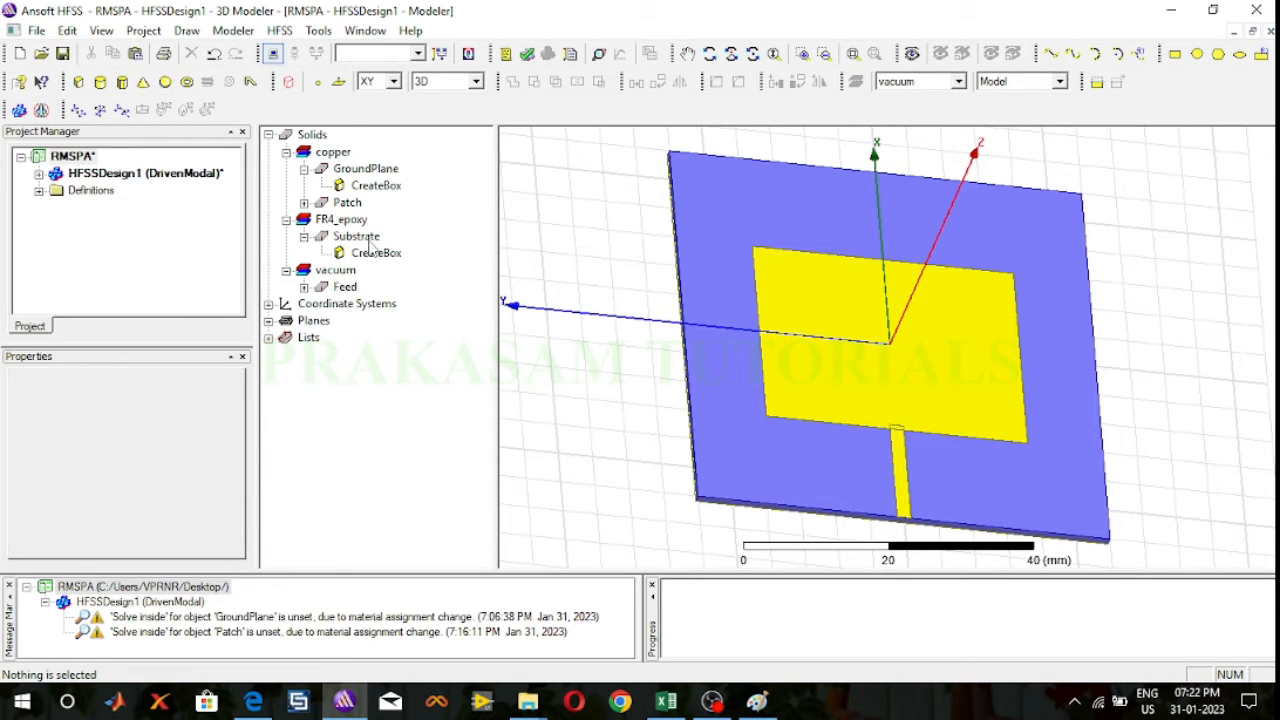
Step: Unite the Patch and Feed boxes into a single object
left_click(346, 203)
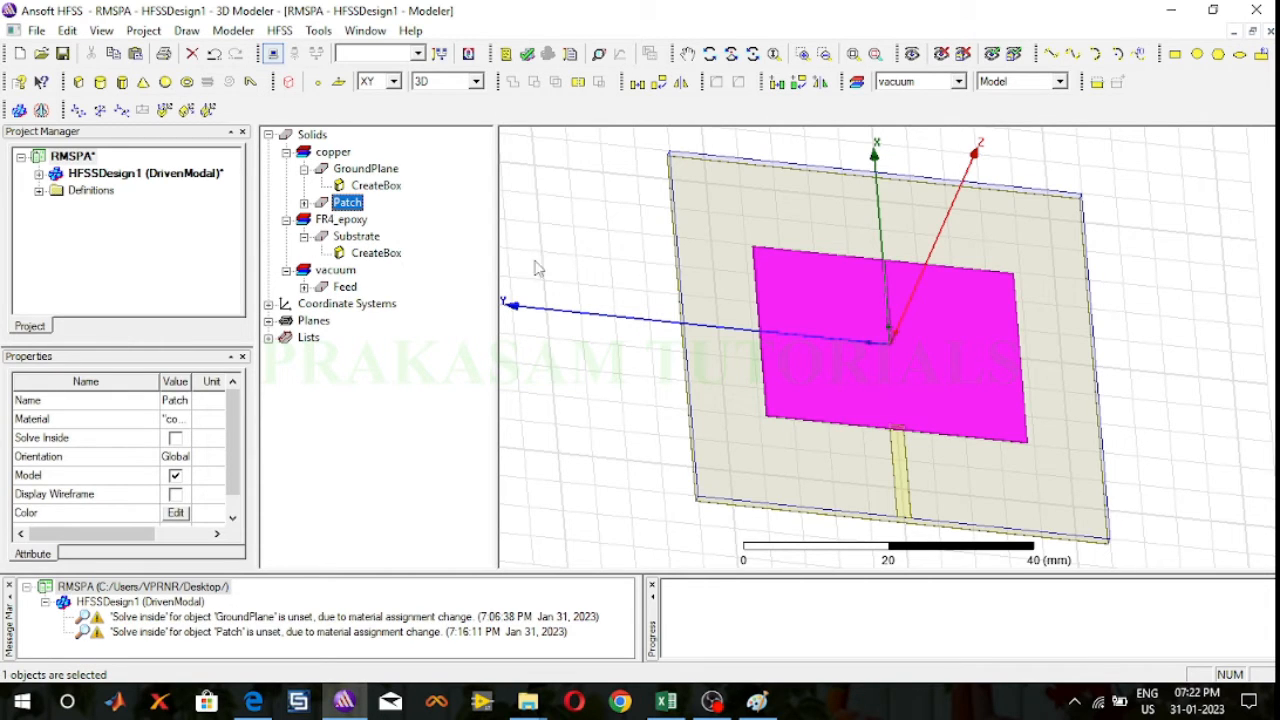
left_click(347, 290, "ctrl")
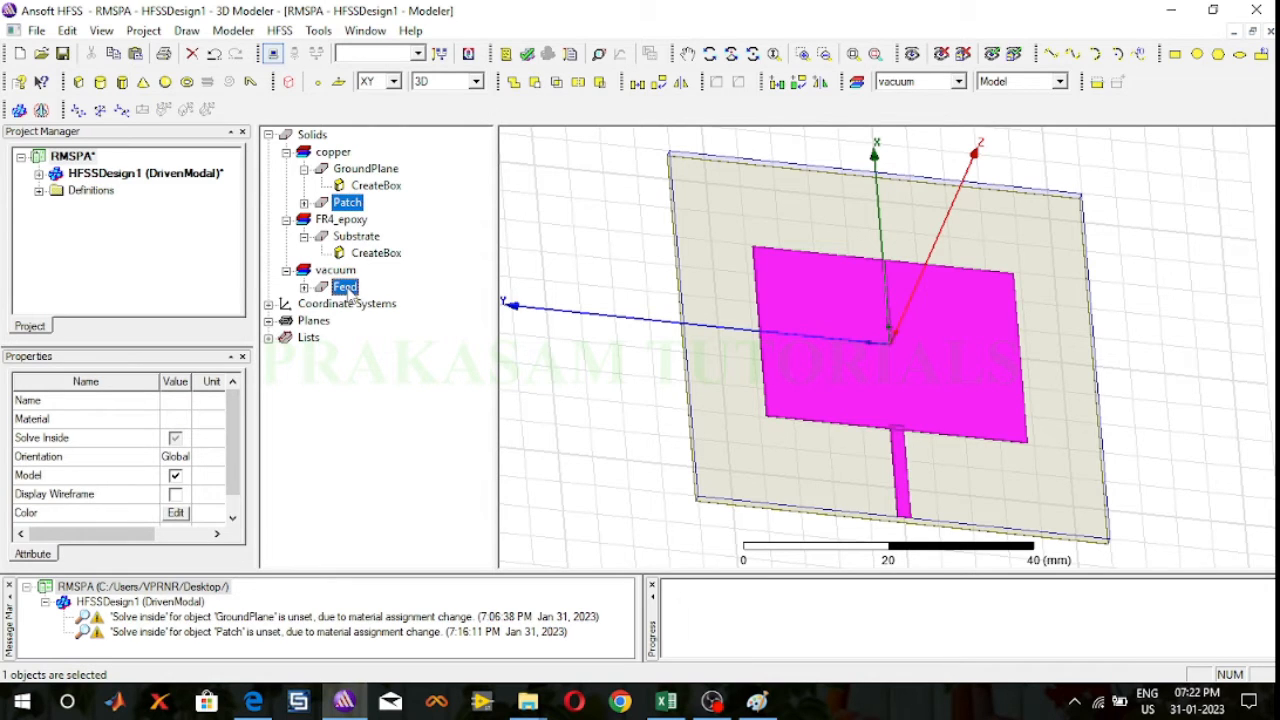
left_click(512, 83)
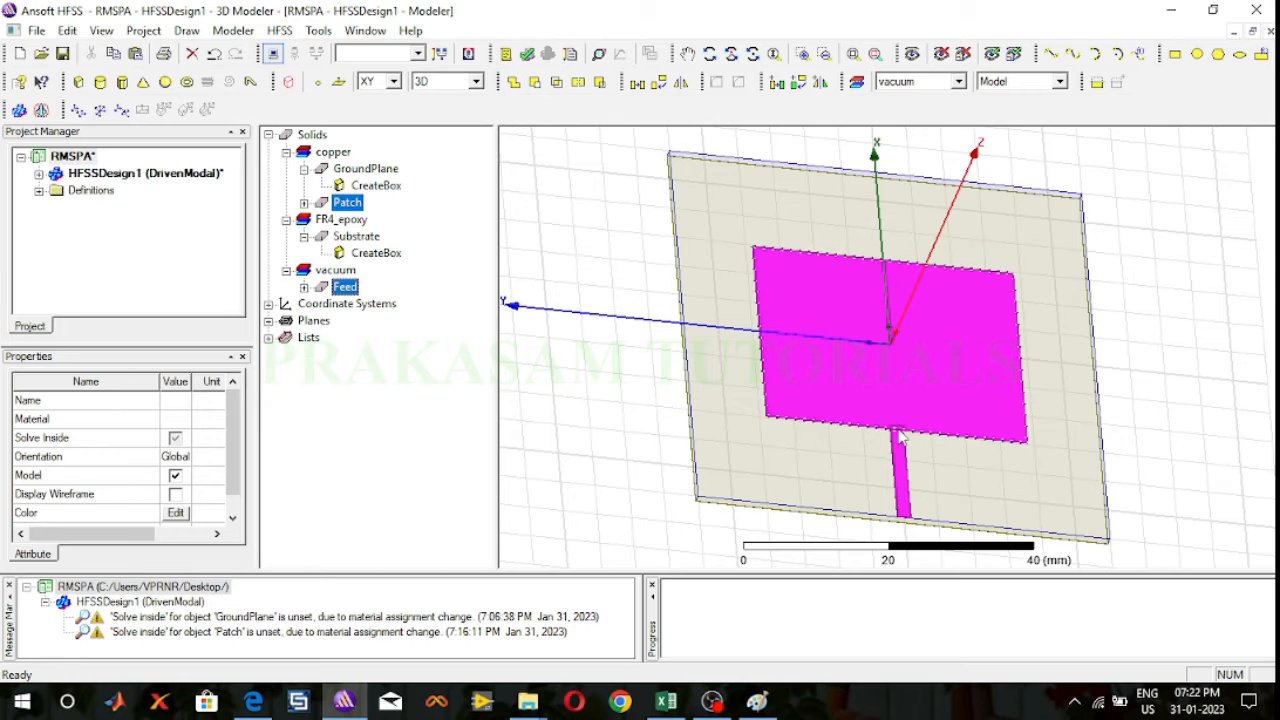
scroll(905, 440, "up", 3)
scroll(903, 440, "up", 2)
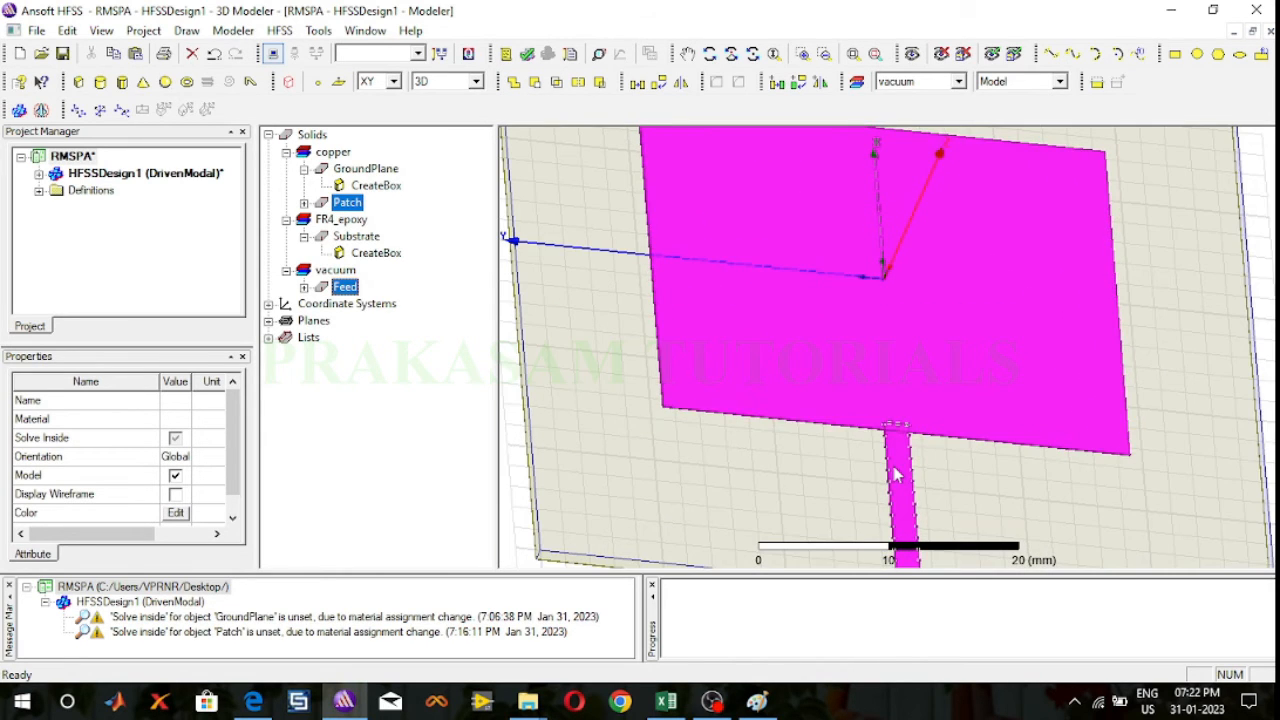
scroll(897, 476, "up", 1)
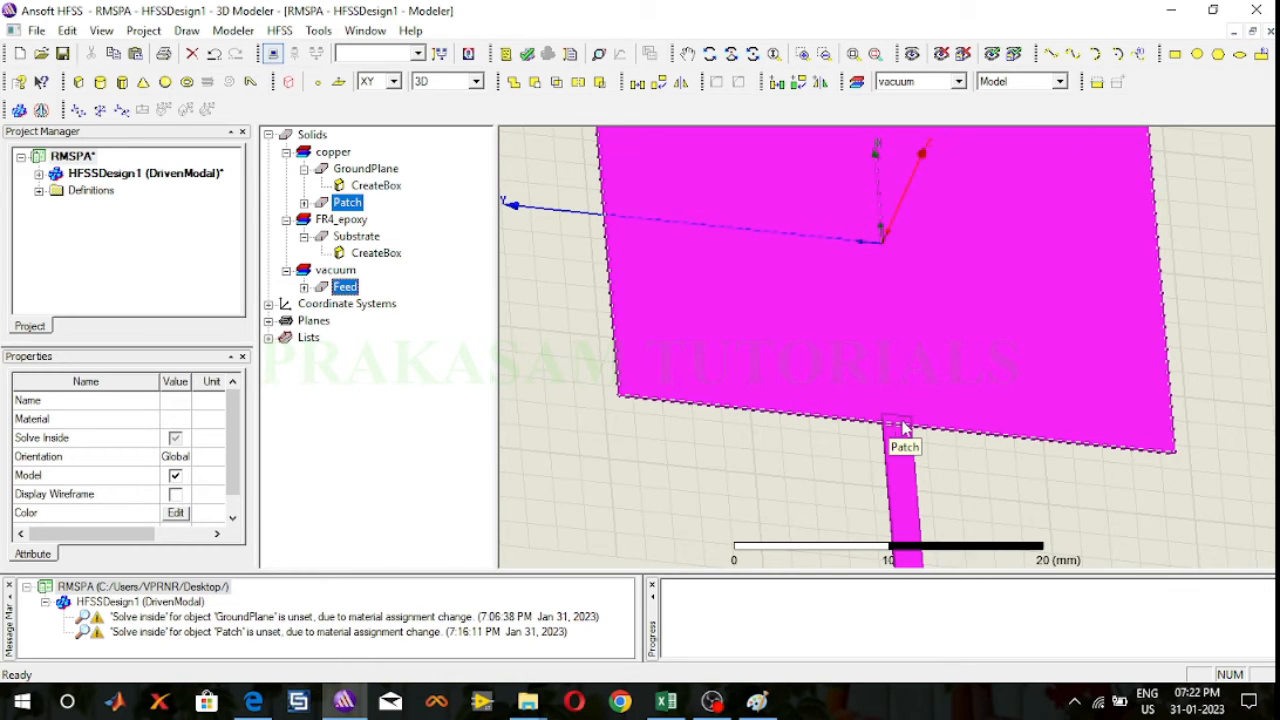
left_click(512, 82)
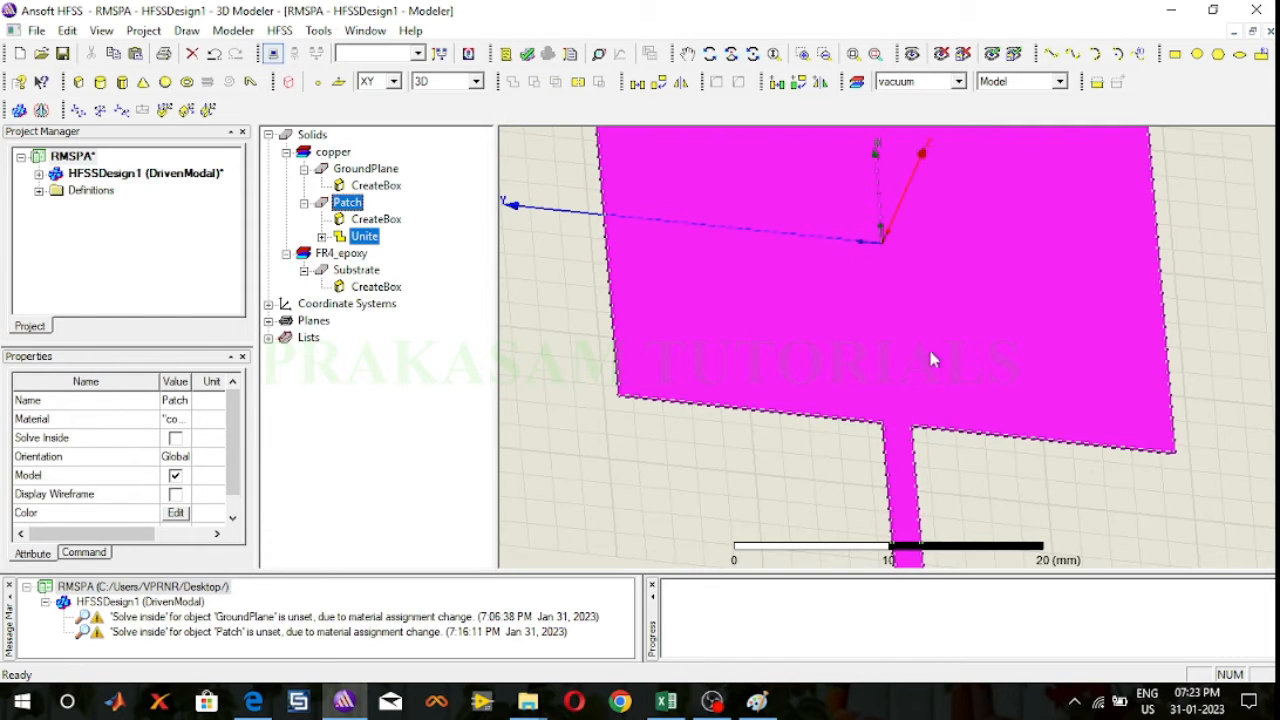
left_click(853, 53)
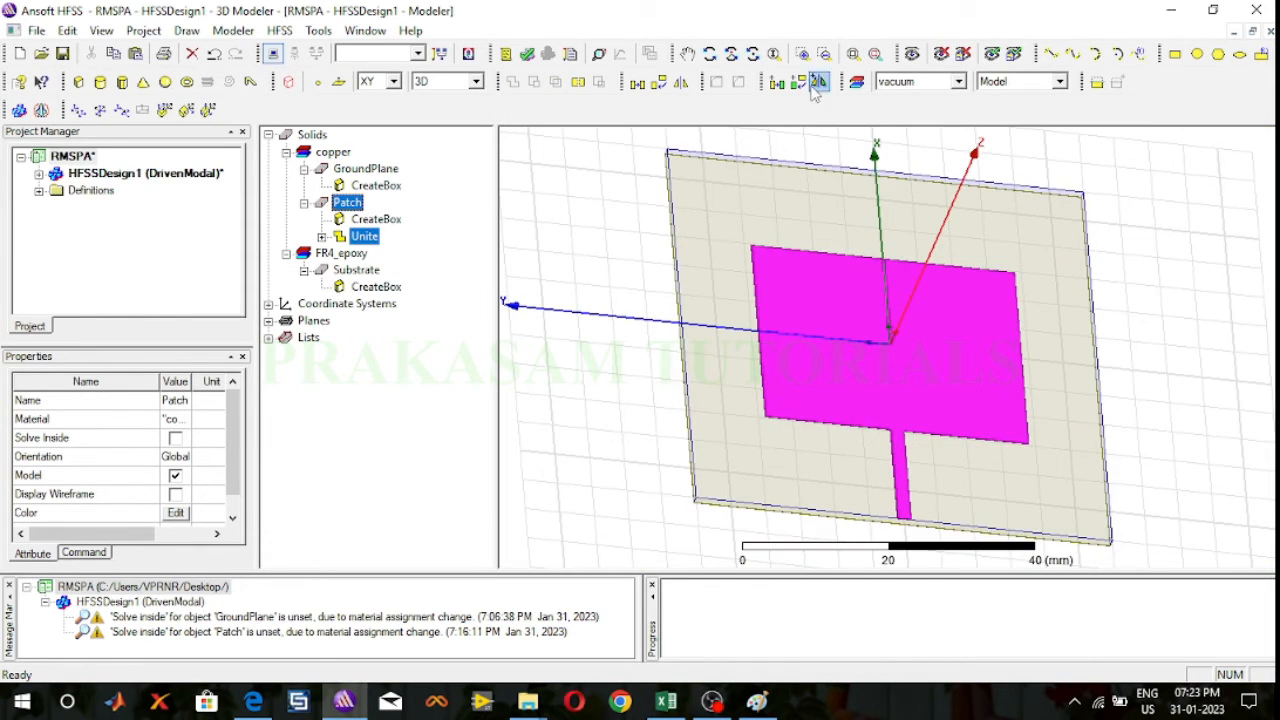
Step: Draw a rectangle in the YZ plane about 2 mm wide and 1.55 mm high, downward from the feed end's corner at (-30, 1, 0.05)
left_click(709, 53)
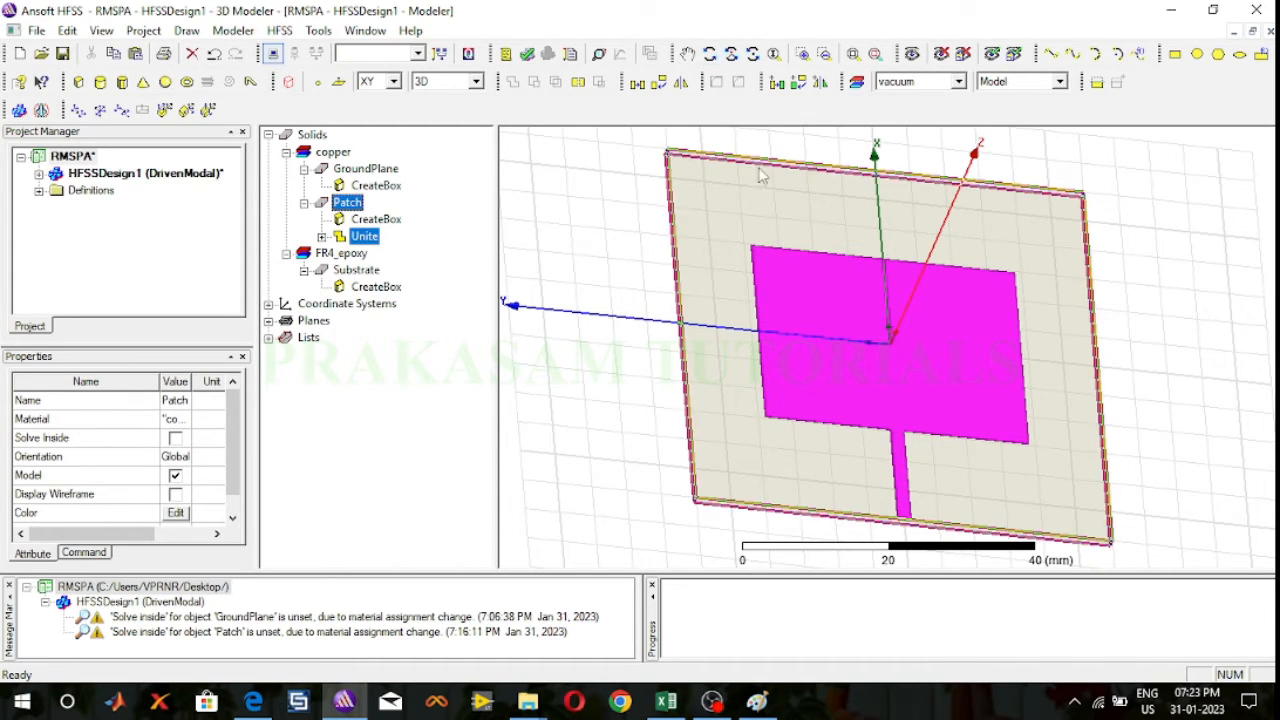
left_click(713, 62)
left_click_drag(989, 410, 975, 350)
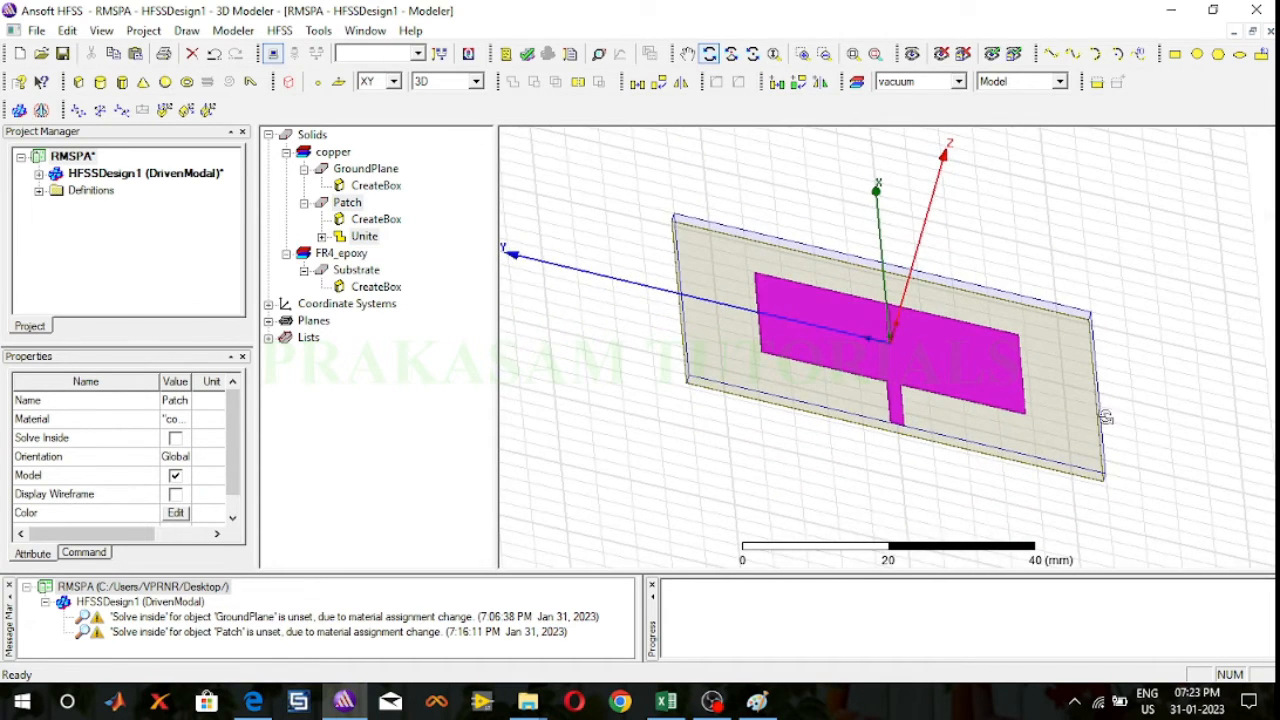
left_click_drag(1190, 422, 1183, 371)
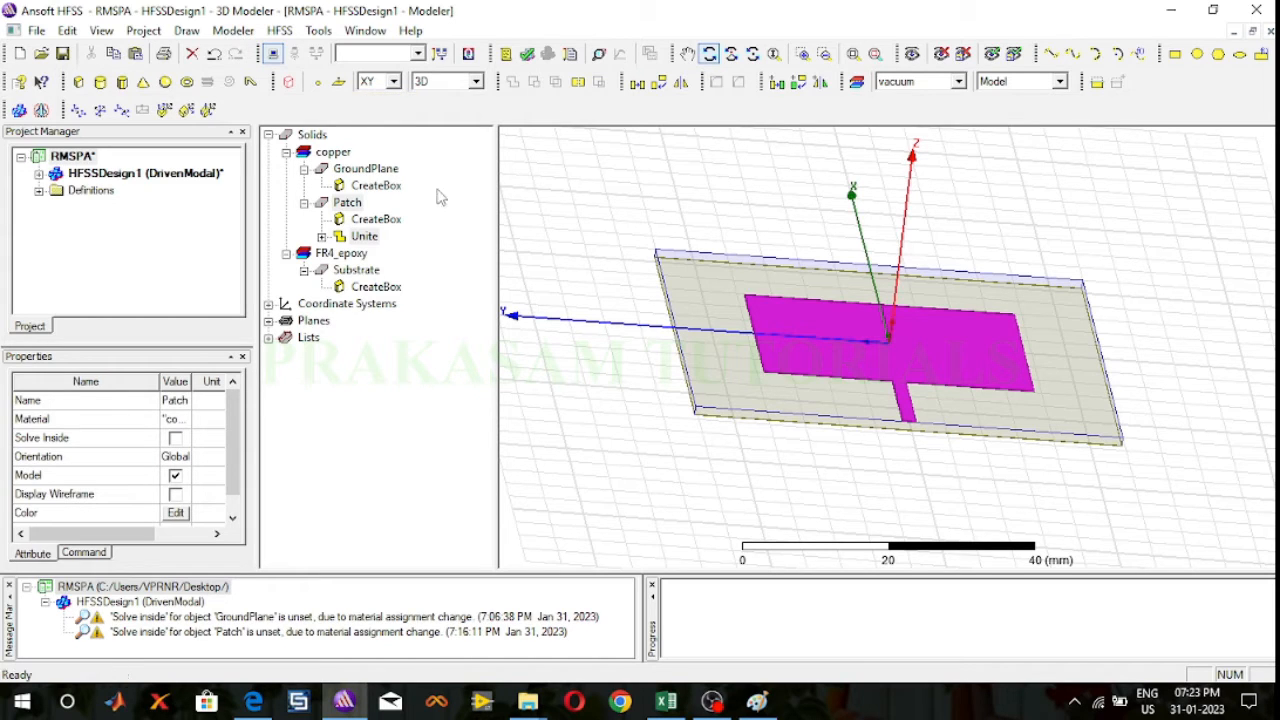
left_click(395, 85)
left_click(367, 110)
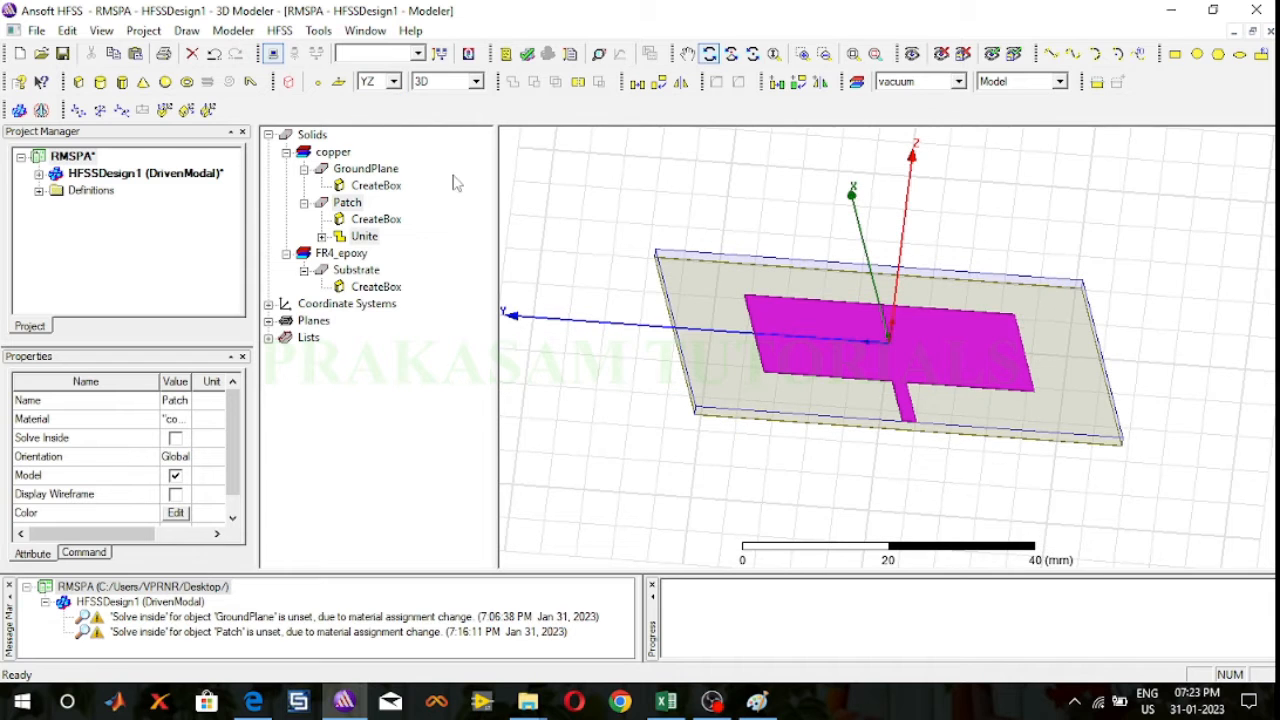
scroll(922, 438, "up", 8)
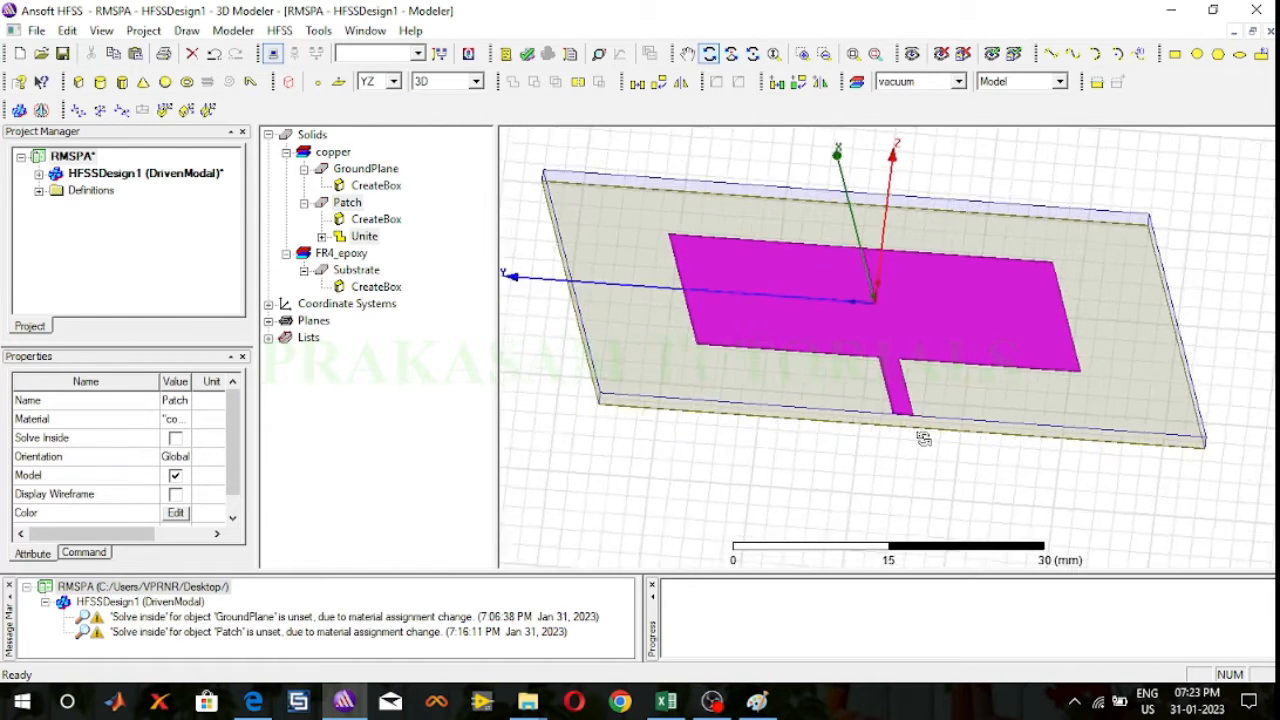
scroll(911, 402, "up", 1)
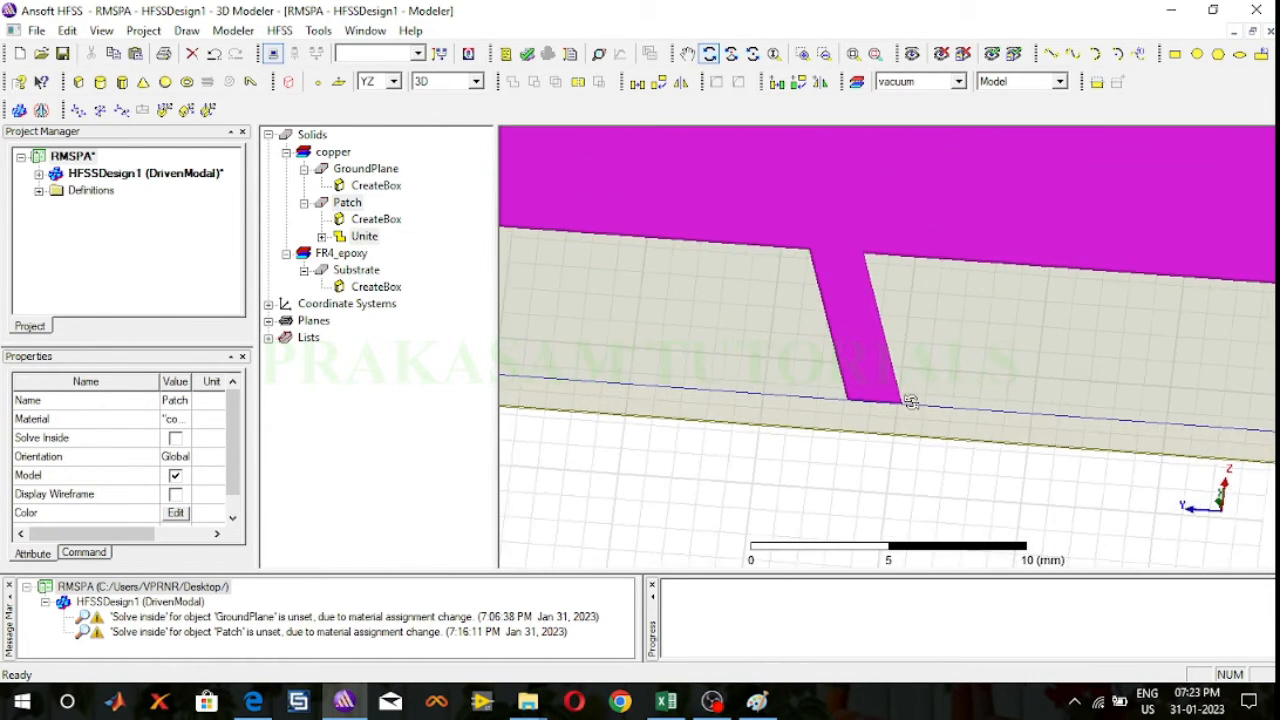
scroll(866, 405, "up", 3)
scroll(868, 411, "up", 1)
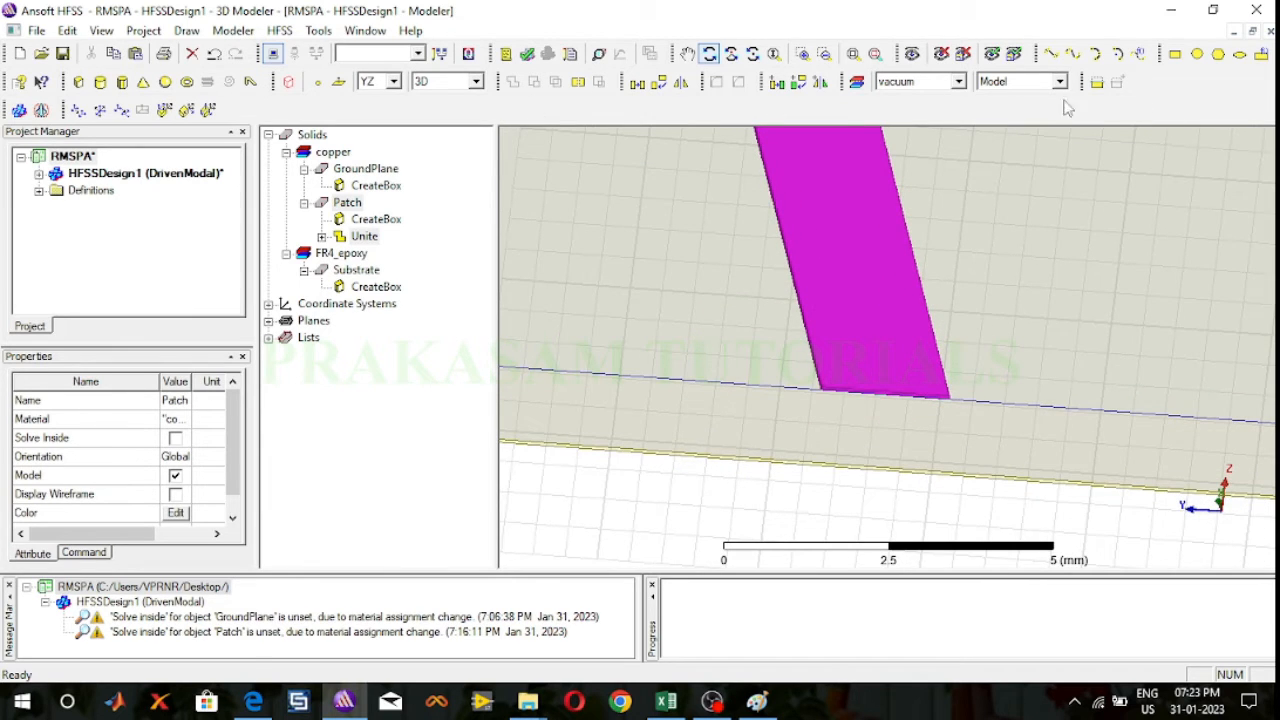
left_click(1178, 57)
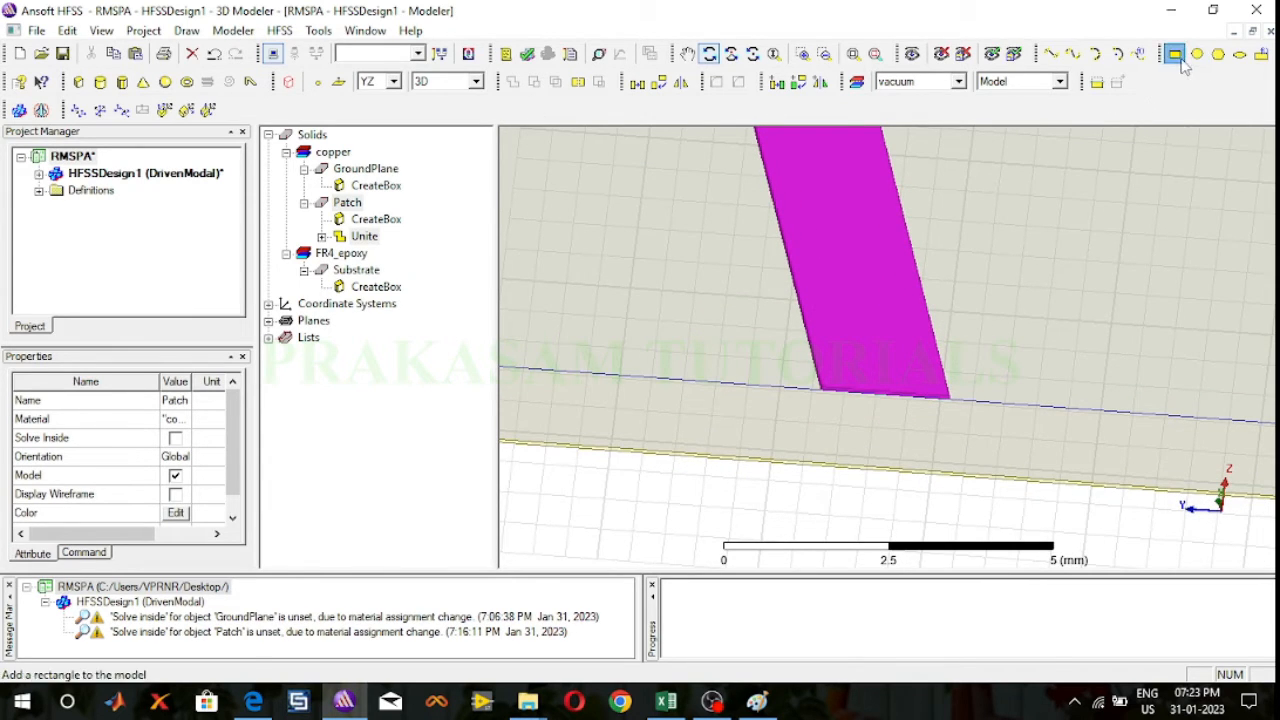
left_click(821, 388)
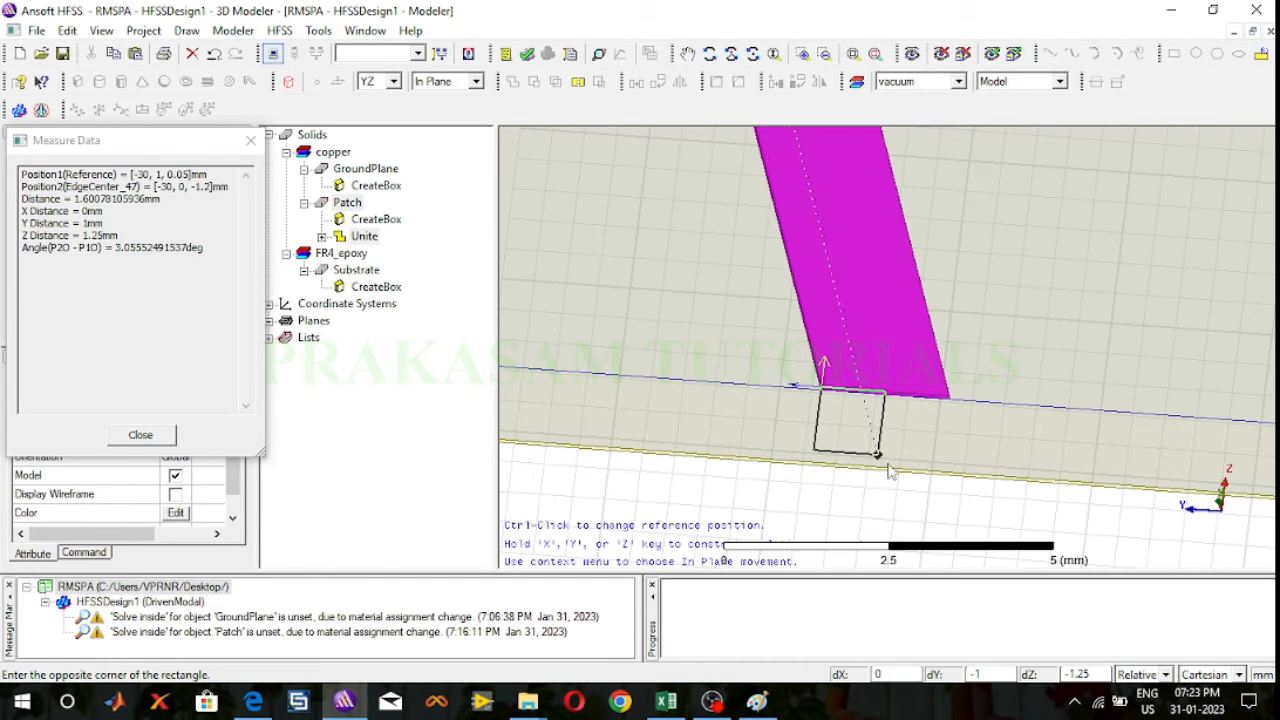
left_click(955, 488)
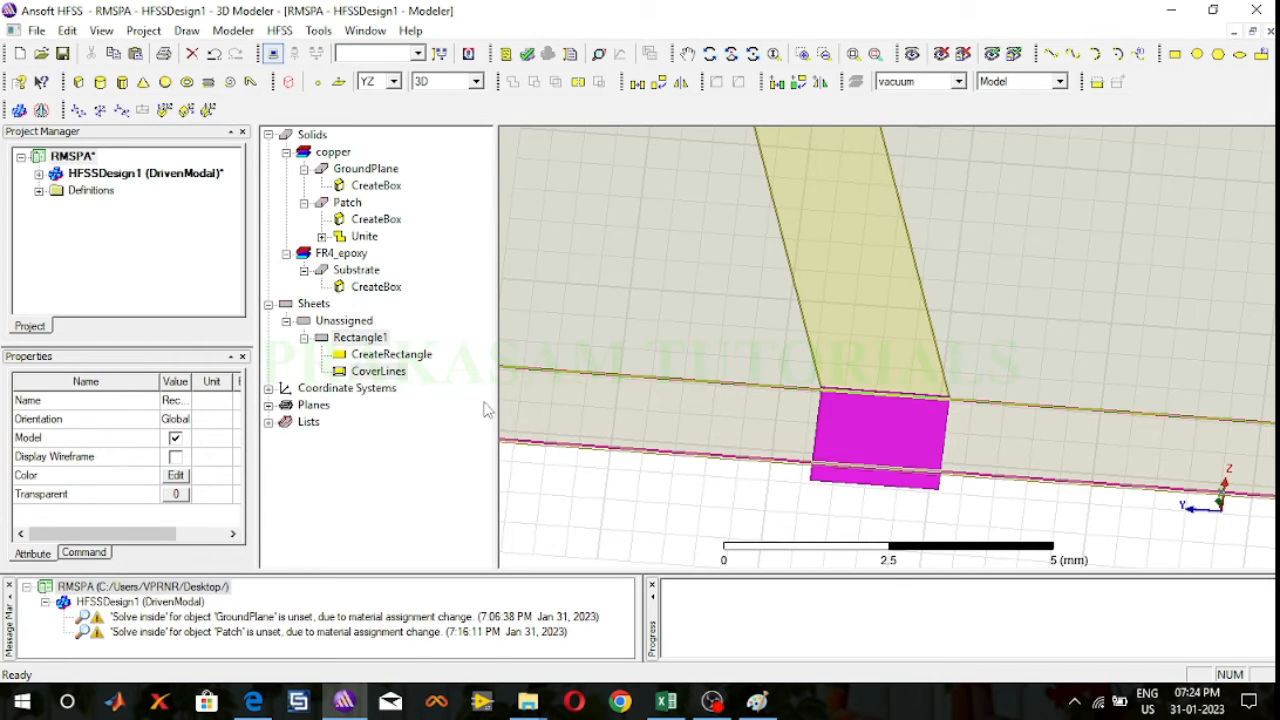
Step: Rename the rectangle sheet at the feed's end to Port and set its color to yellow
double_click(360, 338)
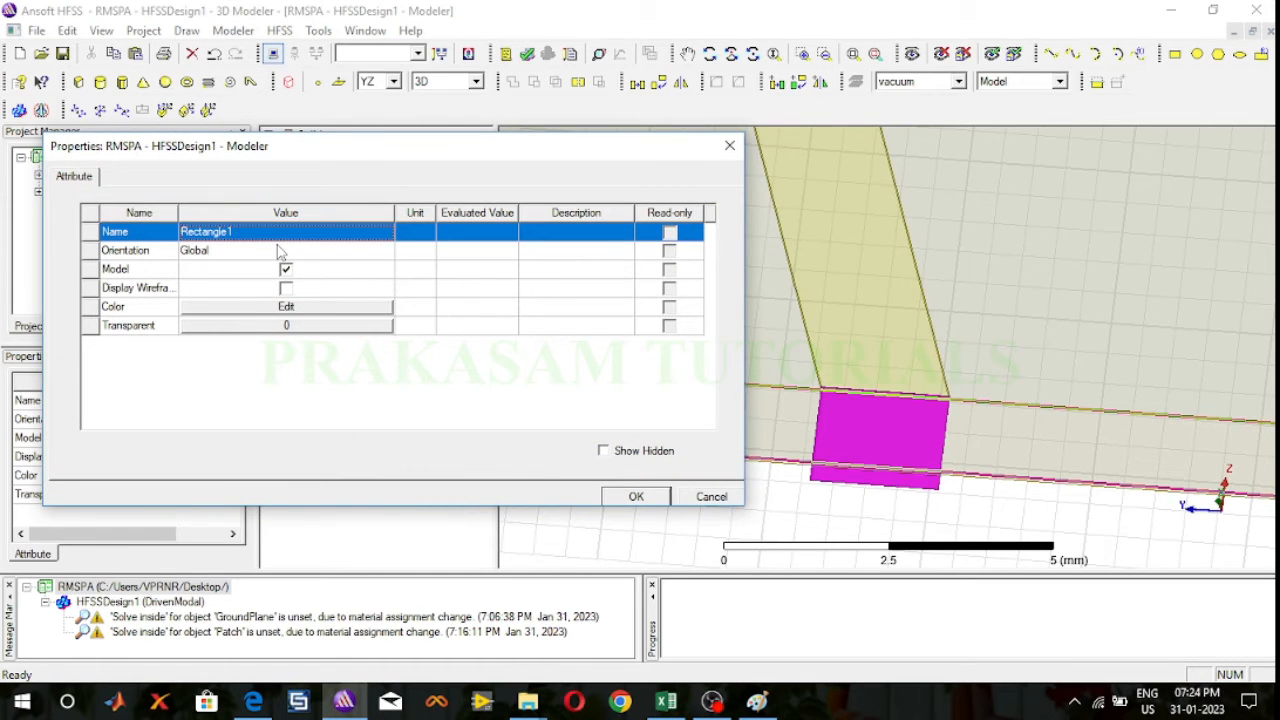
type("Port")
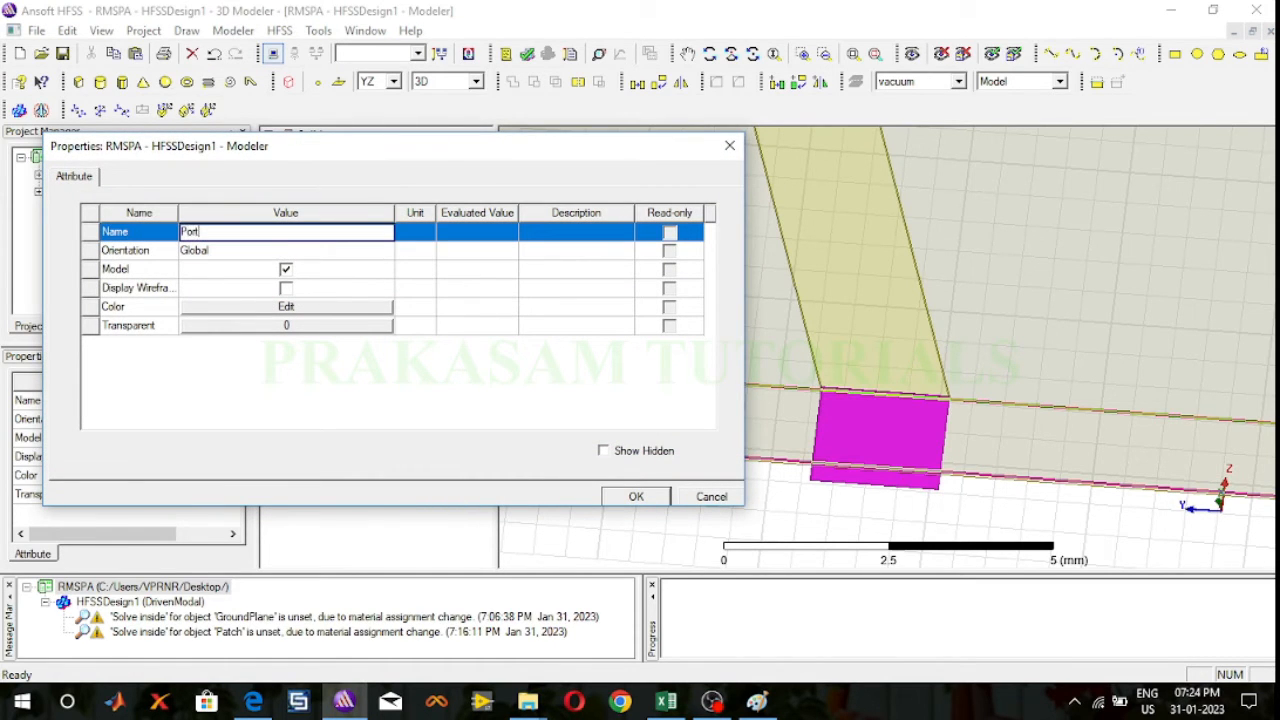
left_click(341, 307)
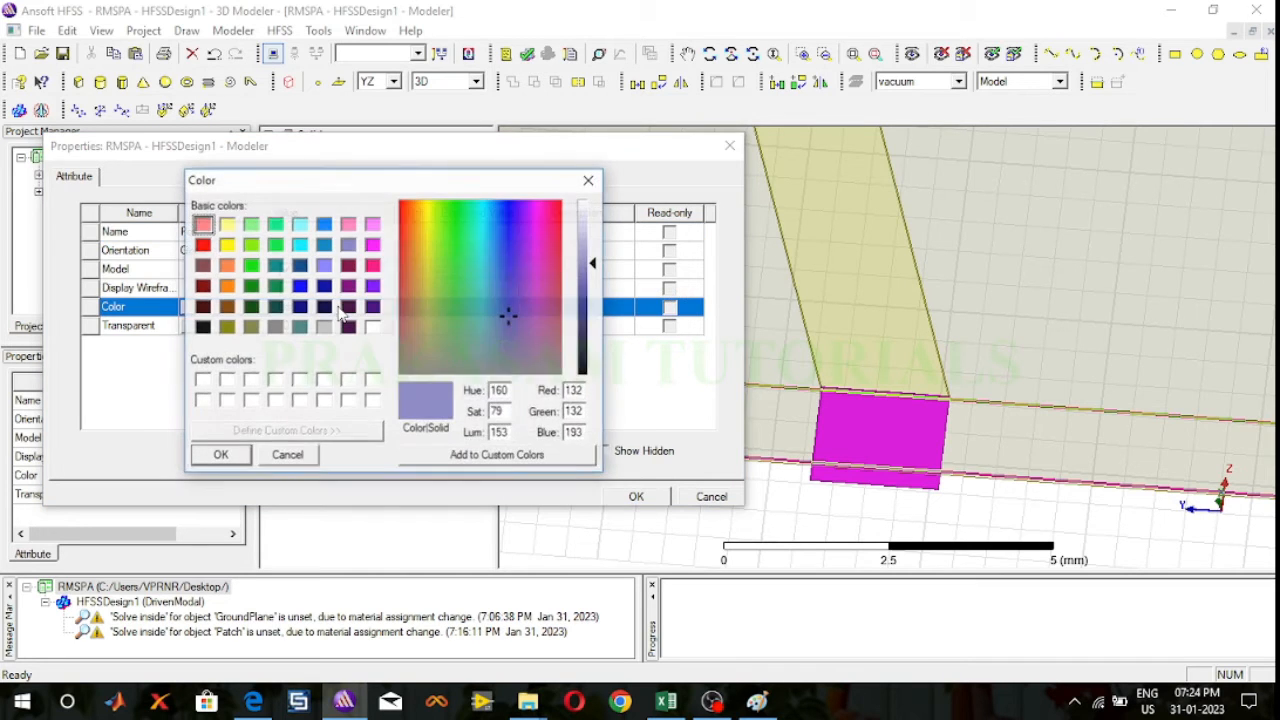
left_click(228, 246)
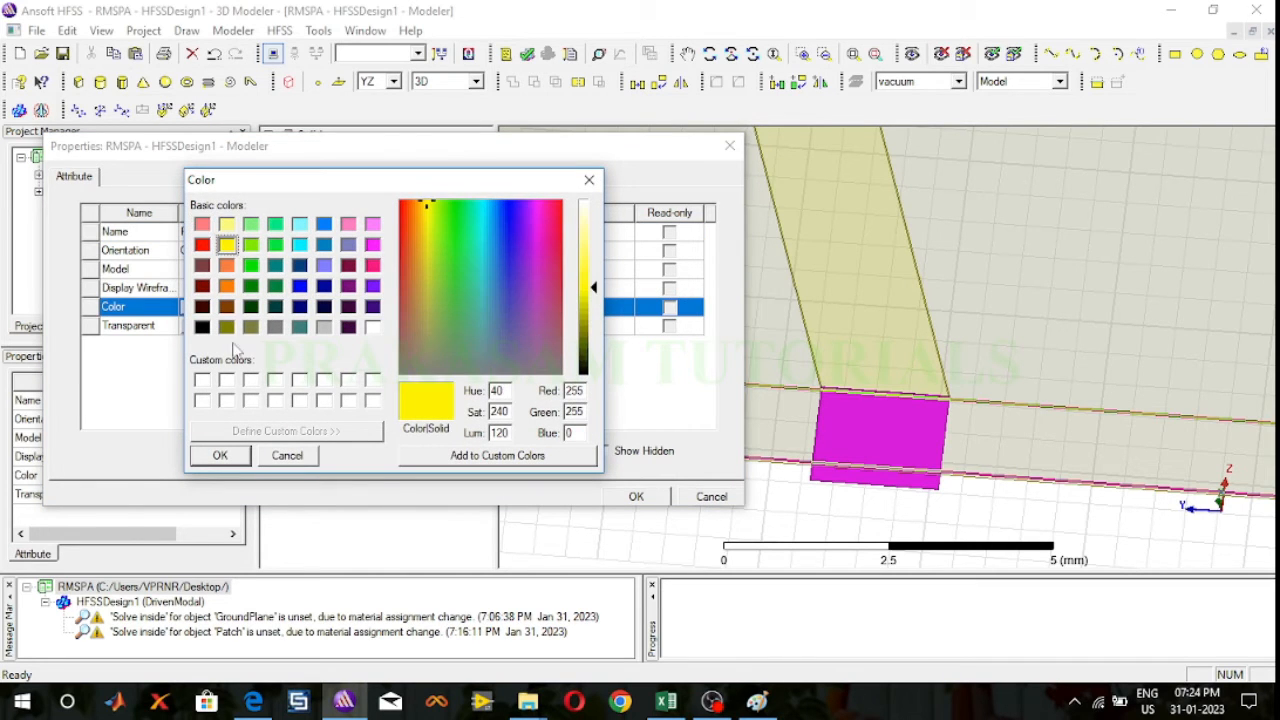
left_click(226, 452)
left_click(636, 497)
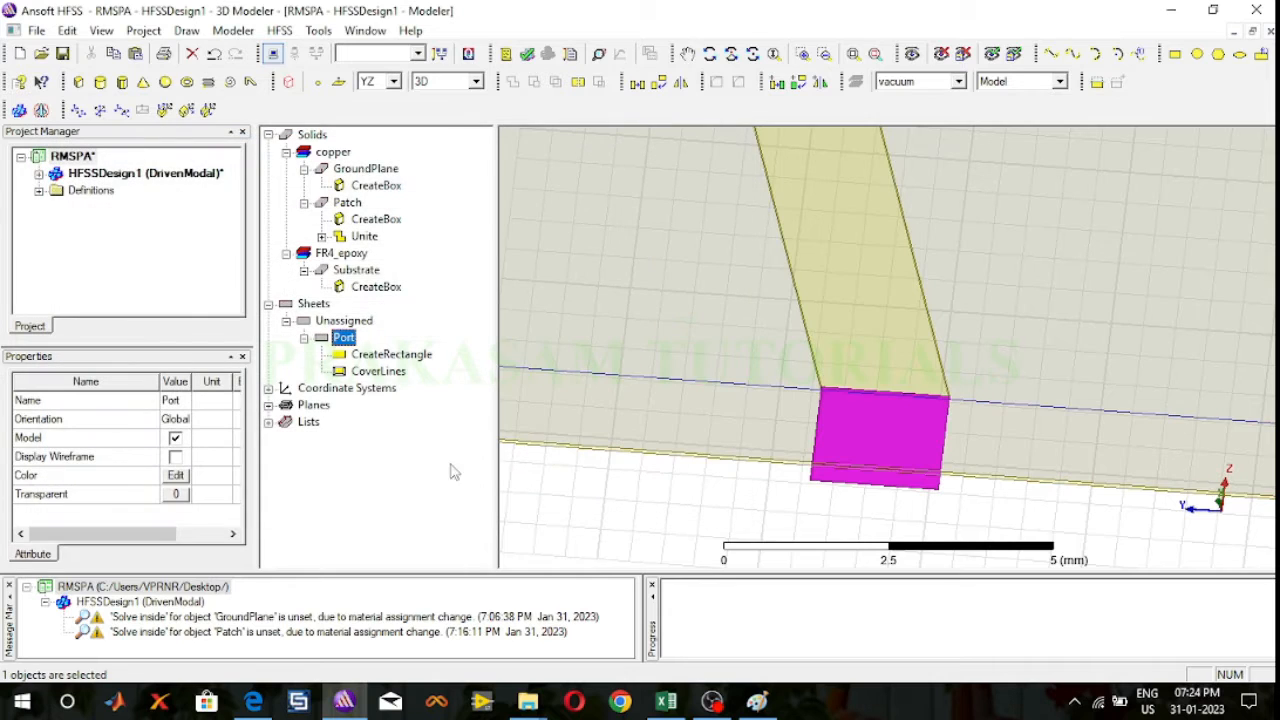
Step: Change the Y coordinate of the Port rectangle's start position to -1 mm
left_click(388, 356)
double_click(388, 356)
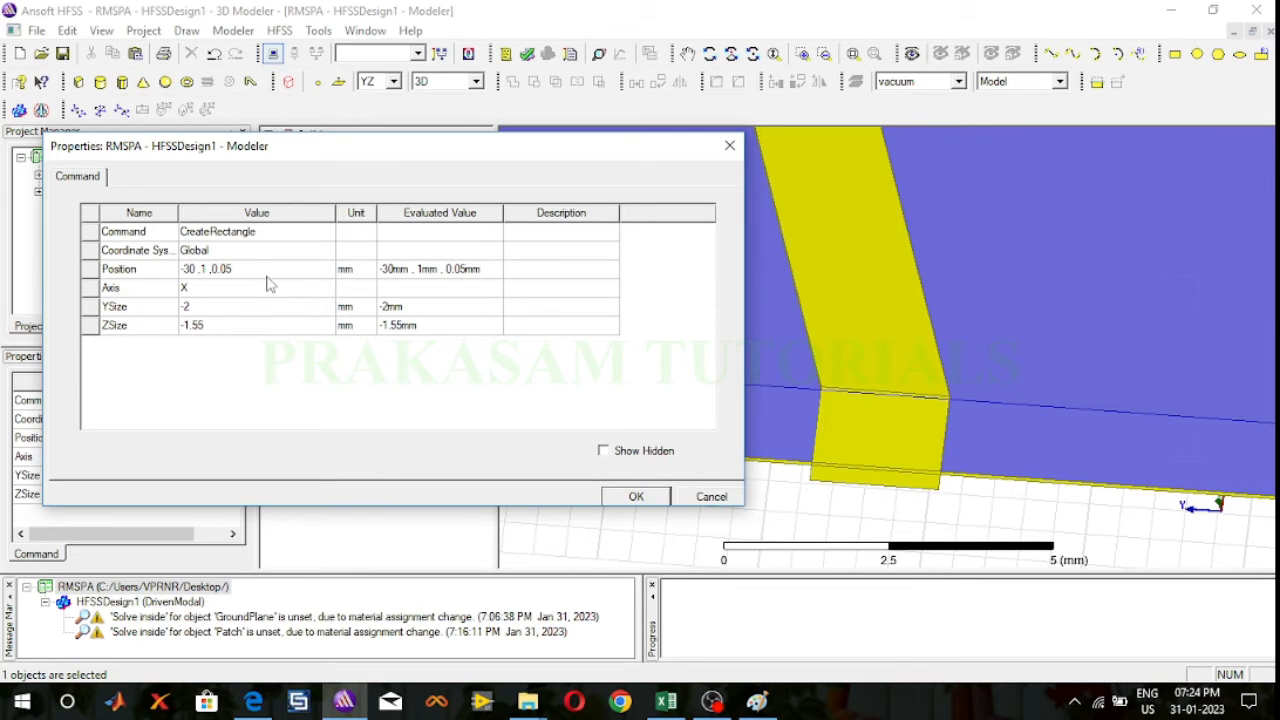
left_click(204, 270)
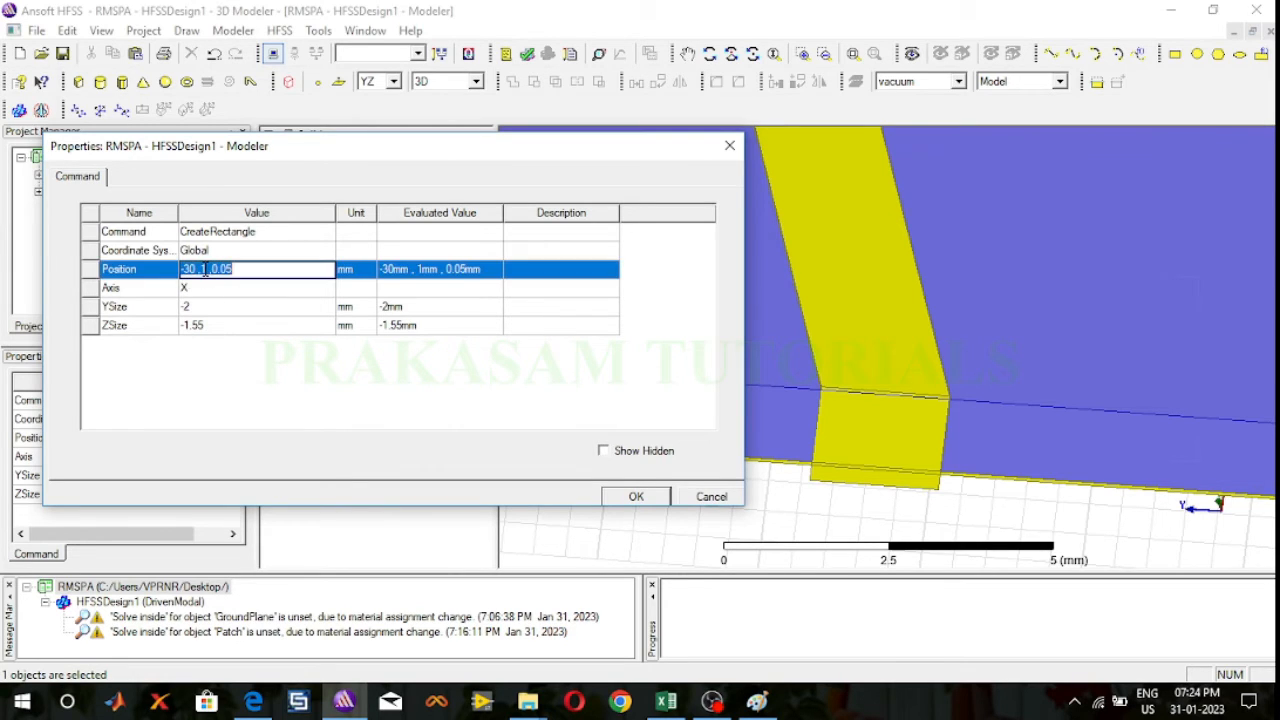
left_click(204, 270)
type("-")
Step: Check the ground and substrate thicknesses in the Paint sketch, then in HFSS set the Port rectangle's Z position to -1.25 mm
left_click(757, 701)
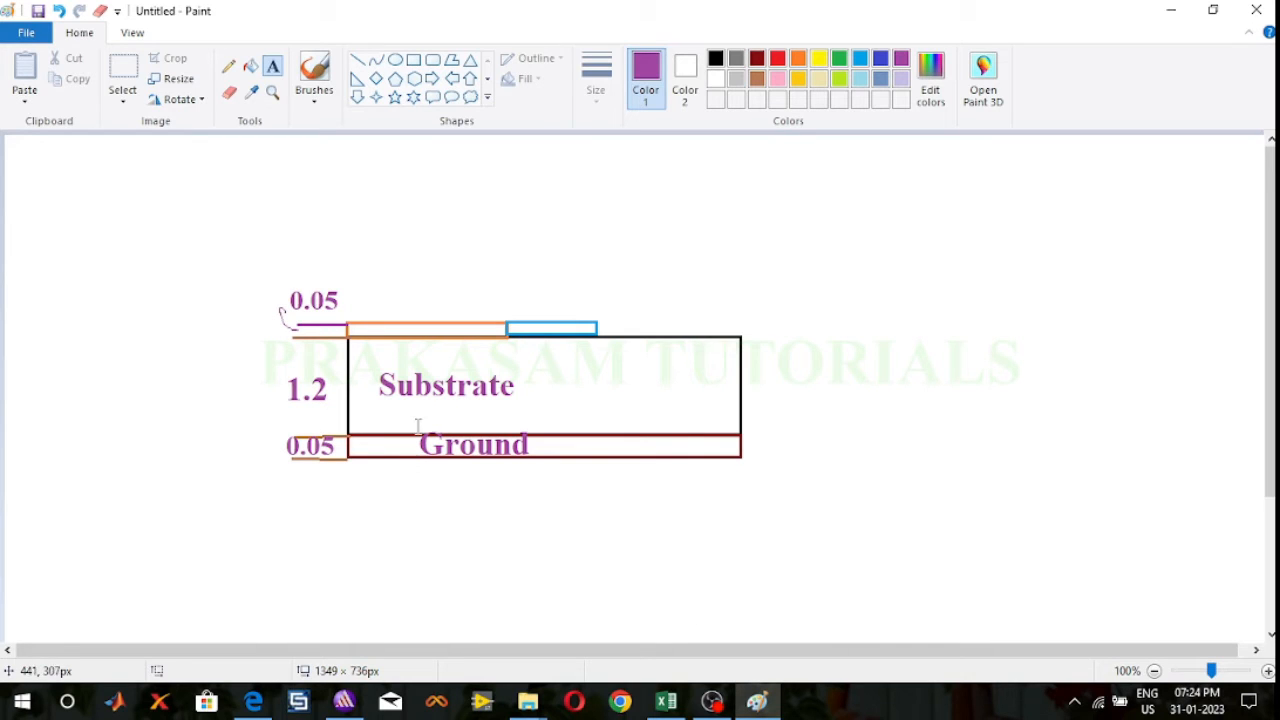
left_click(329, 457)
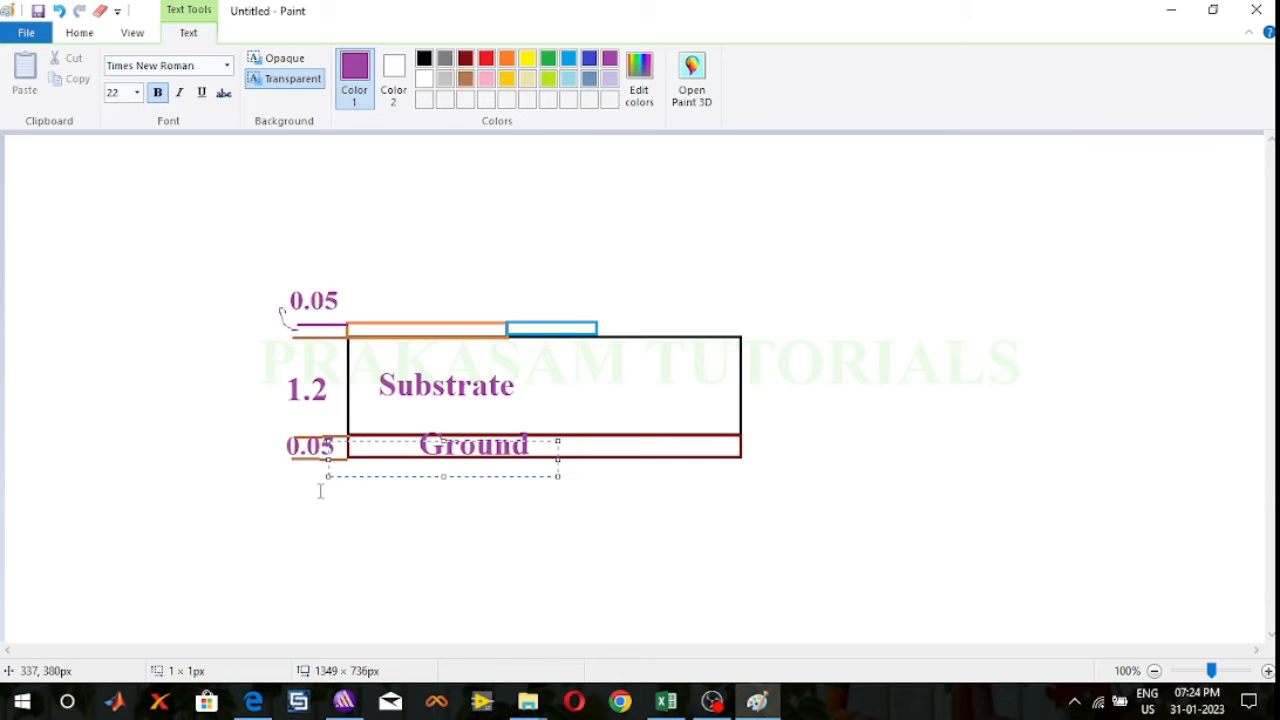
left_click(320, 490)
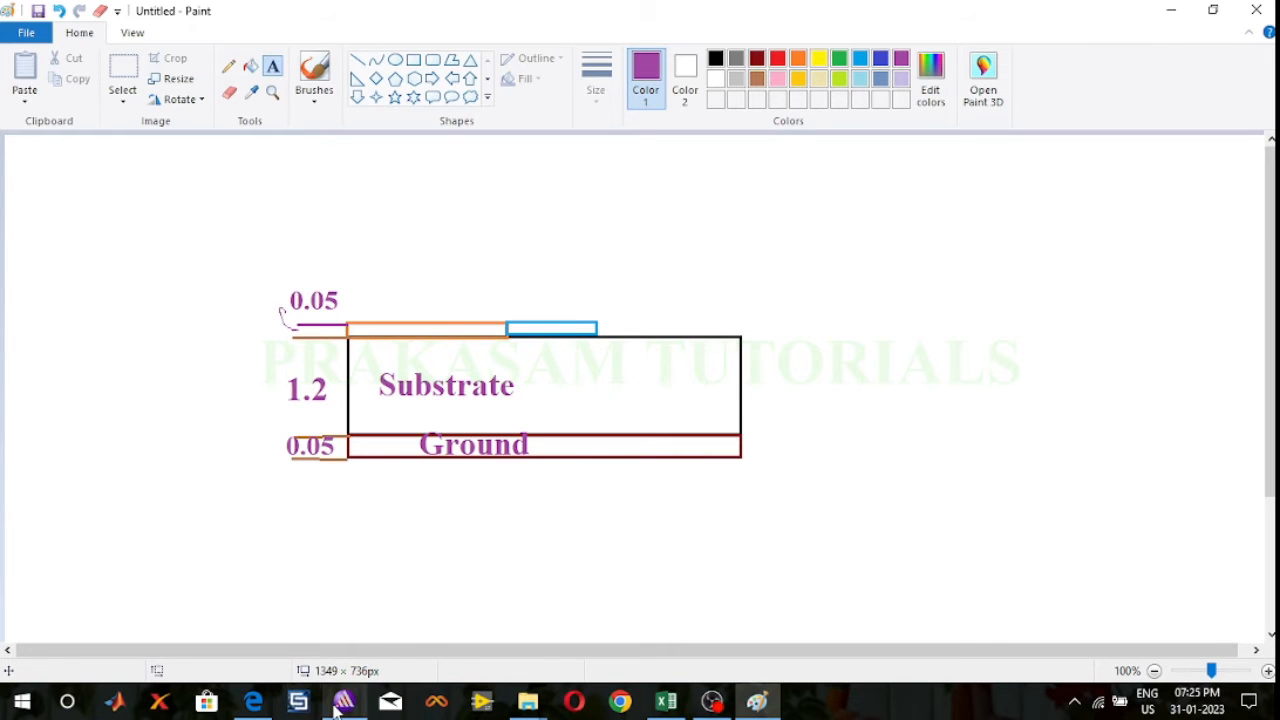
mouse_move(338, 704)
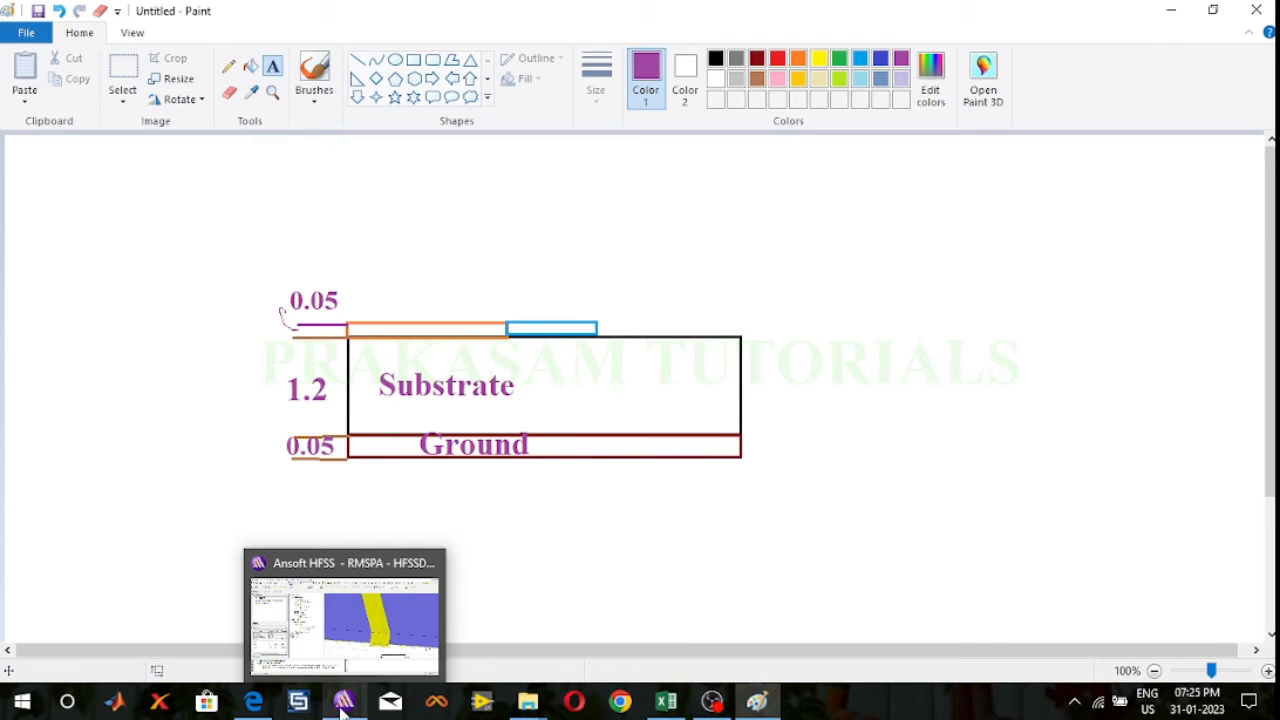
left_click(342, 704)
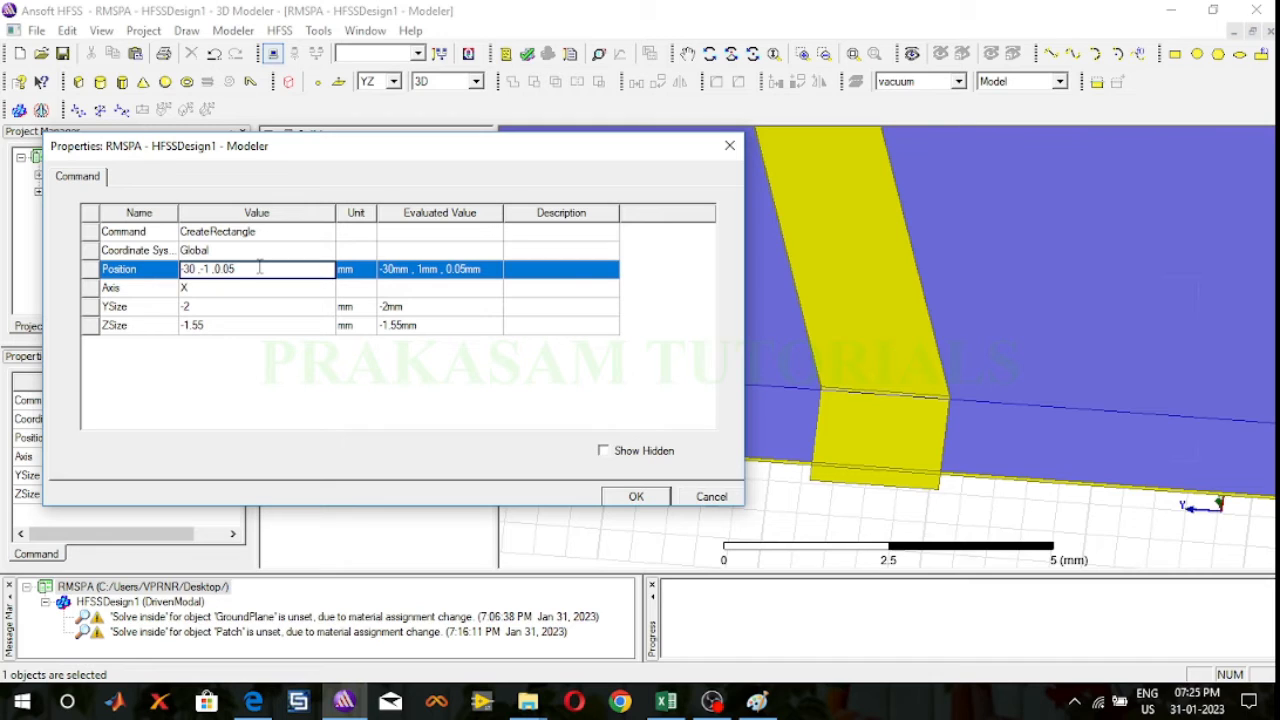
key("BackSpace")
key("BackSpace")
key("BackSpace")
key("BackSpace")
type("-1.25")
Step: Set the Port rectangle's YSize to 2 mm and its ZSize to 1.3 mm, checking the layer thicknesses in the Paint sketch
left_click(221, 307)
type("2")
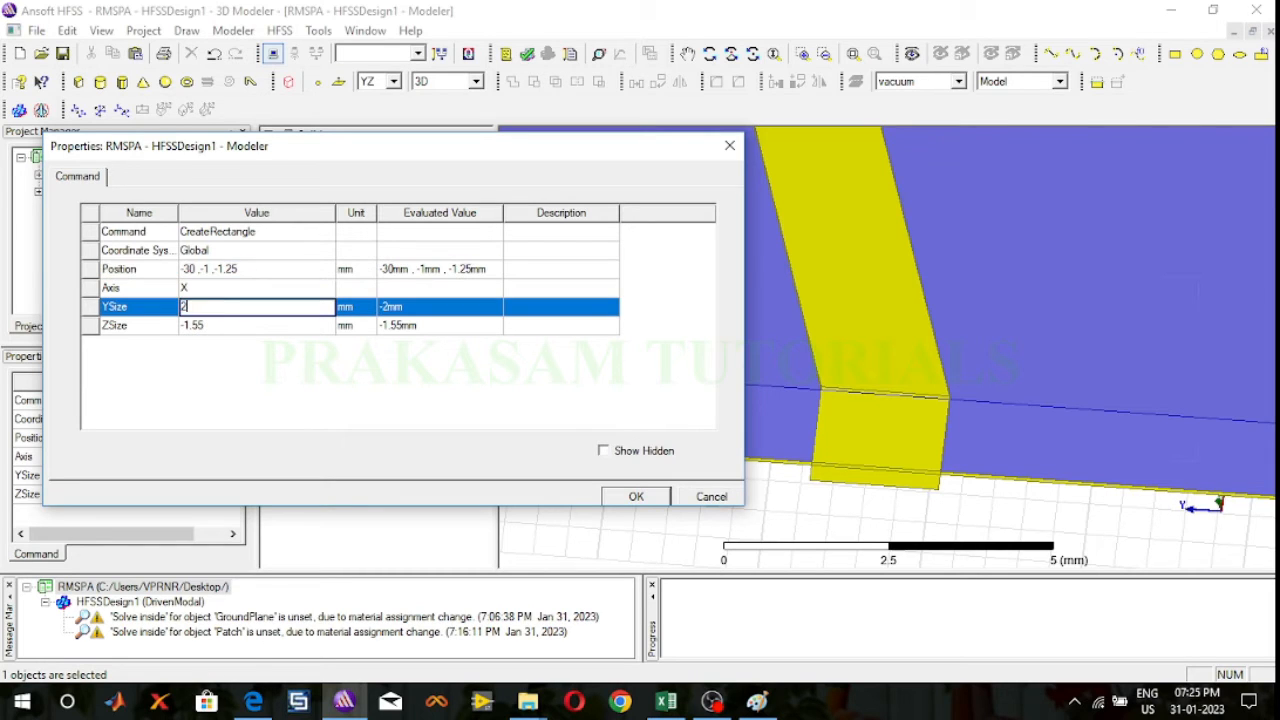
left_click(225, 326)
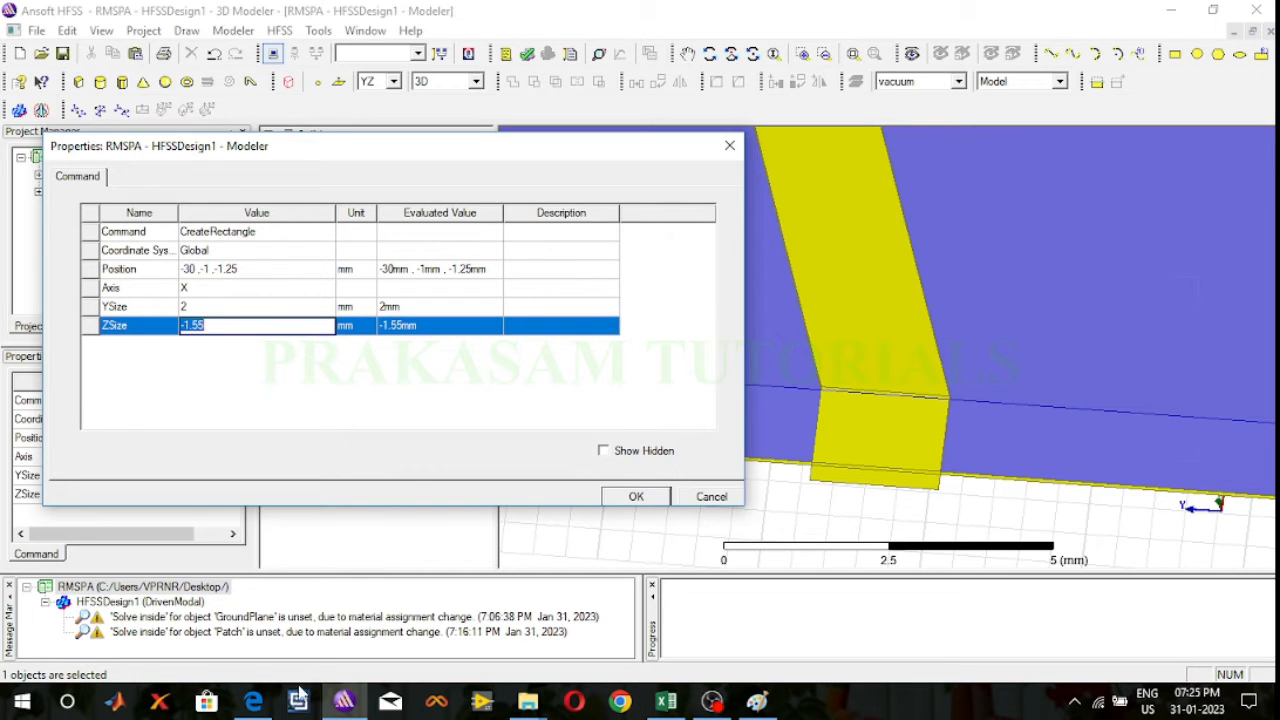
left_click(757, 702)
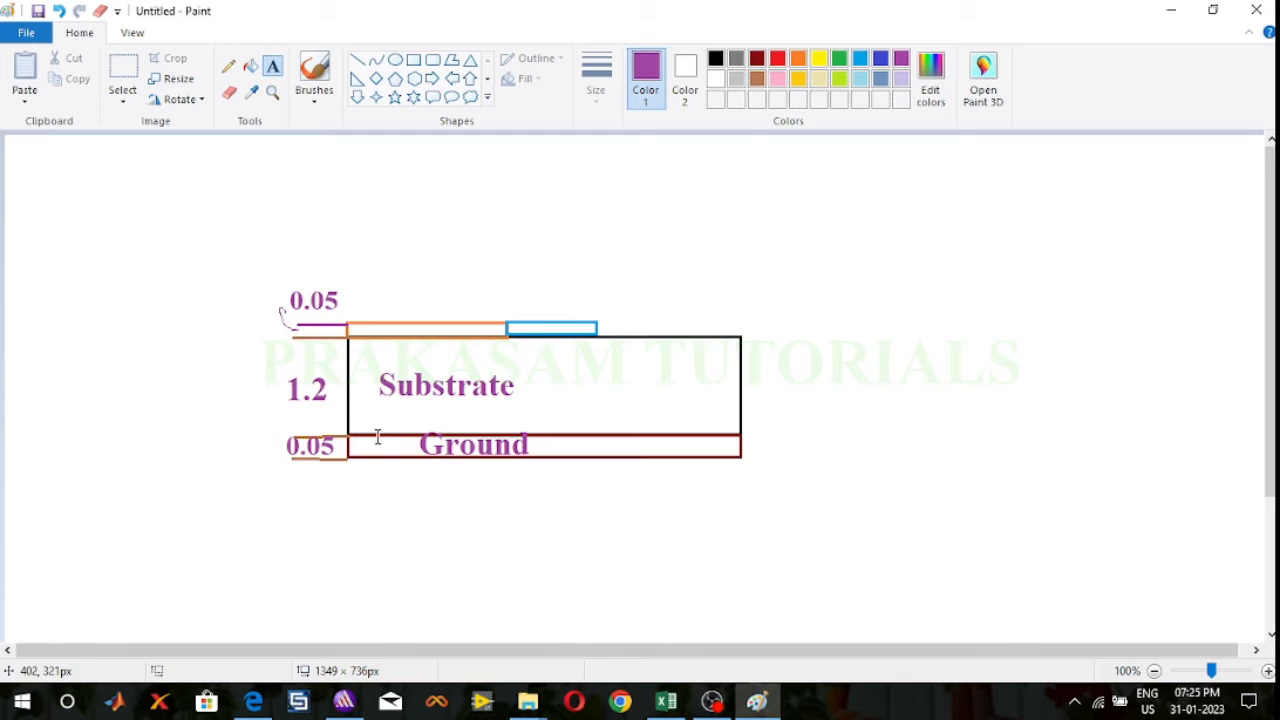
left_click(288, 322)
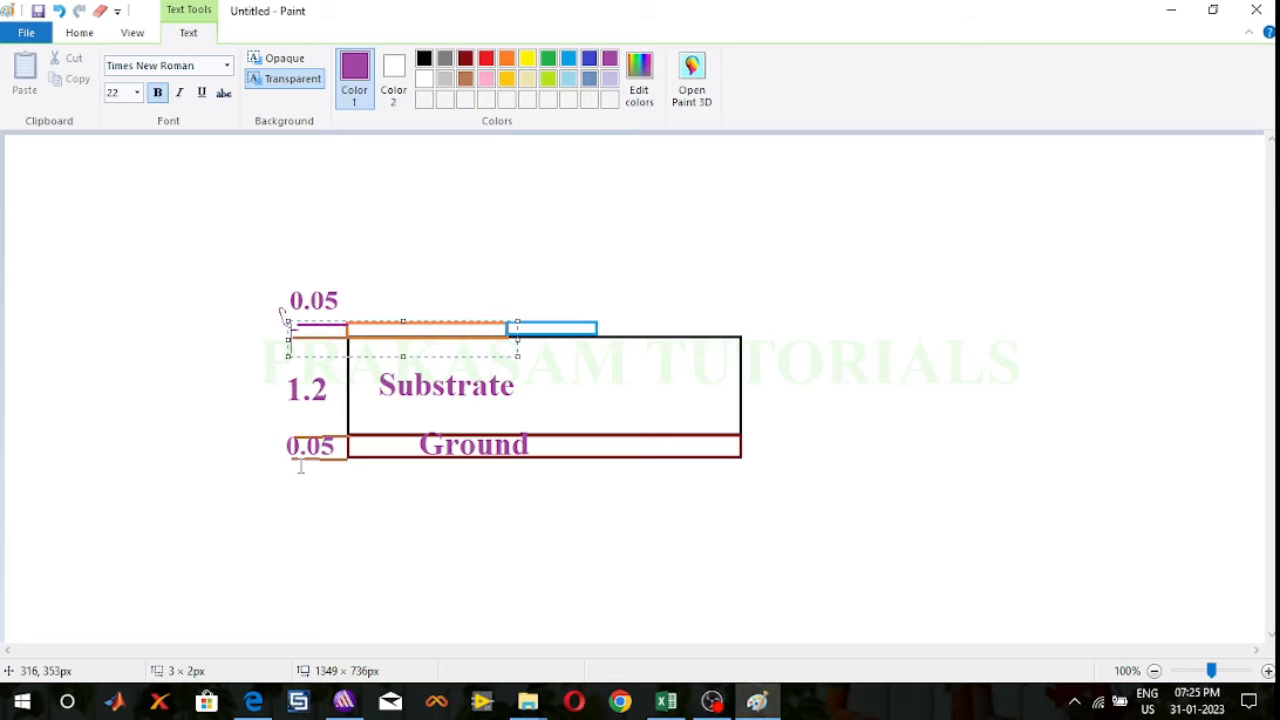
left_click(287, 382)
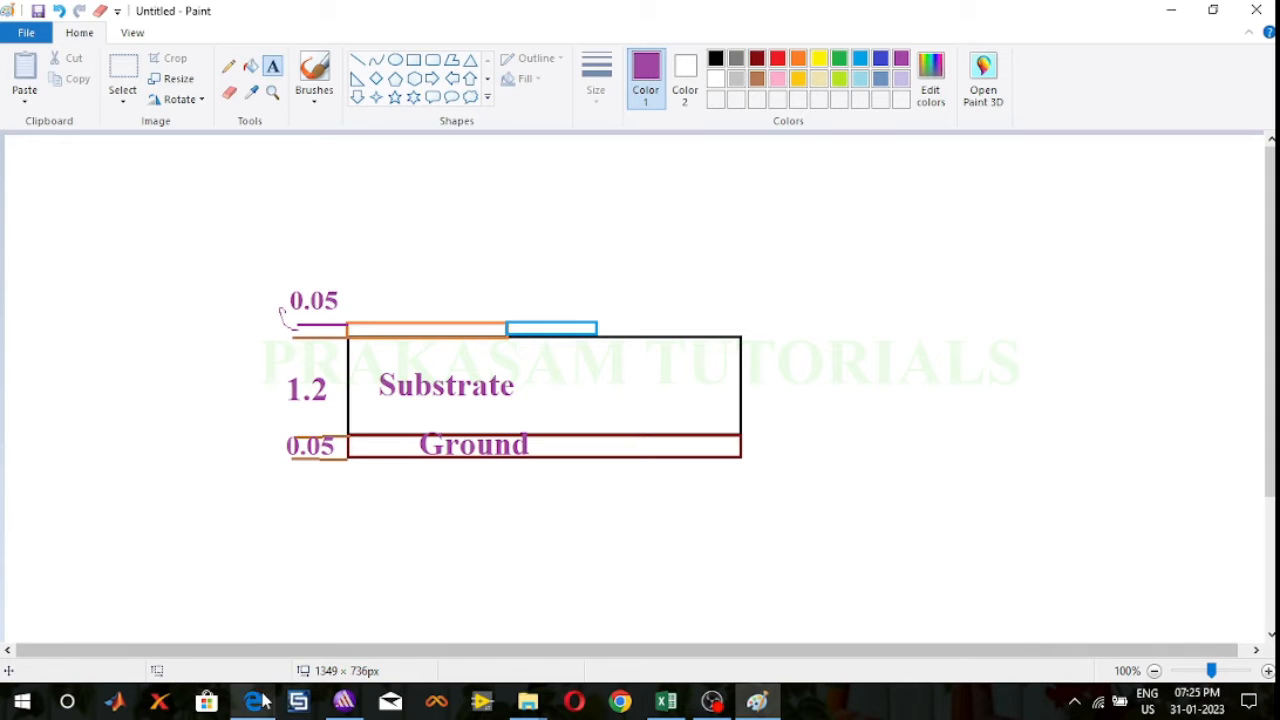
left_click(343, 701)
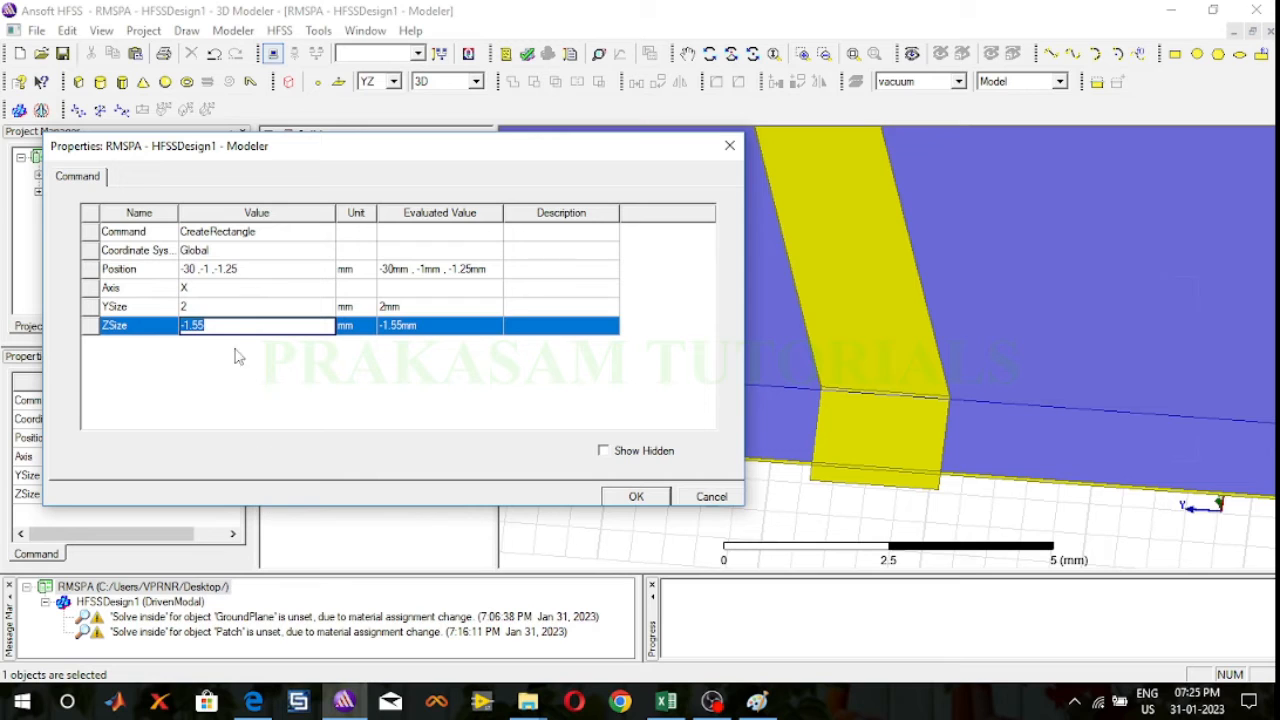
type("1.3")
left_click(645, 496)
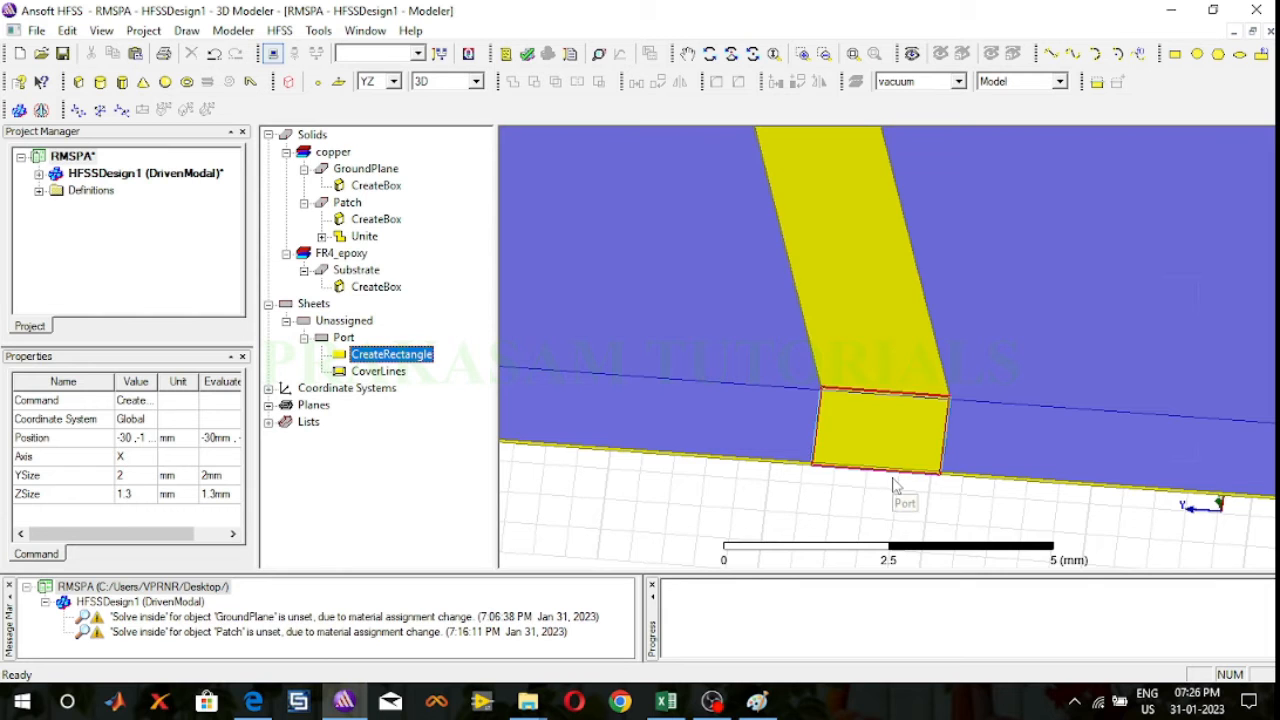
Step: Begin assigning a lumped port excitation to the Port sheet, keeping the name 1, 50 ohm resistance and 0 ohm reactance
scroll(896, 484, "up", 1)
scroll(896, 484, "up", 2)
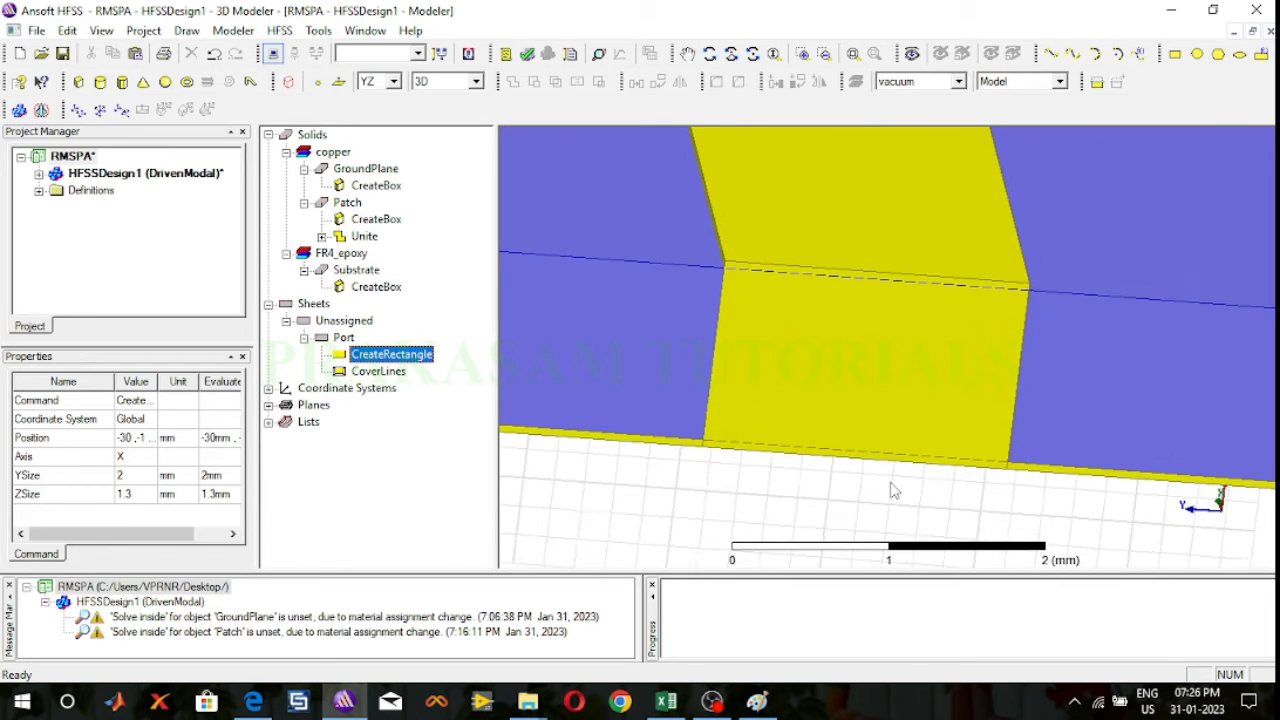
scroll(895, 490, "up", 1)
scroll(895, 490, "up", 1)
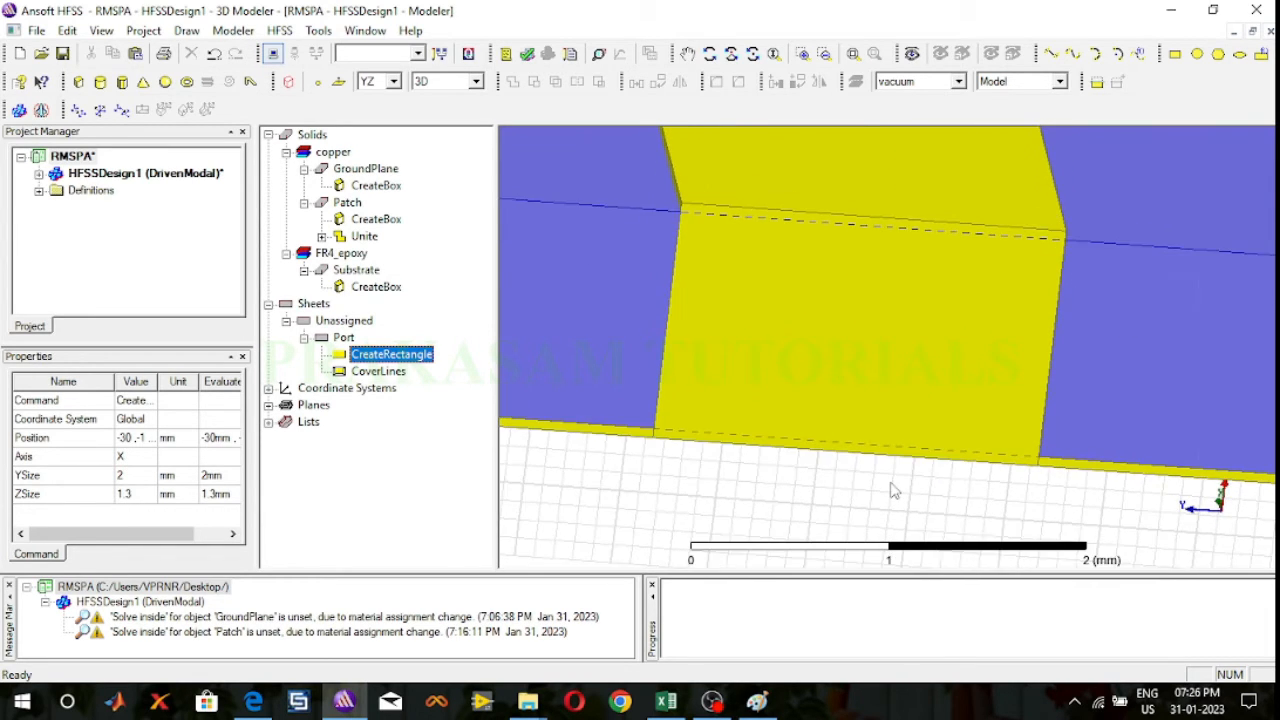
scroll(895, 490, "down", 1)
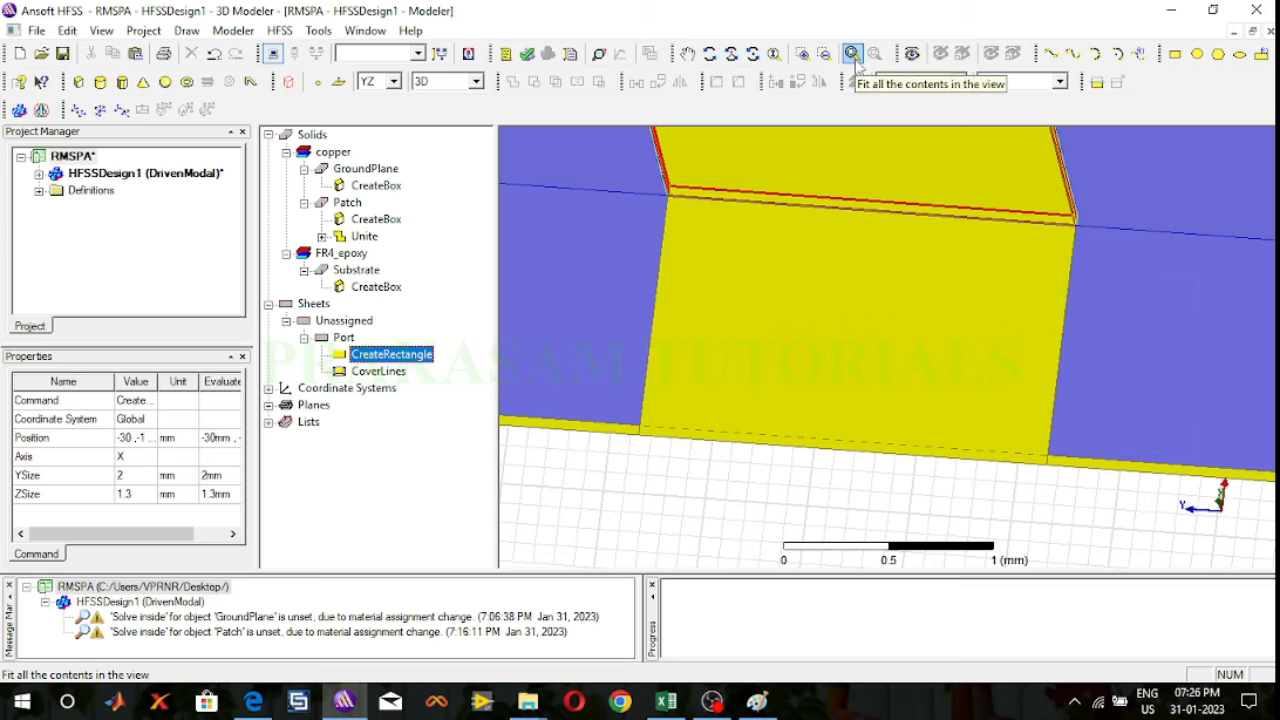
left_click(735, 503)
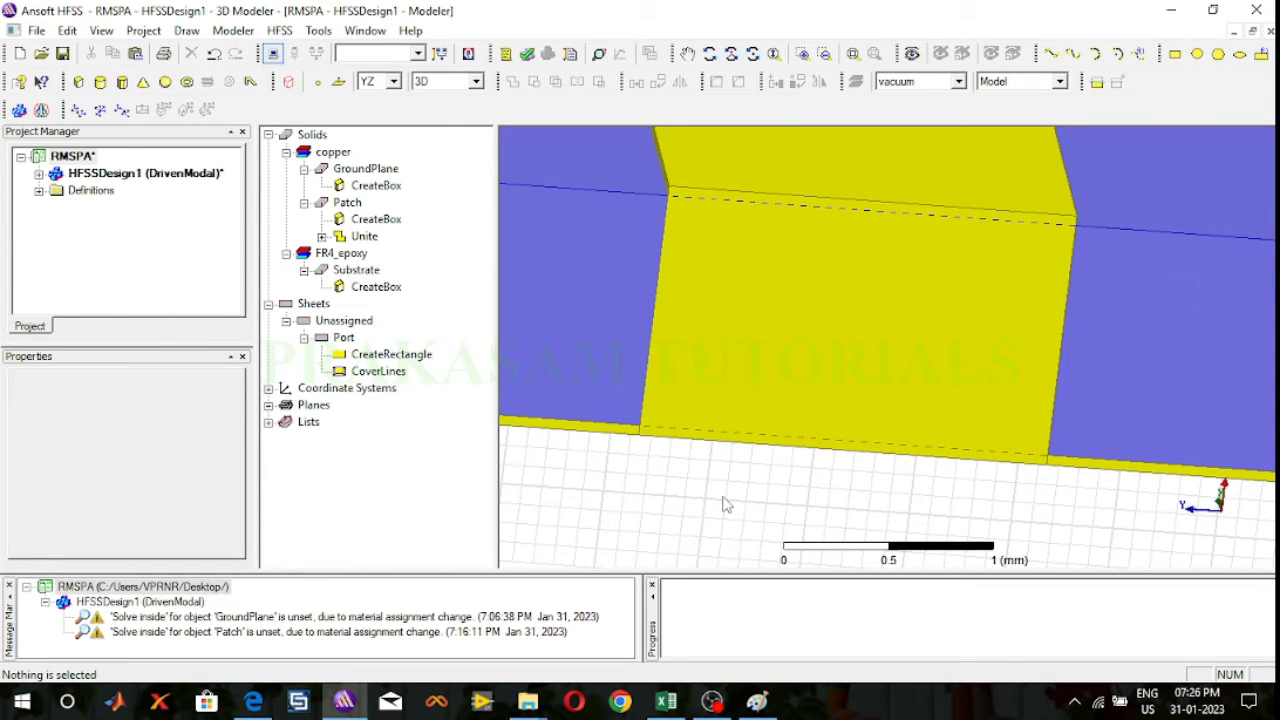
left_click(801, 348)
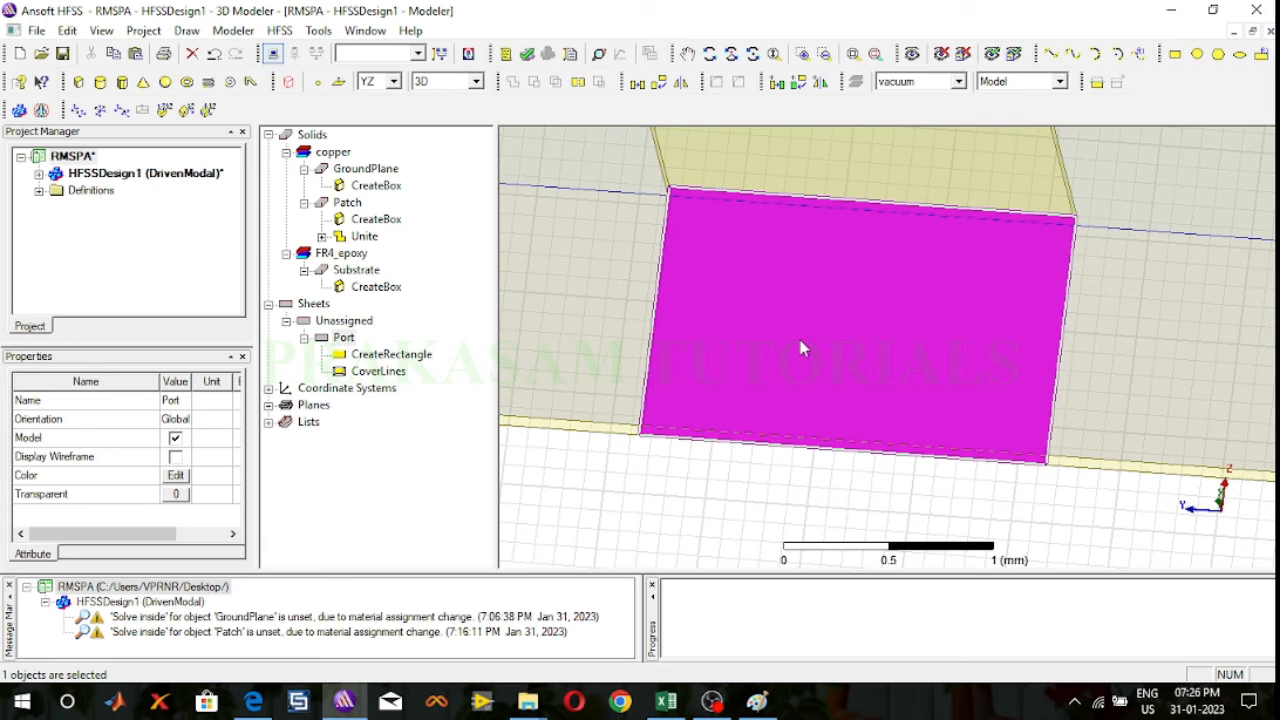
right_click(801, 348)
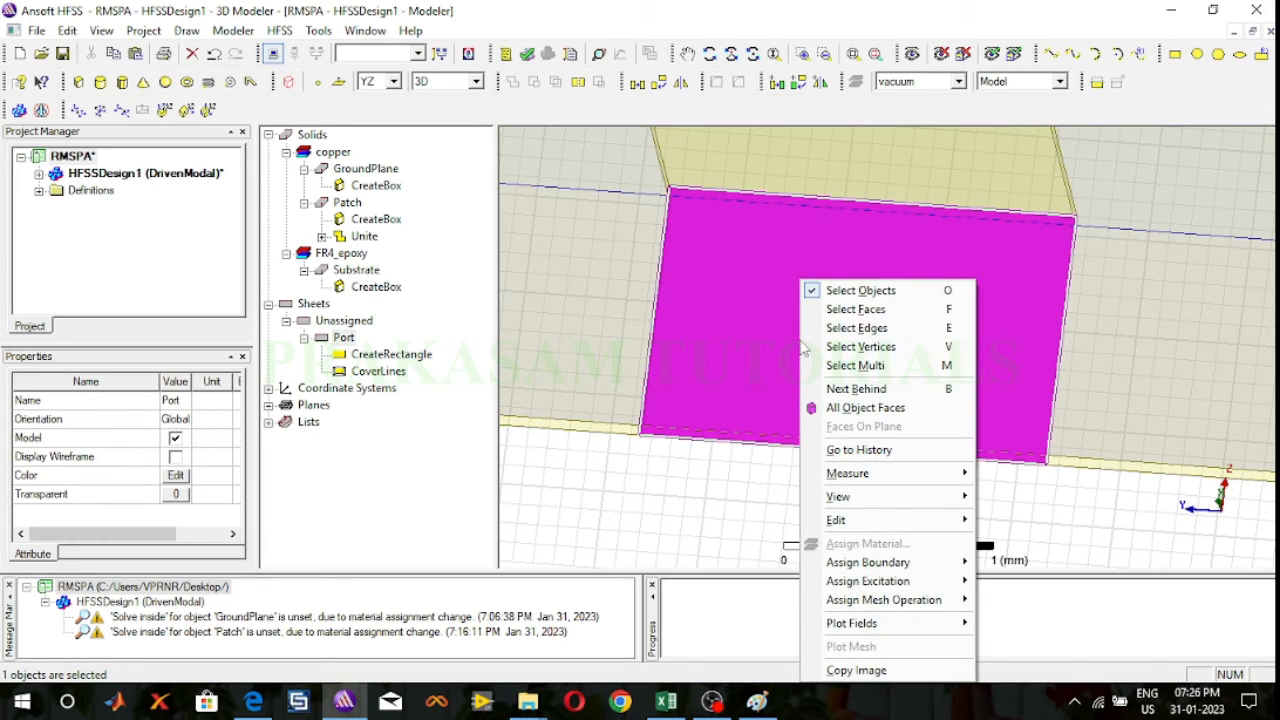
mouse_move(881, 594)
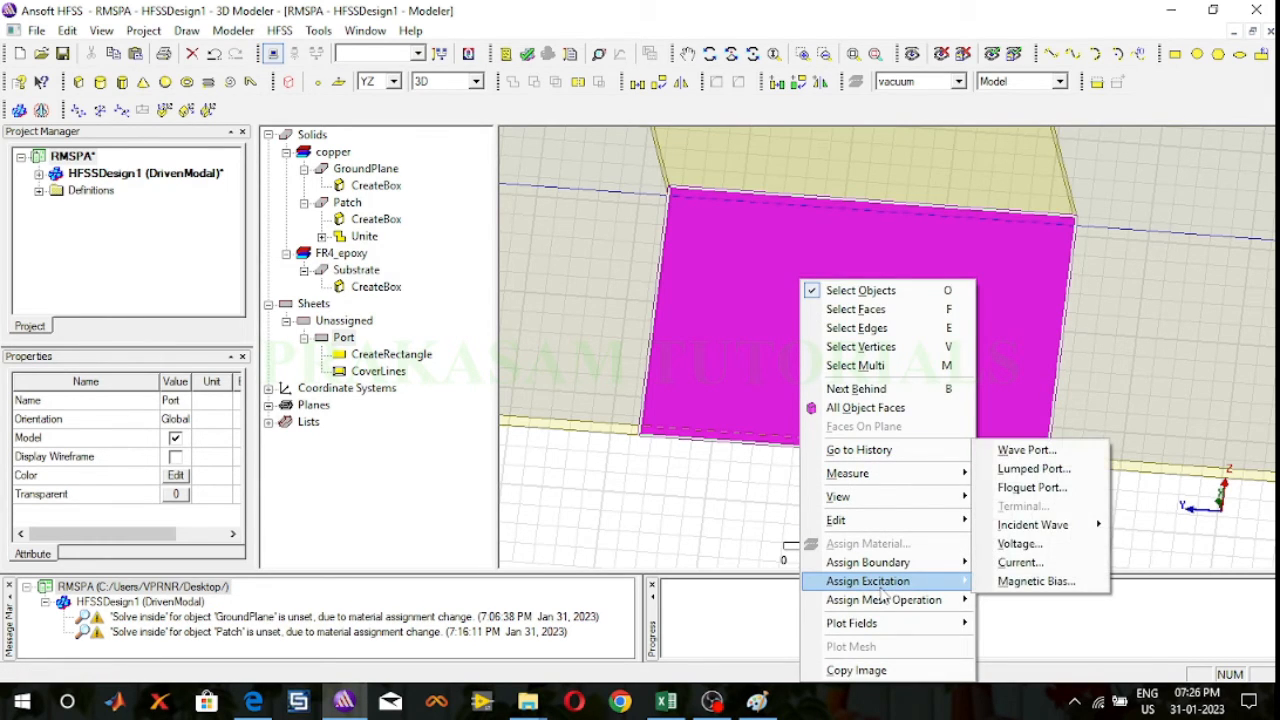
left_click(1018, 479)
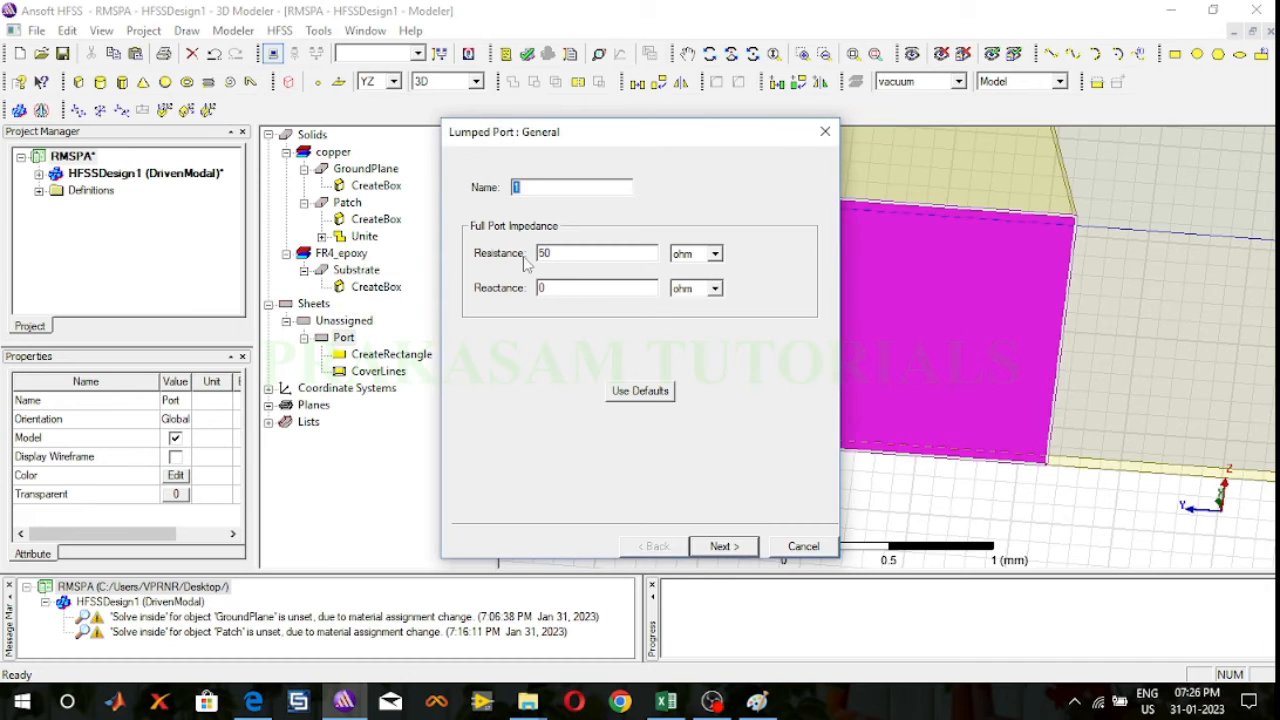
left_click(722, 547)
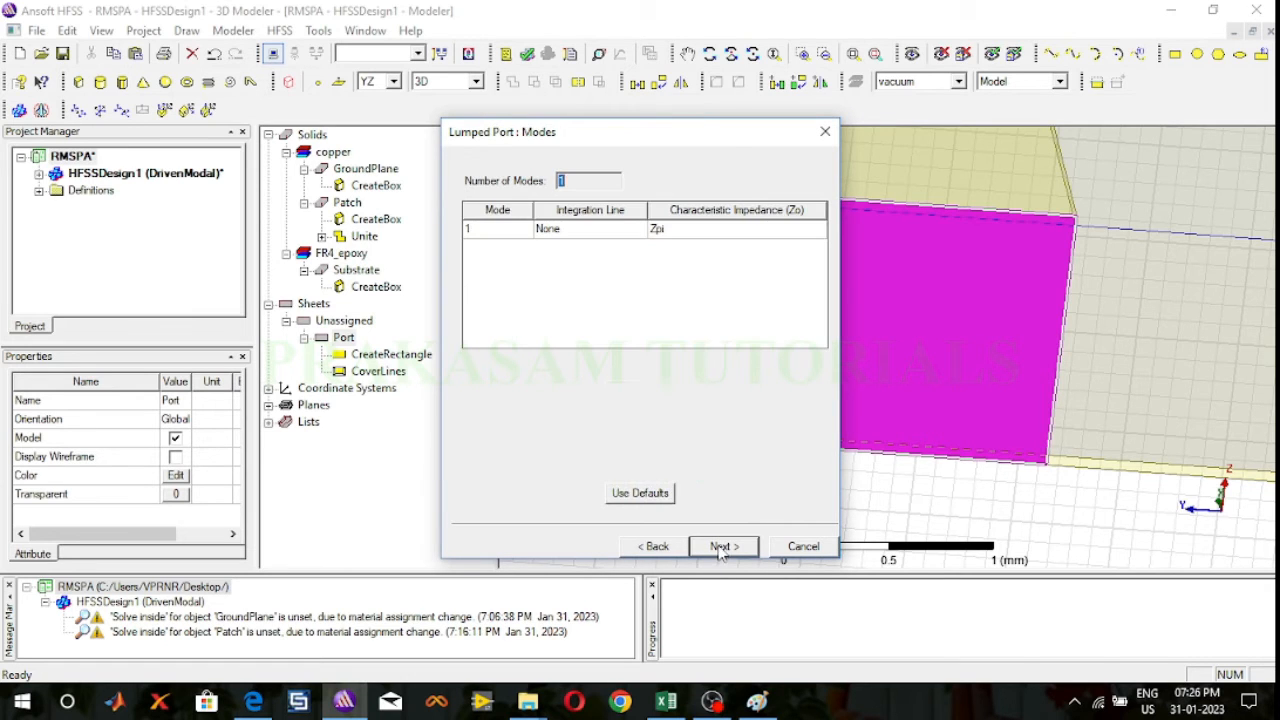
Step: Draw the port's integration line from its bottom edge center to its top edge center and finish with all modes renormalized to 50 ohm
left_click(560, 228)
left_click(575, 260)
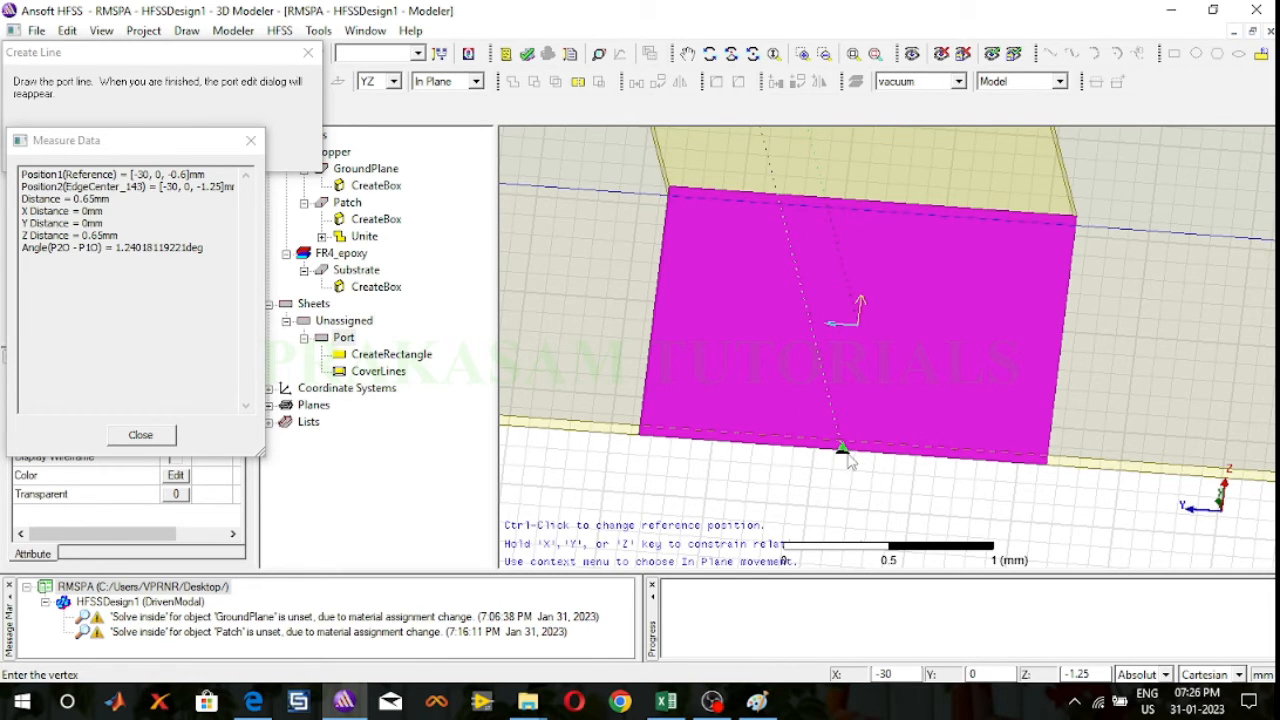
left_click(846, 456)
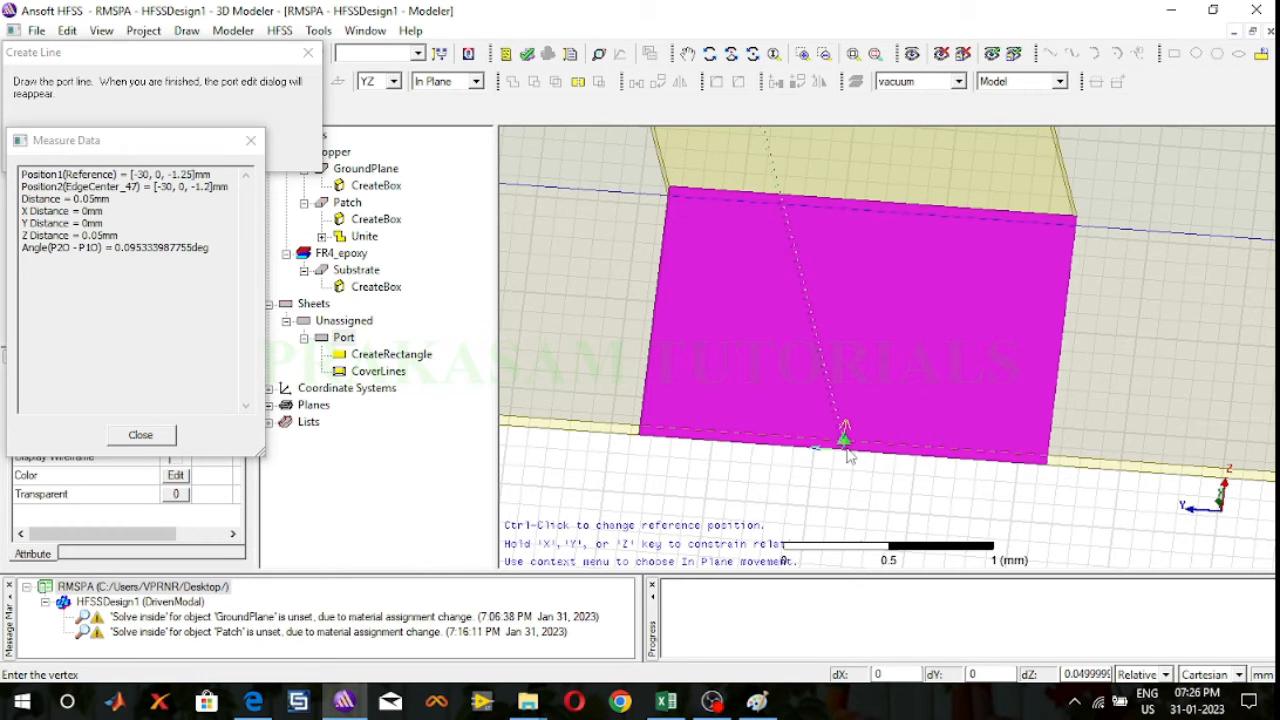
left_click(872, 203)
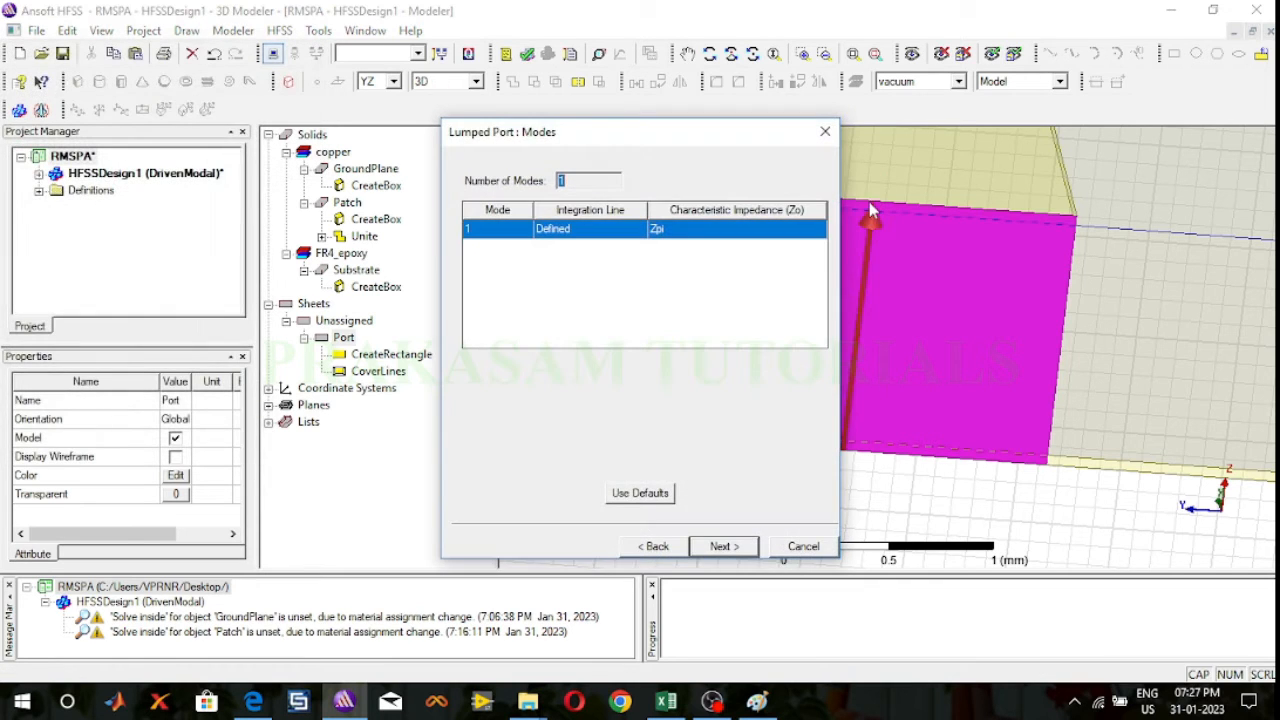
left_click(722, 547)
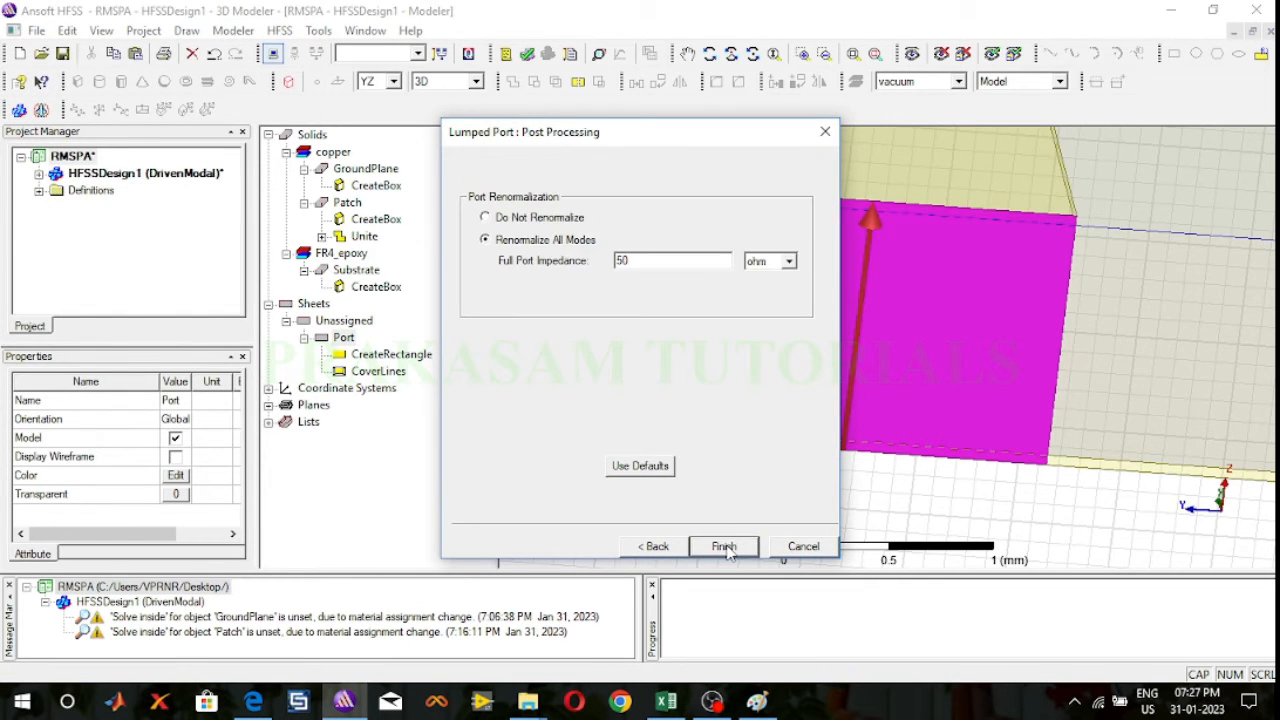
left_click(724, 547)
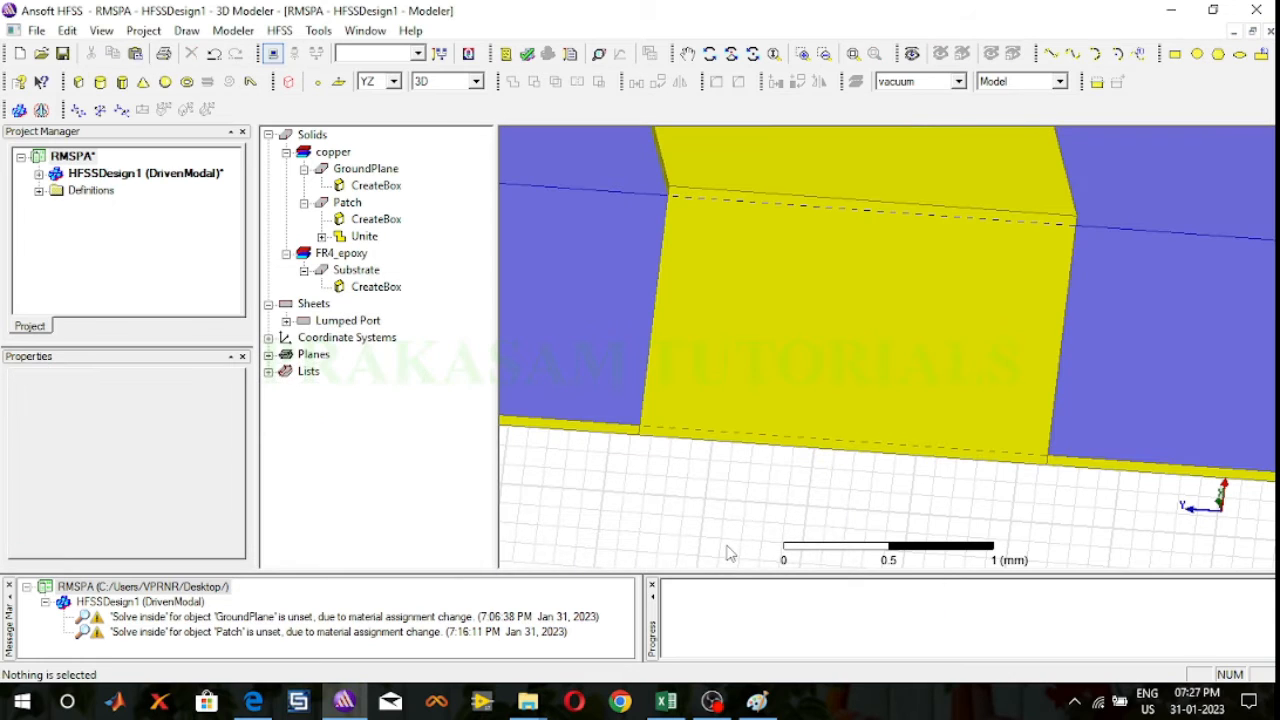
Step: Expand the design's excitations and select lumped port 1 to inspect it on the model
left_click(38, 173)
left_click(57, 207)
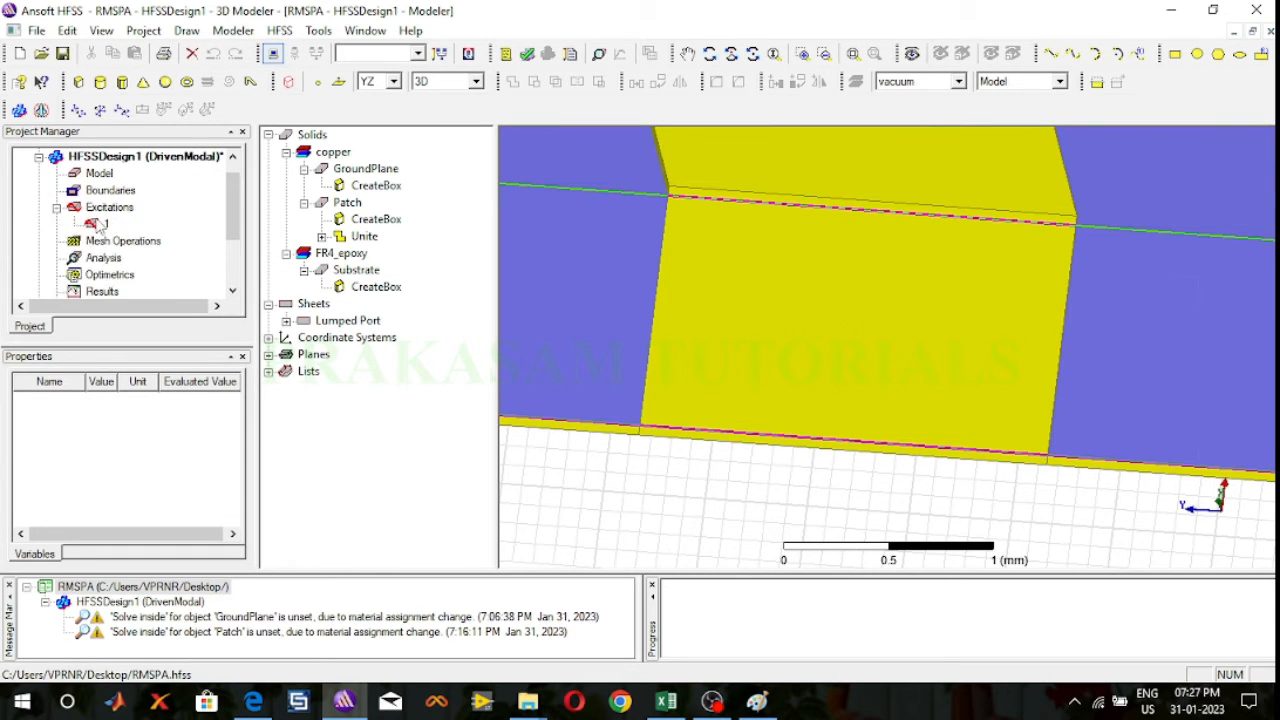
left_click(102, 223)
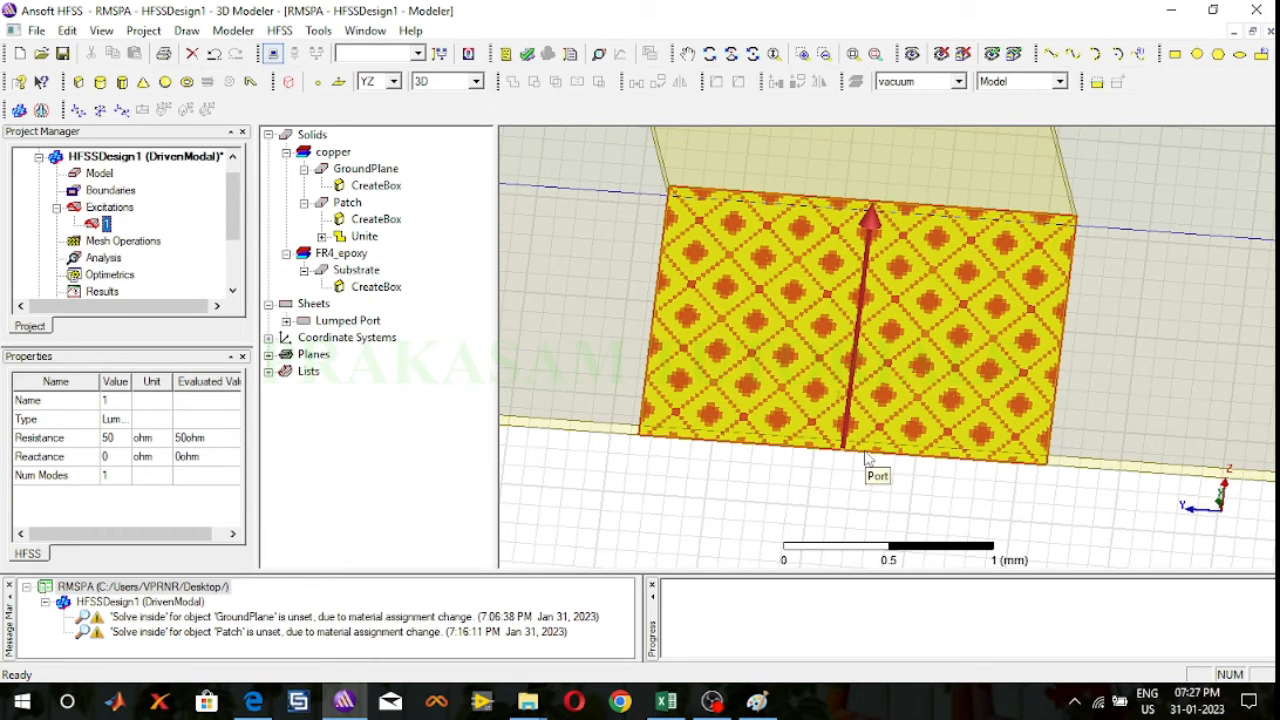
Step: Draw a box on the XY plane from position 30, 46, 0 mm, about 45 mm by 47 mm and 4 mm high
left_click(851, 55)
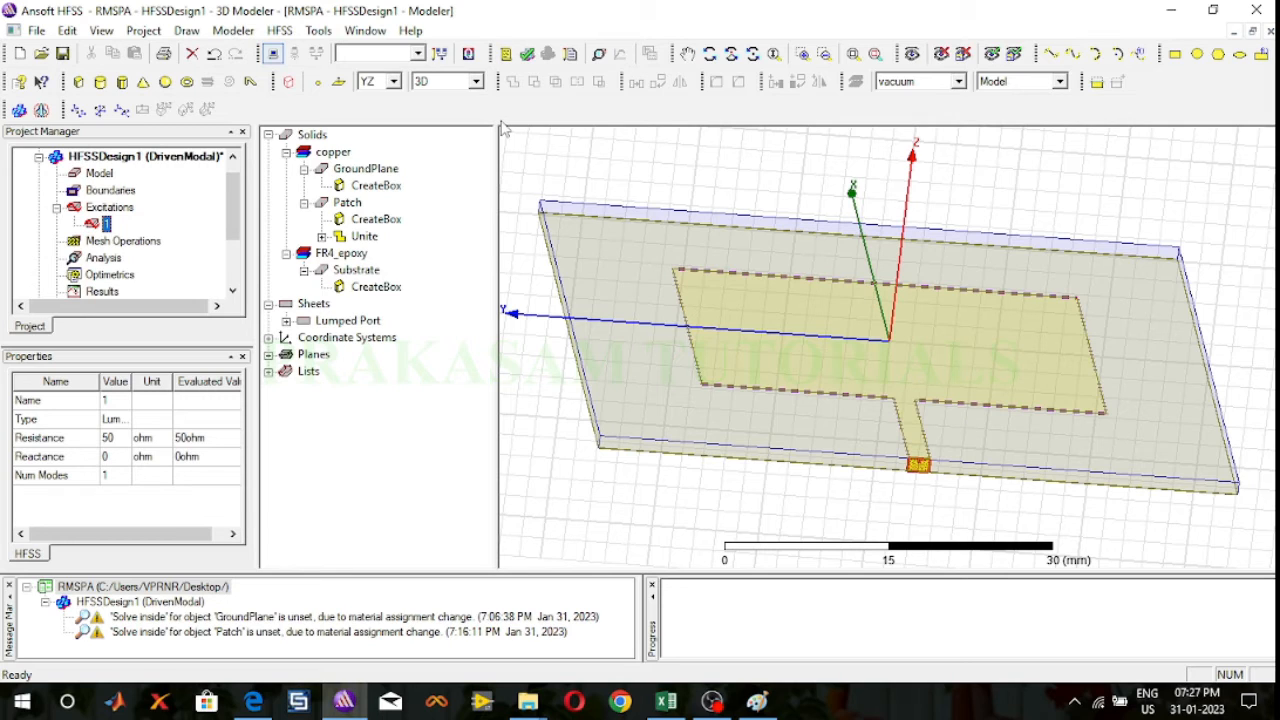
left_click(395, 82)
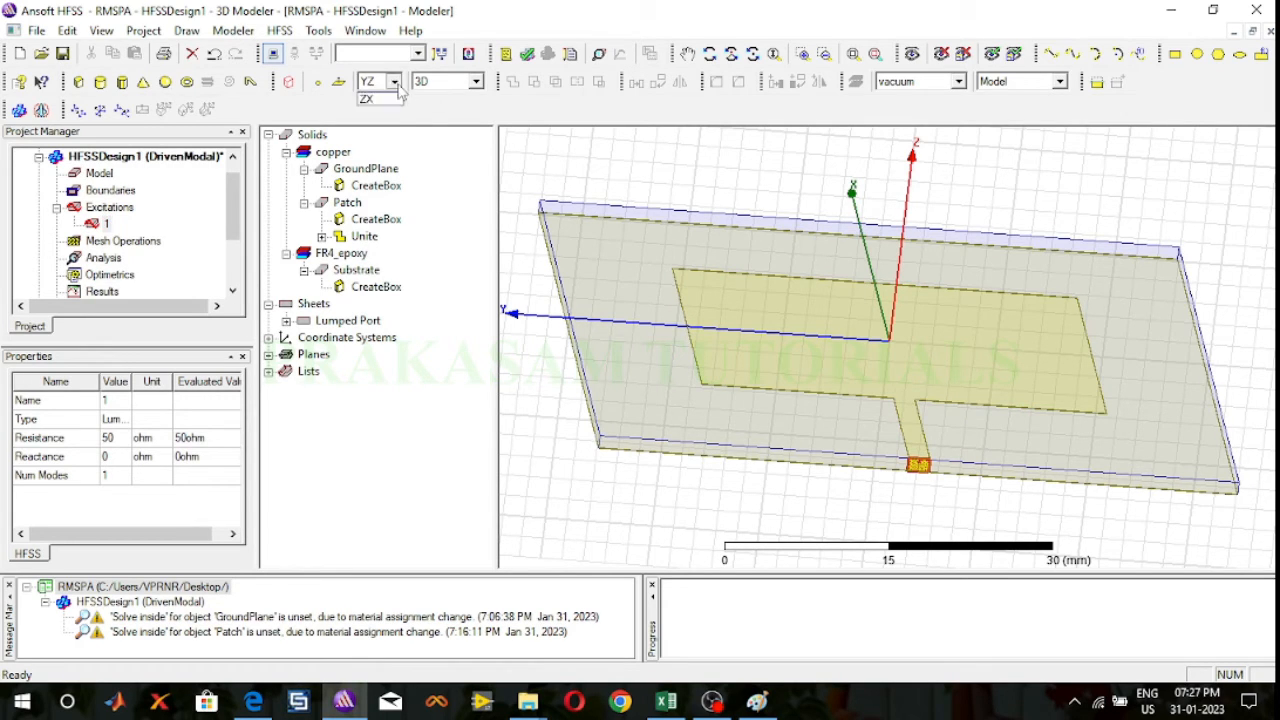
left_click(368, 99)
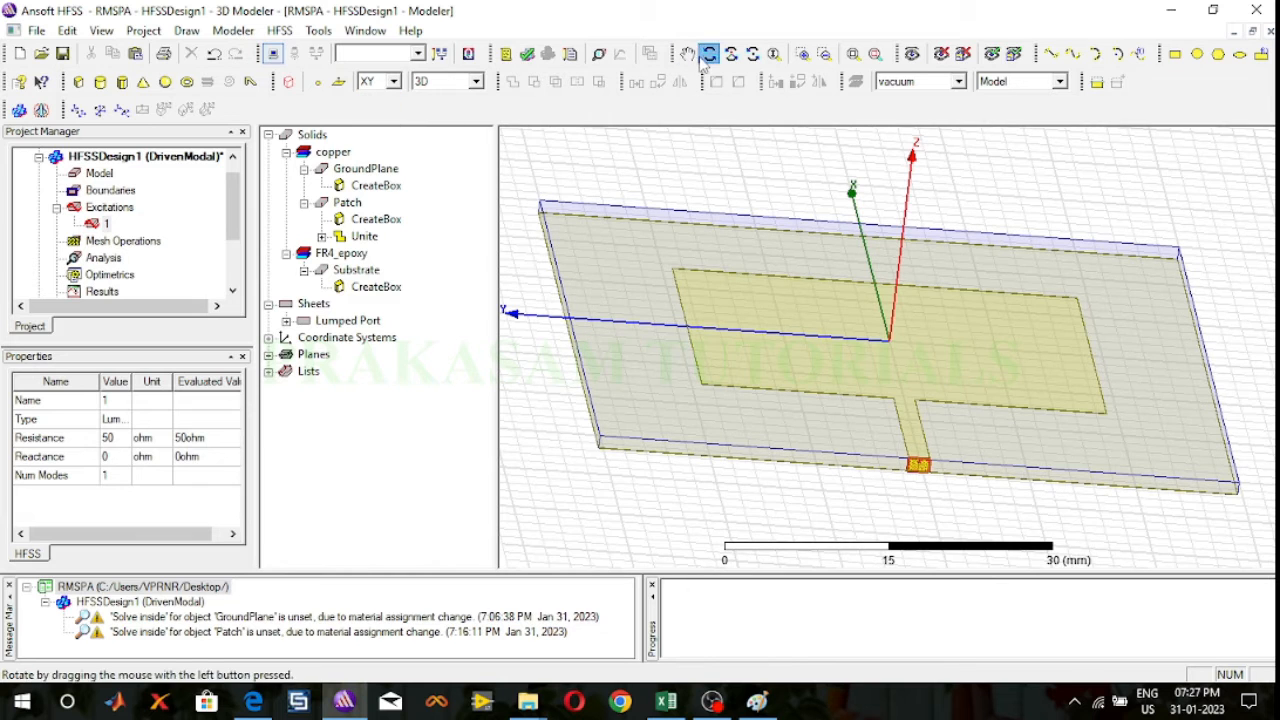
left_click(709, 53)
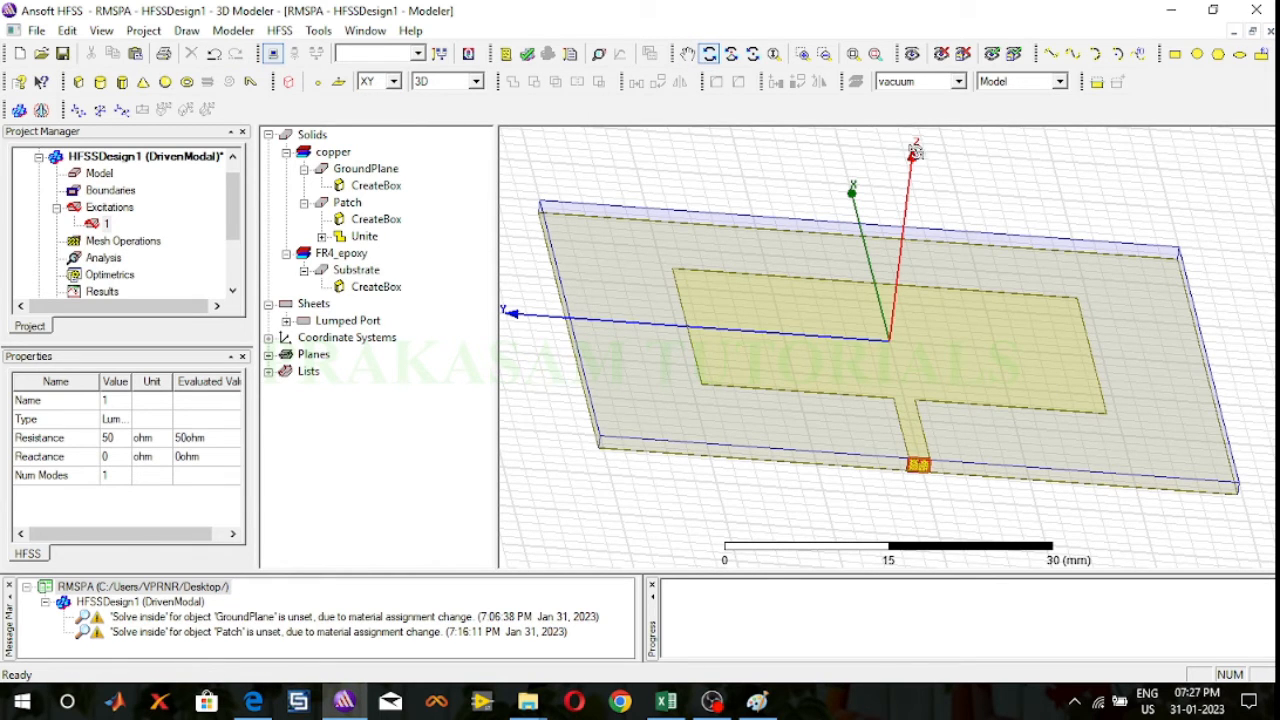
left_click_drag(1173, 390, 1092, 412)
left_click(852, 53)
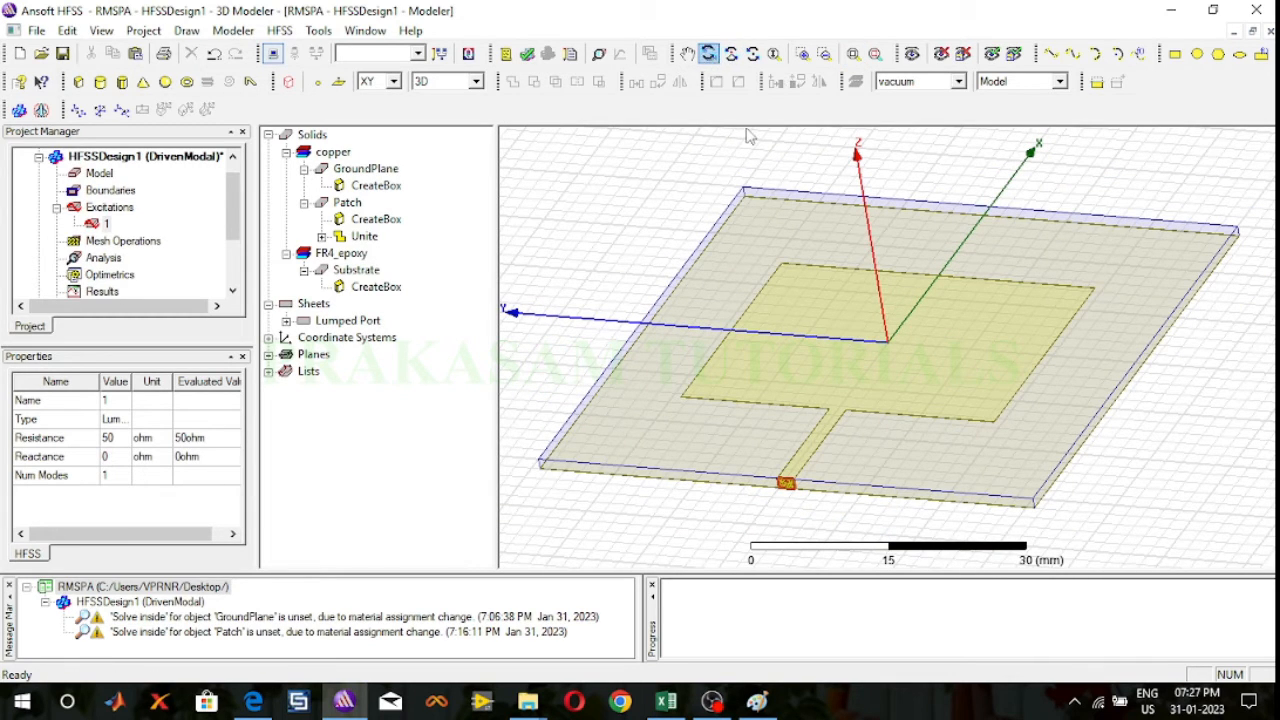
left_click(620, 220)
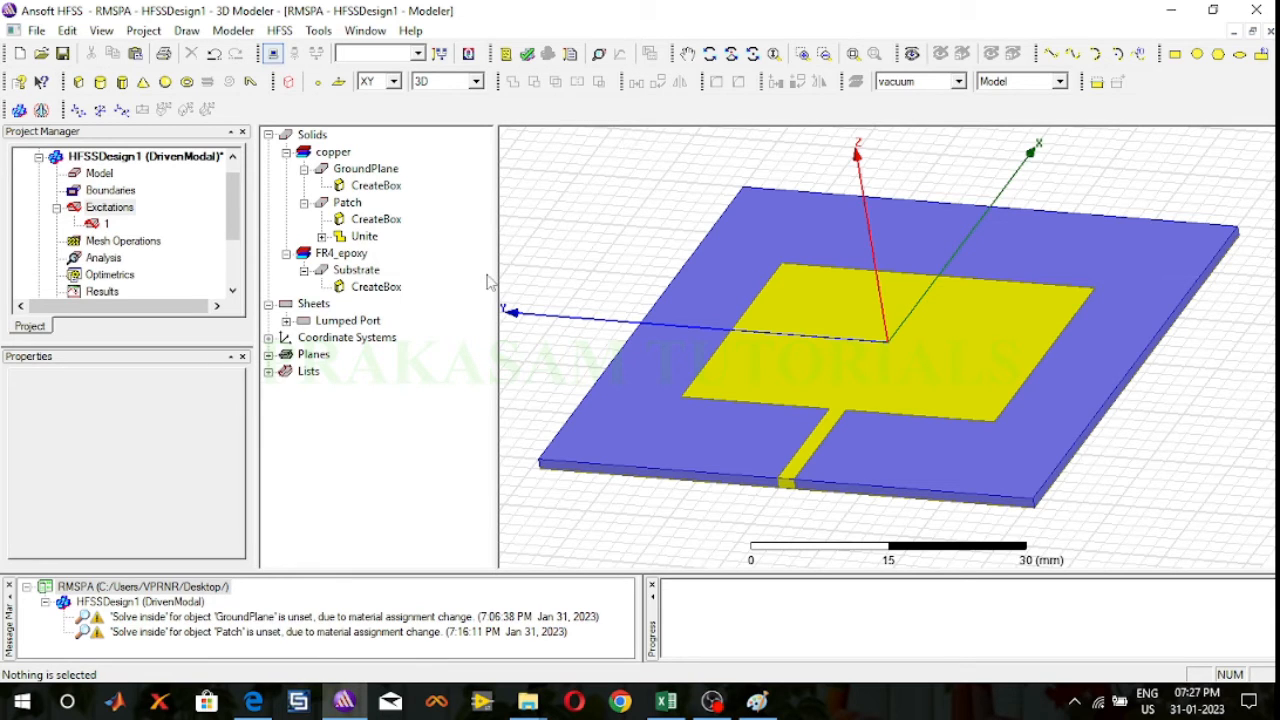
left_click(78, 108)
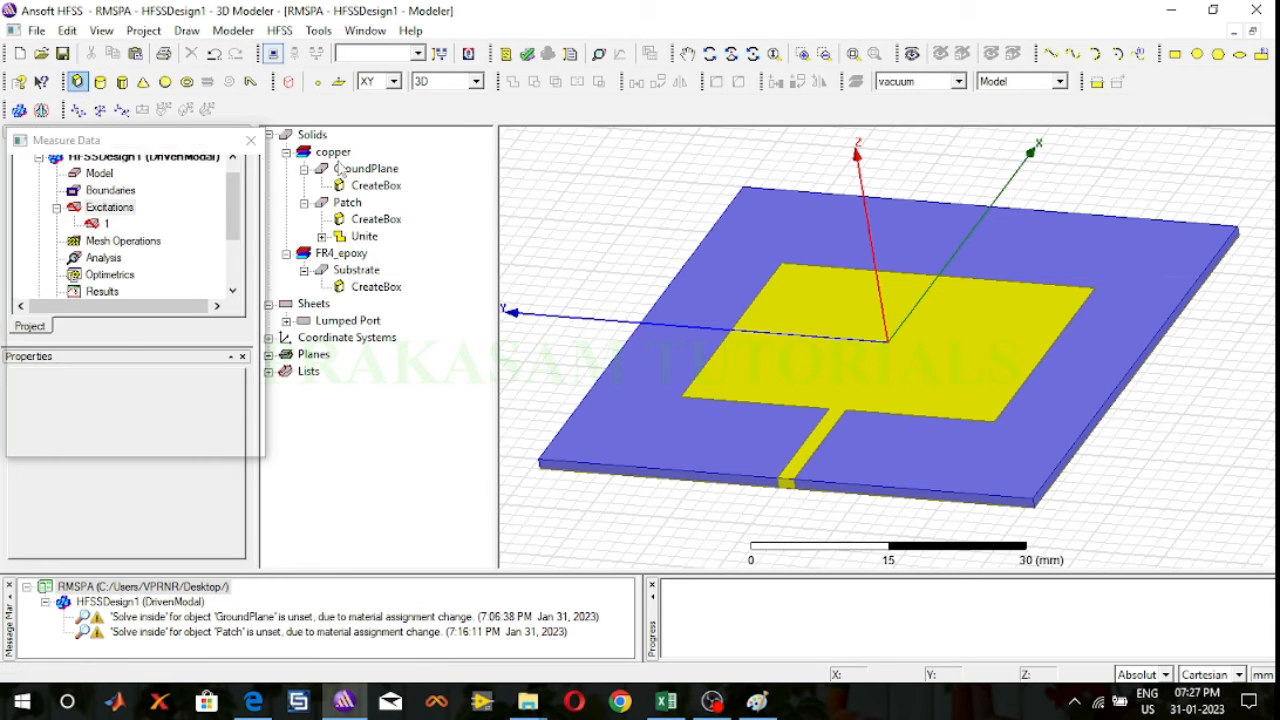
left_click(612, 177)
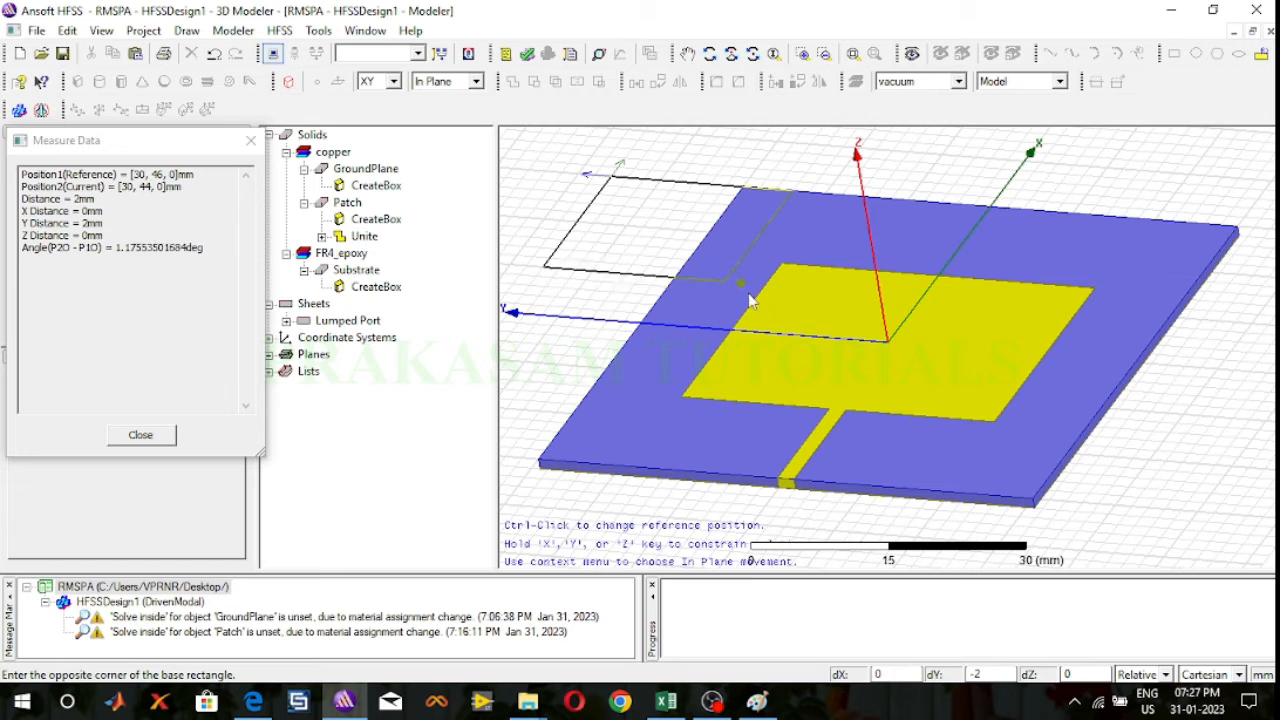
left_click(846, 398)
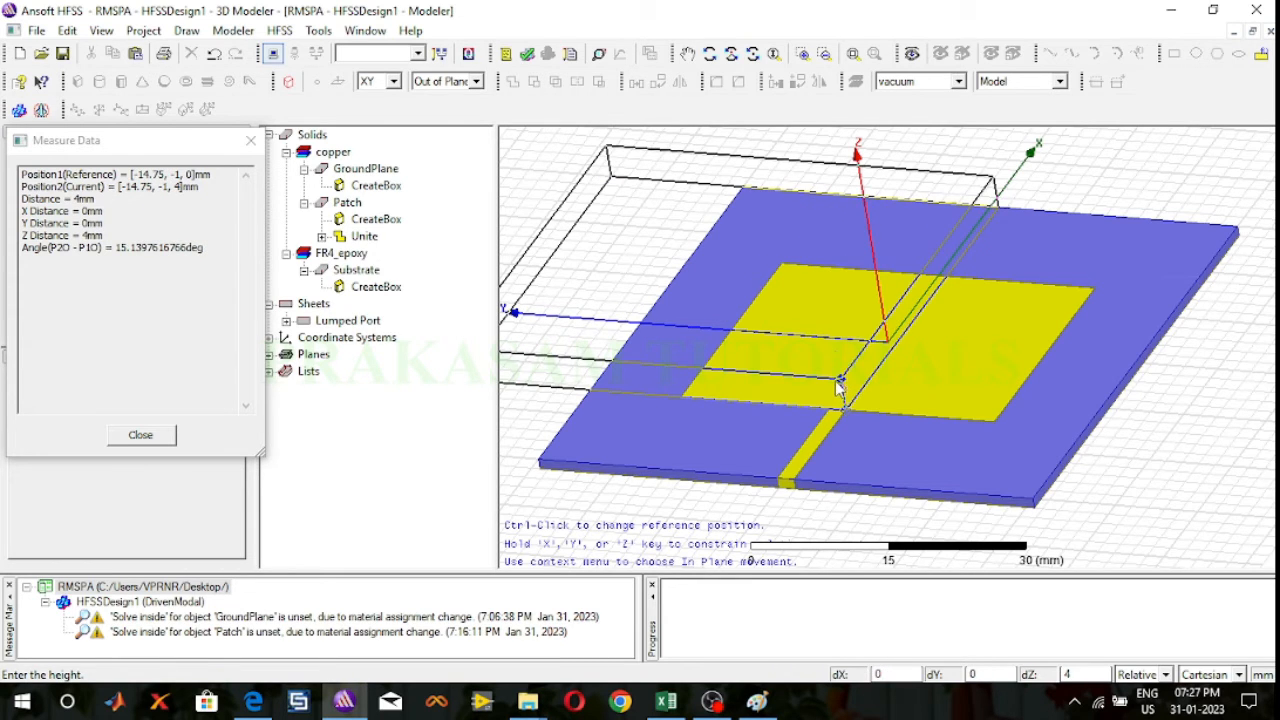
left_click(838, 386)
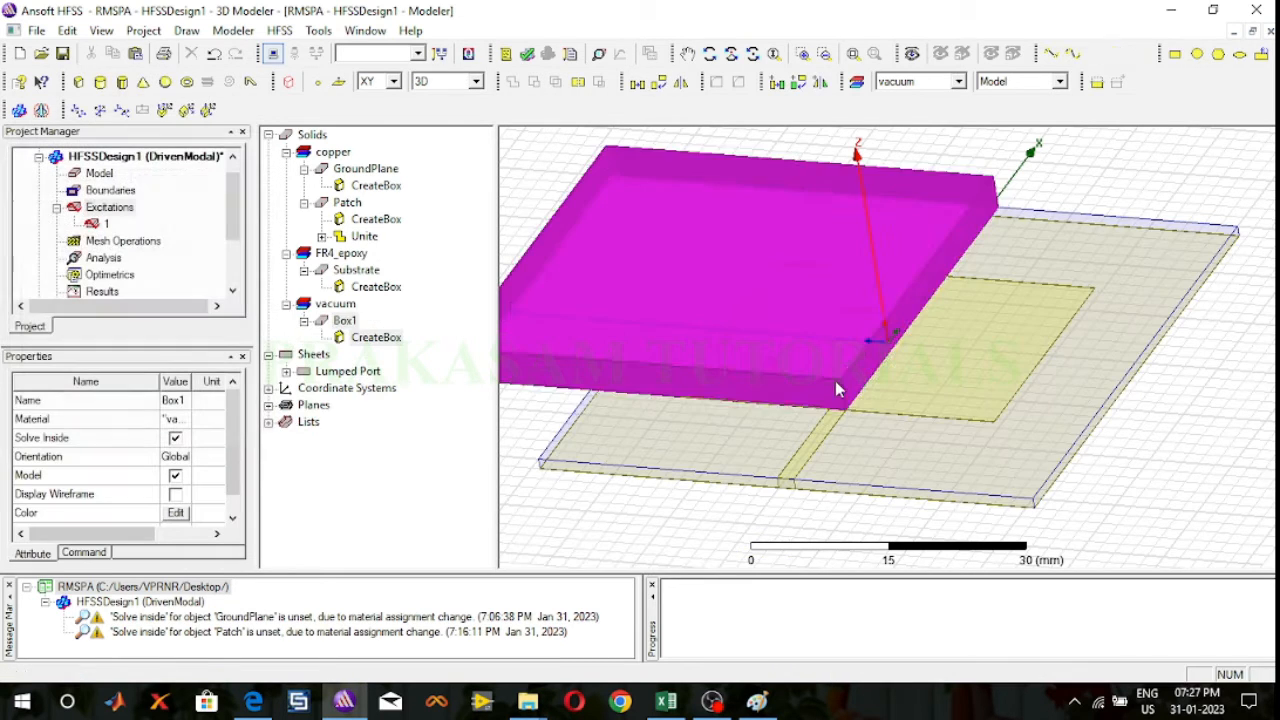
Step: Rename the newly drawn box as RadiationBoundary in its attribute properties
double_click(346, 320)
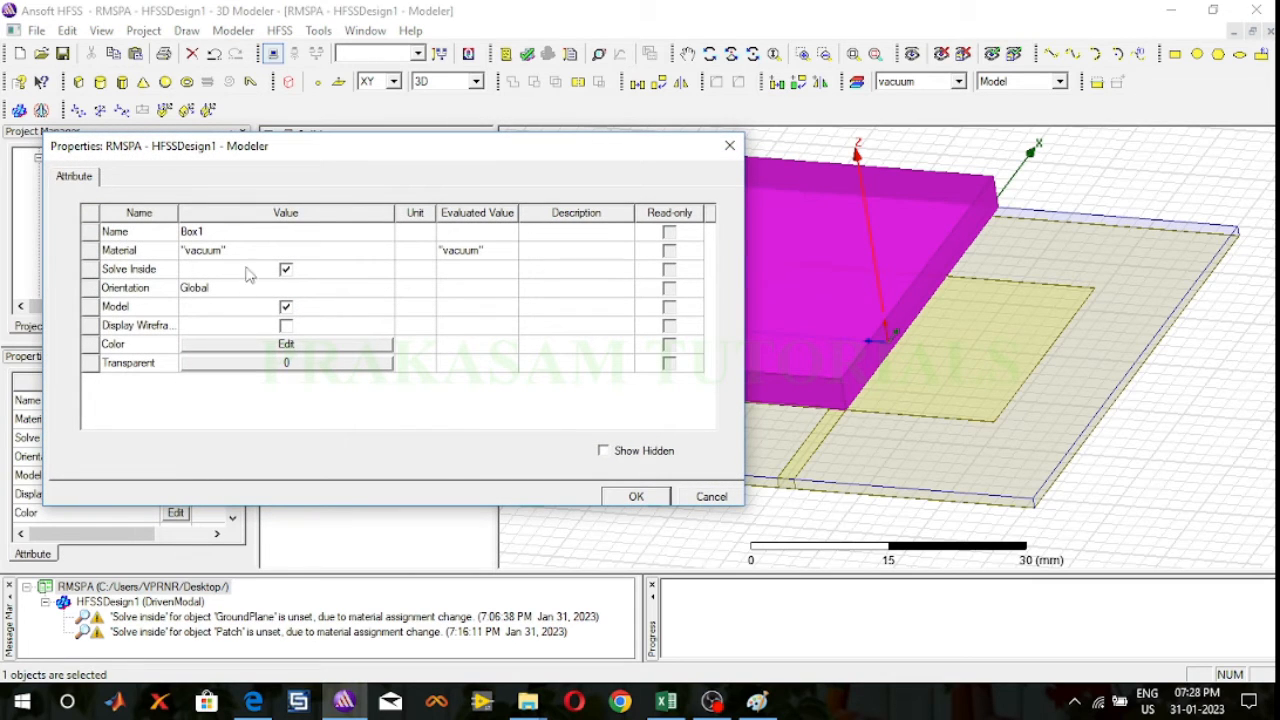
left_click(245, 231)
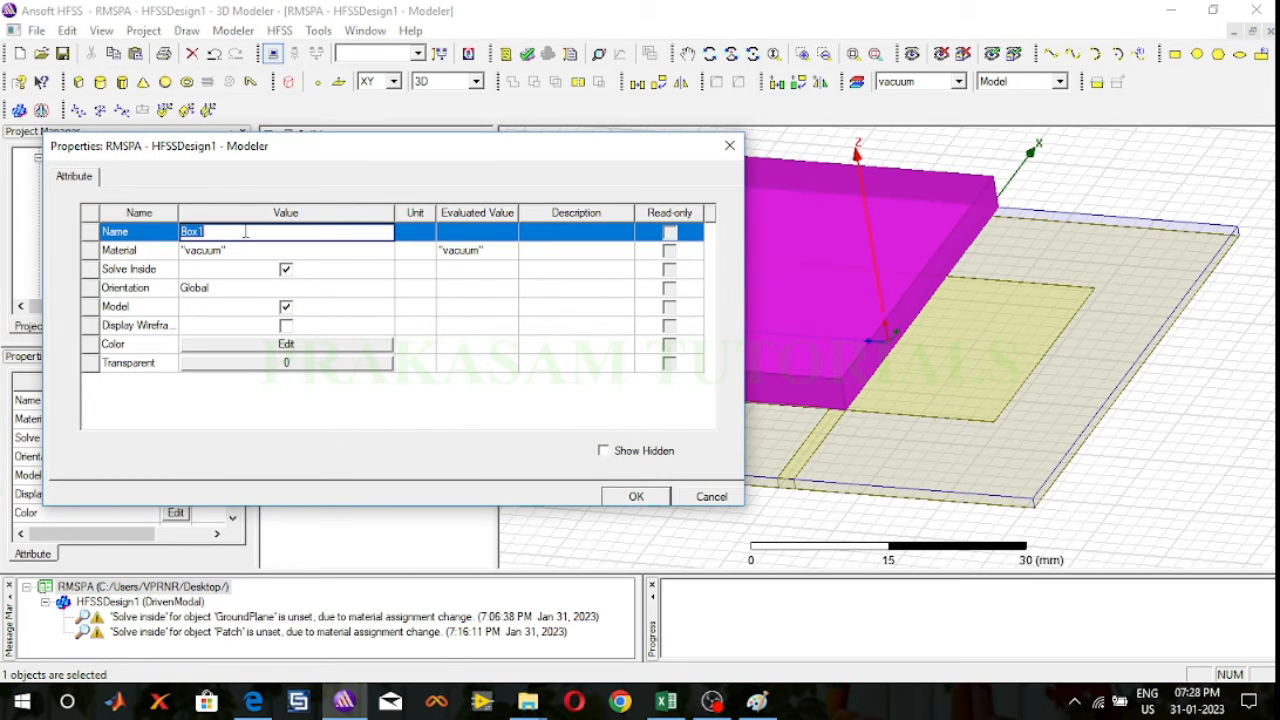
type("RadiationBoundary")
Step: Change the RadiationBoundary box's material to air from the system materials library
left_click(237, 250)
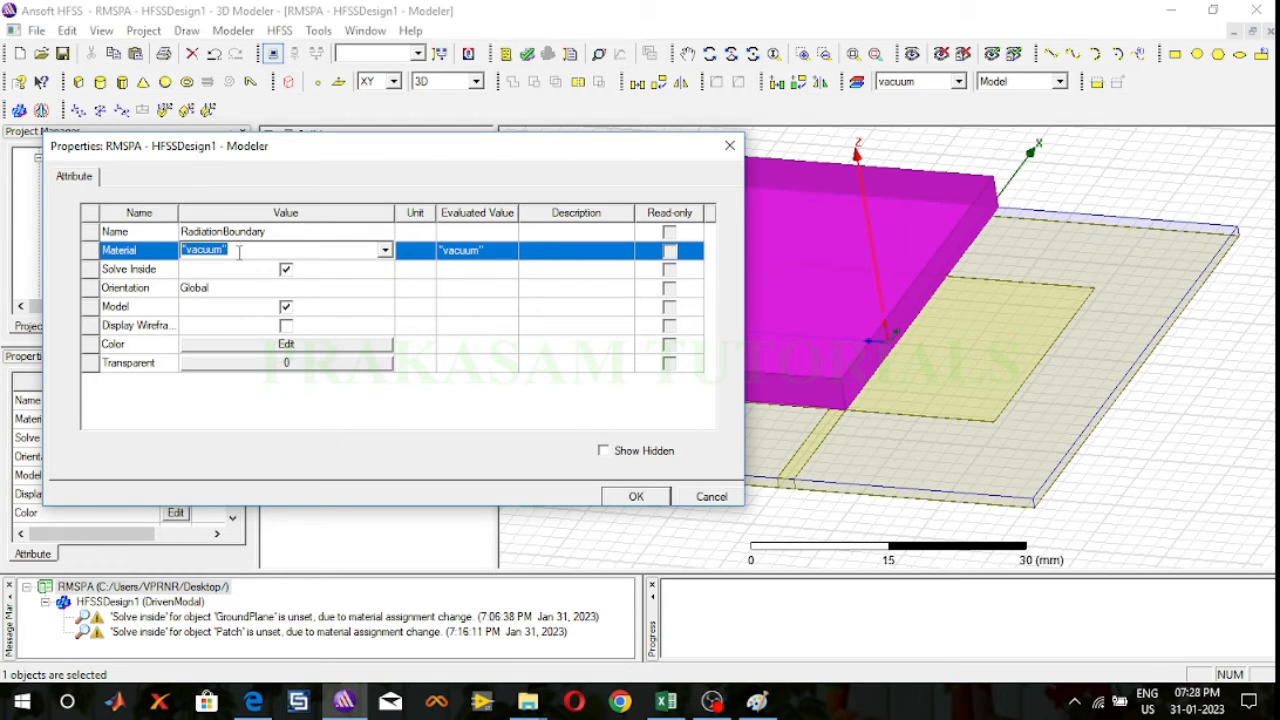
left_click(385, 250)
left_click(335, 268)
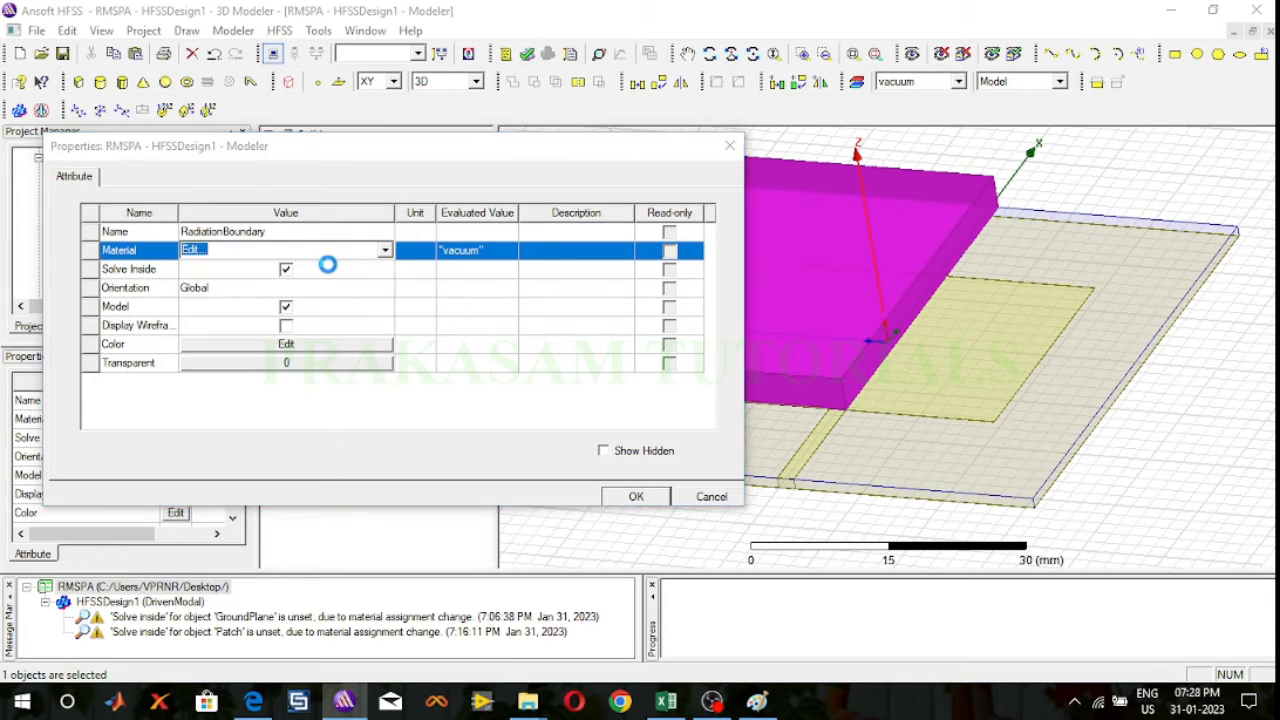
left_click(144, 176)
type("air")
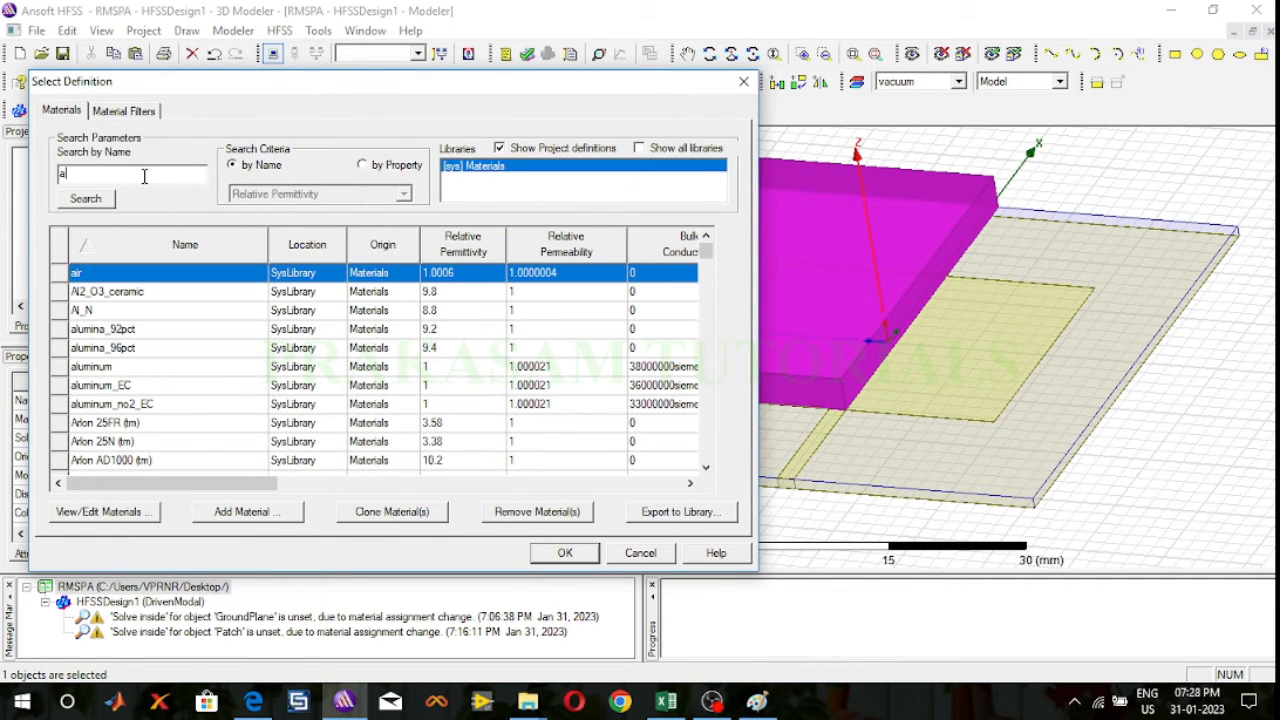
left_click(562, 553)
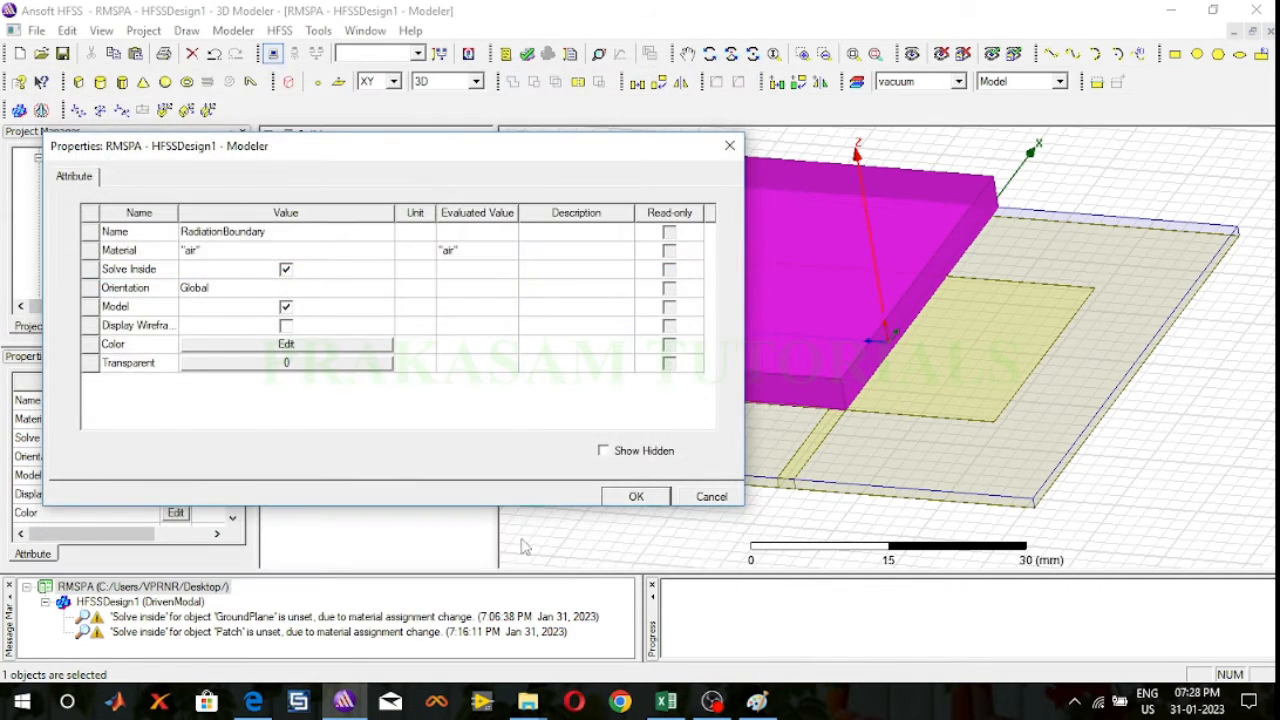
Step: Change the RadiationBoundary box's color to the bright yellow-green basic color
left_click(268, 348)
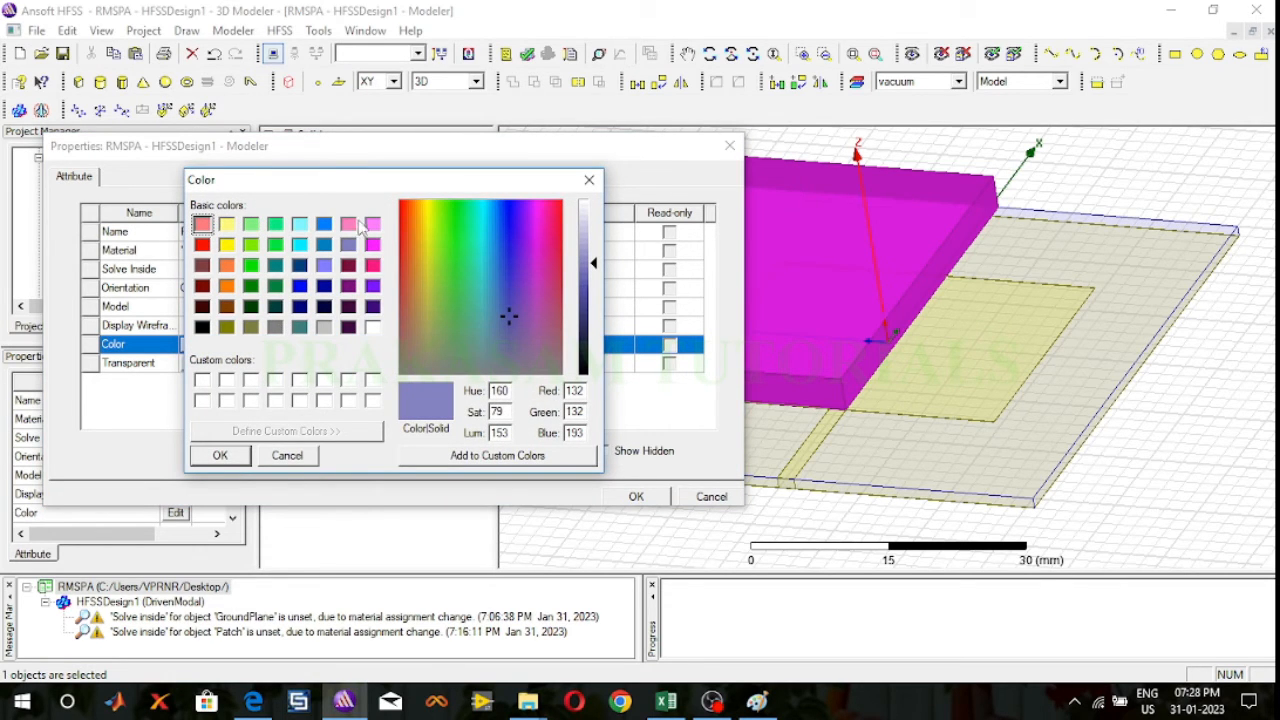
left_click(253, 226)
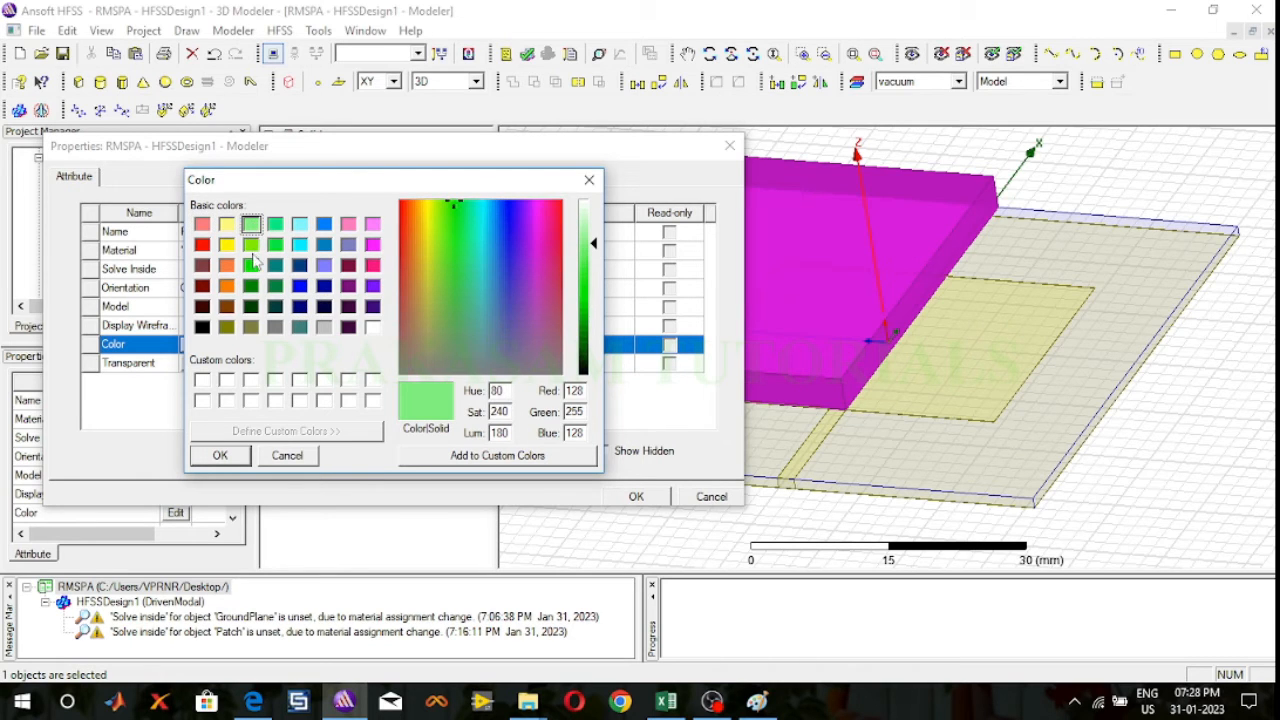
left_click(251, 246)
left_click(242, 456)
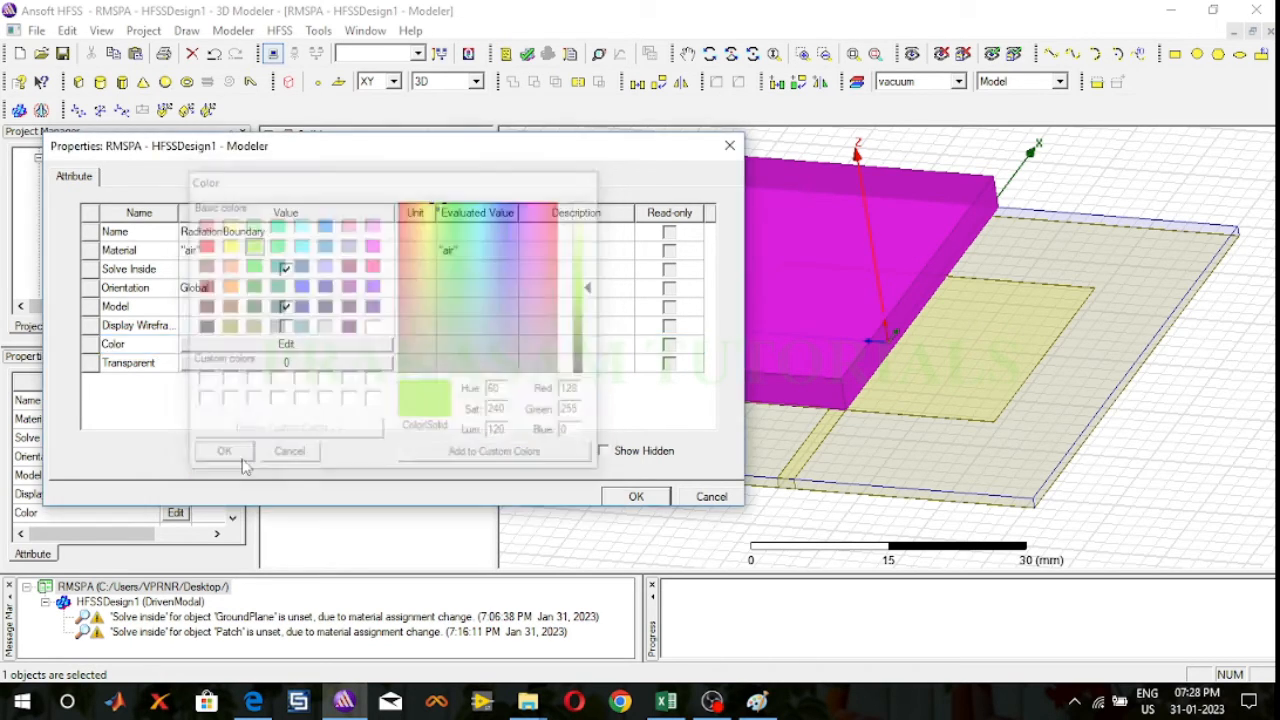
Step: Set the RadiationBoundary box's transparency to 0.9 and apply its attribute changes
left_click(263, 366)
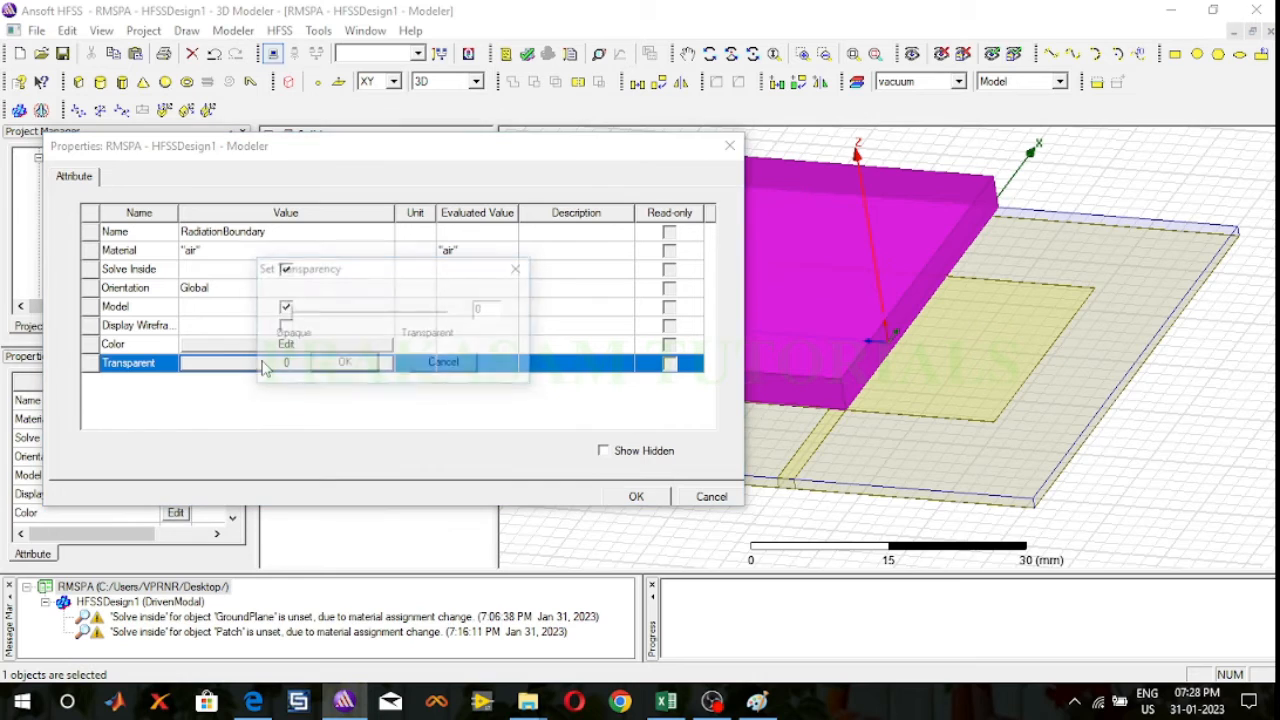
left_click(491, 311)
type(".")
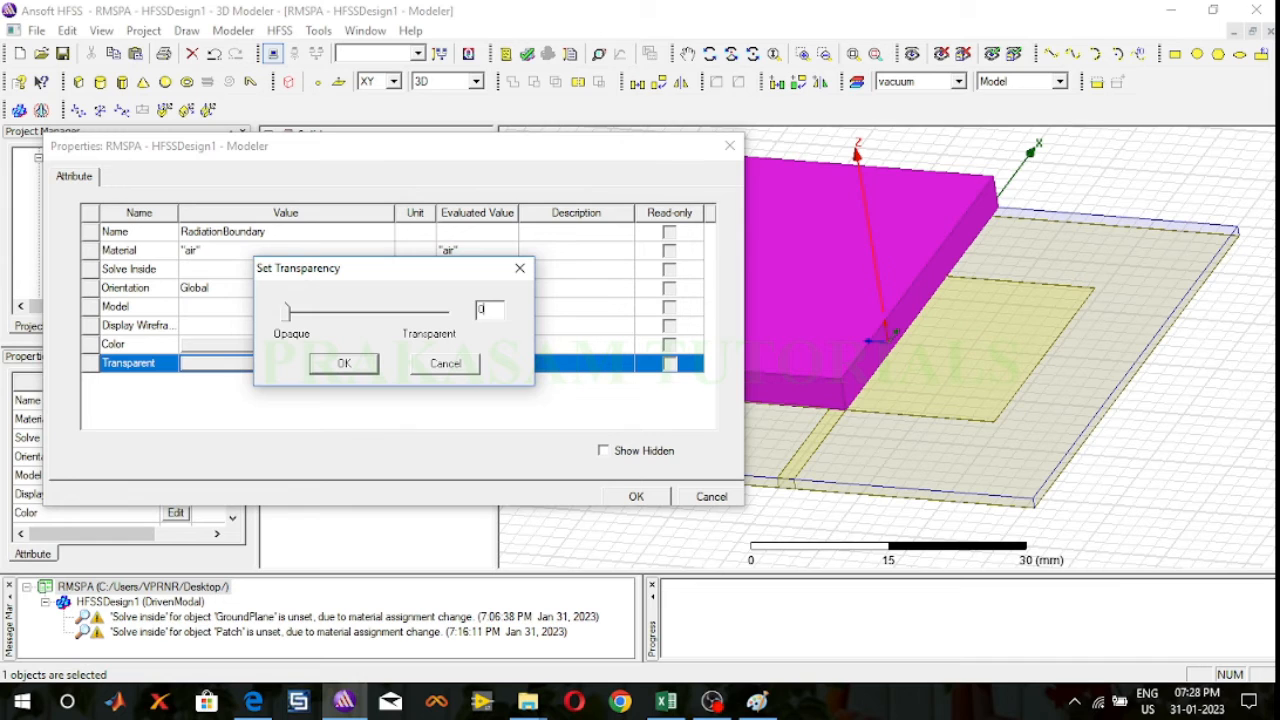
key("BackSpace")
type(".9")
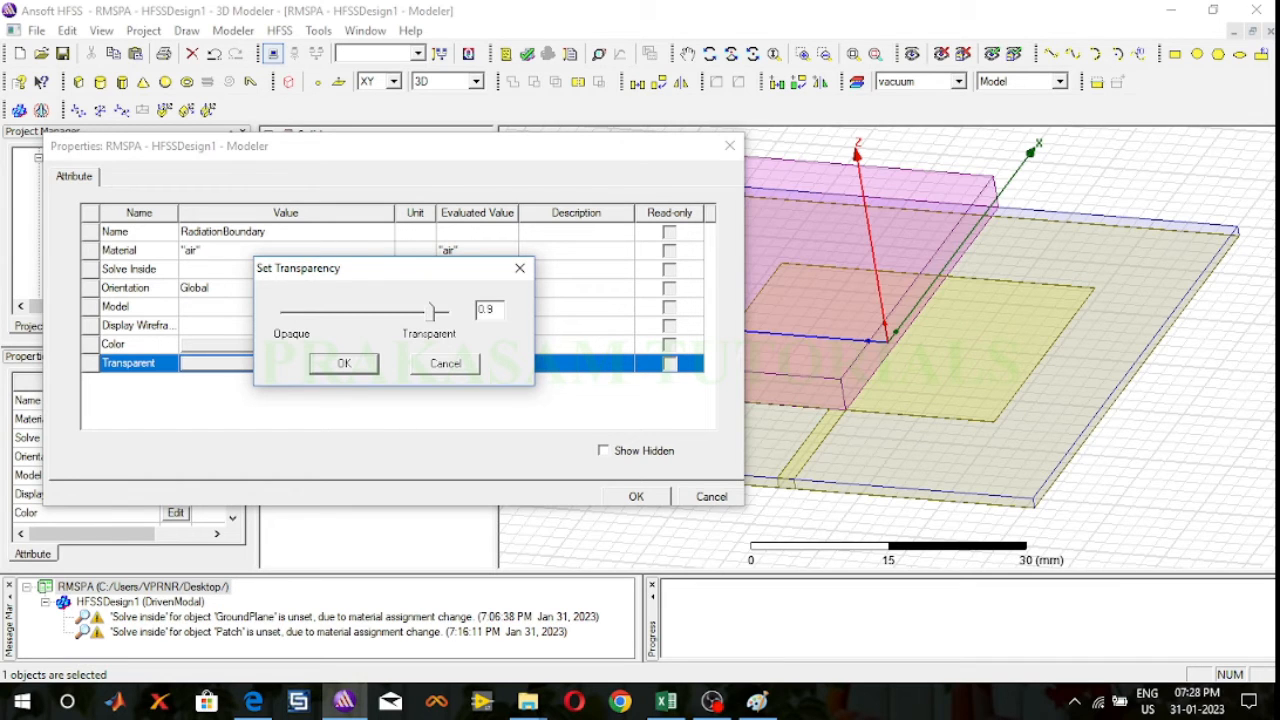
left_click(366, 364)
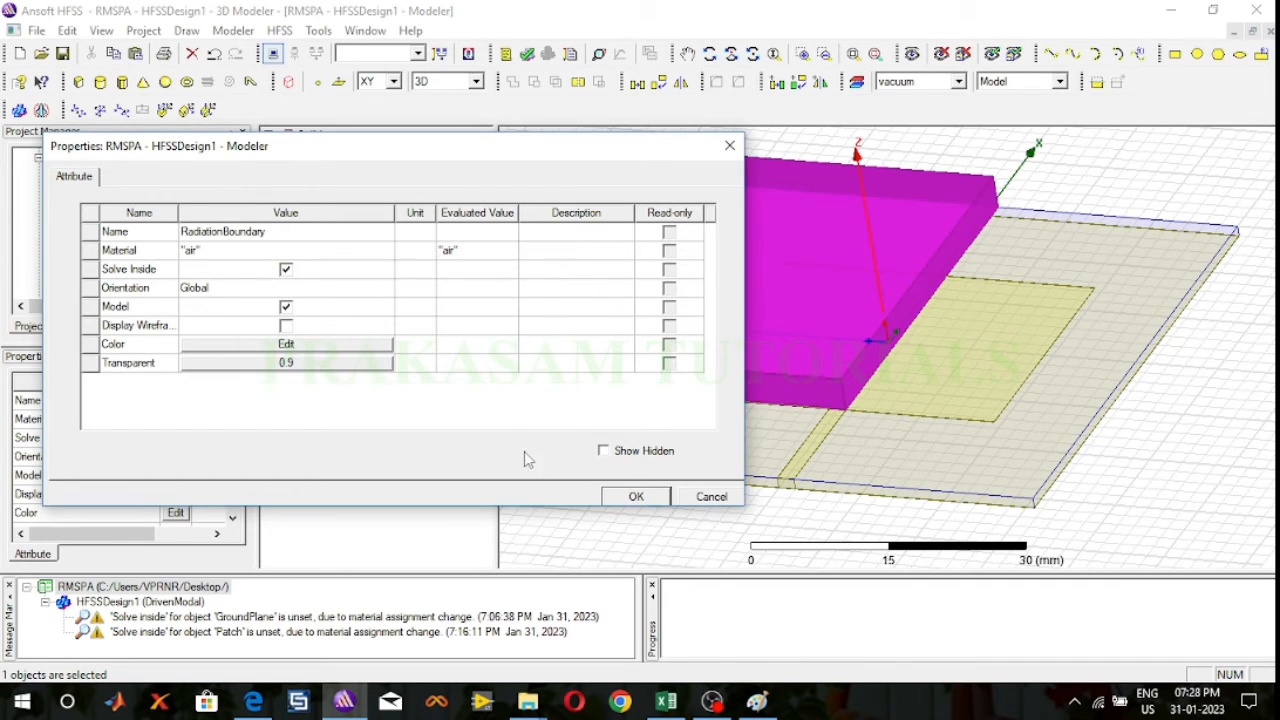
left_click(635, 497)
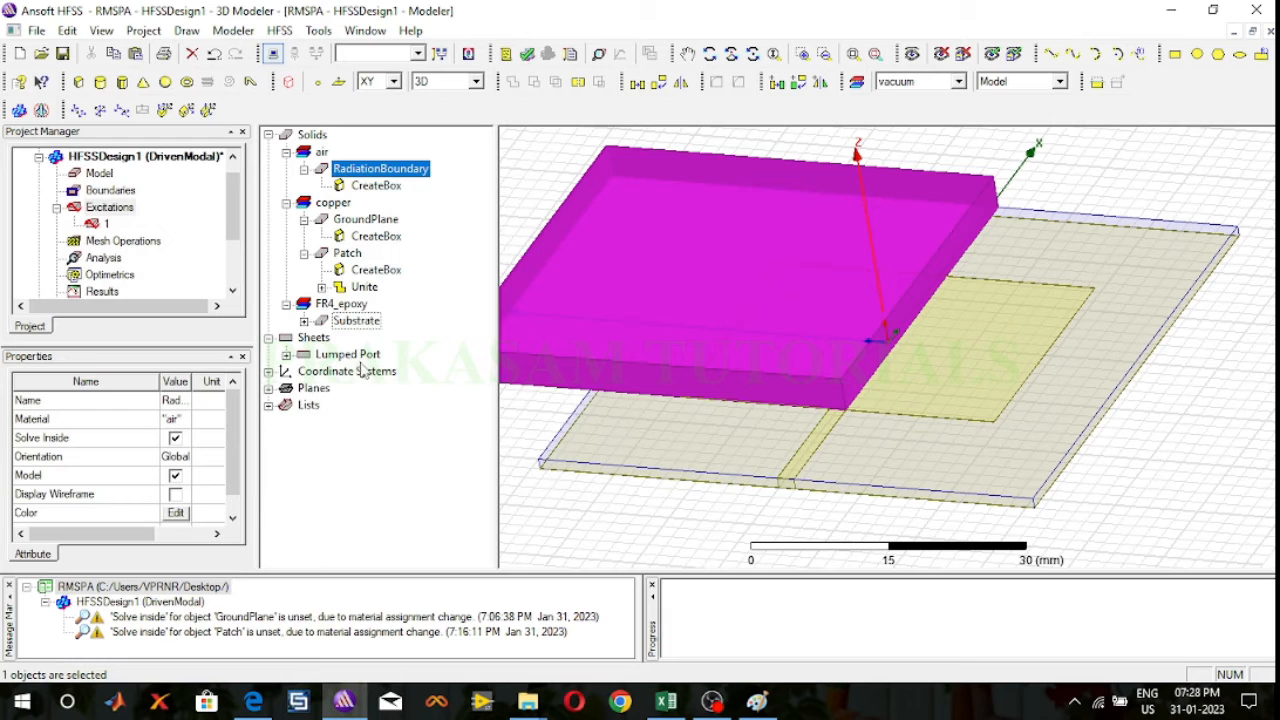
Step: Set the RadiationBoundary box's XSize, YSize and ZSize to 120 mm each in its CreateBox properties
left_click(390, 188)
double_click(376, 186)
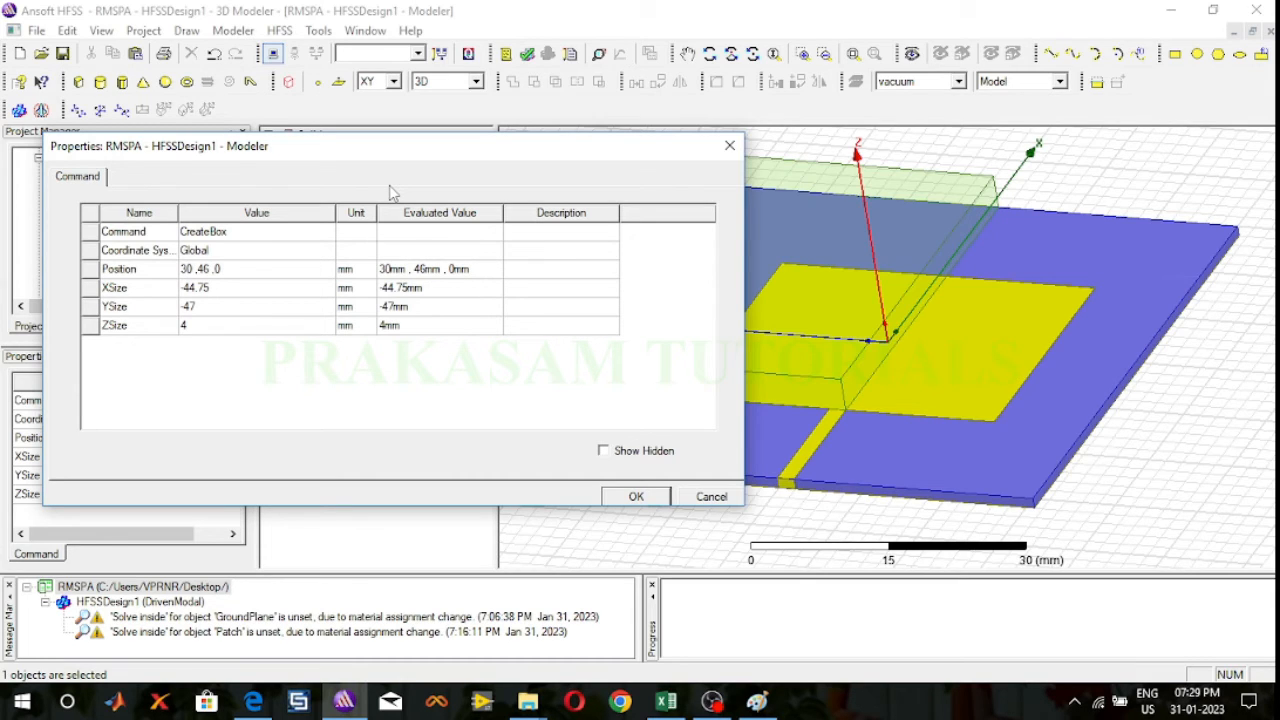
left_click(244, 292)
type("12")
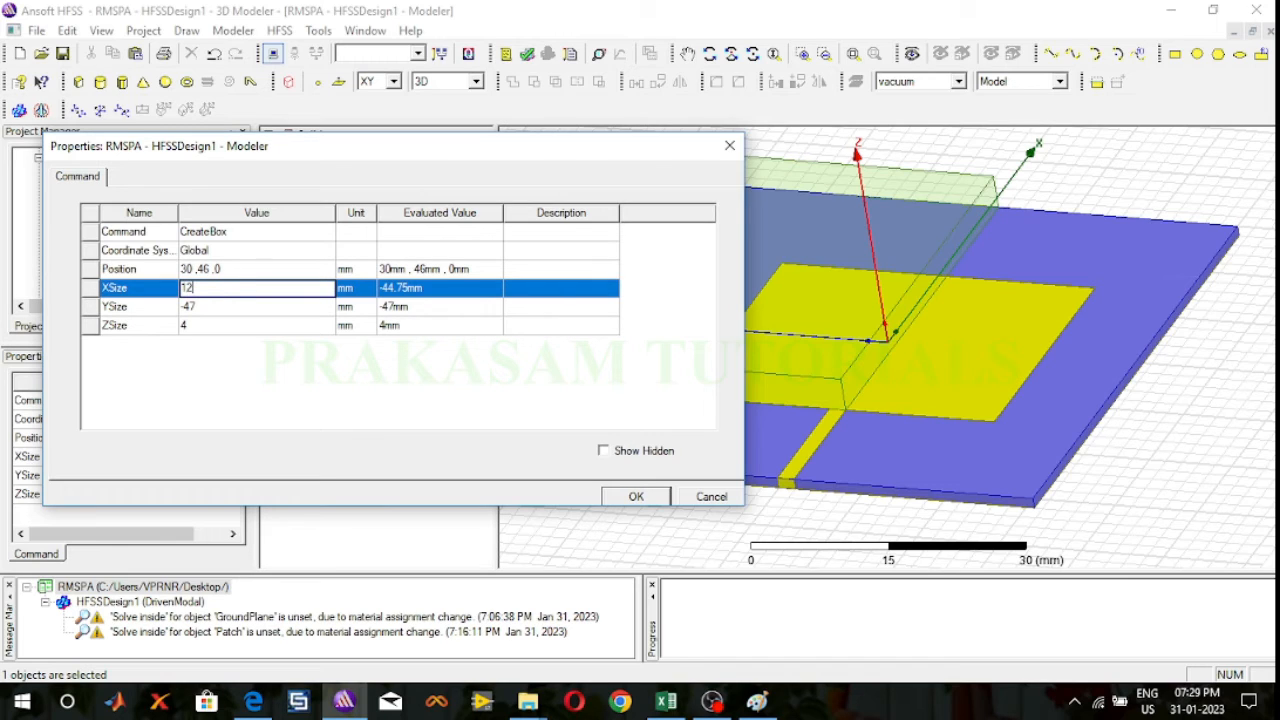
type("0")
left_click(242, 315)
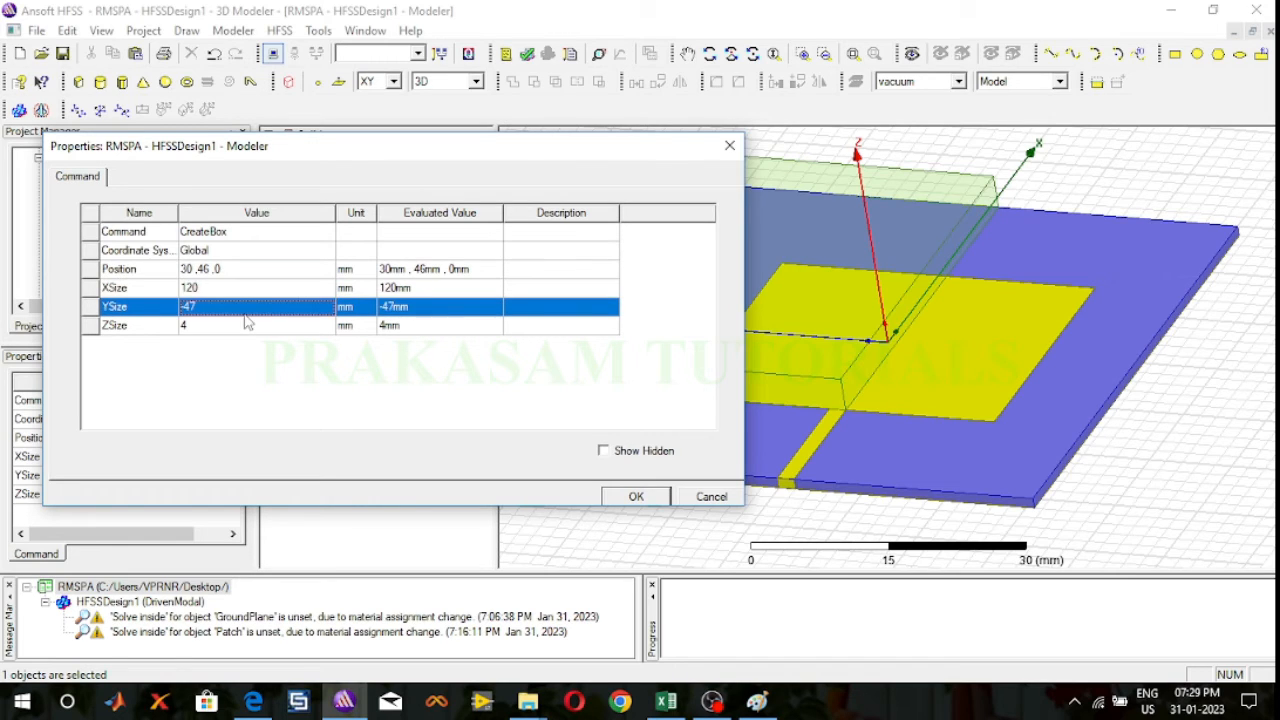
left_click(243, 313)
type("120")
left_click(257, 337)
left_click(257, 329)
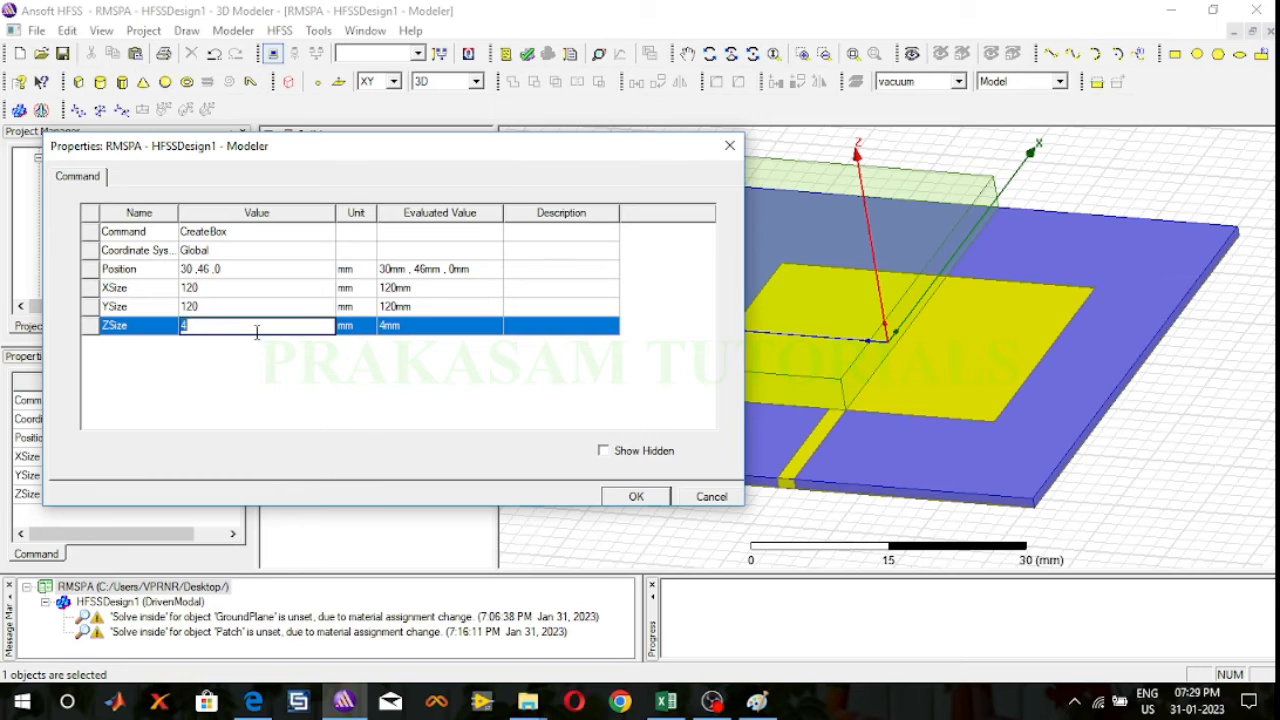
type("120")
Step: Set the RadiationBoundary box's position to -60, -60, -60 mm and apply the new box geometry
left_click(240, 269)
left_click(240, 268)
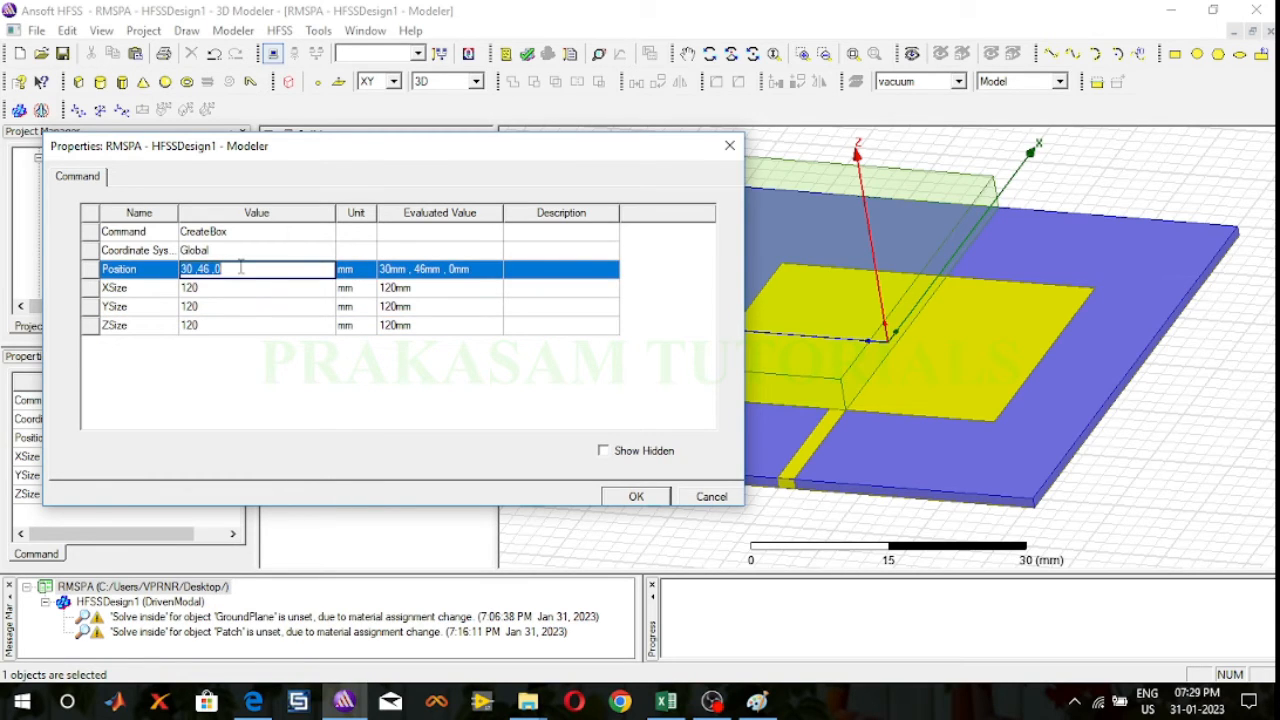
type("-60, -60, -60")
left_click(636, 497)
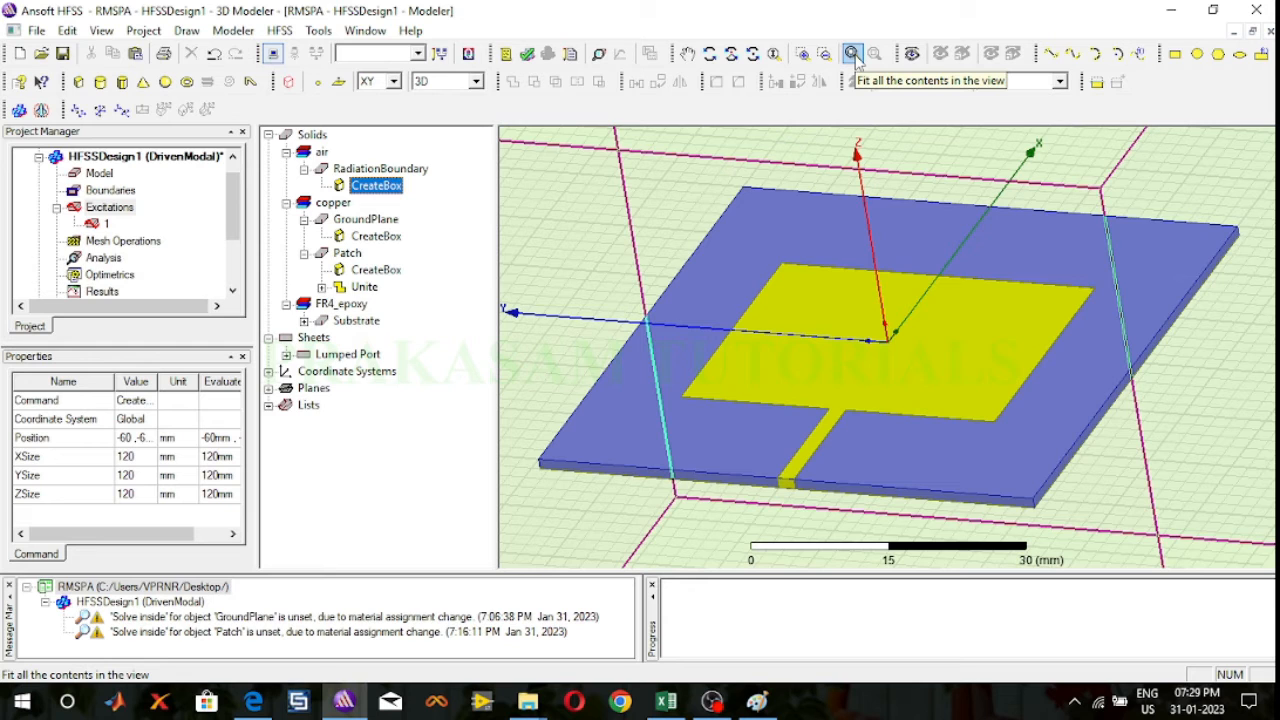
left_click(853, 54)
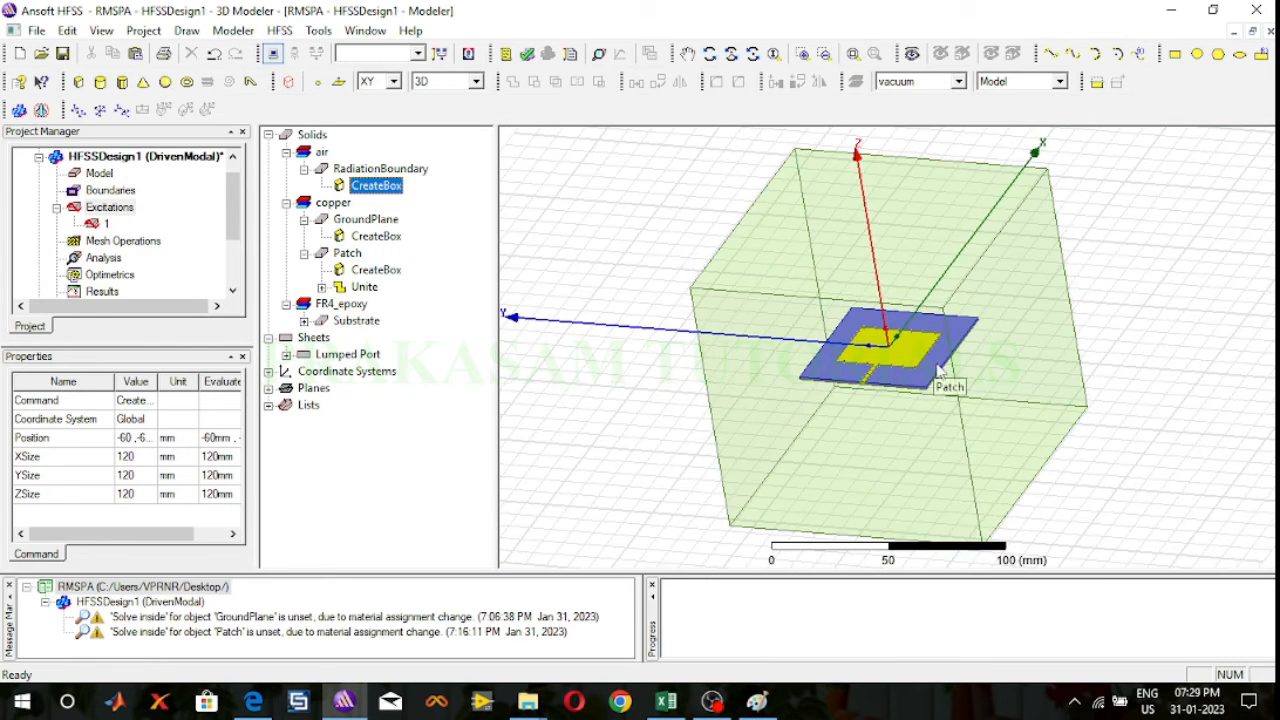
left_click(1262, 253)
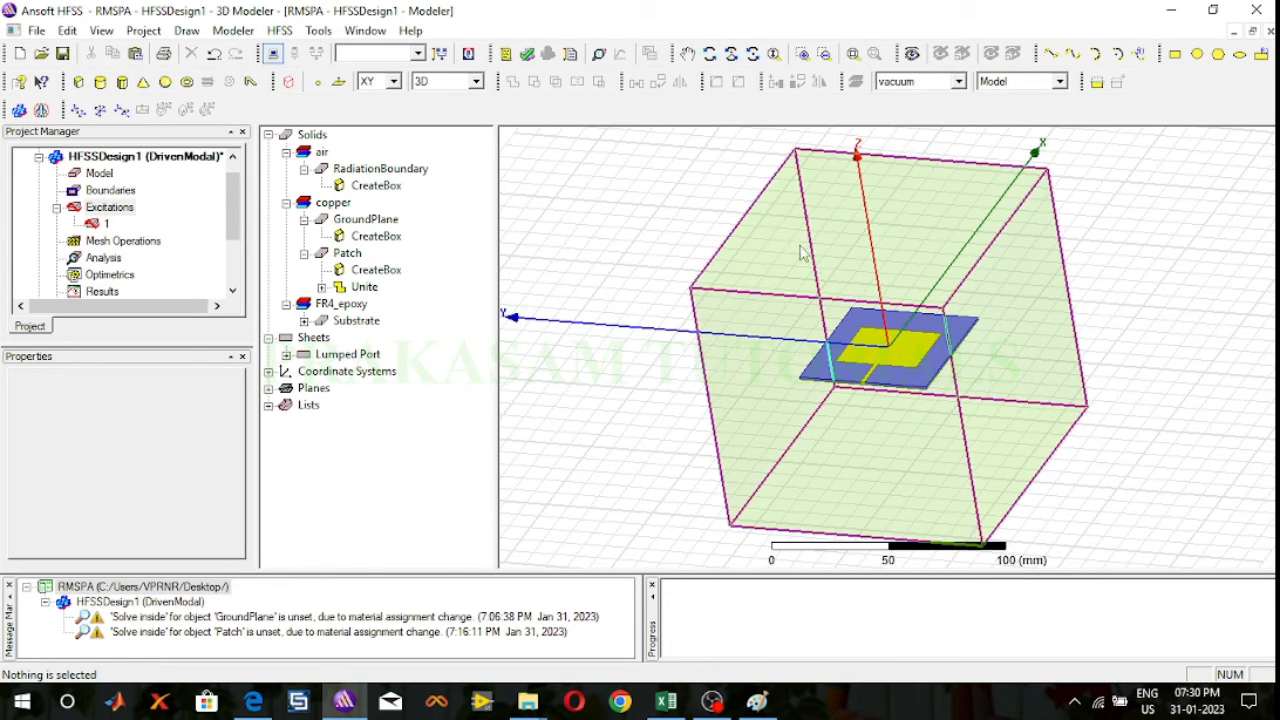
left_click(709, 54)
left_click_drag(911, 251, 833, 284)
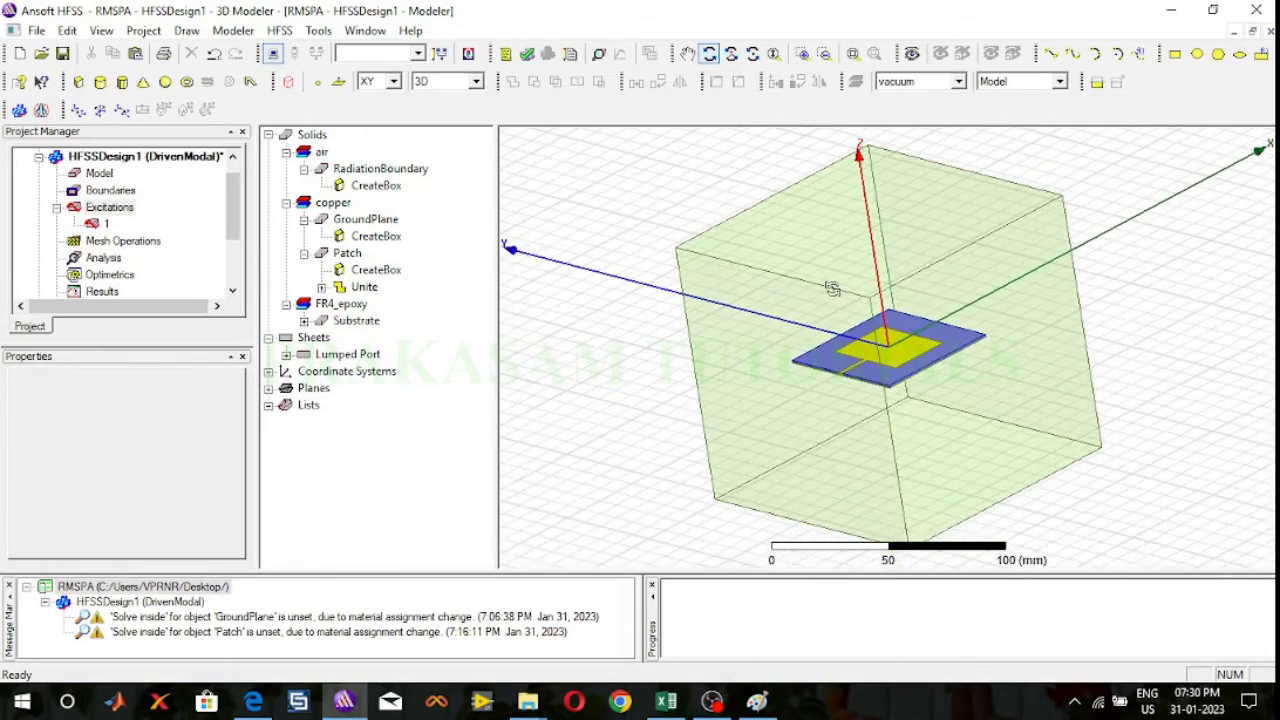
Step: Assign a Radiating Only radiation boundary to the outer air box and highlight the new boundary on the model
left_click(710, 54)
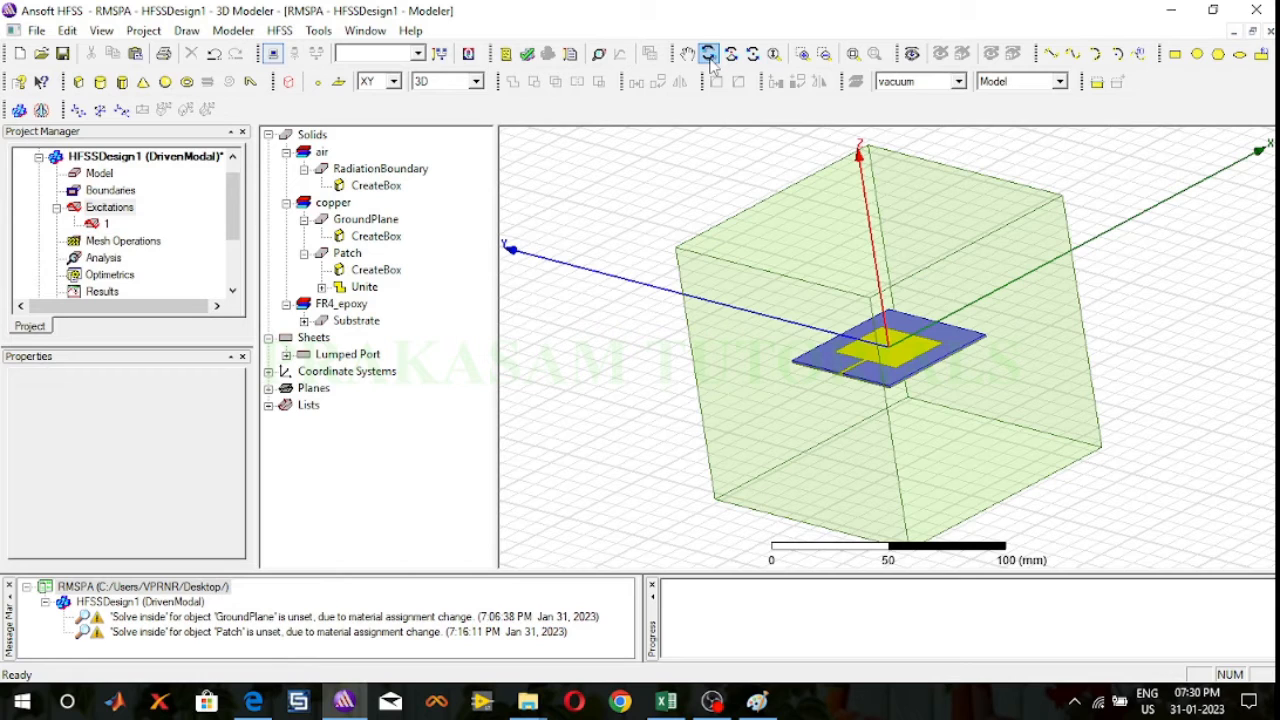
left_click(743, 394)
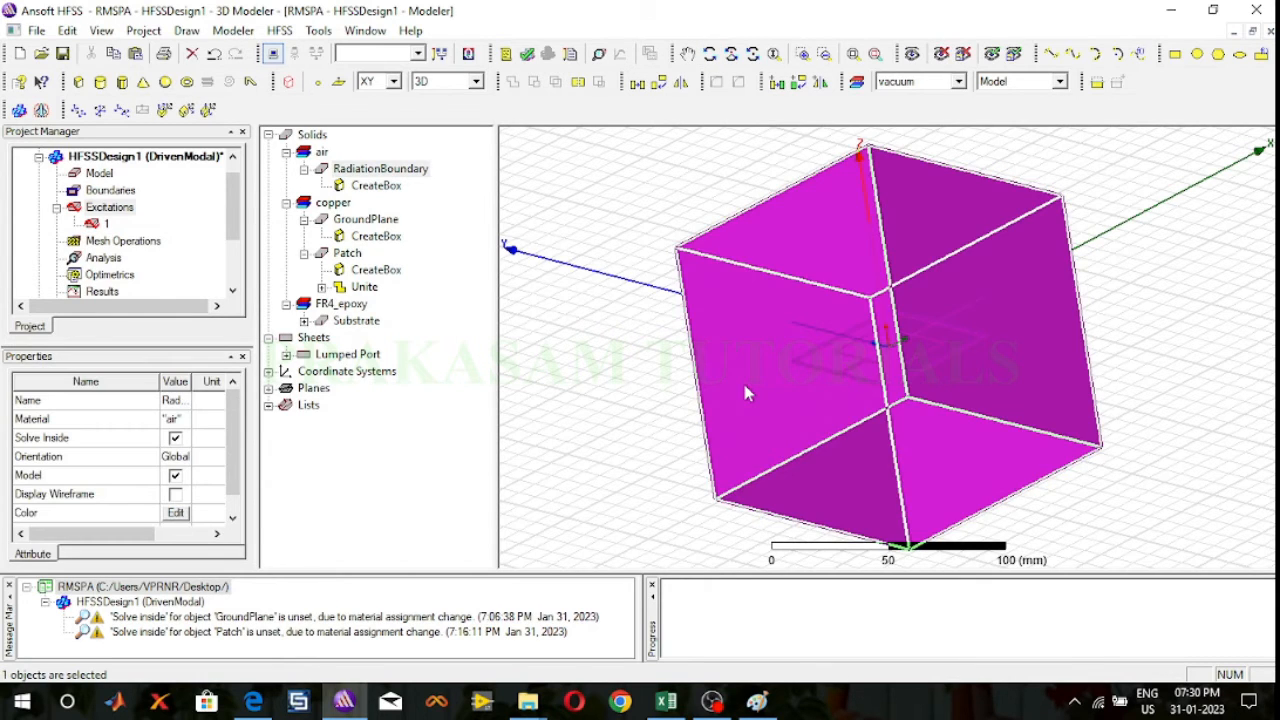
right_click(743, 394)
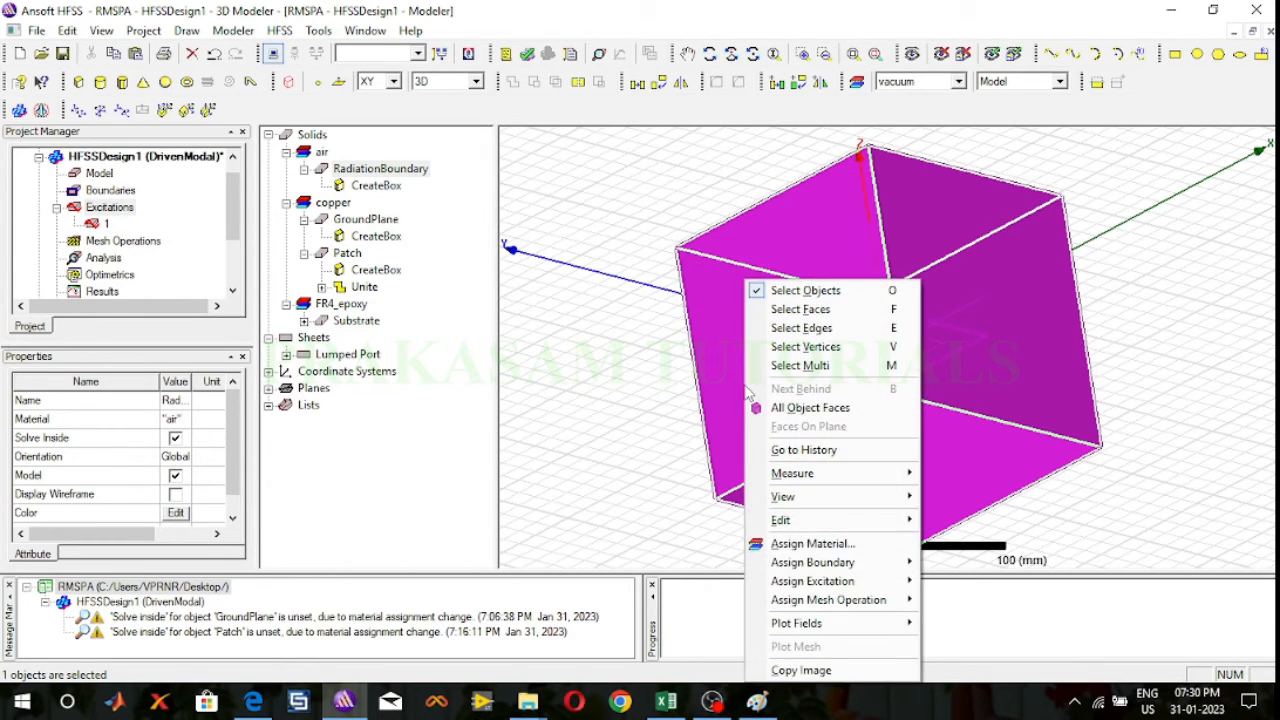
mouse_move(808, 566)
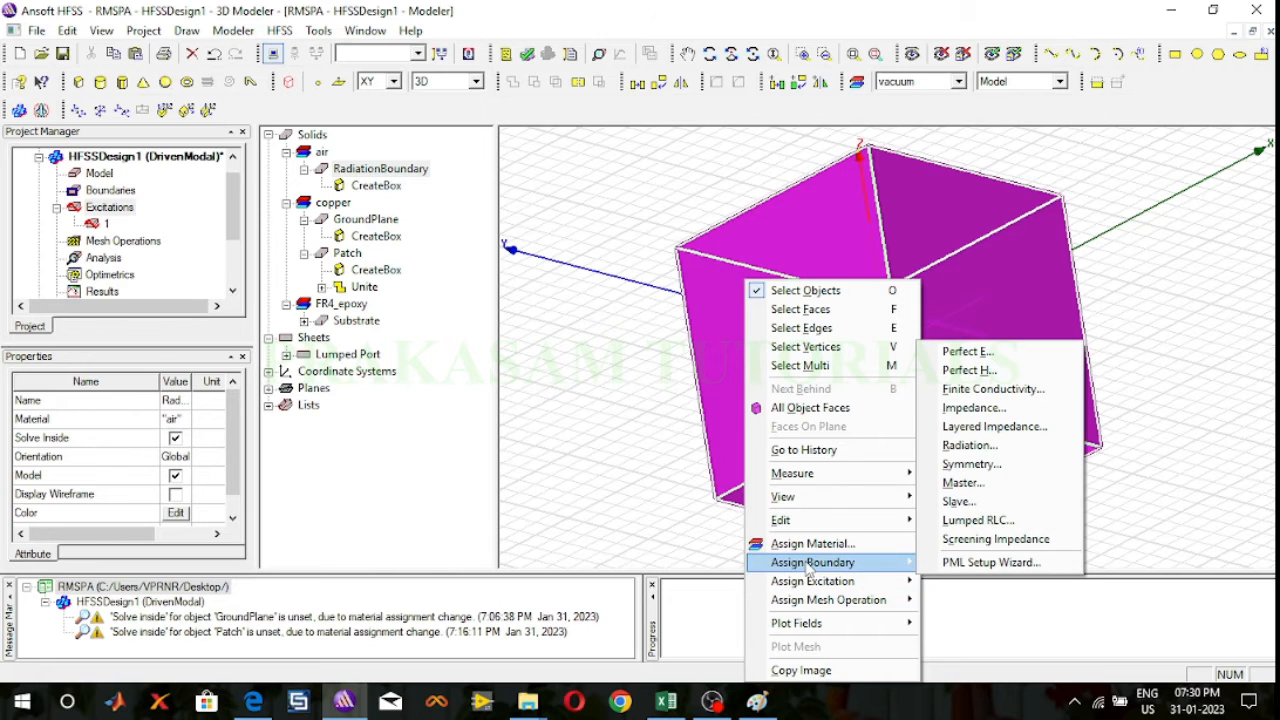
left_click(969, 445)
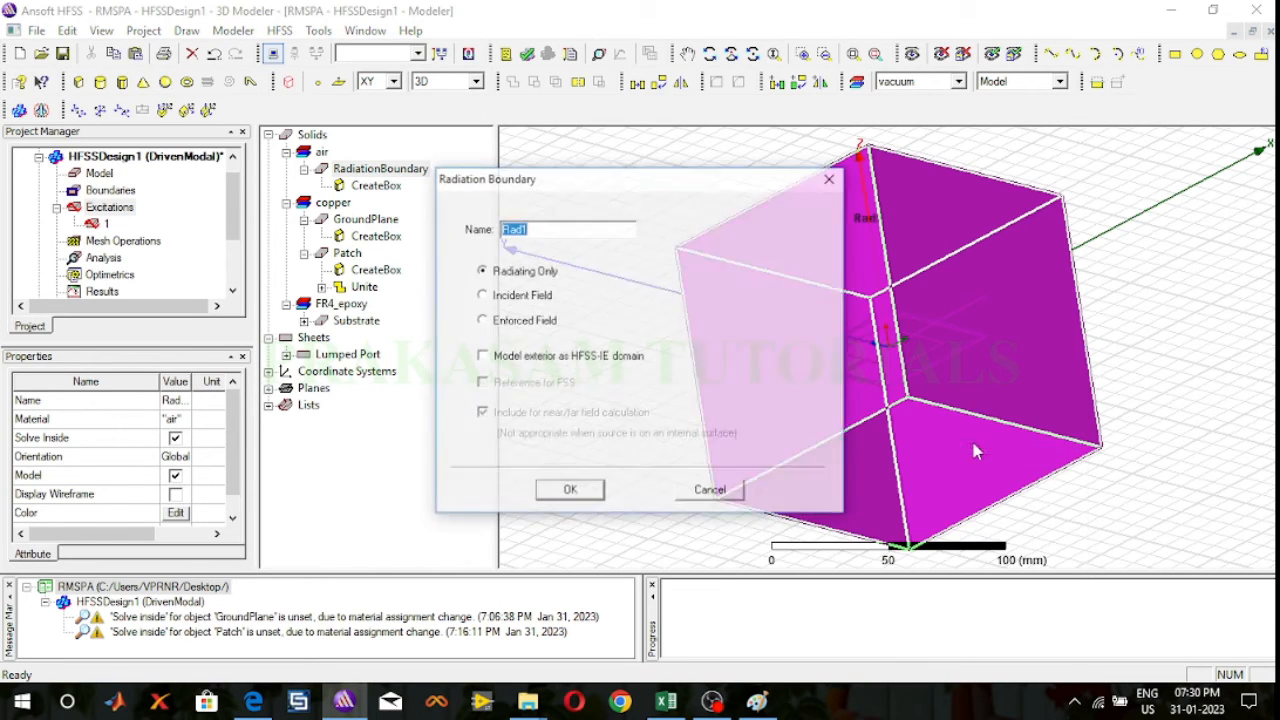
left_click(589, 490)
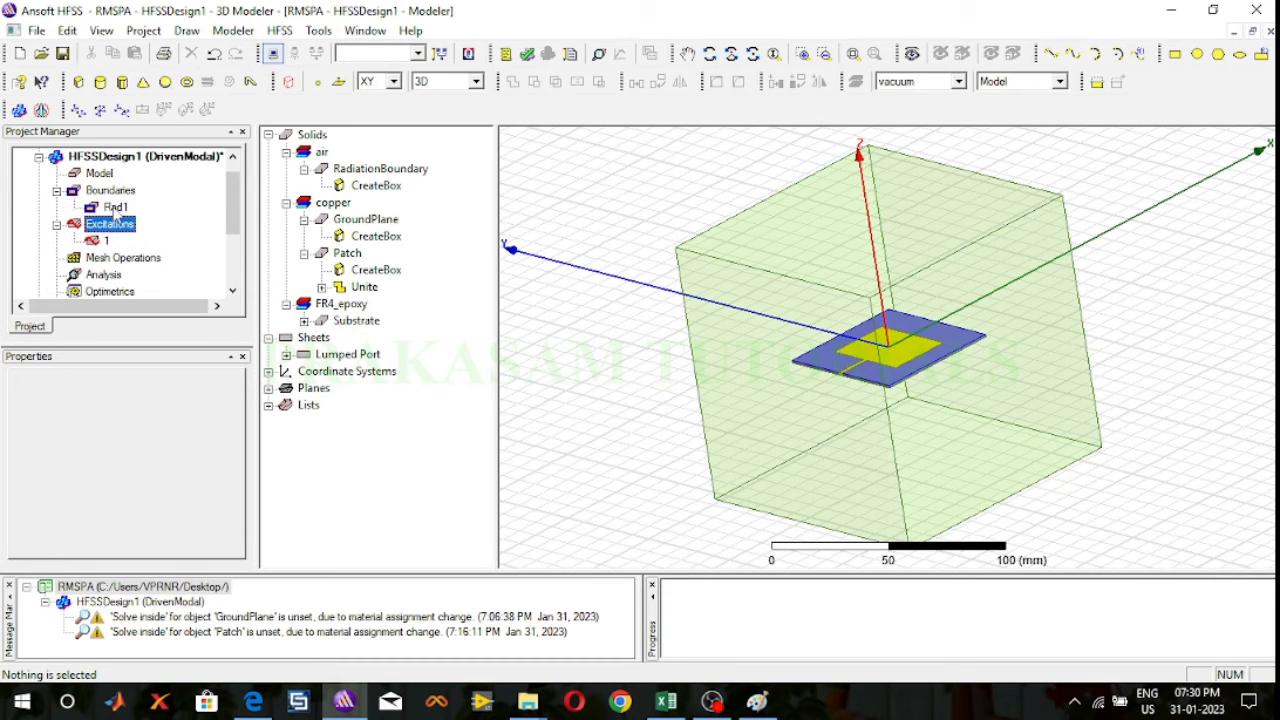
left_click(116, 207)
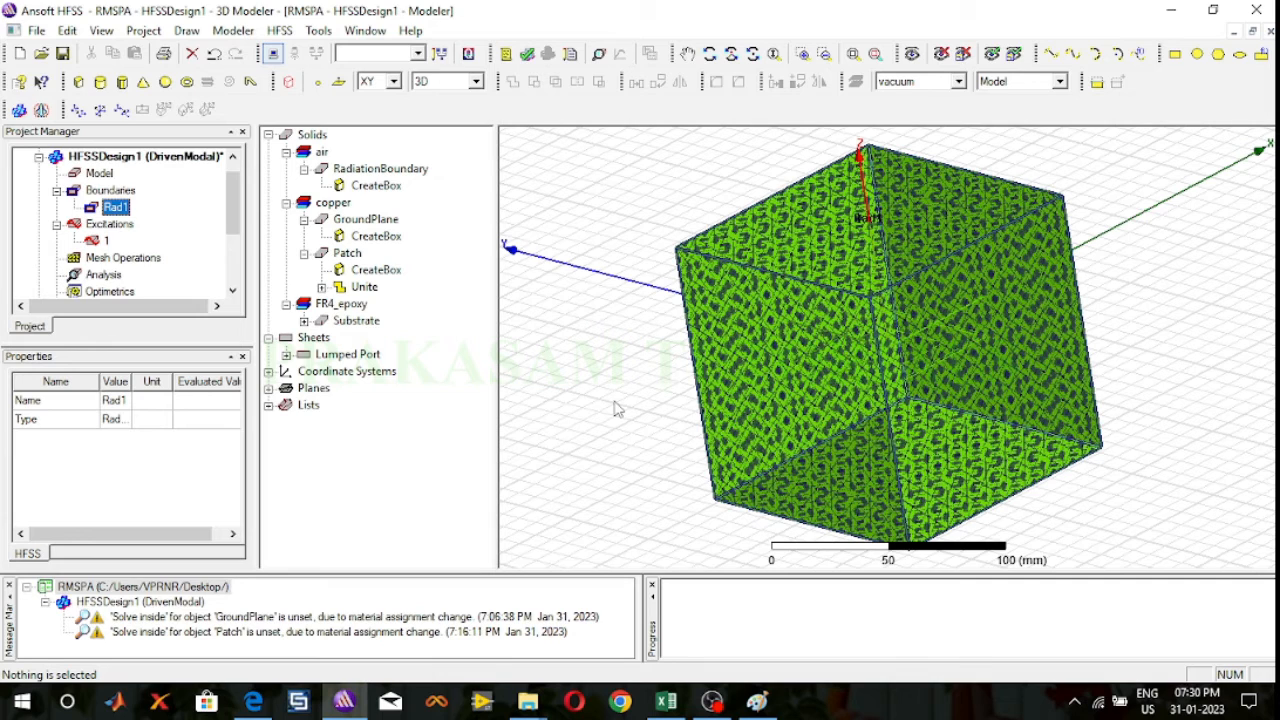
left_click(560, 346)
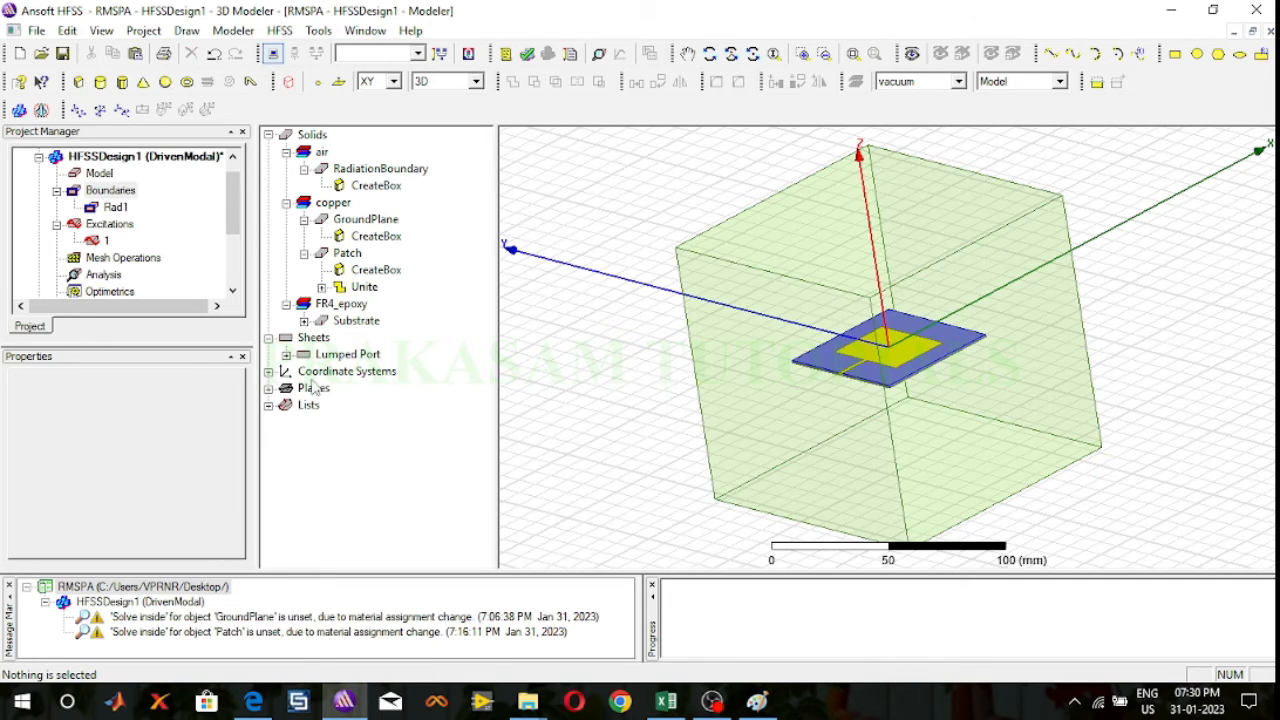
Step: Insert an infinite sphere far-field radiation setup with phi and theta step sizes of 5 deg
left_click(57, 190)
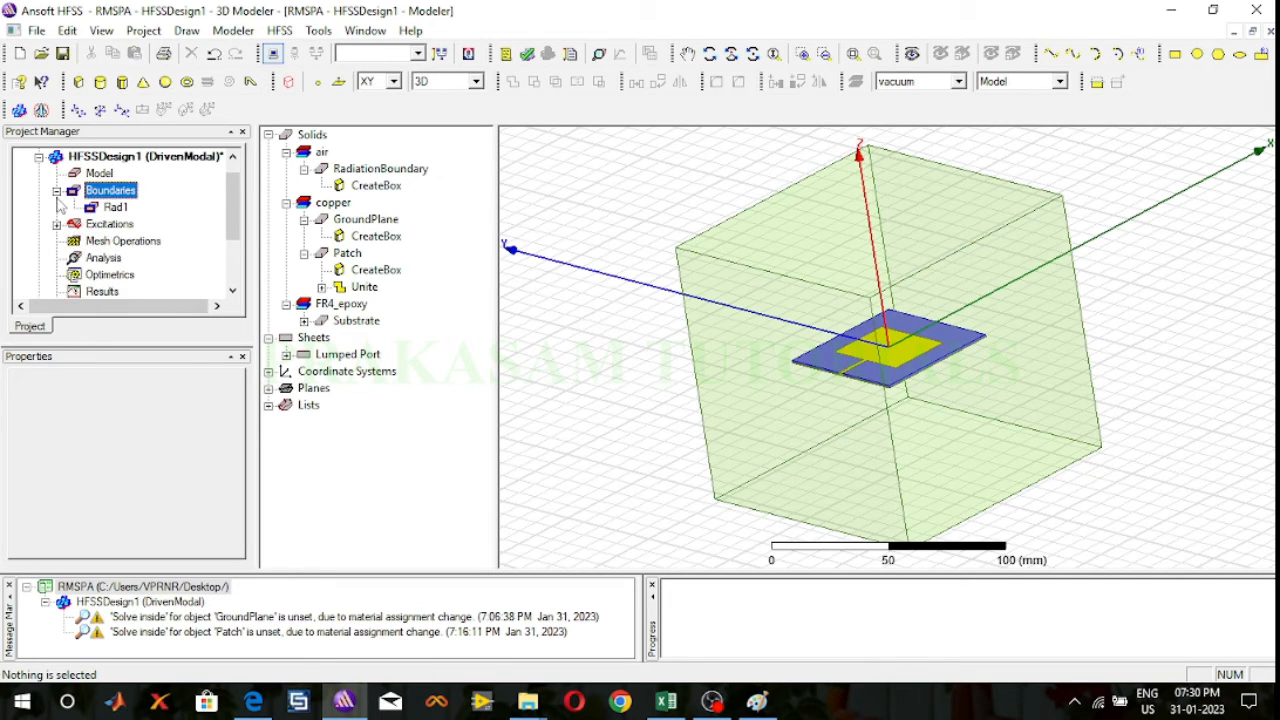
left_click(57, 207)
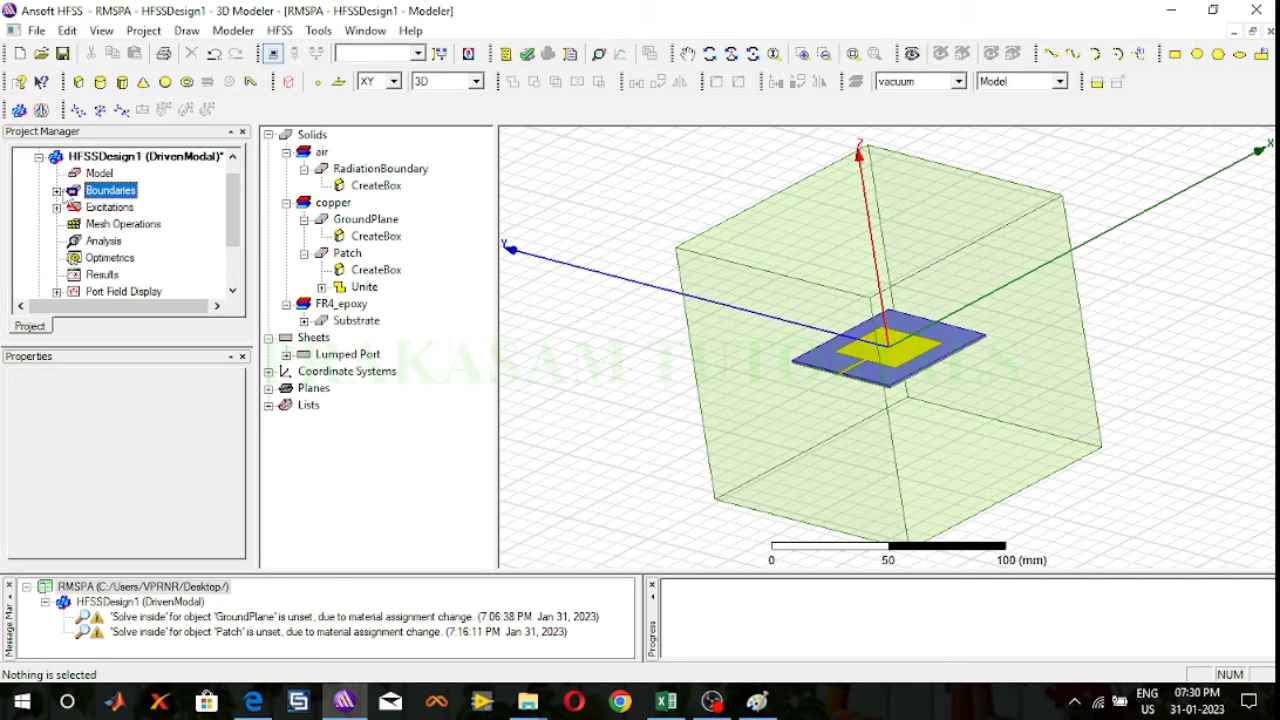
scroll(128, 258, "down", 1)
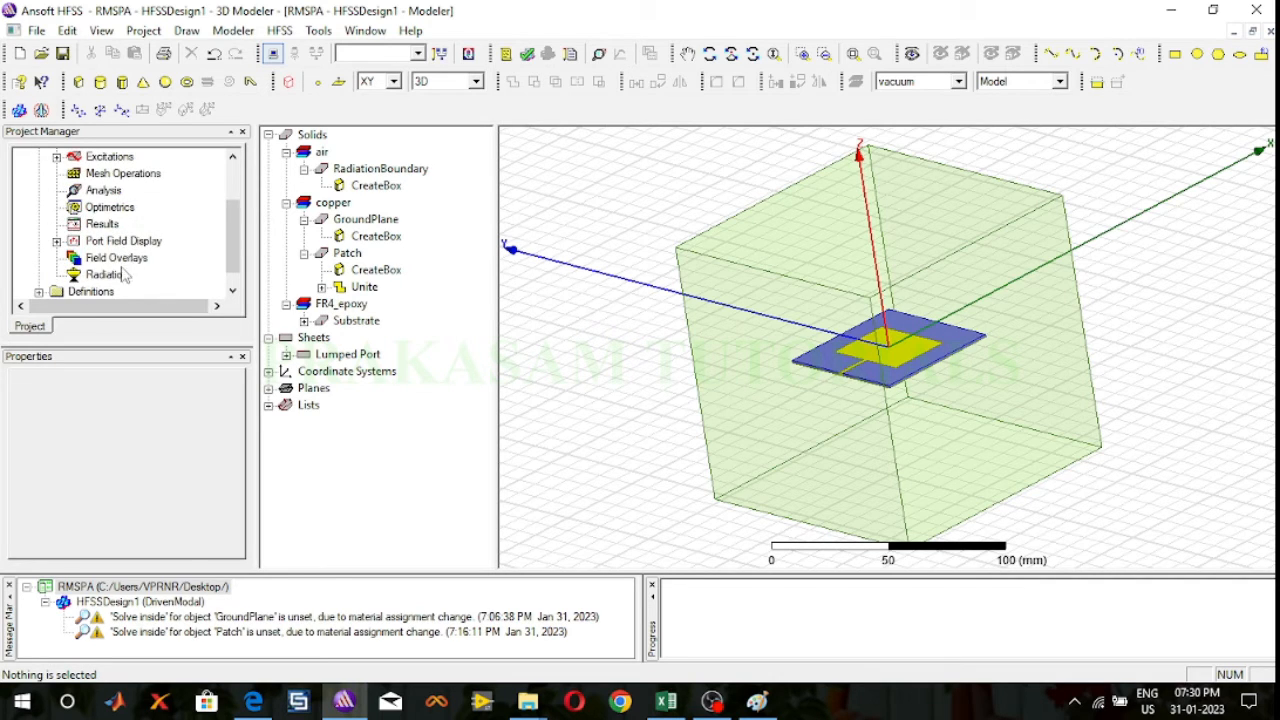
left_click(119, 278)
right_click(119, 280)
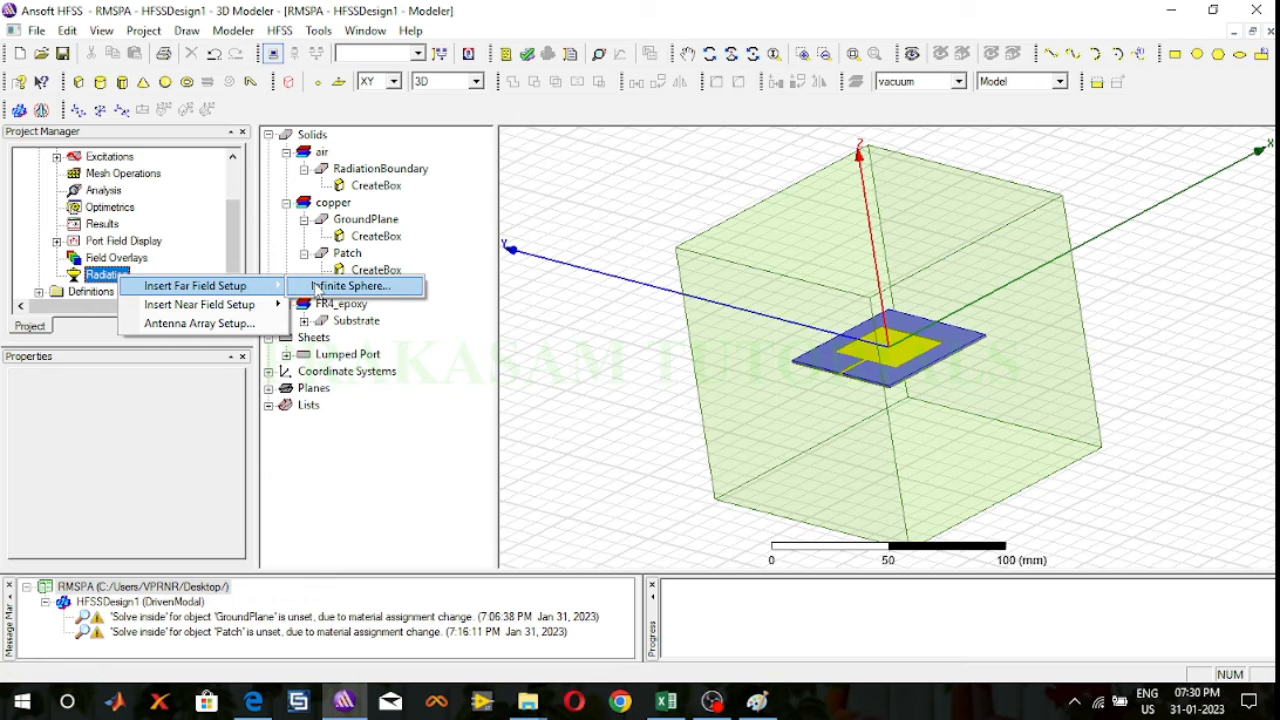
left_click(340, 286)
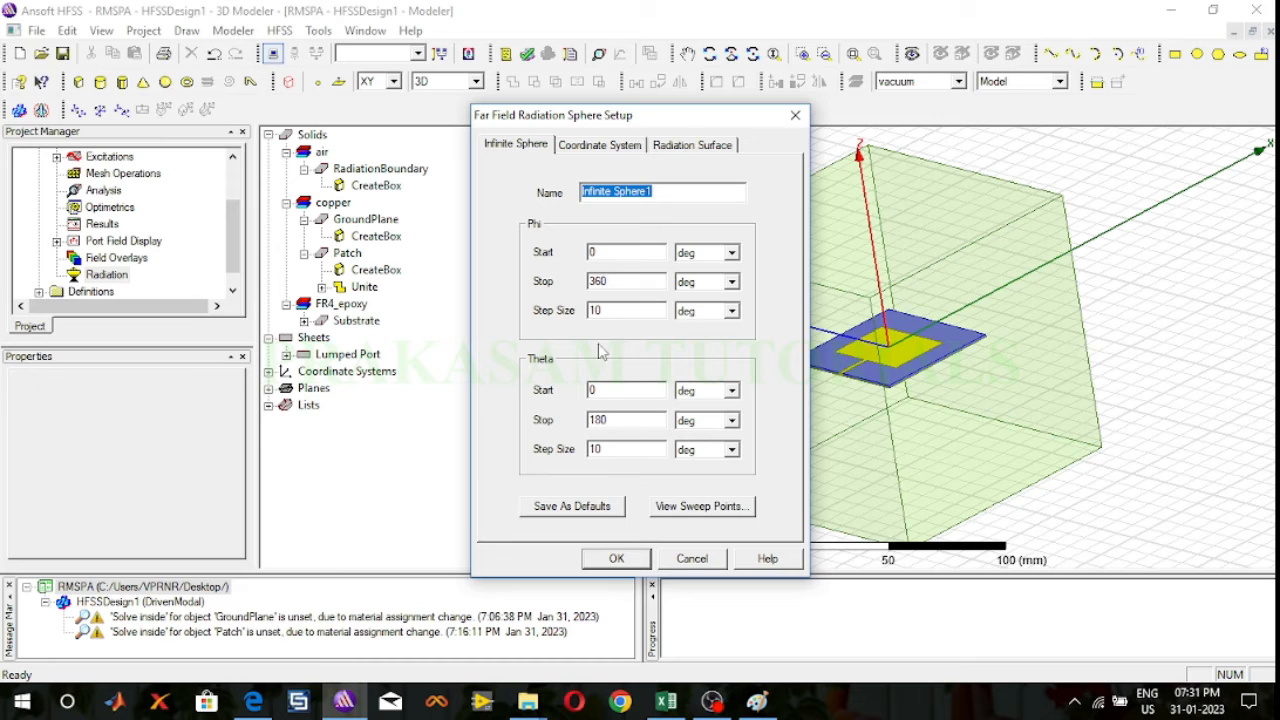
double_click(596, 311)
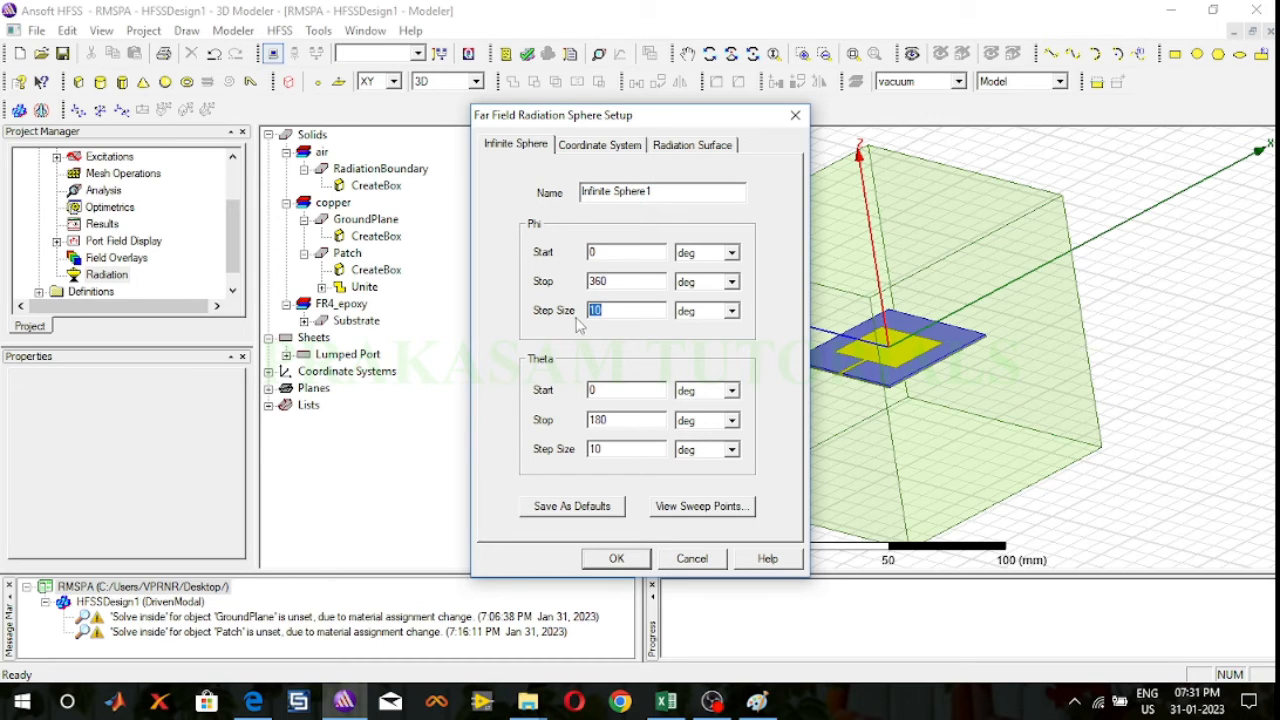
type("5")
left_click_drag(617, 449, 575, 456)
type("5")
left_click(617, 559)
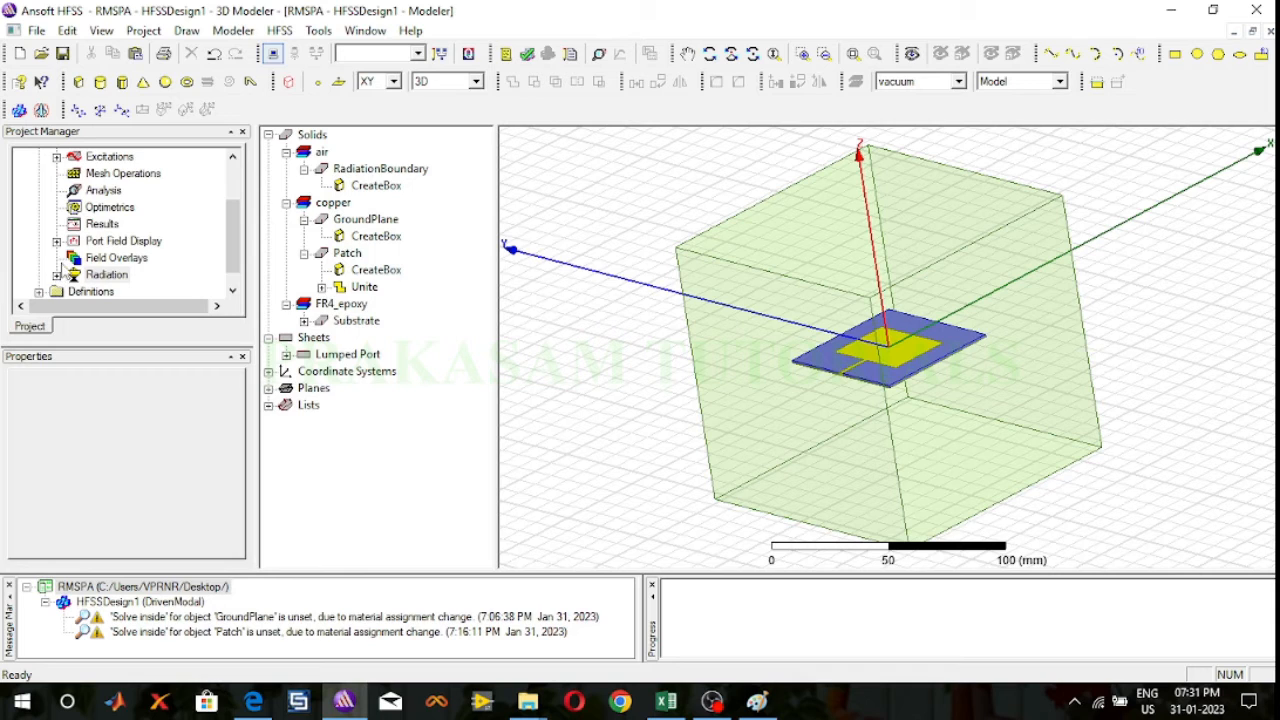
Step: Add a solution setup with a 2.4 GHz solution frequency and a maximum of 12 passes
left_click(285, 31)
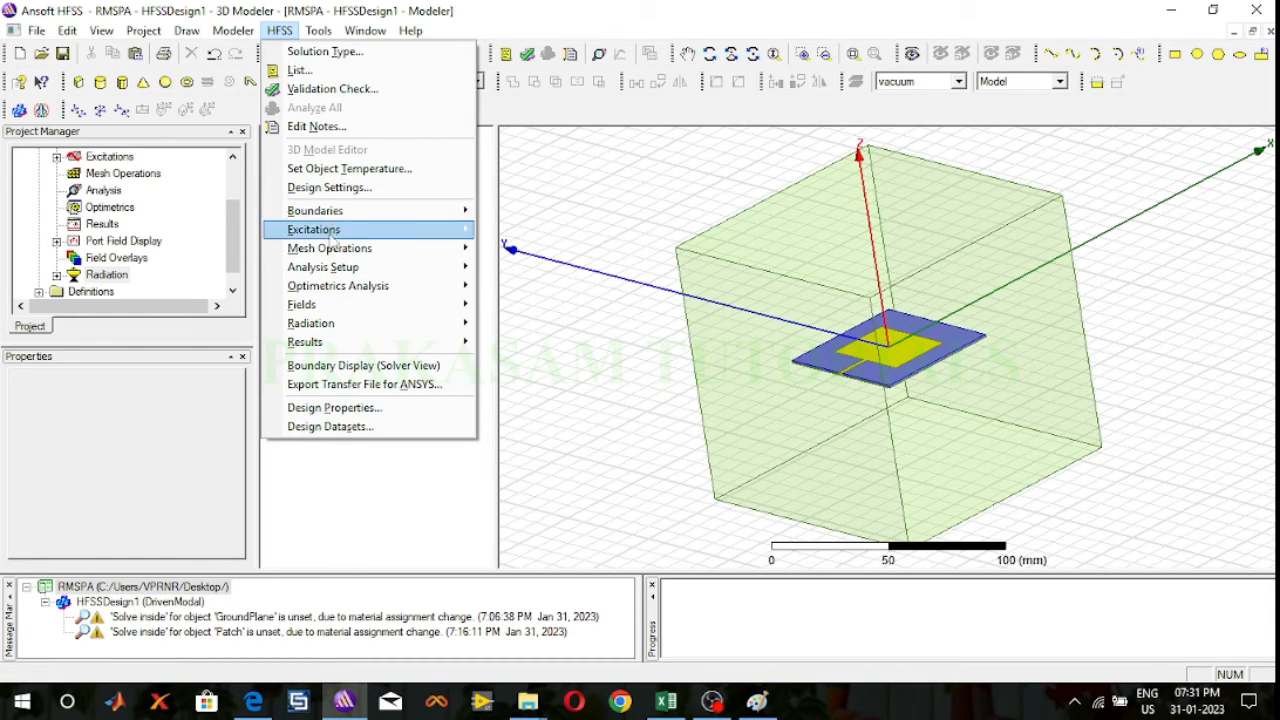
mouse_move(362, 274)
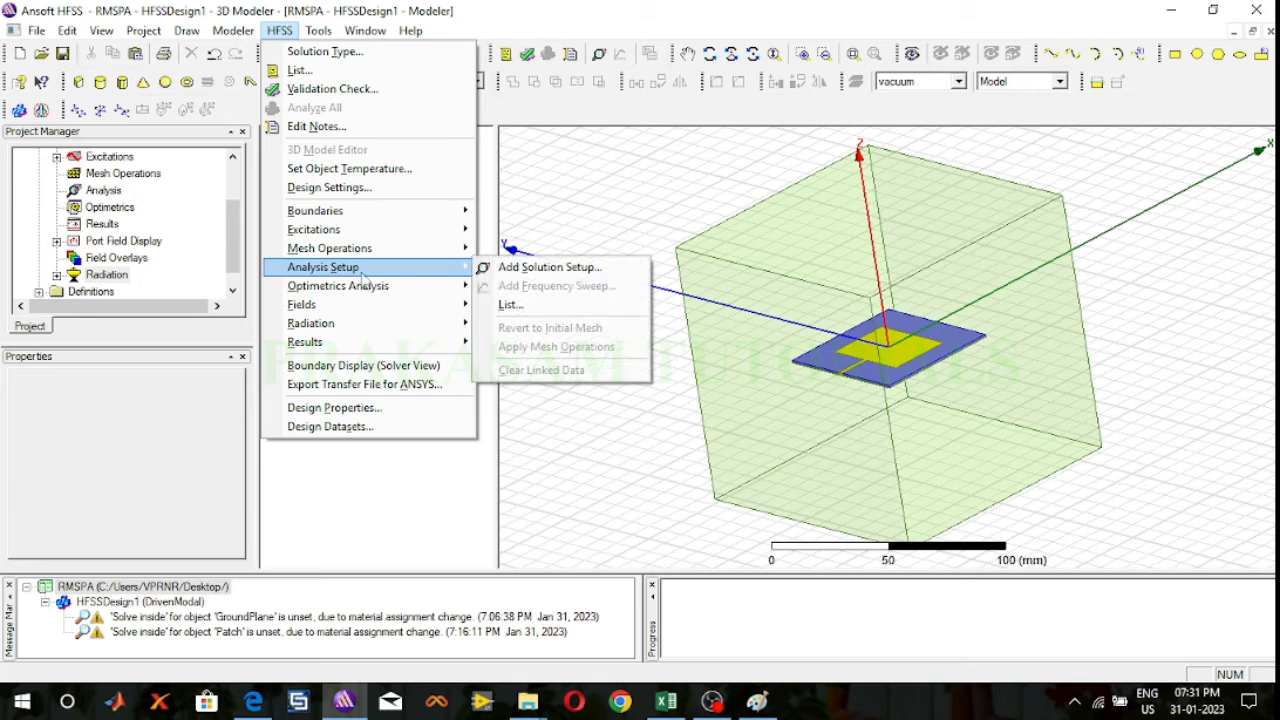
left_click(550, 267)
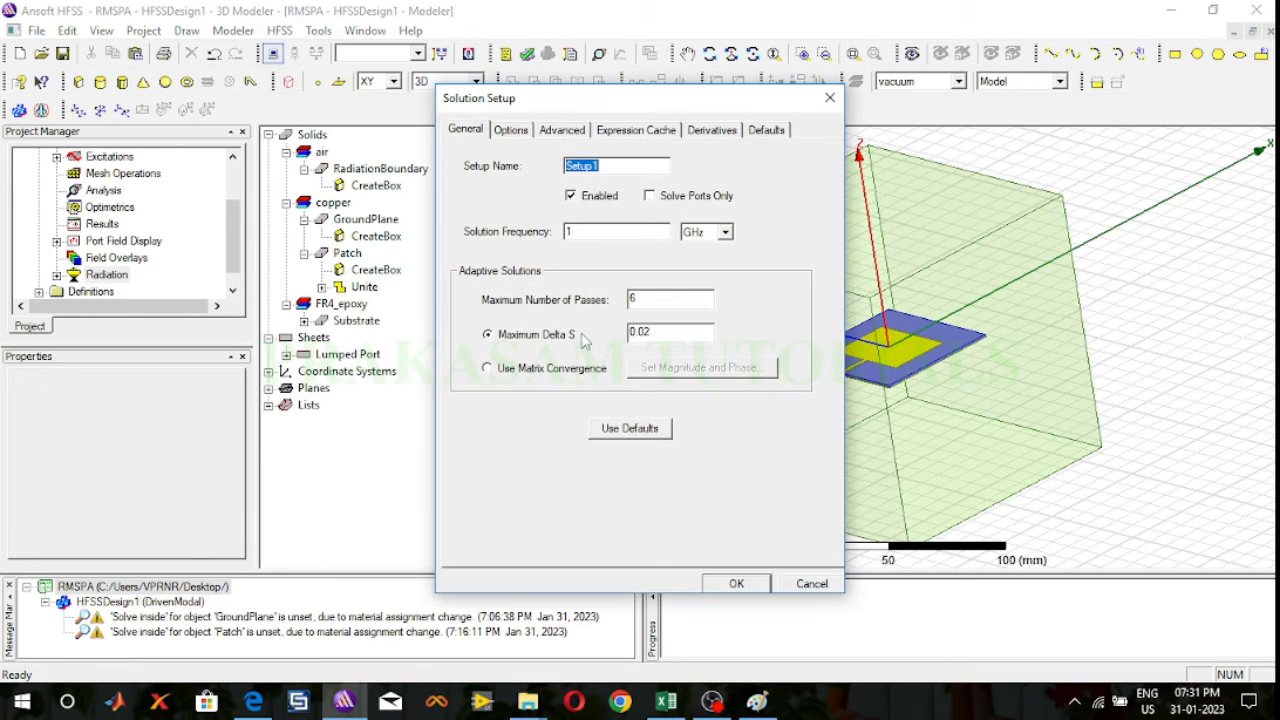
left_click(587, 236)
double_click(566, 238)
type("2.4")
double_click(633, 299)
type("12")
left_click(736, 584)
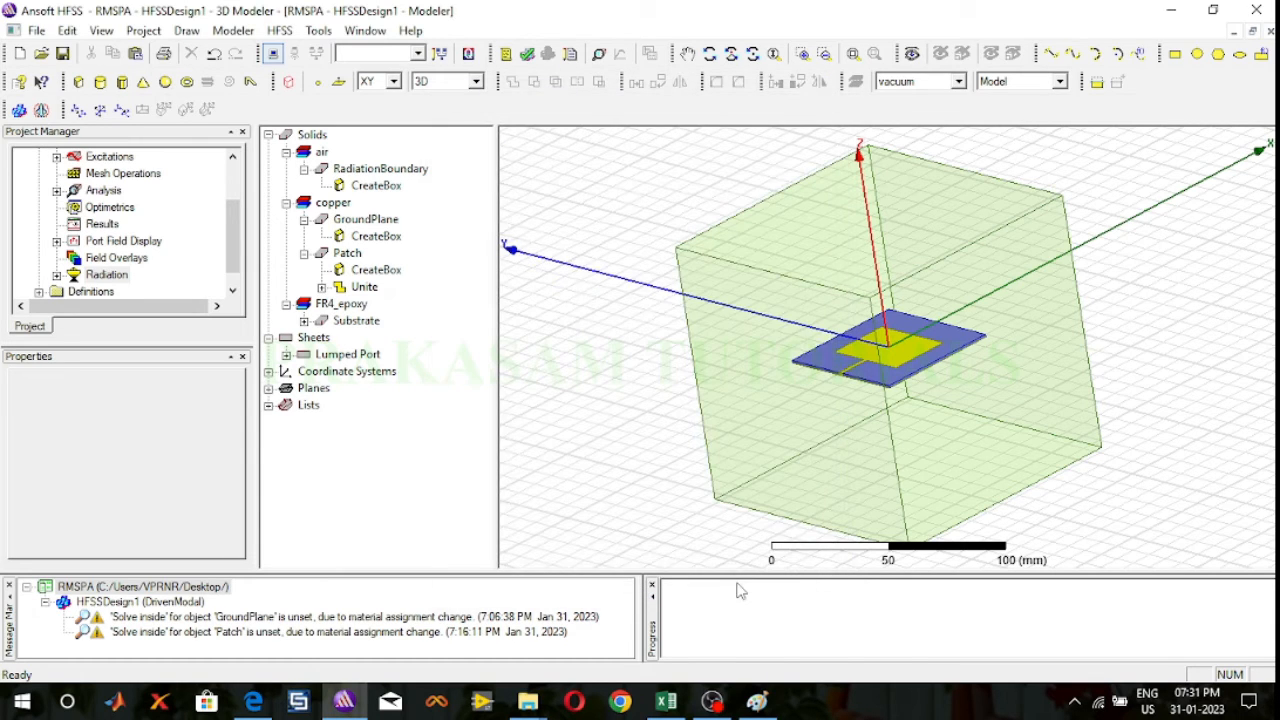
Step: Add a frequency sweep to Setup1 with sweep type Fast and frequency type LinearCount
left_click(58, 191)
right_click(114, 207)
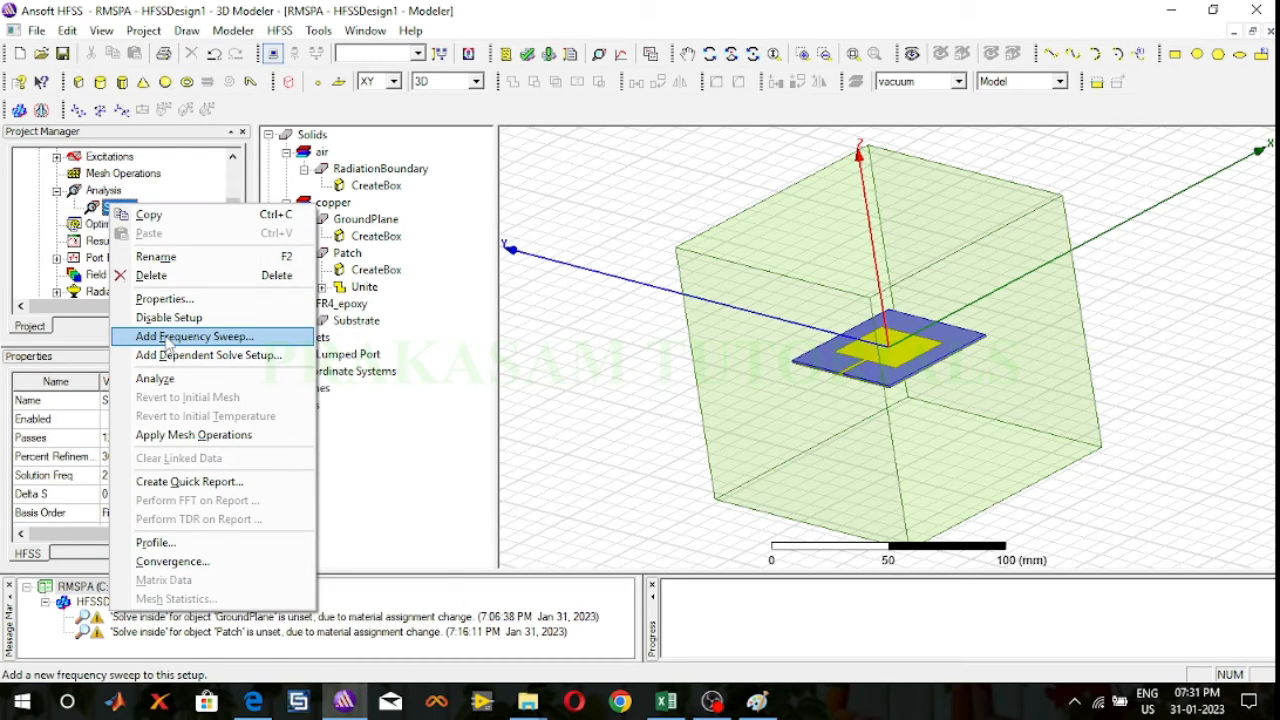
left_click(170, 338)
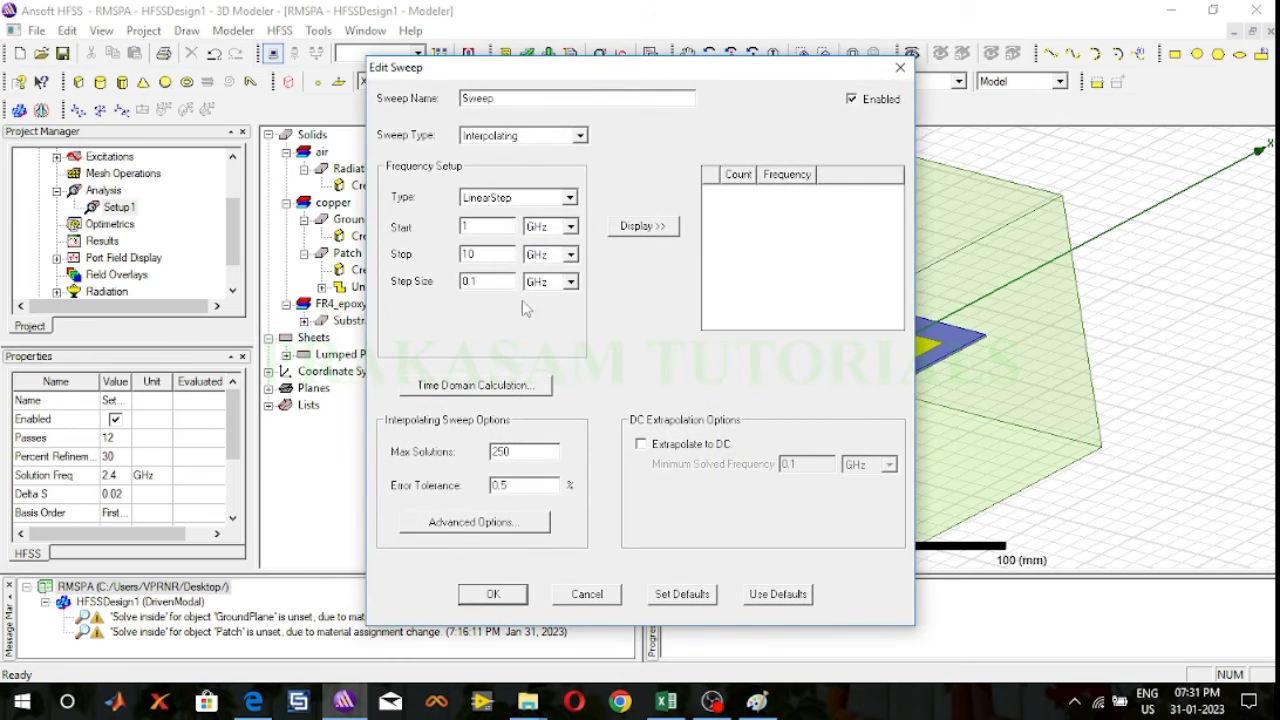
left_click(580, 135)
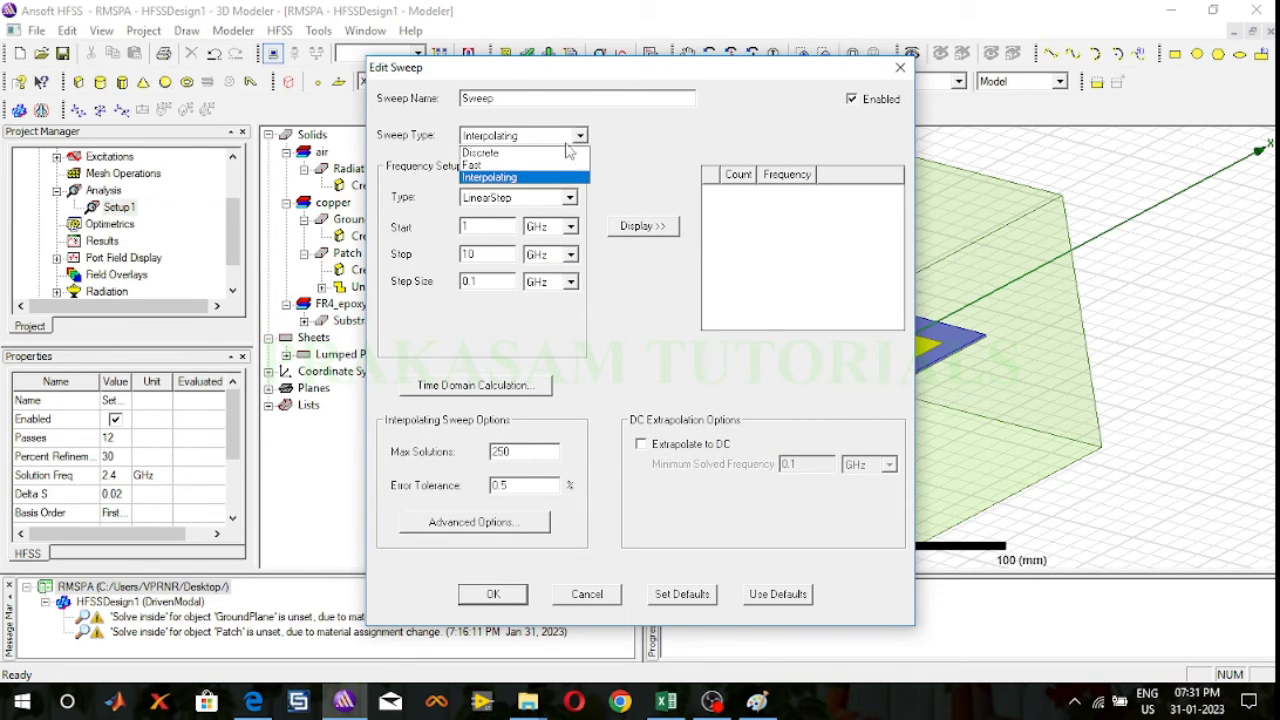
left_click(533, 165)
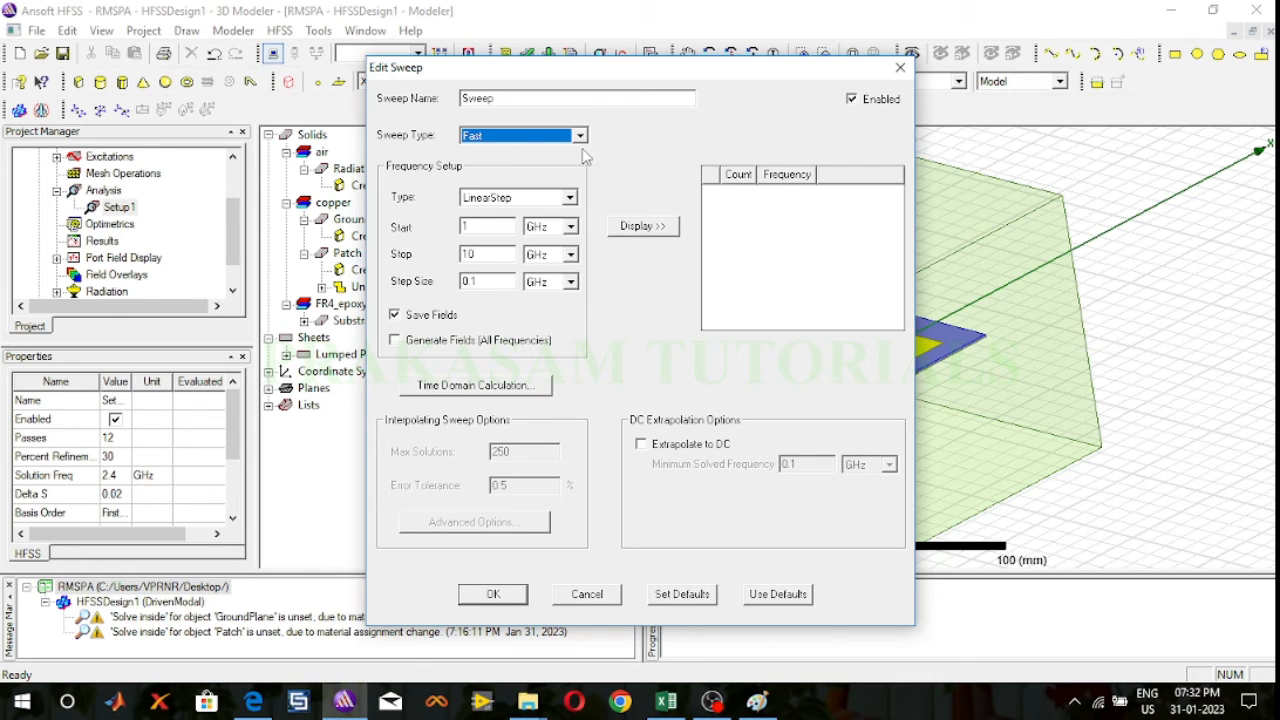
left_click(569, 197)
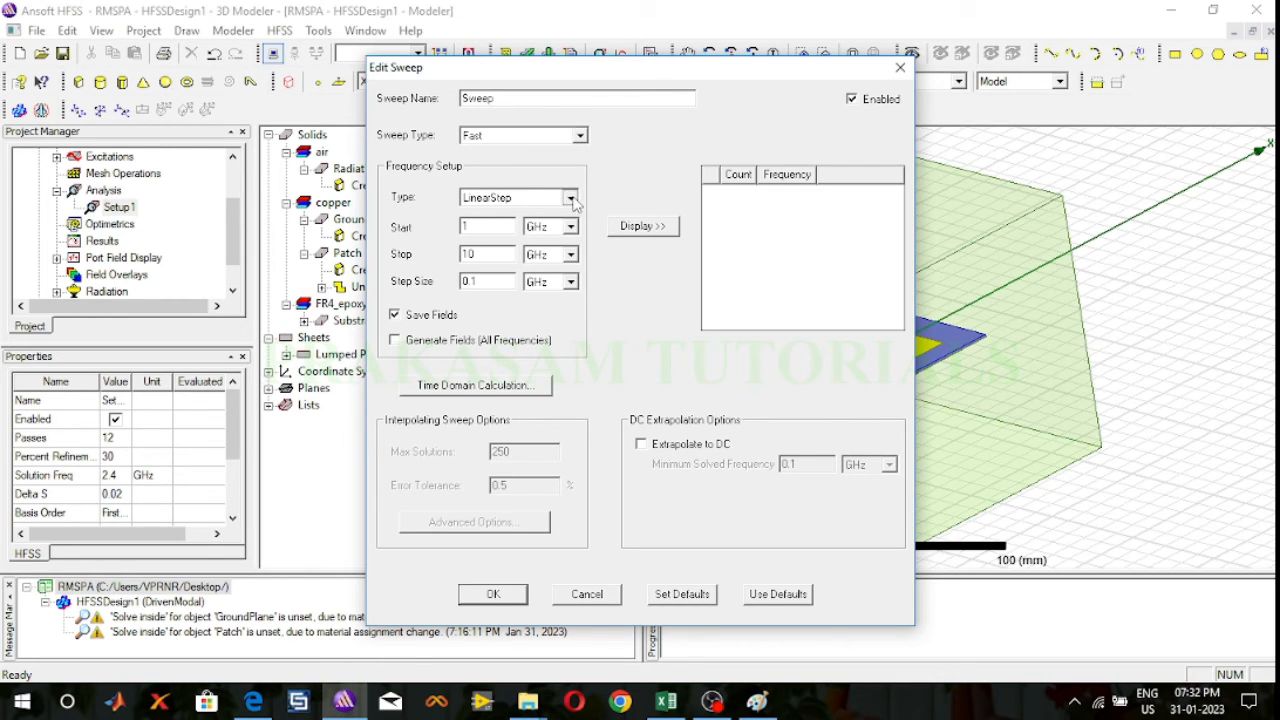
left_click(540, 228)
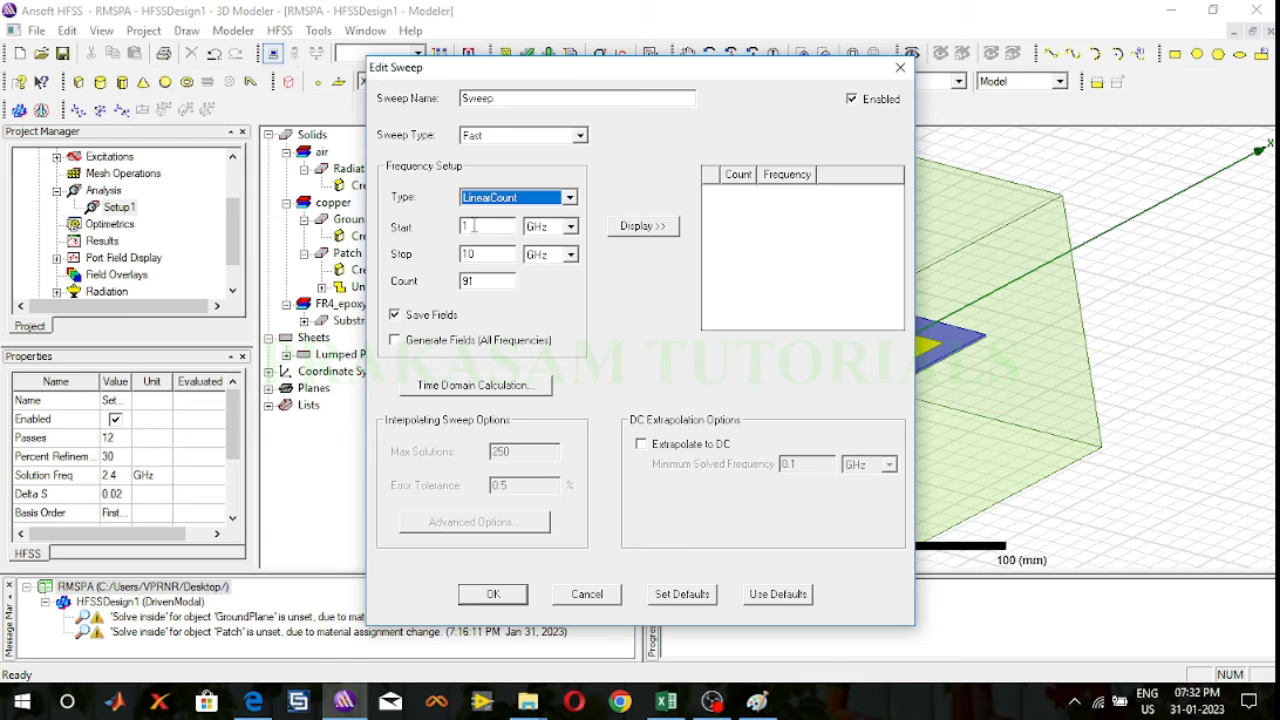
Step: Set the sweep's stop frequency to 8 GHz and count to 101, list its frequency points and accept the sweep
double_click(468, 254)
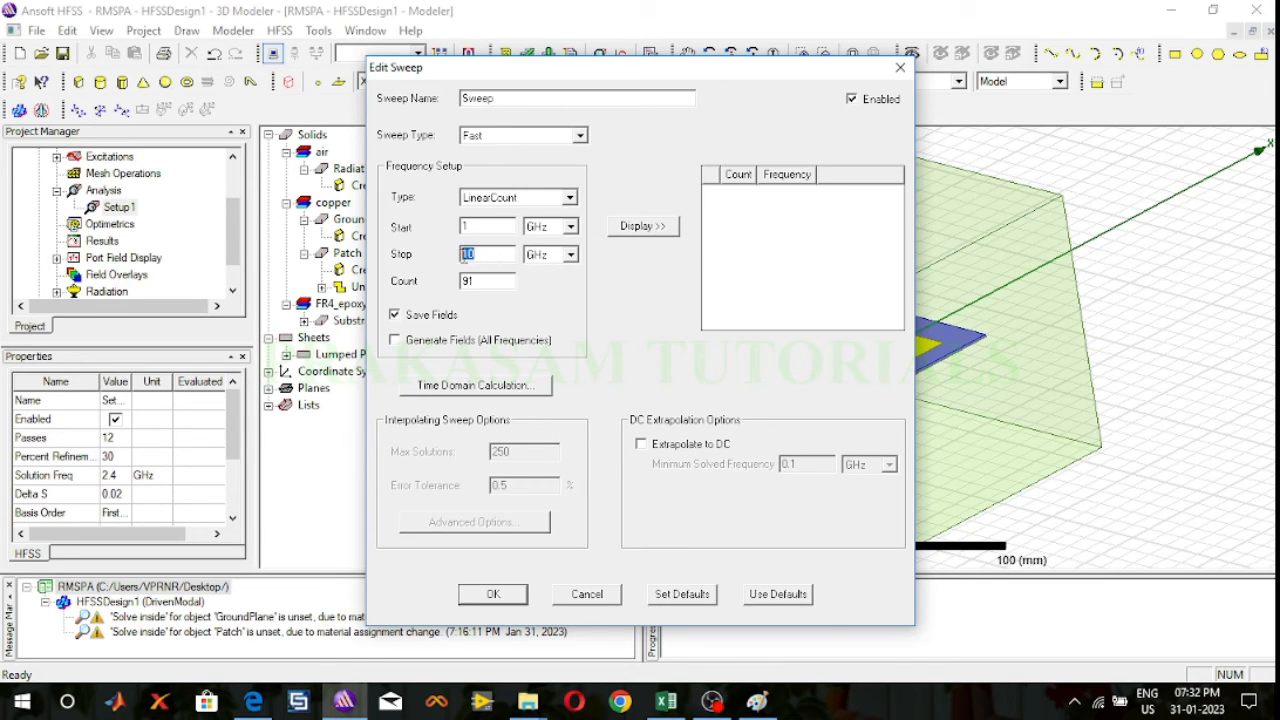
type("8")
double_click(468, 281)
type("101")
left_click(664, 234)
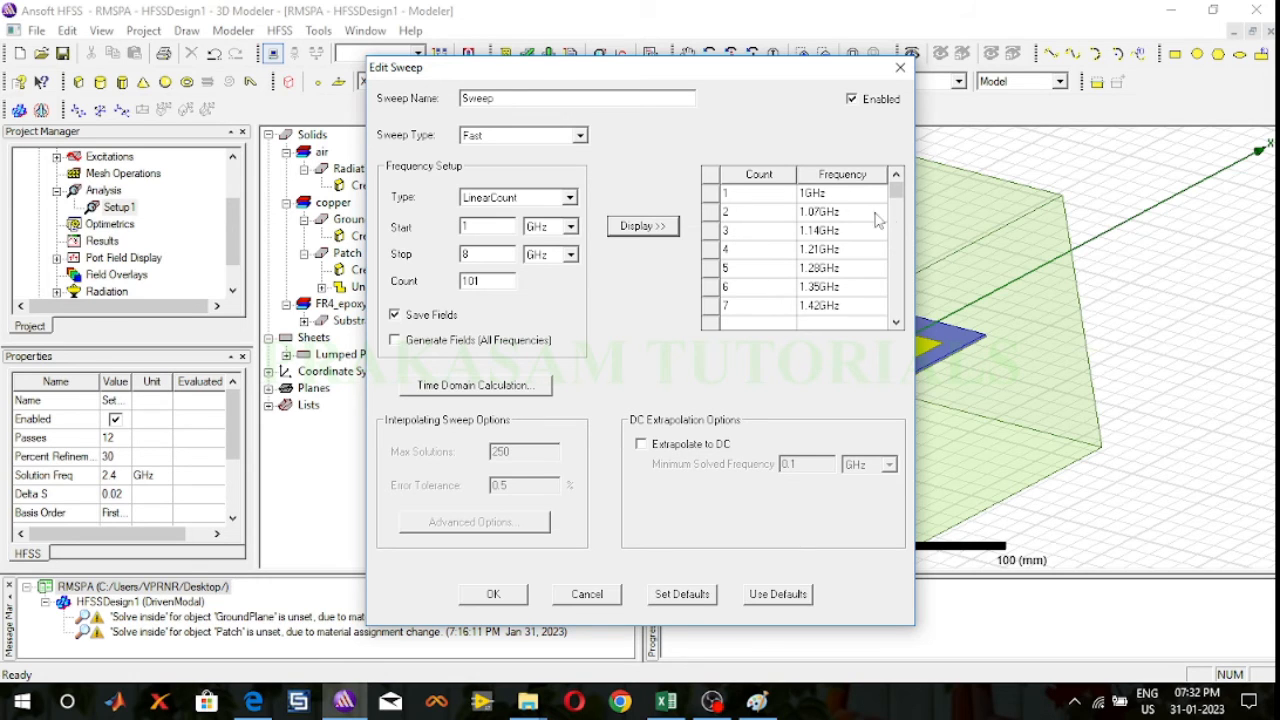
mouse_move(896, 192)
left_mouse_down()
mouse_move(906, 343)
mouse_move(894, 190)
mouse_move(890, 330)
mouse_move(895, 190)
left_mouse_up()
left_click(491, 594)
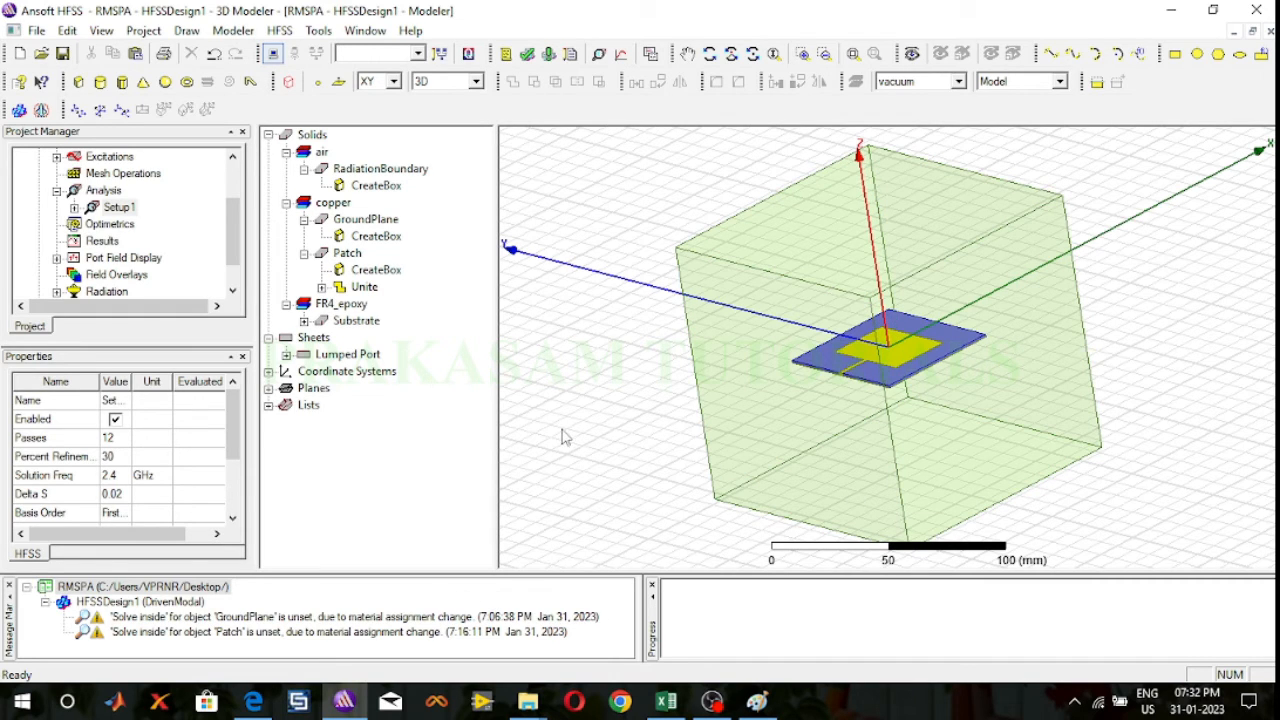
Step: Run the validation check on the design and analyze all solution setups
left_click(527, 55)
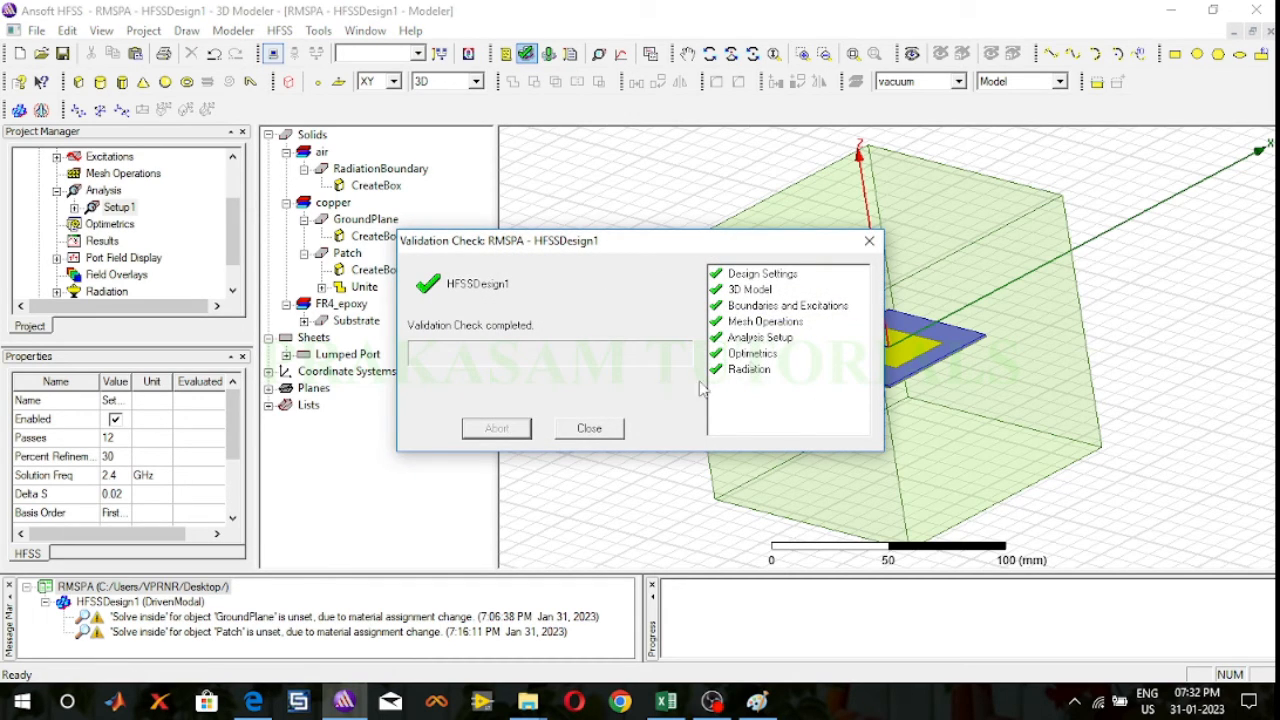
left_click(589, 428)
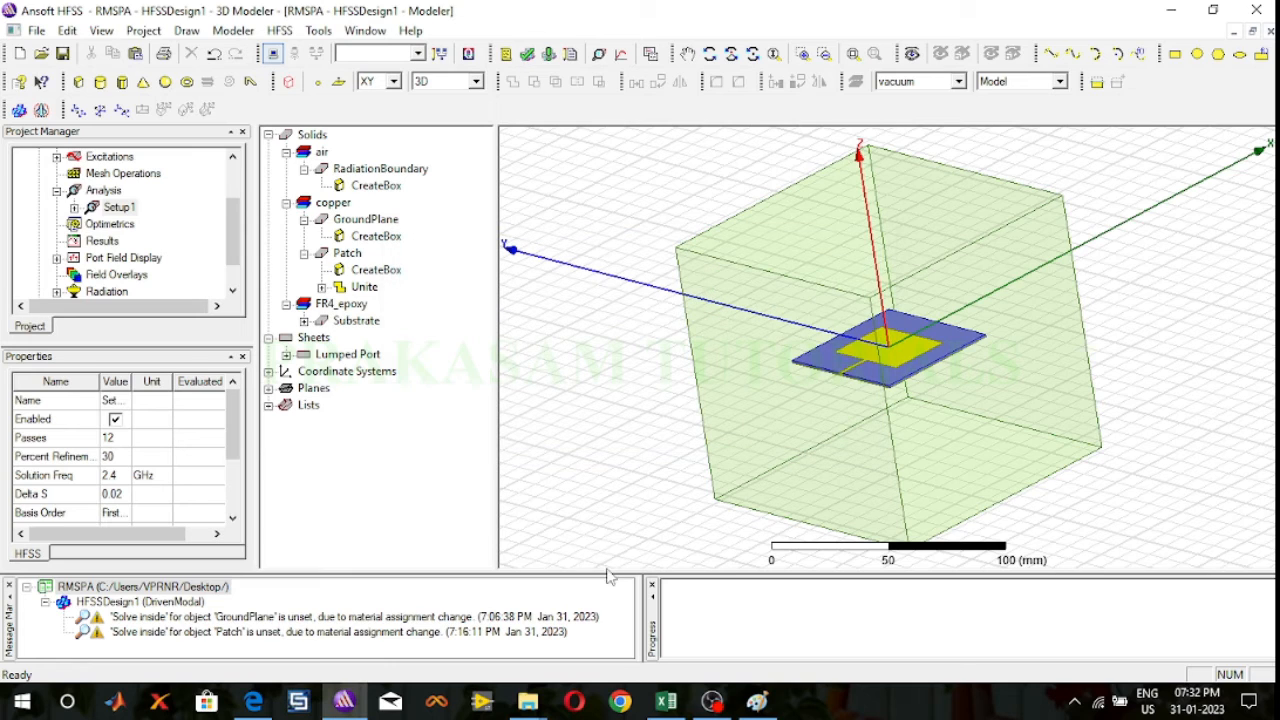
left_click(549, 55)
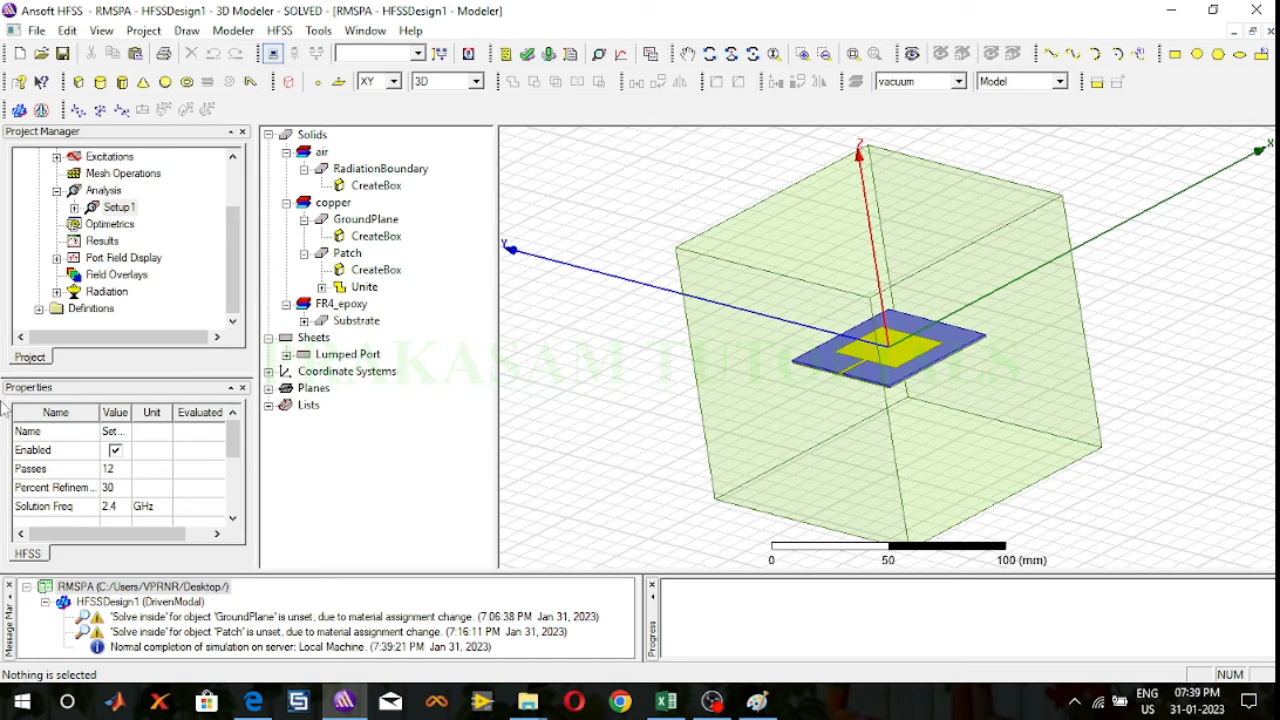
Step: Create a modal solution data rectangular plot of S(1,1) in dB against frequency for Setup1 : Sweep
left_click(104, 242)
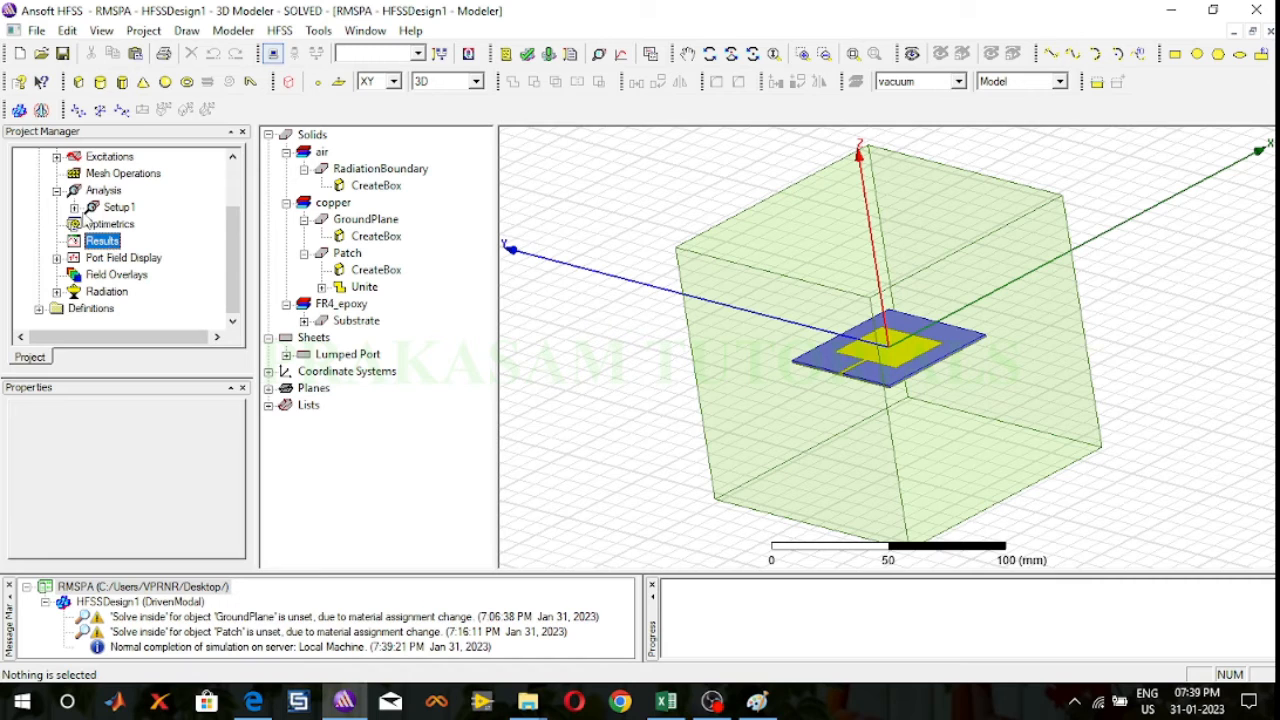
right_click(104, 246)
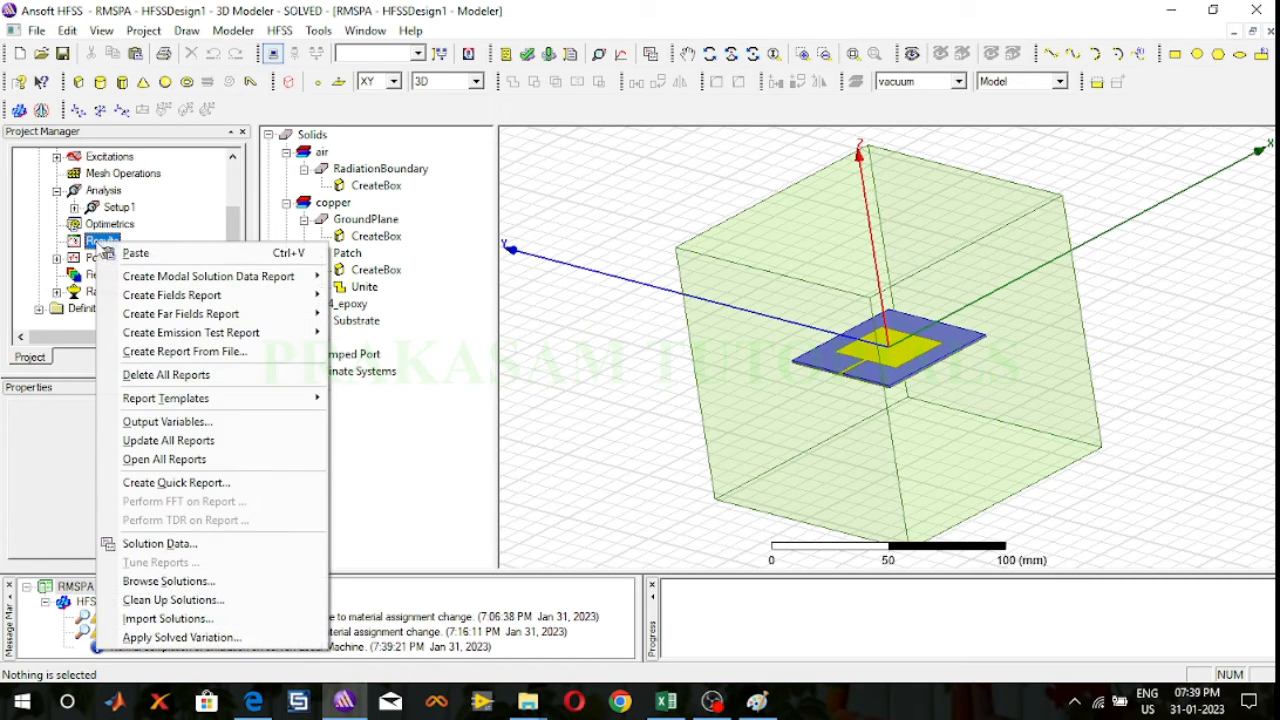
mouse_move(146, 278)
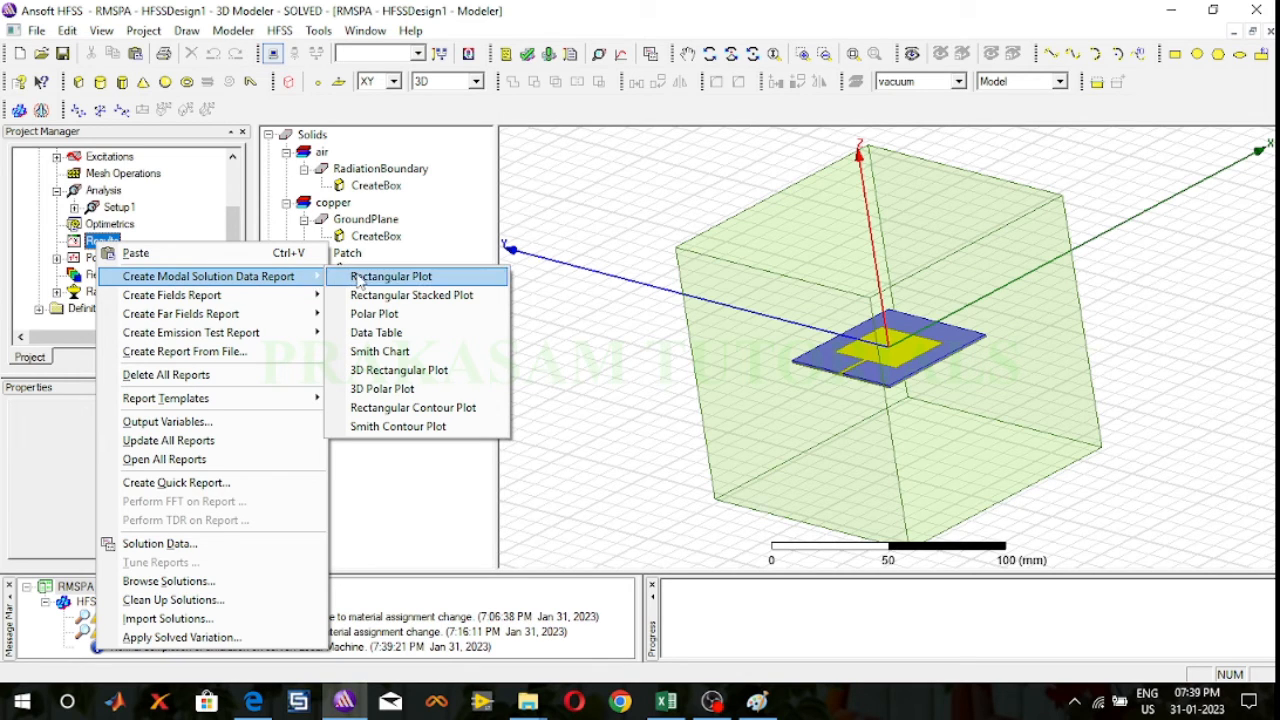
left_click(393, 283)
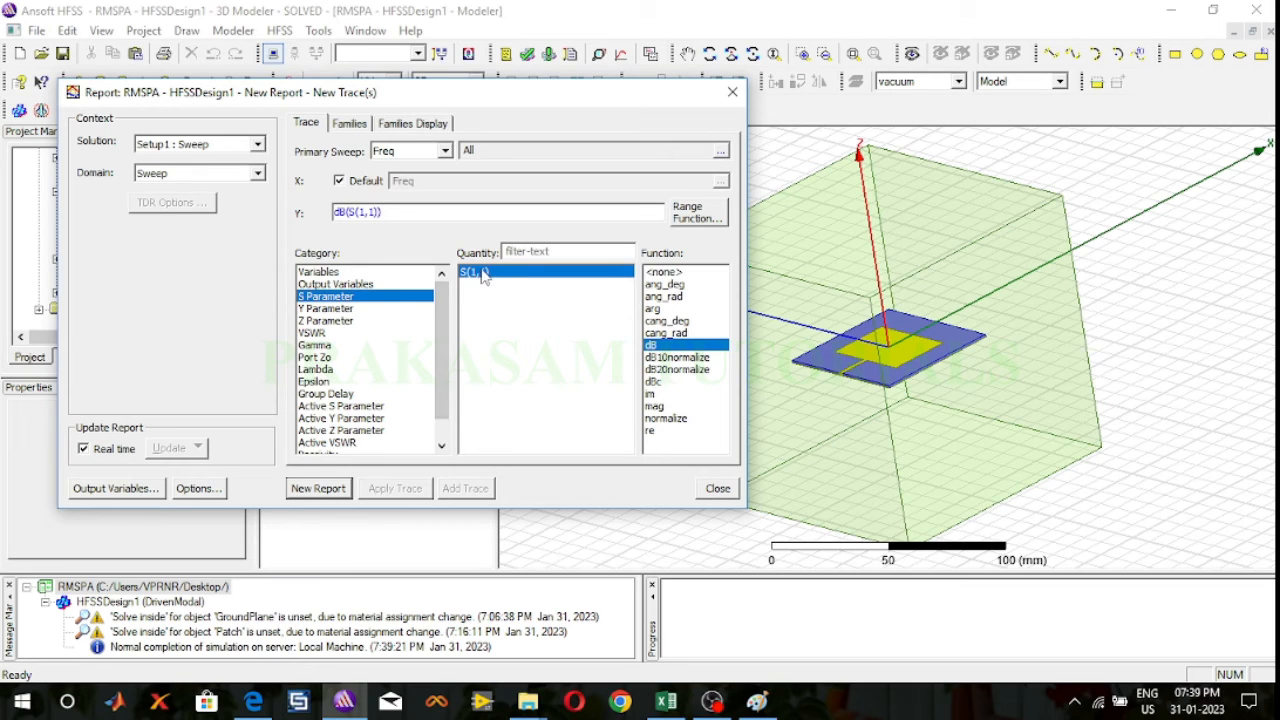
left_click(316, 489)
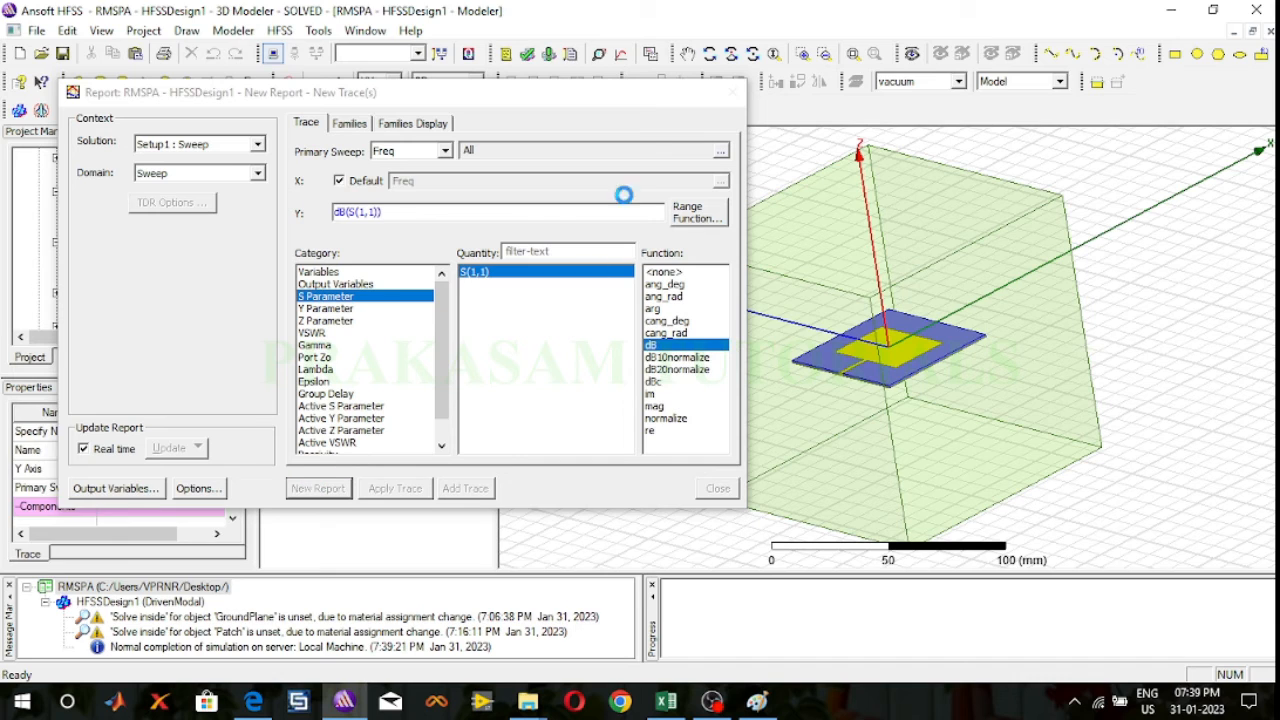
left_click(735, 93)
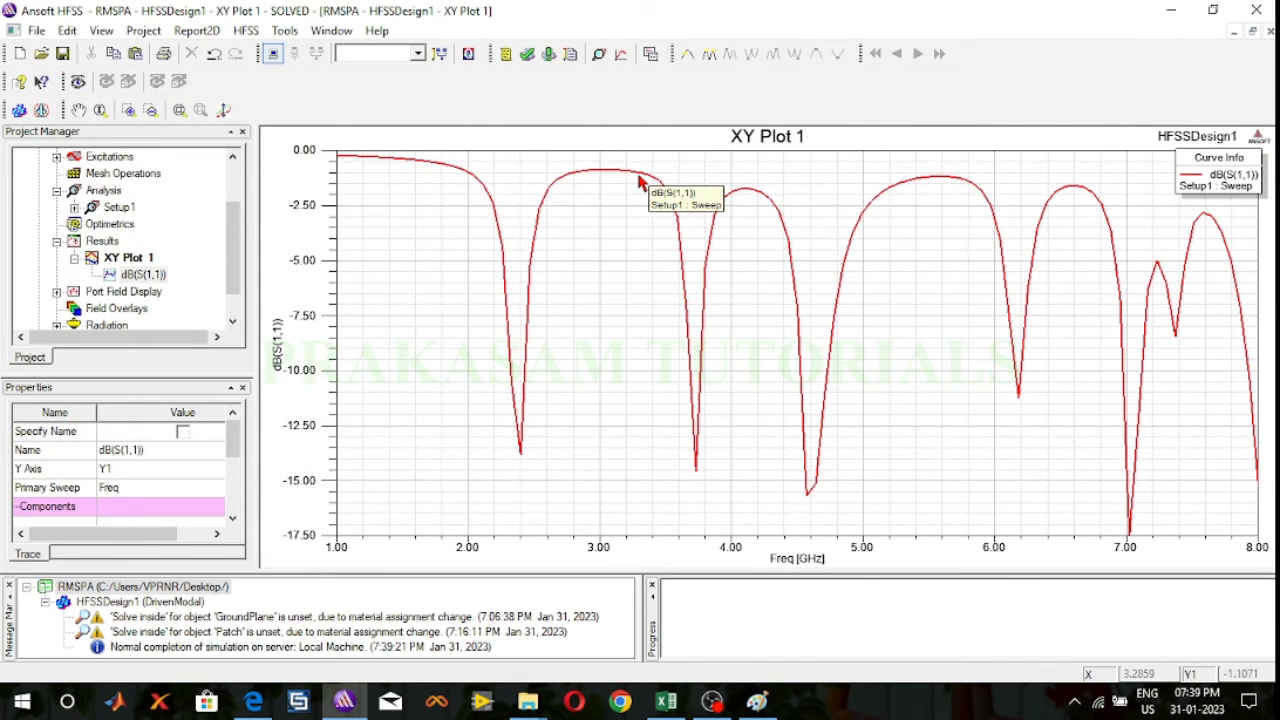
Step: Add a marker at the 2.4 GHz dip of the S(1,1) curve and move the marker table beside that dip
right_click(583, 297)
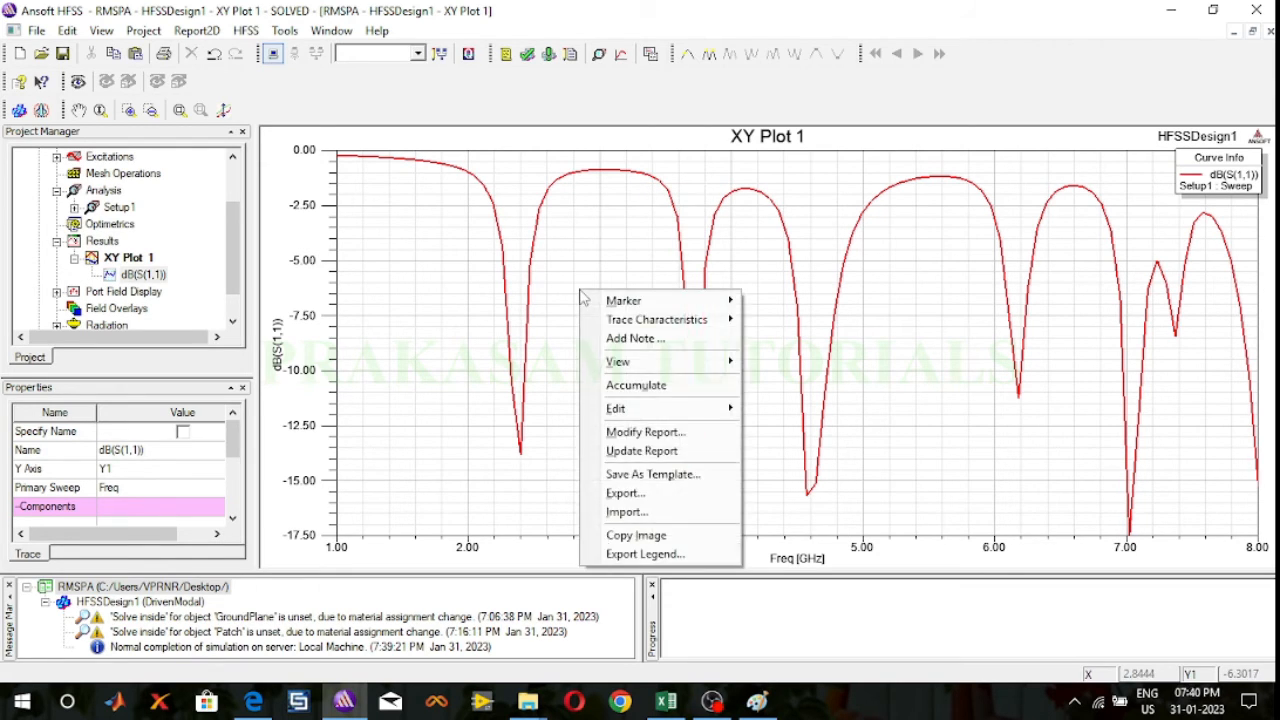
mouse_move(614, 300)
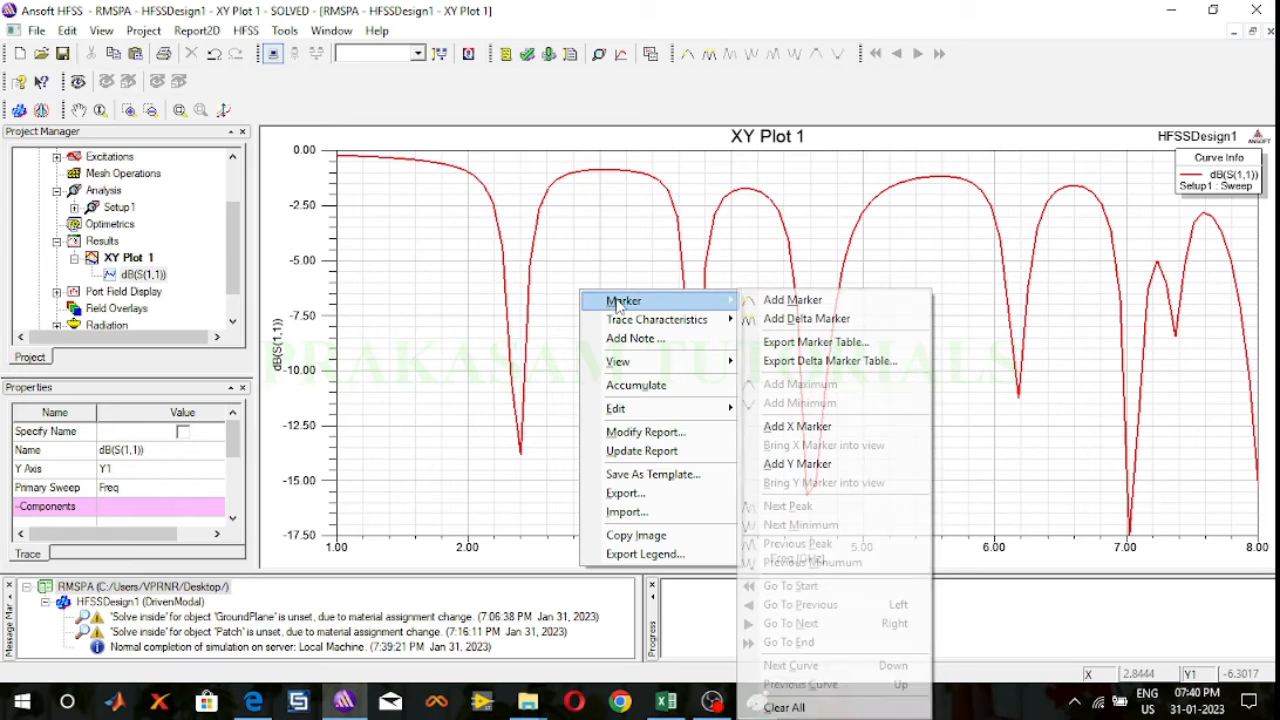
left_click(758, 301)
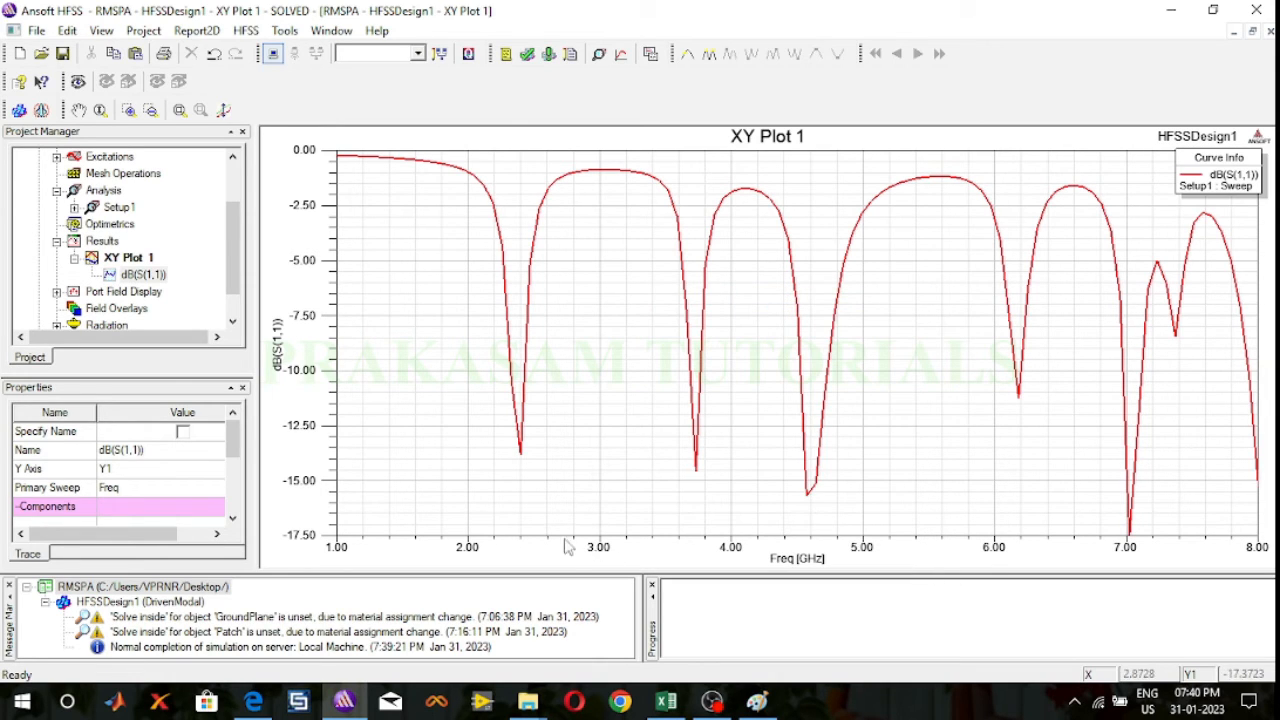
left_click(521, 458)
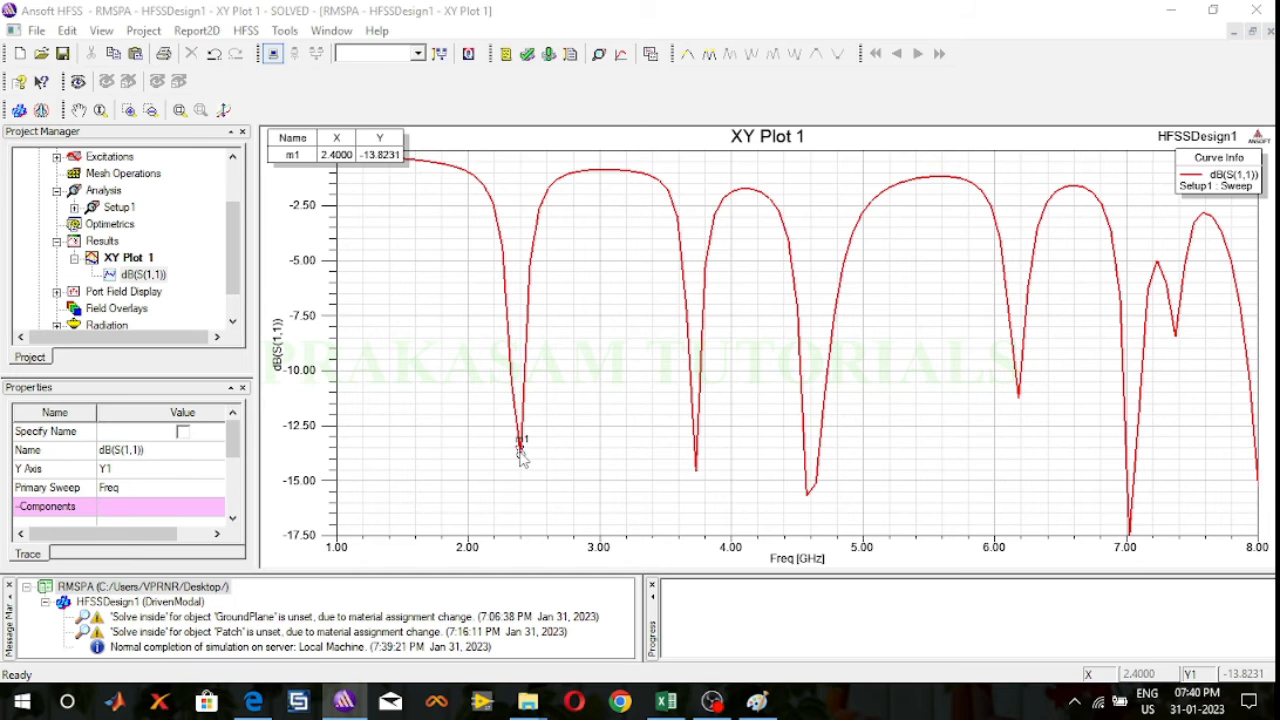
right_click(424, 316)
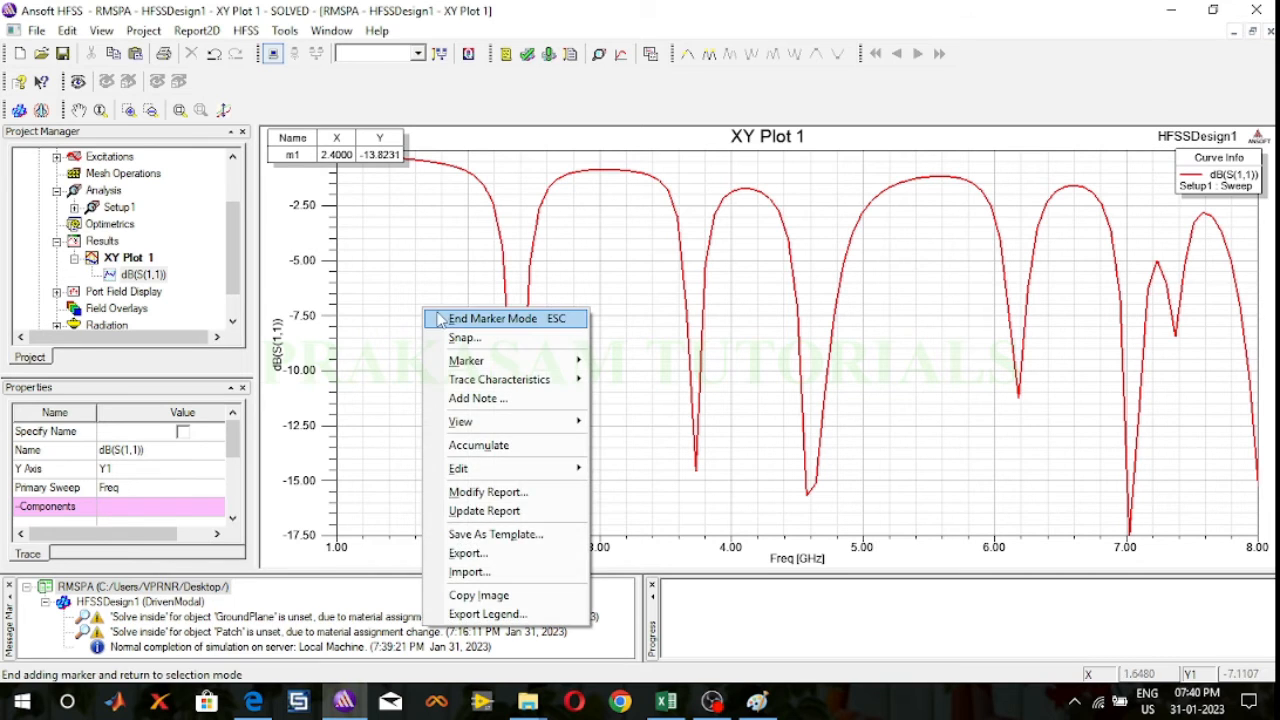
left_click(458, 318)
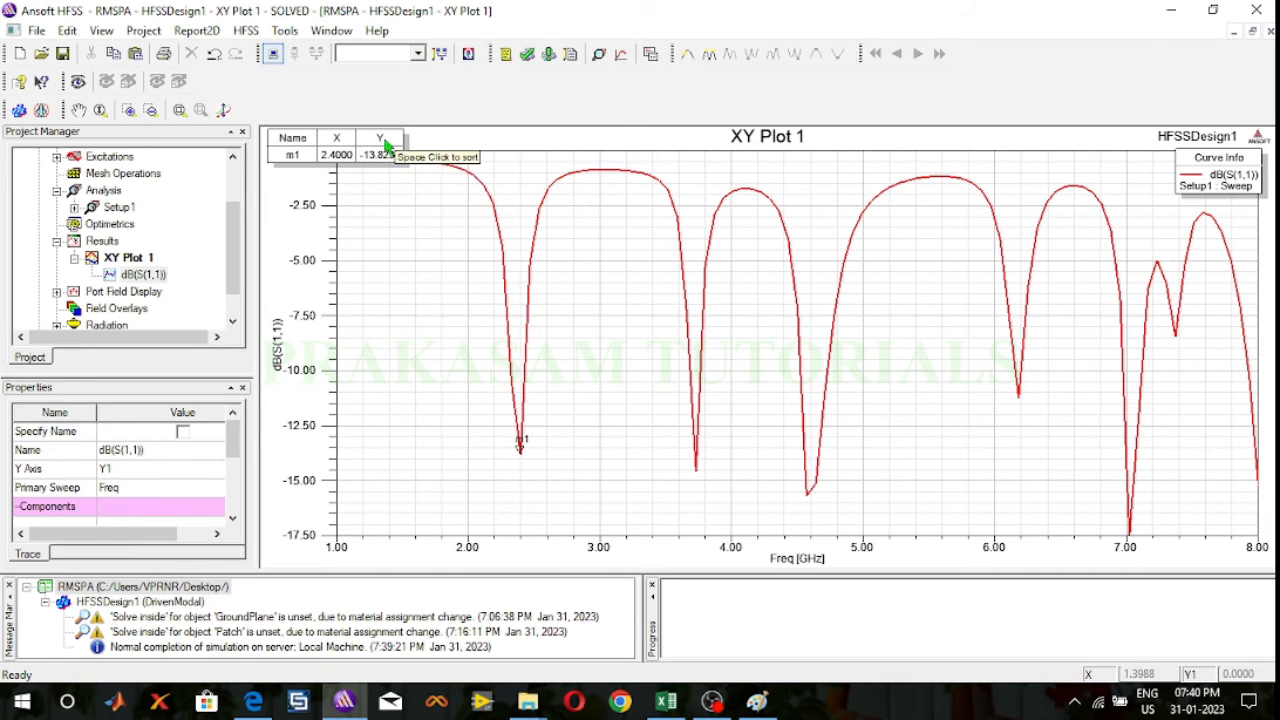
mouse_move(386, 141)
left_mouse_down()
mouse_move(640, 315)
mouse_move(520, 350)
mouse_move(468, 338)
left_mouse_up()
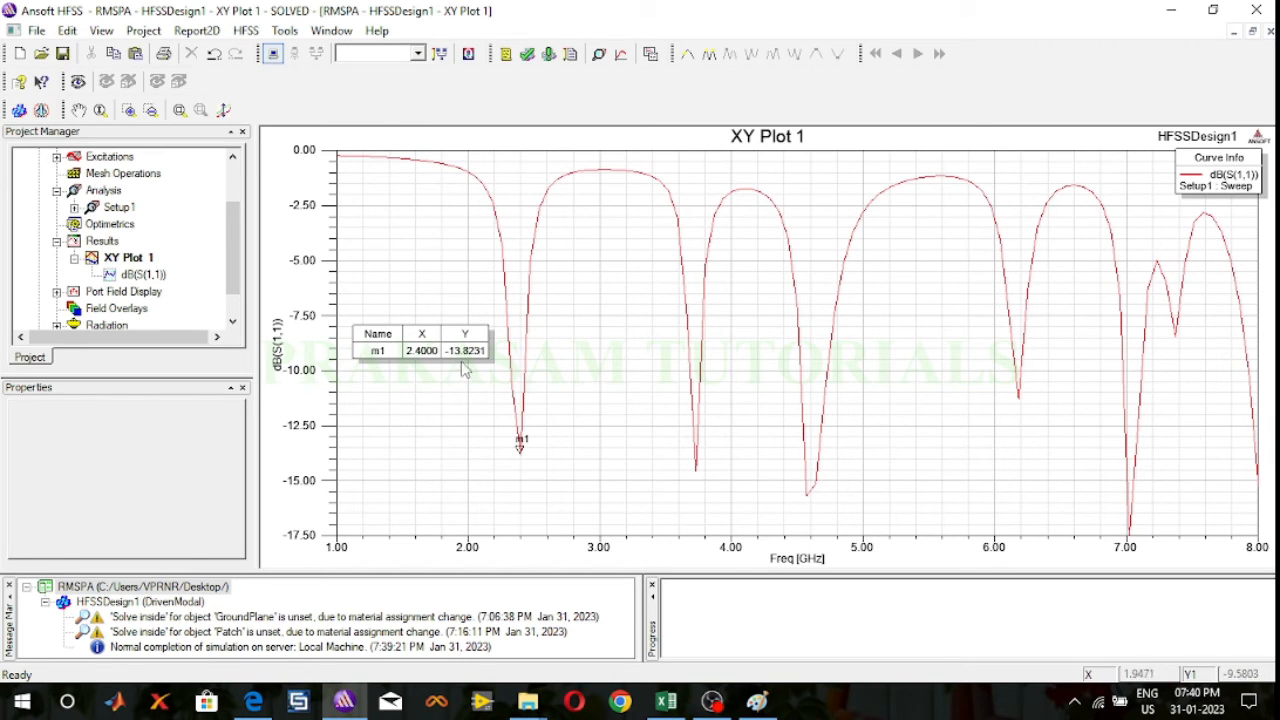
Step: Set the line width of the dB(S(1,1)) curve to 3
double_click(527, 322)
left_click(313, 290)
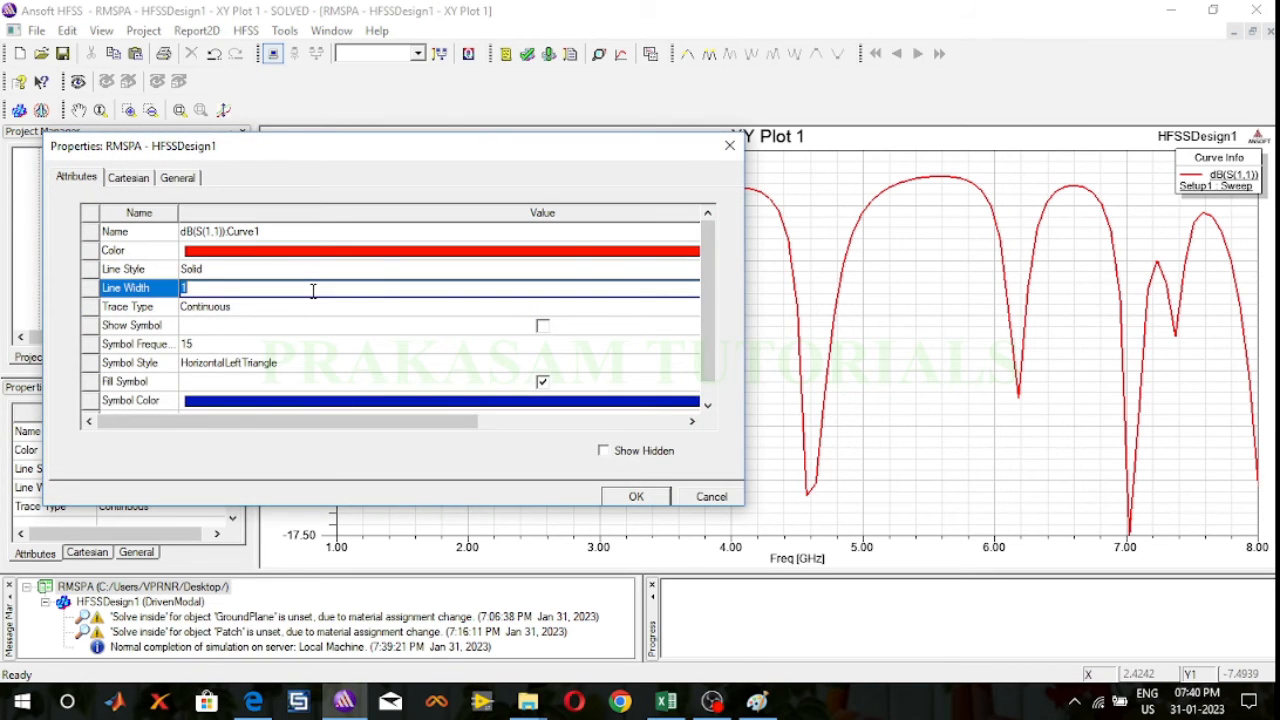
type("3")
left_click(648, 503)
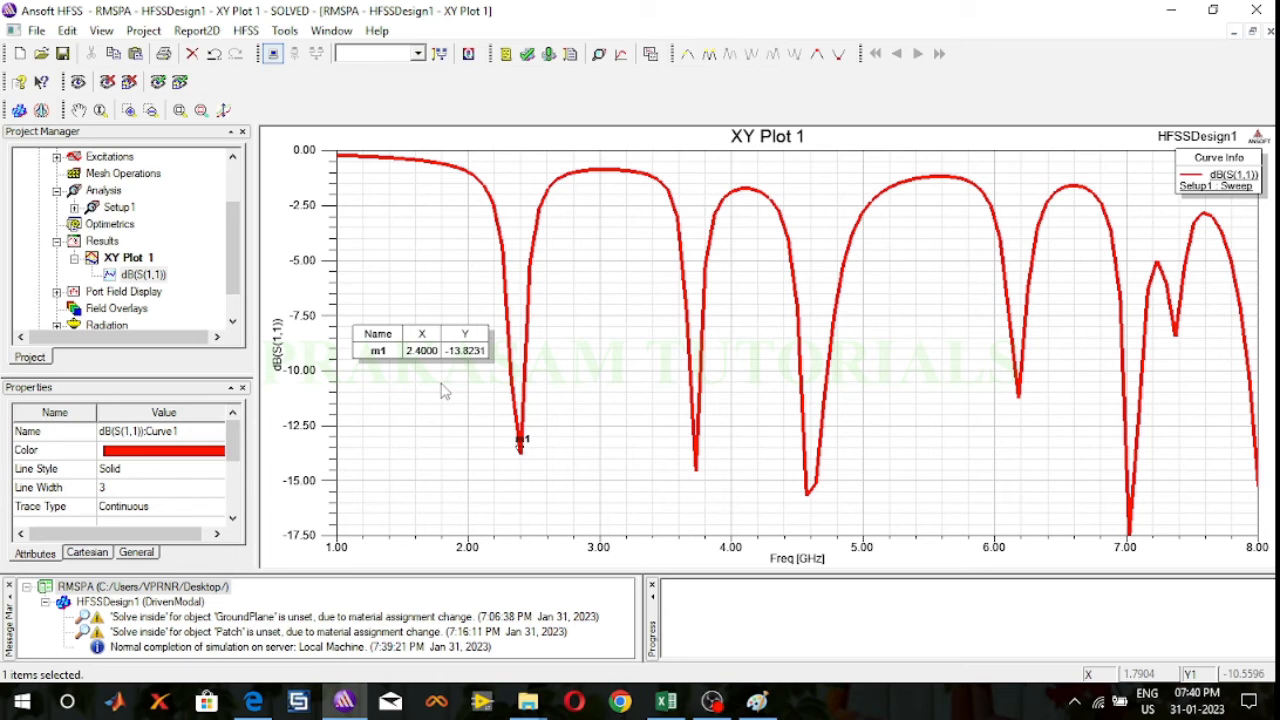
Step: Try to rename XY Plot 1 in the results as "S Parameter (S11)"
left_click(130, 258)
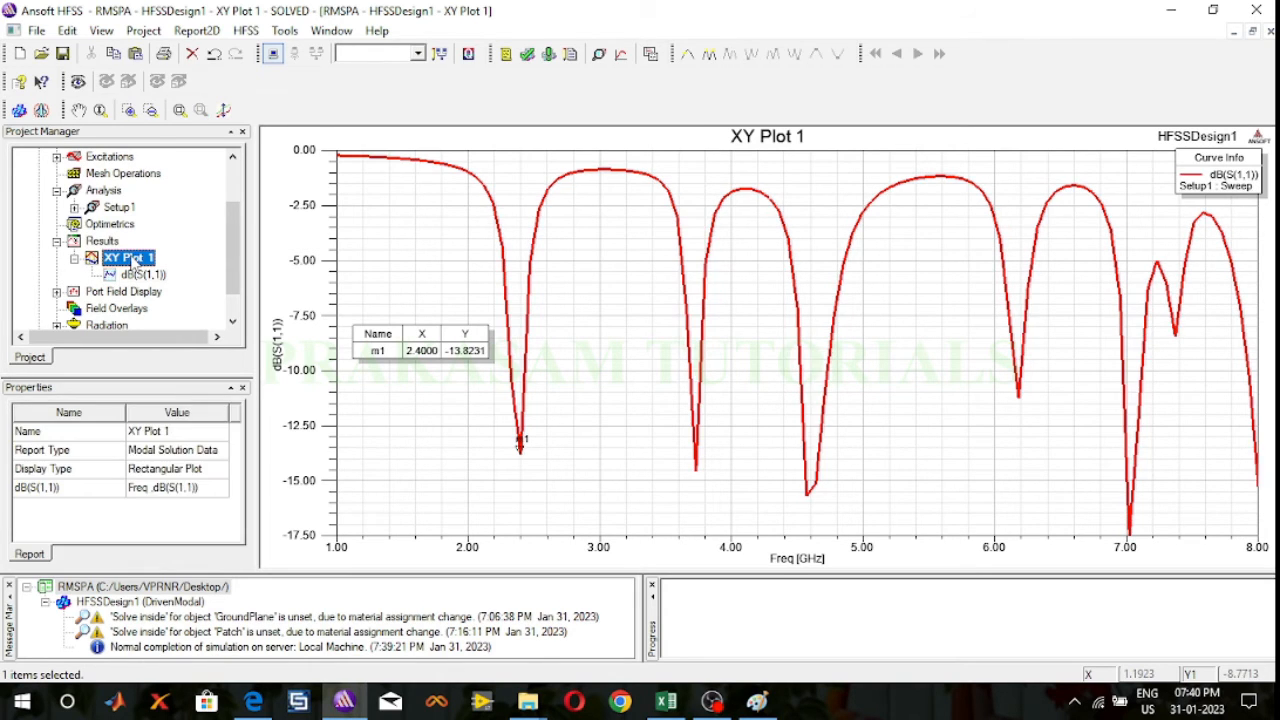
right_click(131, 258)
left_click(180, 329)
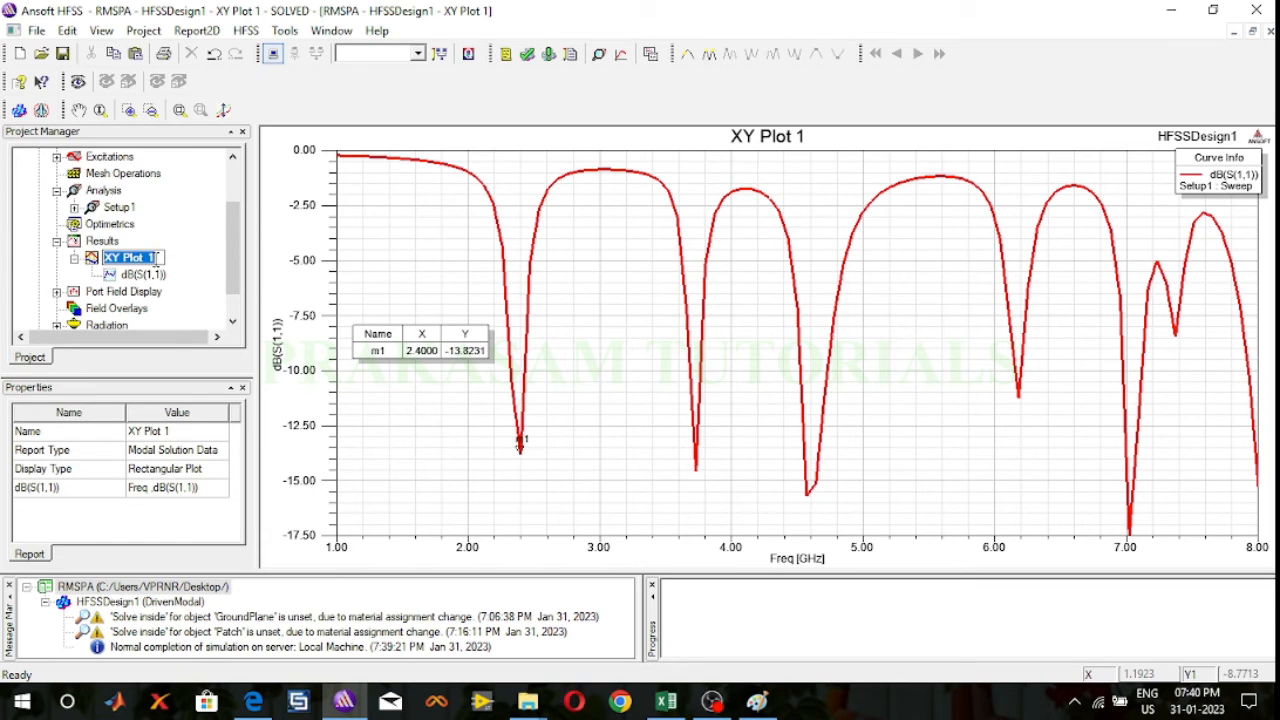
type("S Par")
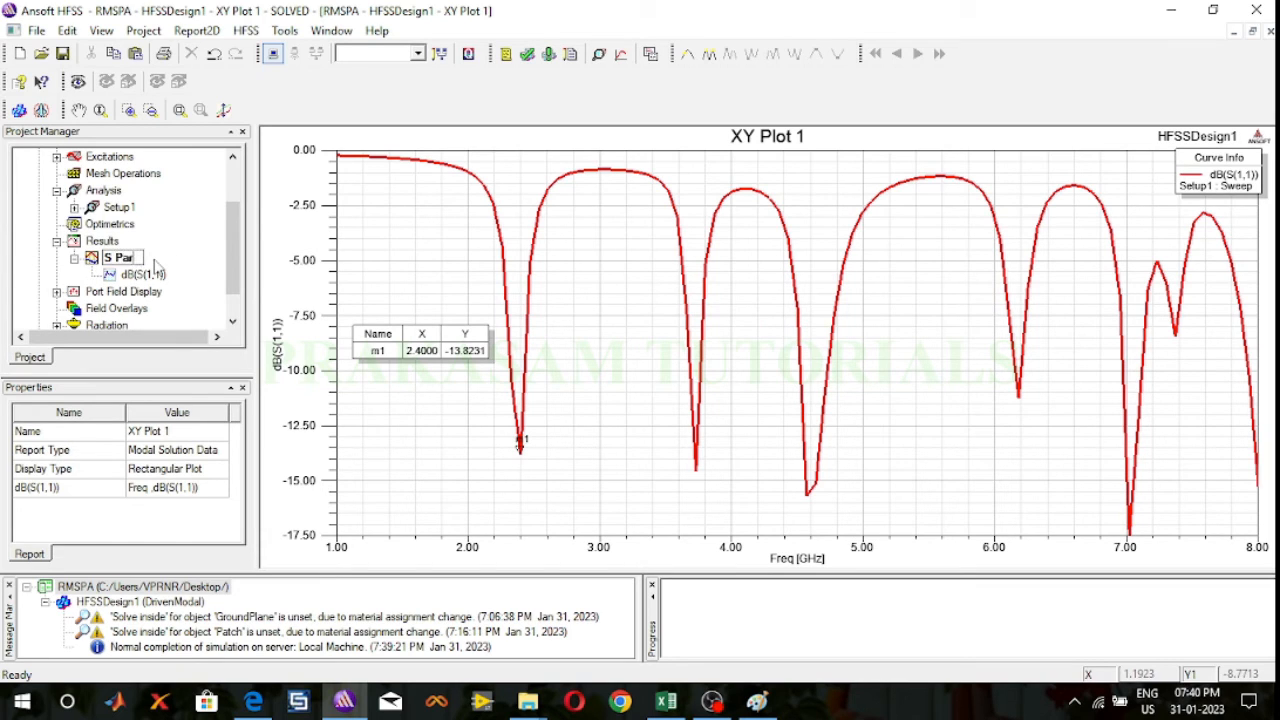
type("ameter (S11")
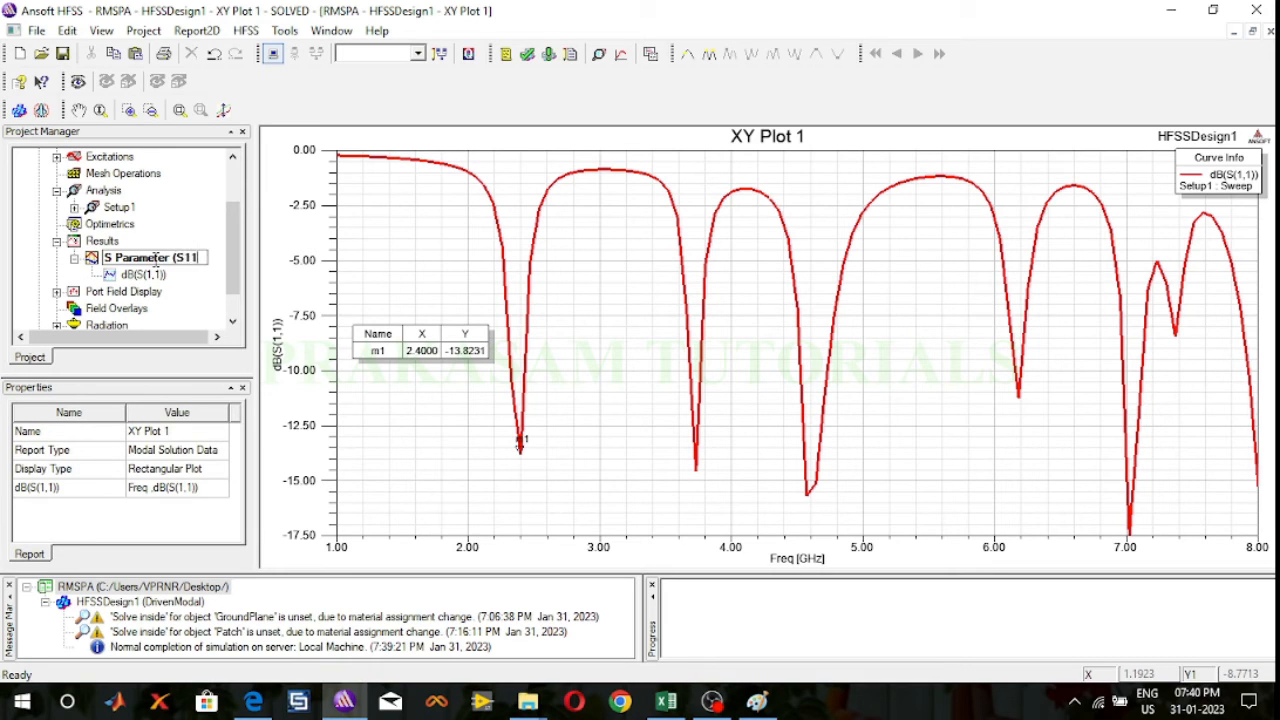
type(")")
key("Return")
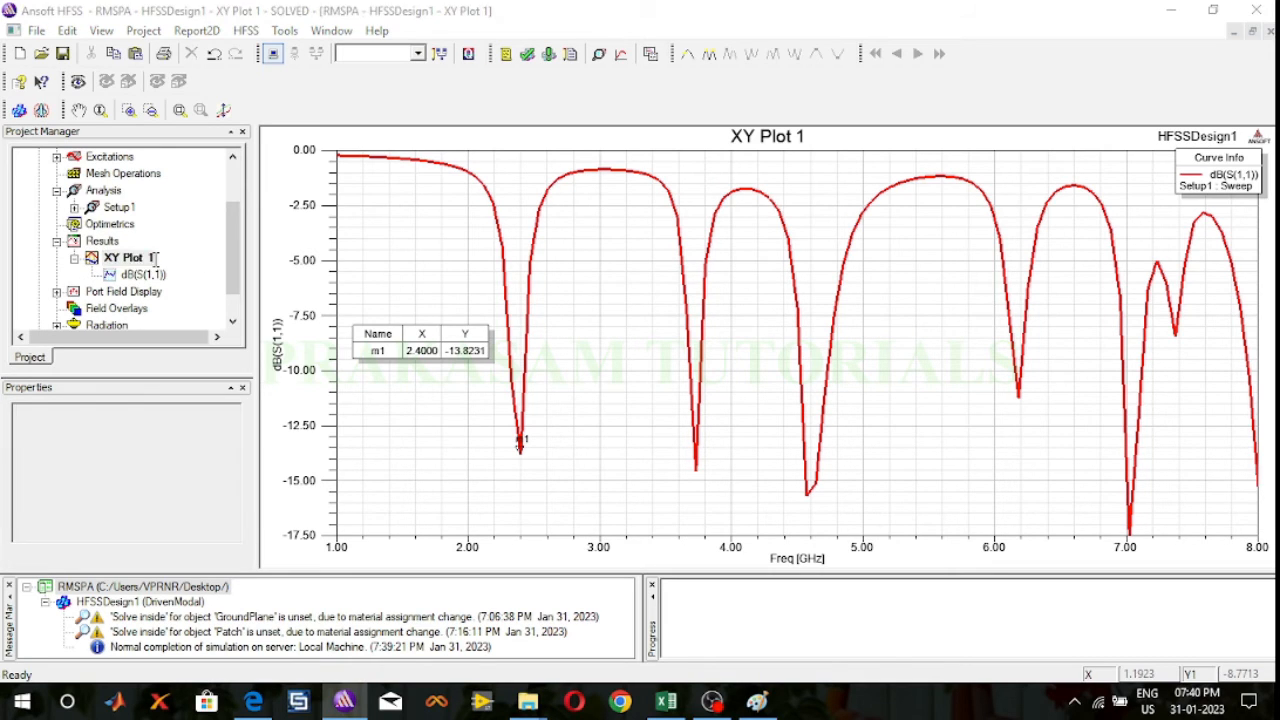
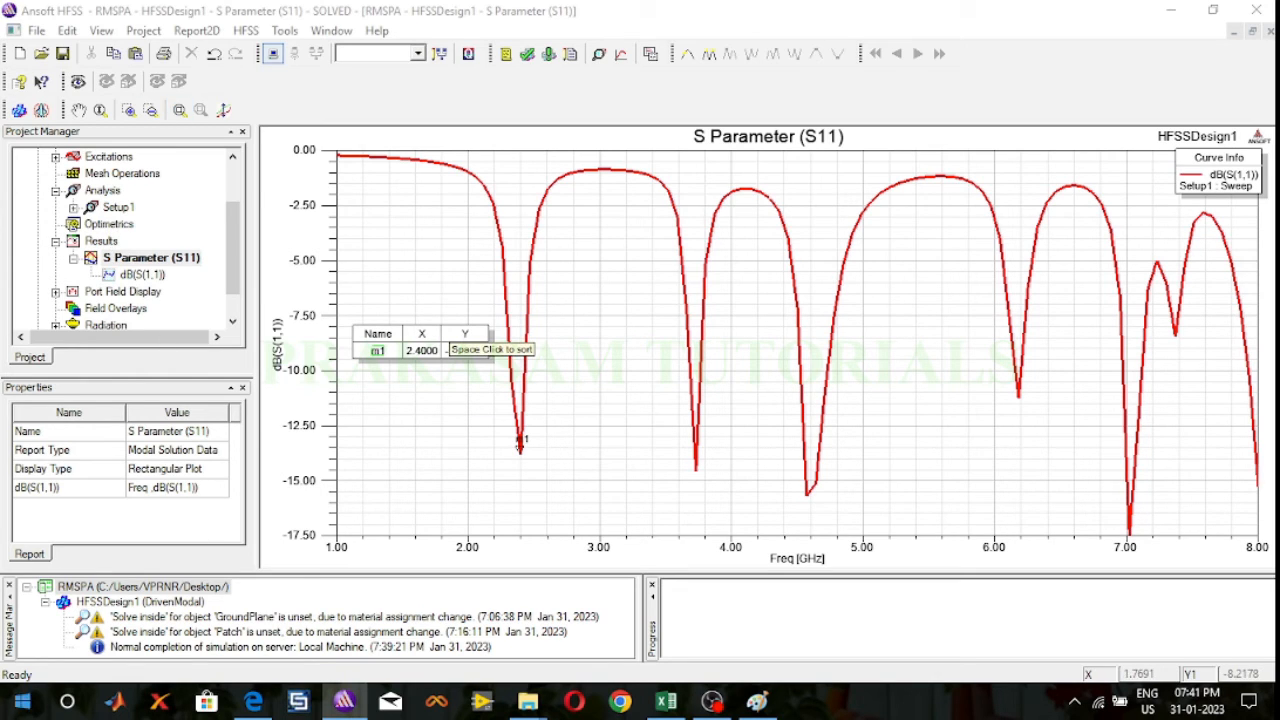
Step: Create a modal solution data rectangular plot of VSWR(1) with no function against frequency for Setup1 : Sweep
right_click(108, 242)
mouse_move(162, 281)
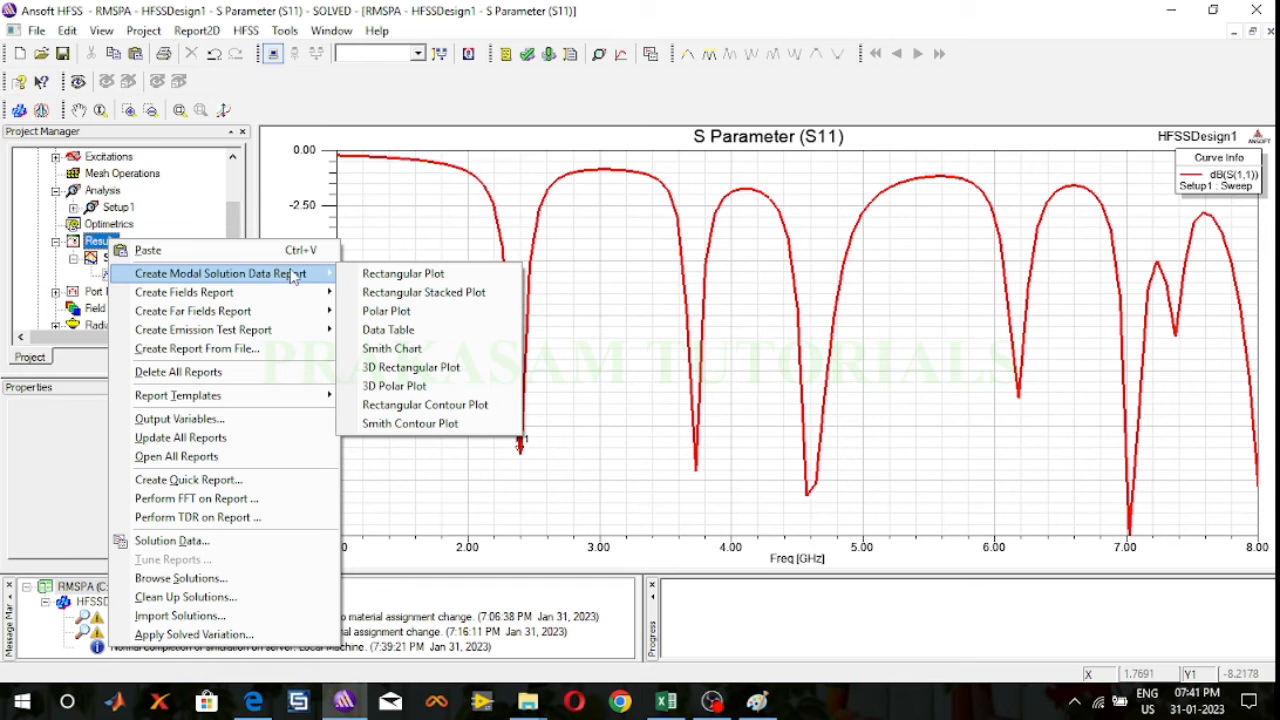
left_click(403, 274)
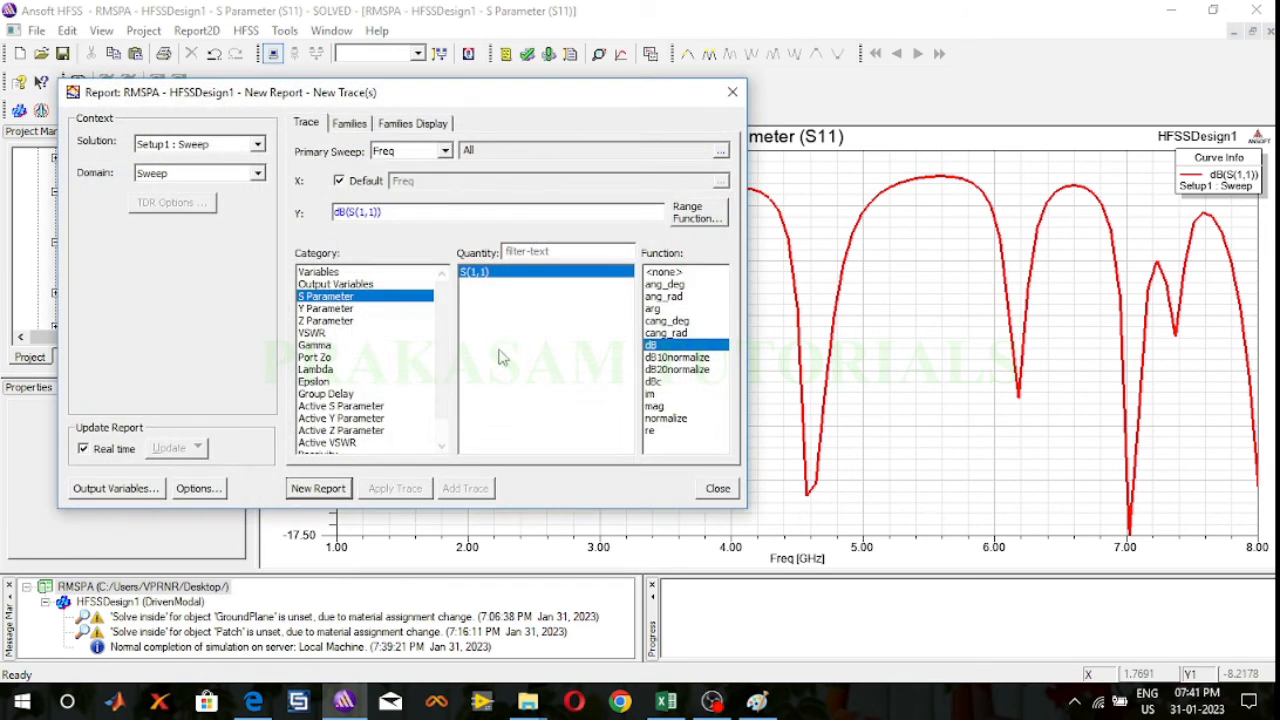
left_click(320, 334)
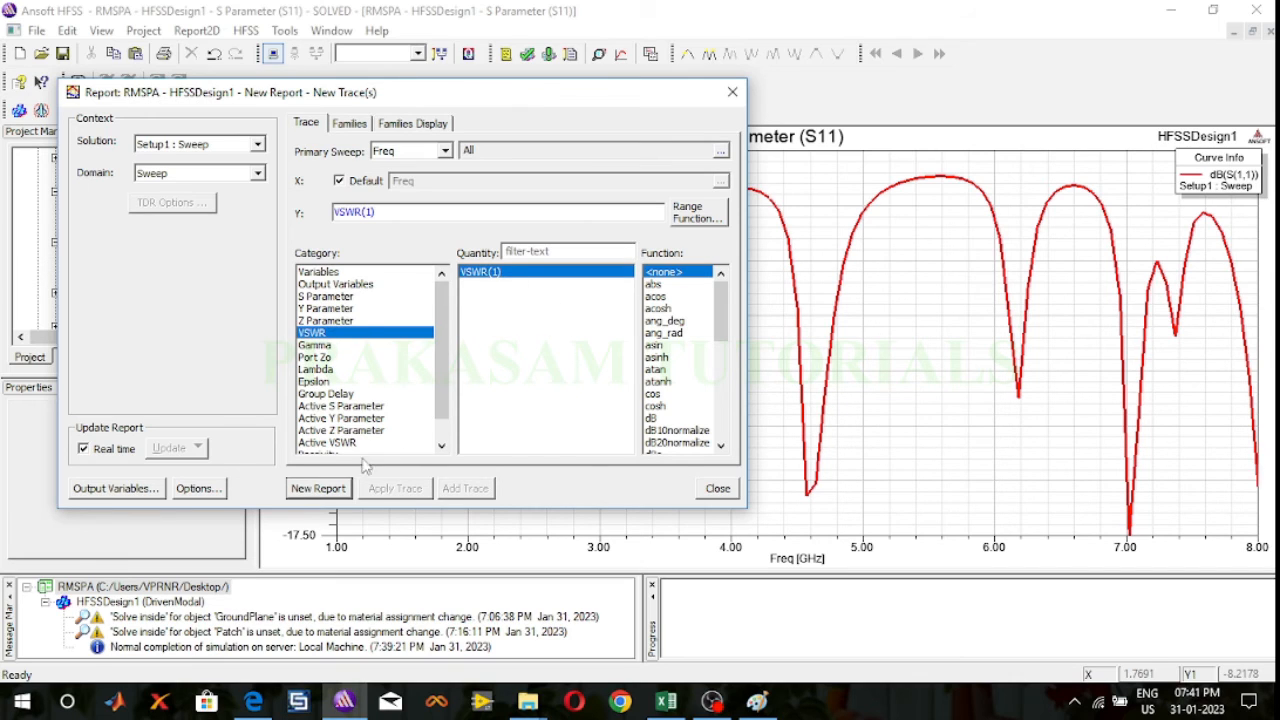
left_click(334, 490)
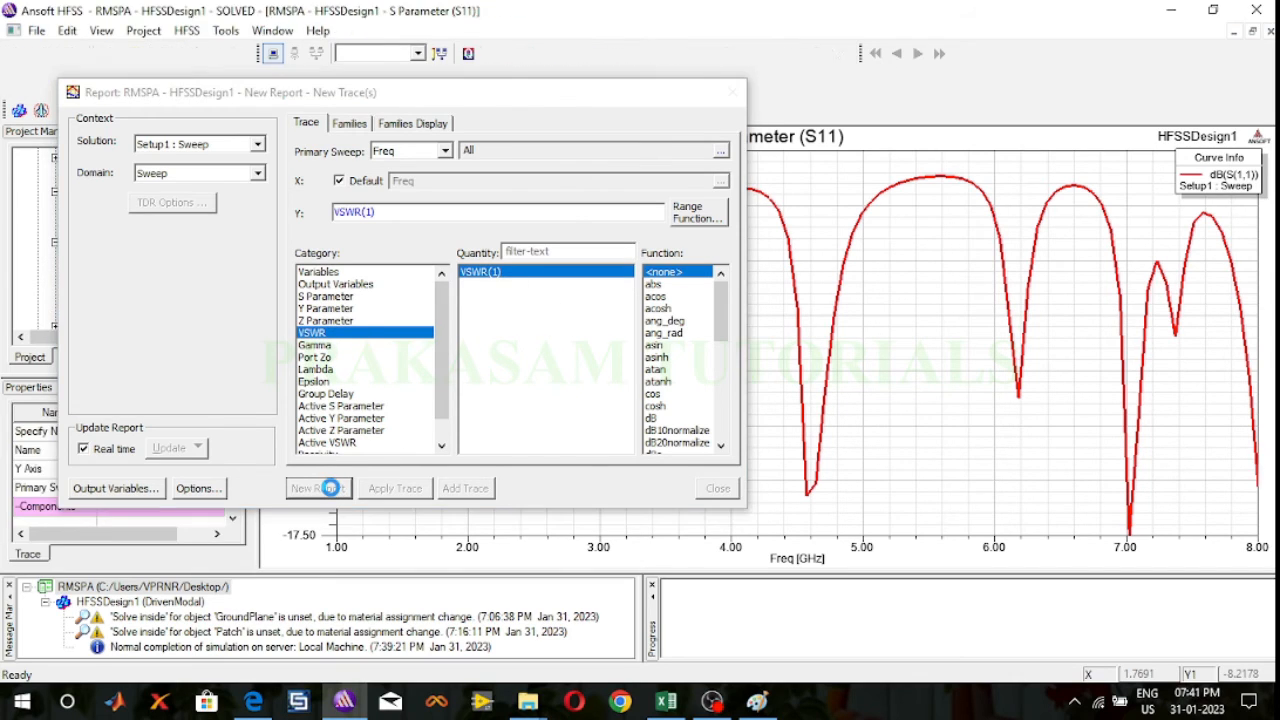
left_click(733, 90)
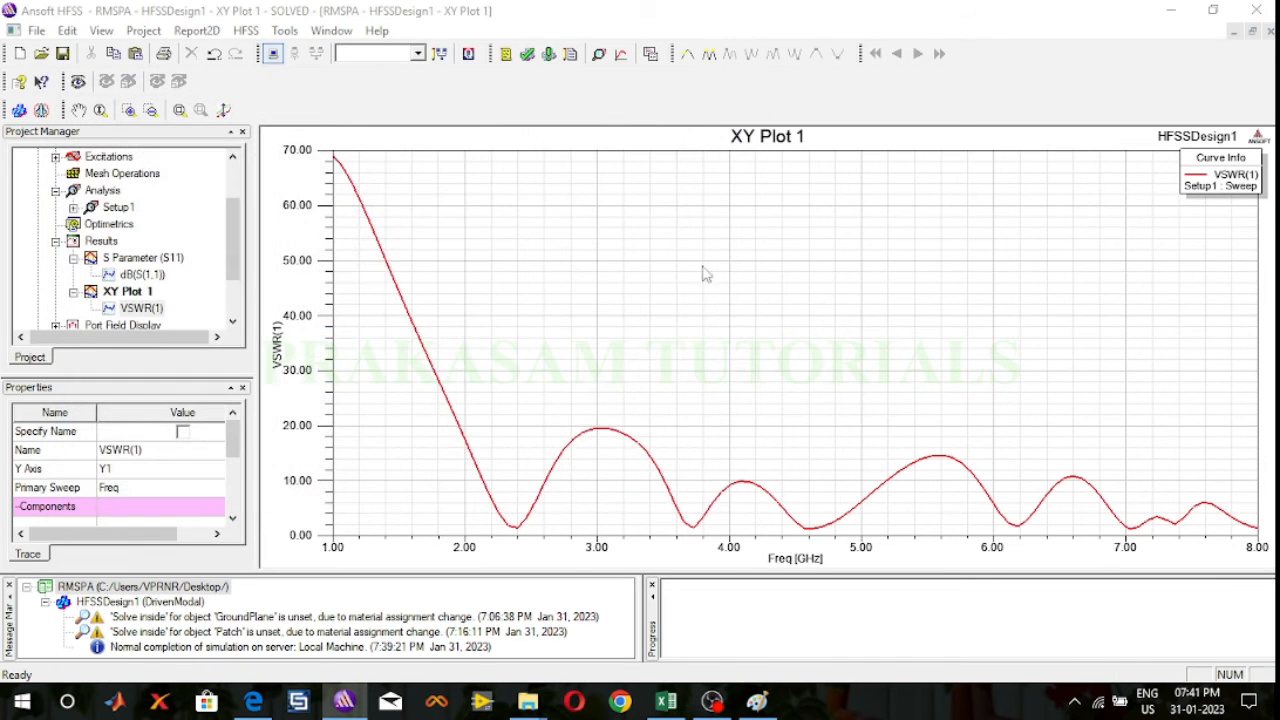
Step: Set the line width of the VSWR(1) curve to 3
double_click(630, 437)
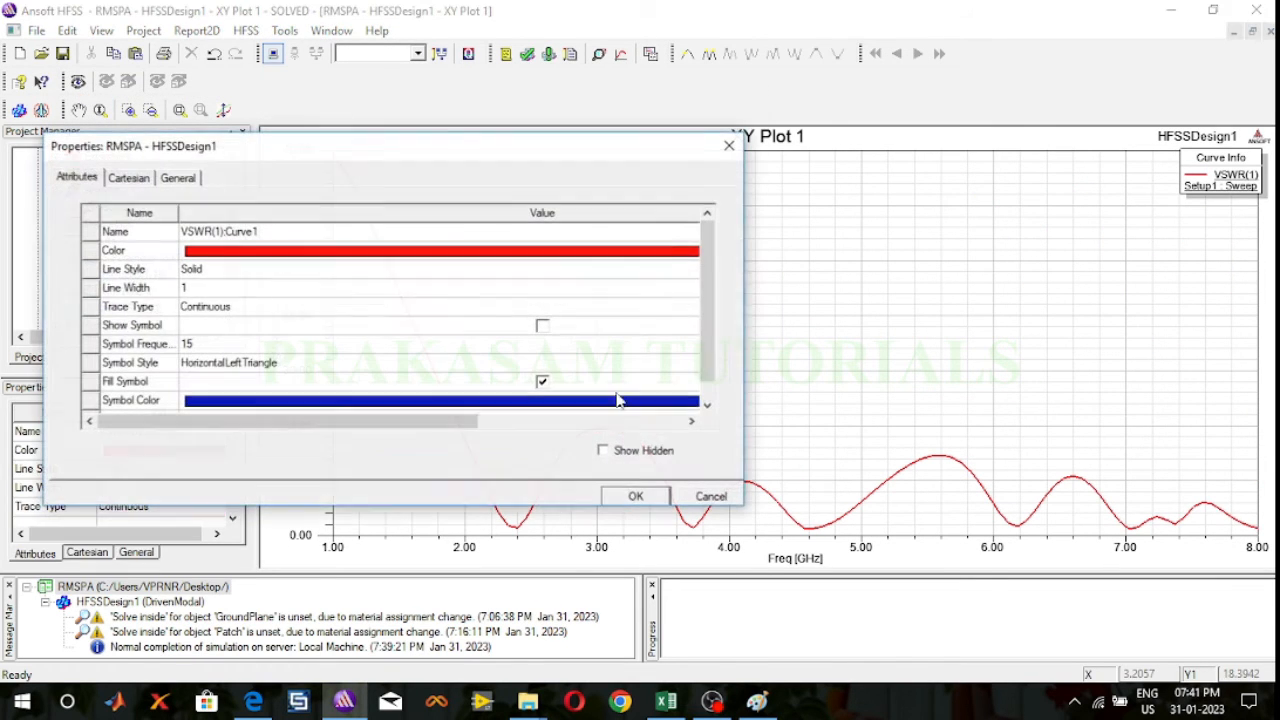
left_click(316, 290)
type("3")
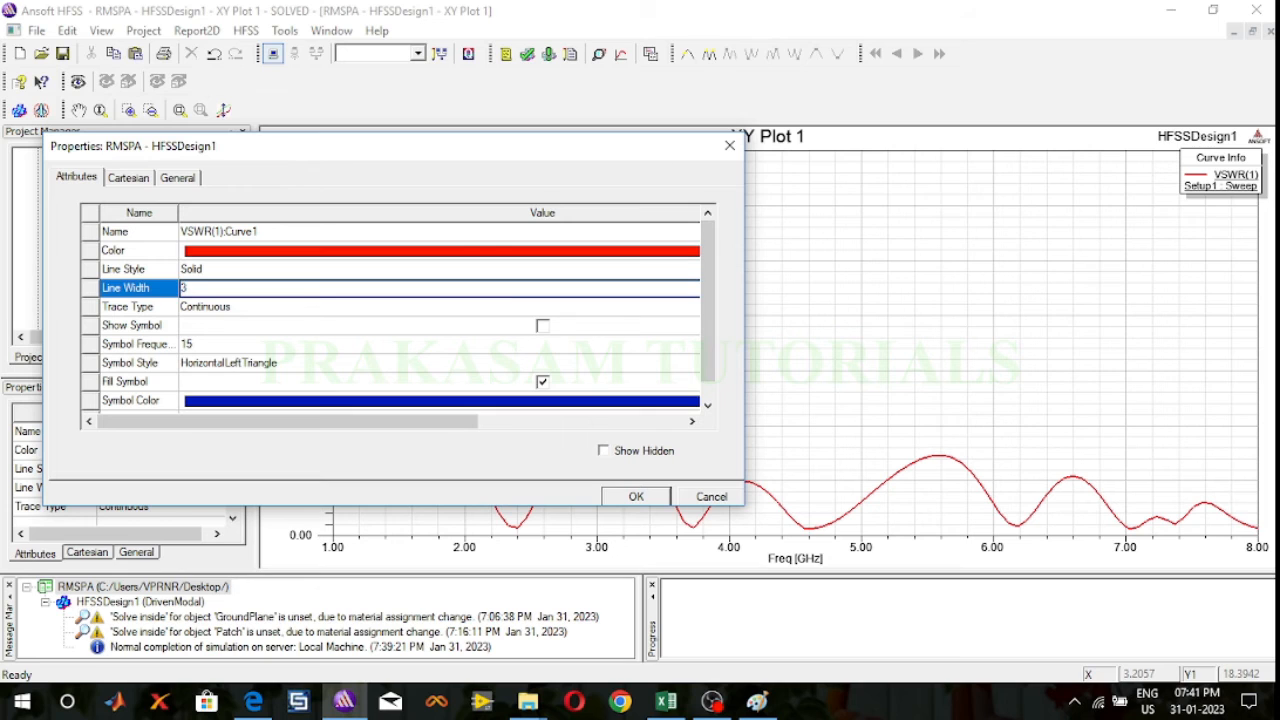
left_click(636, 496)
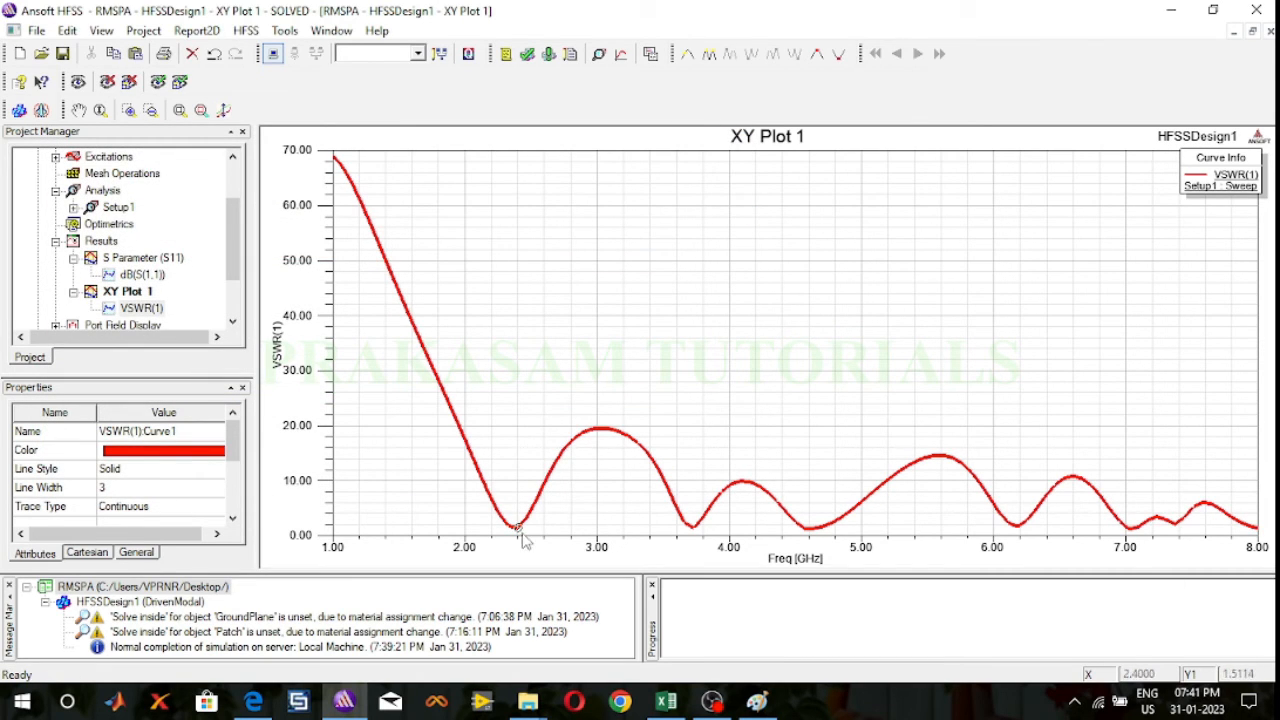
Step: Add a marker at the 2.4 GHz minimum of the VSWR curve and move the marker table into the empty plot area above it
key("ctrl+m")
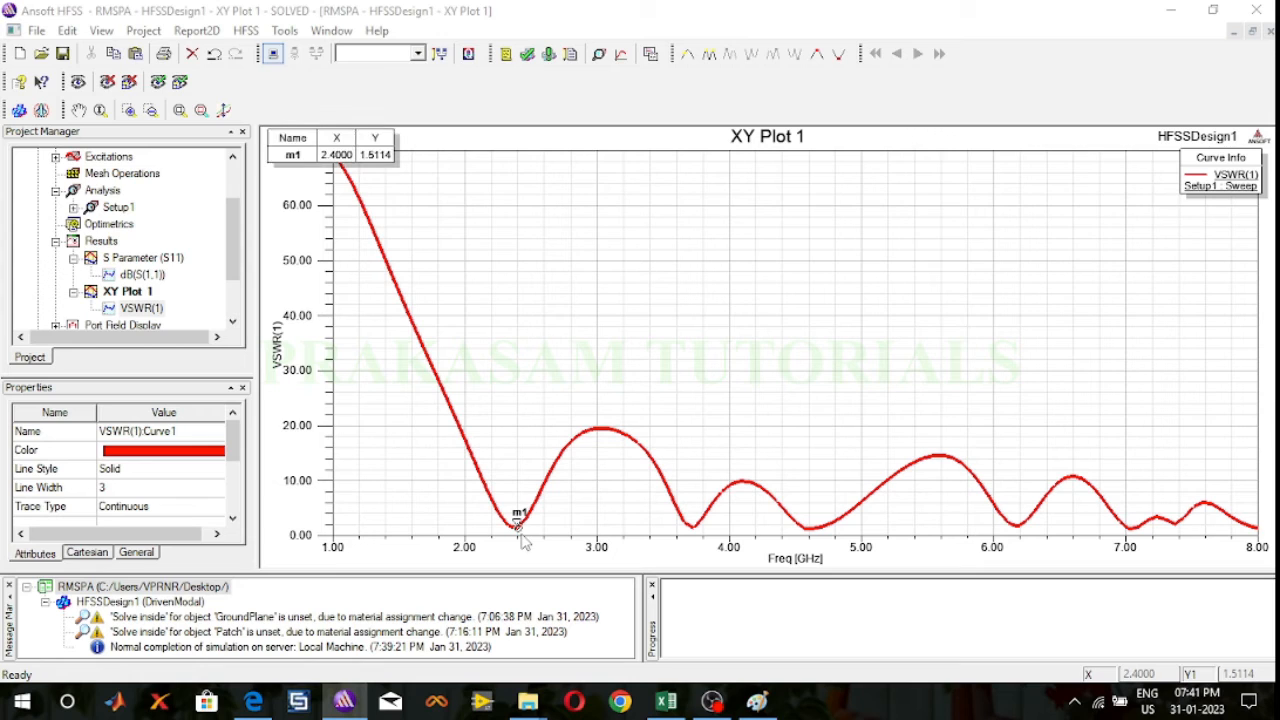
right_click(530, 345)
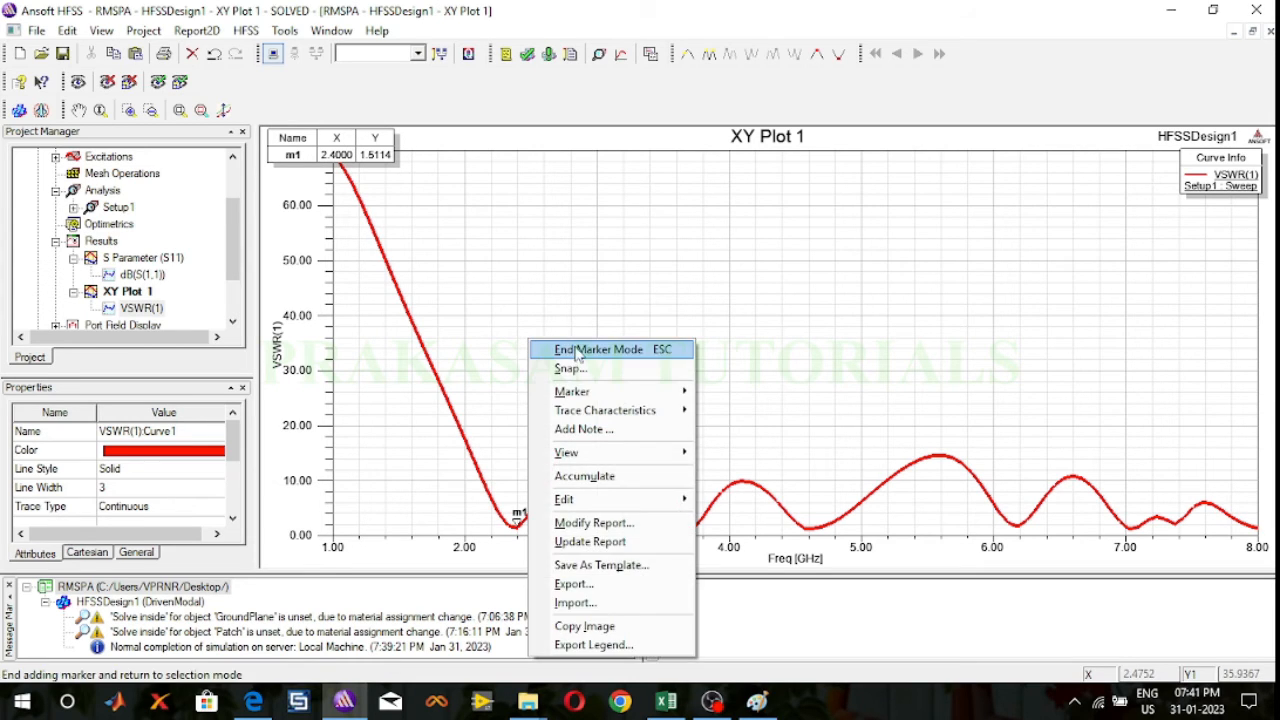
left_click(565, 348)
left_click_drag(368, 148, 612, 250)
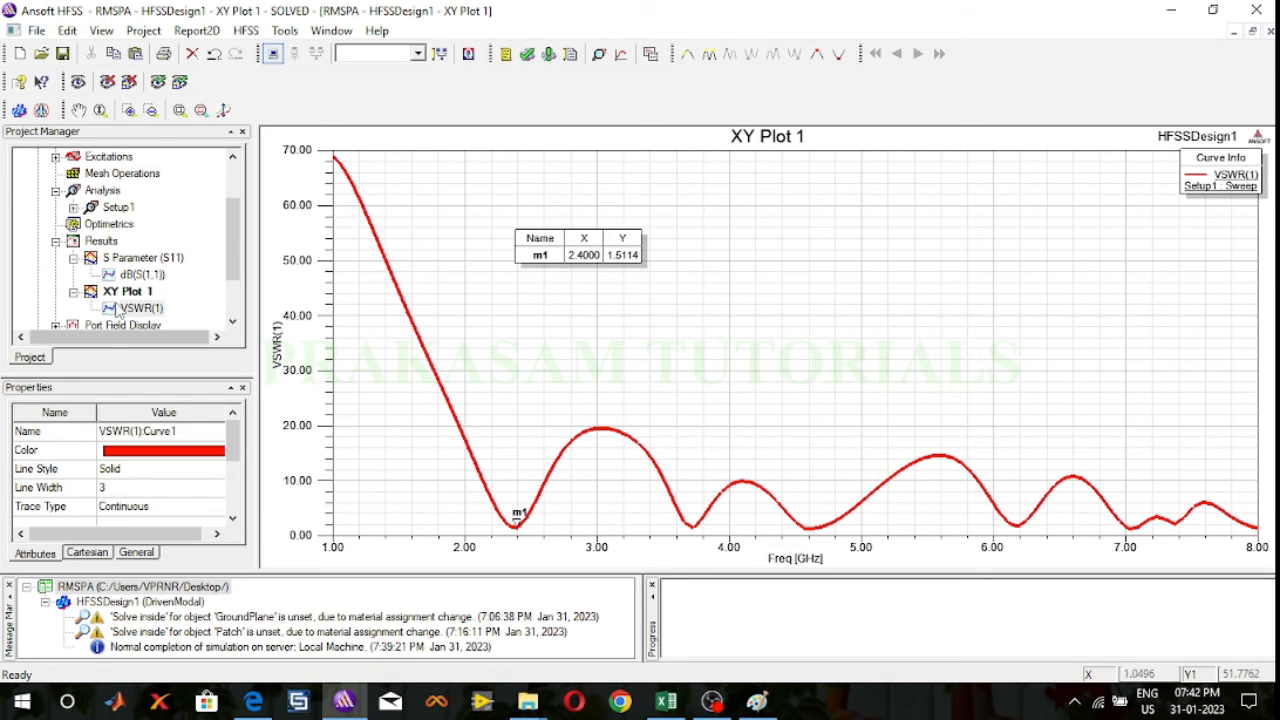
Step: Rename XY Plot 1 in the results as "VSWR Plot" and collapse the S Parameter (S11) and VSWR plot entries
right_click(128, 292)
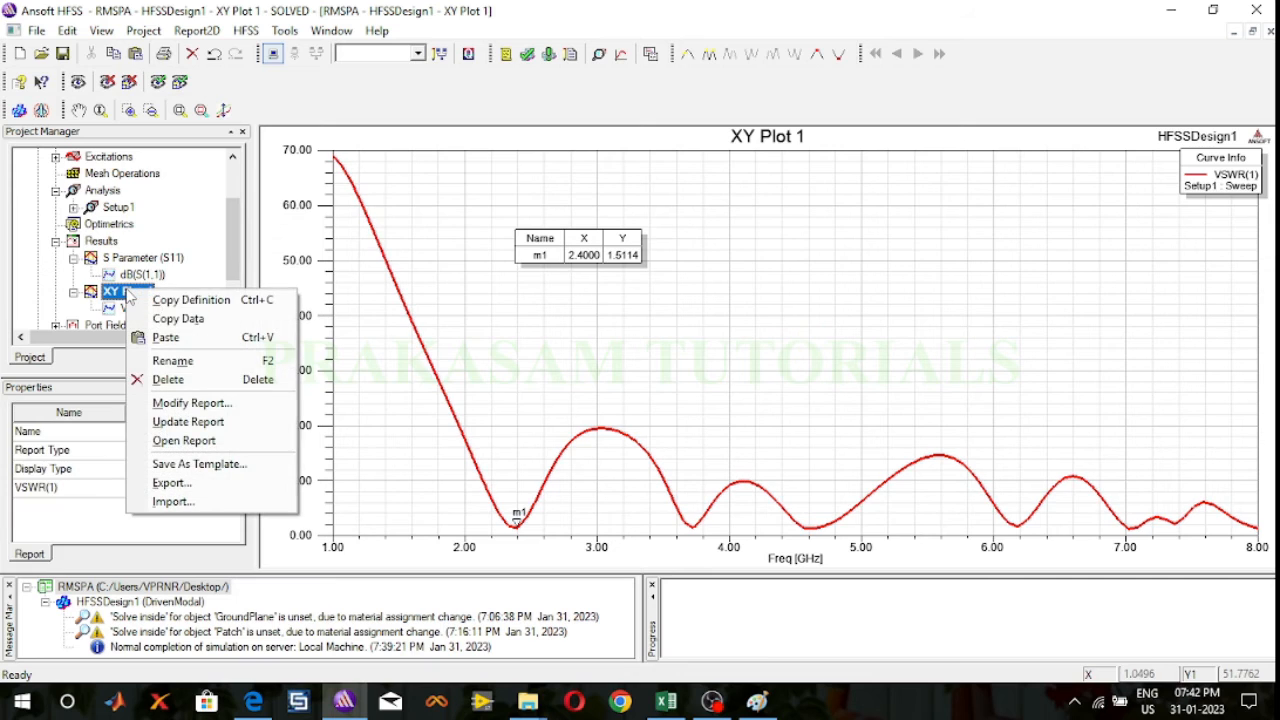
left_click(184, 362)
type("V")
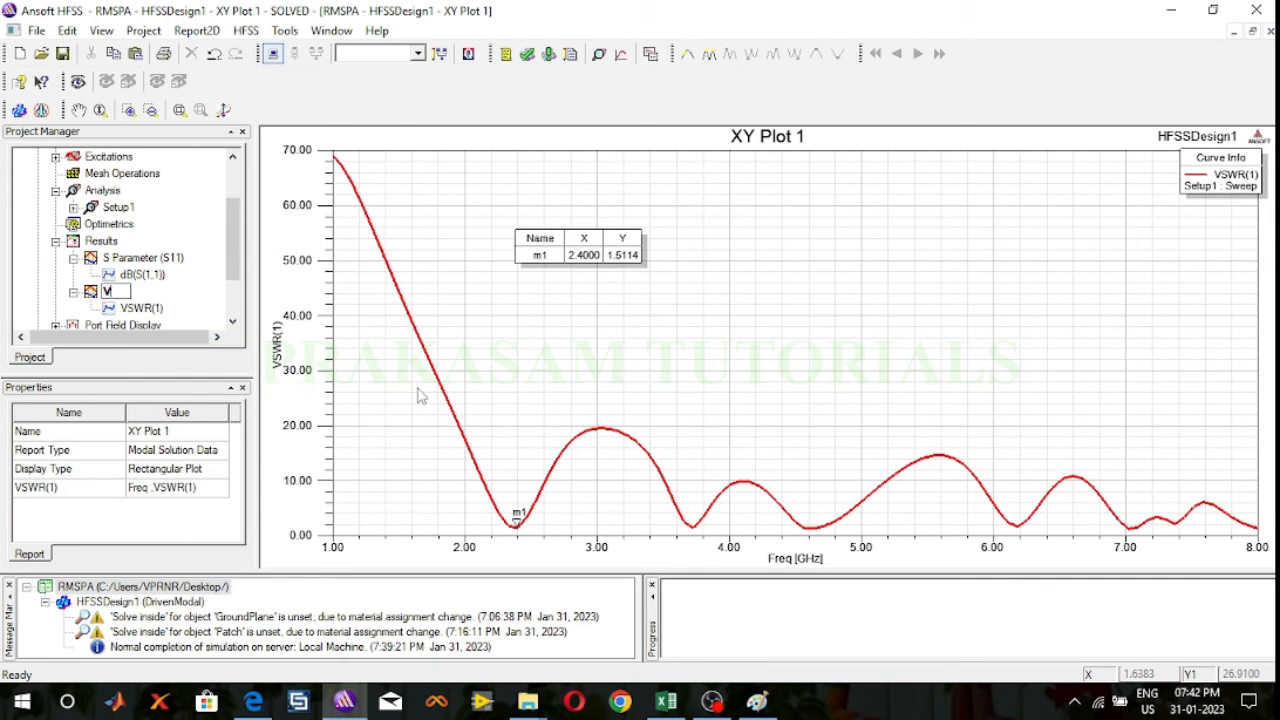
type("SWR Plot")
key("Return")
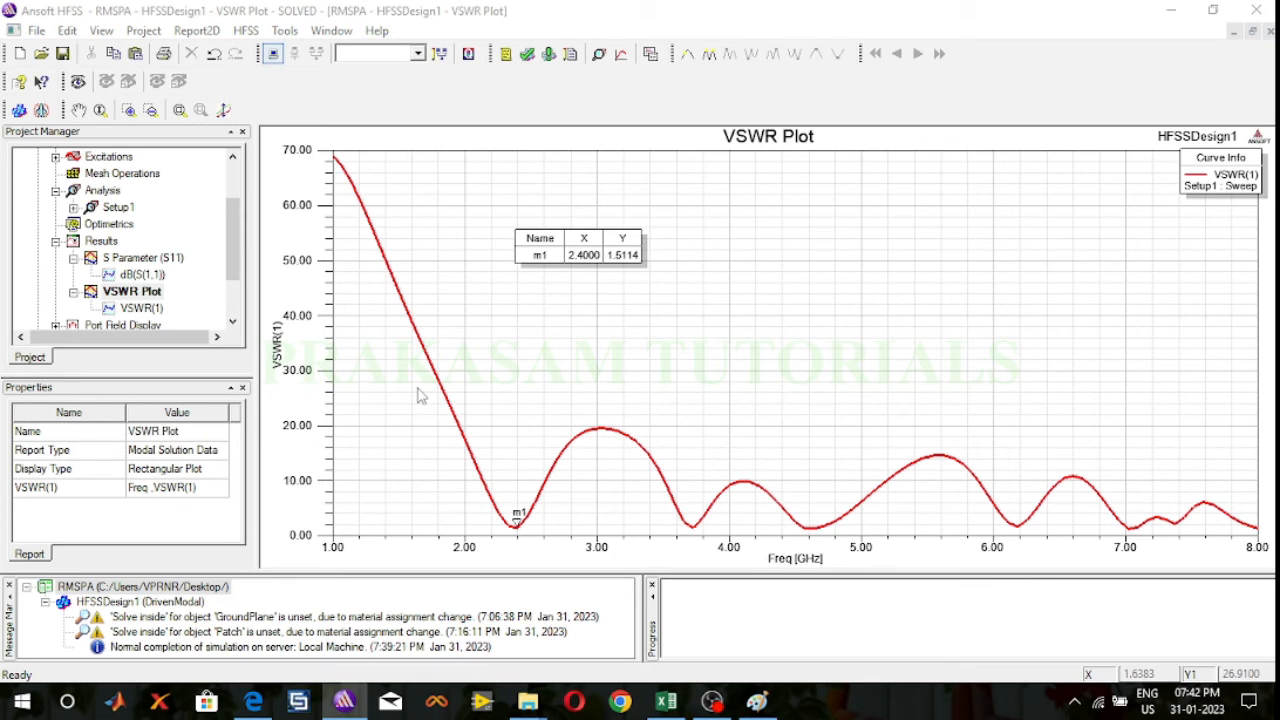
left_click(73, 257)
left_click(73, 274)
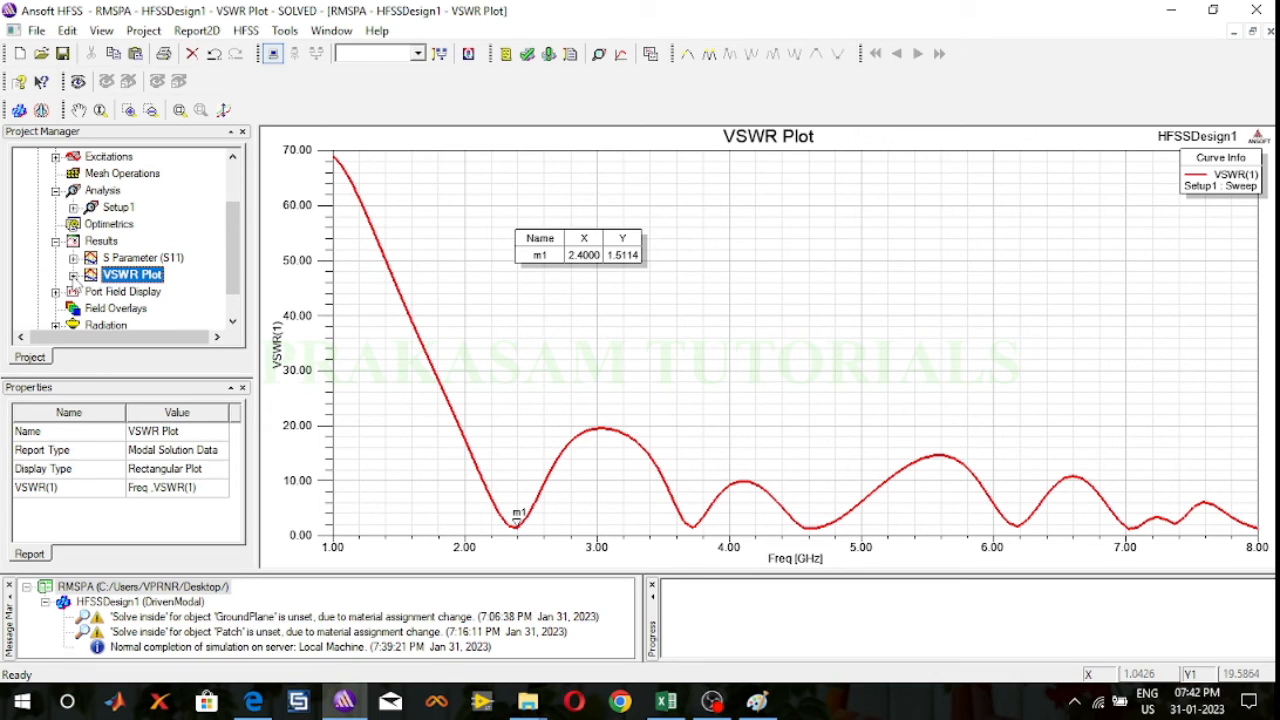
Step: Create a modal solution data Smith chart of S(1,1) with no function for Setup1 : Sweep, then collapse its entry in the results
left_click(112, 242)
right_click(112, 242)
mouse_move(197, 279)
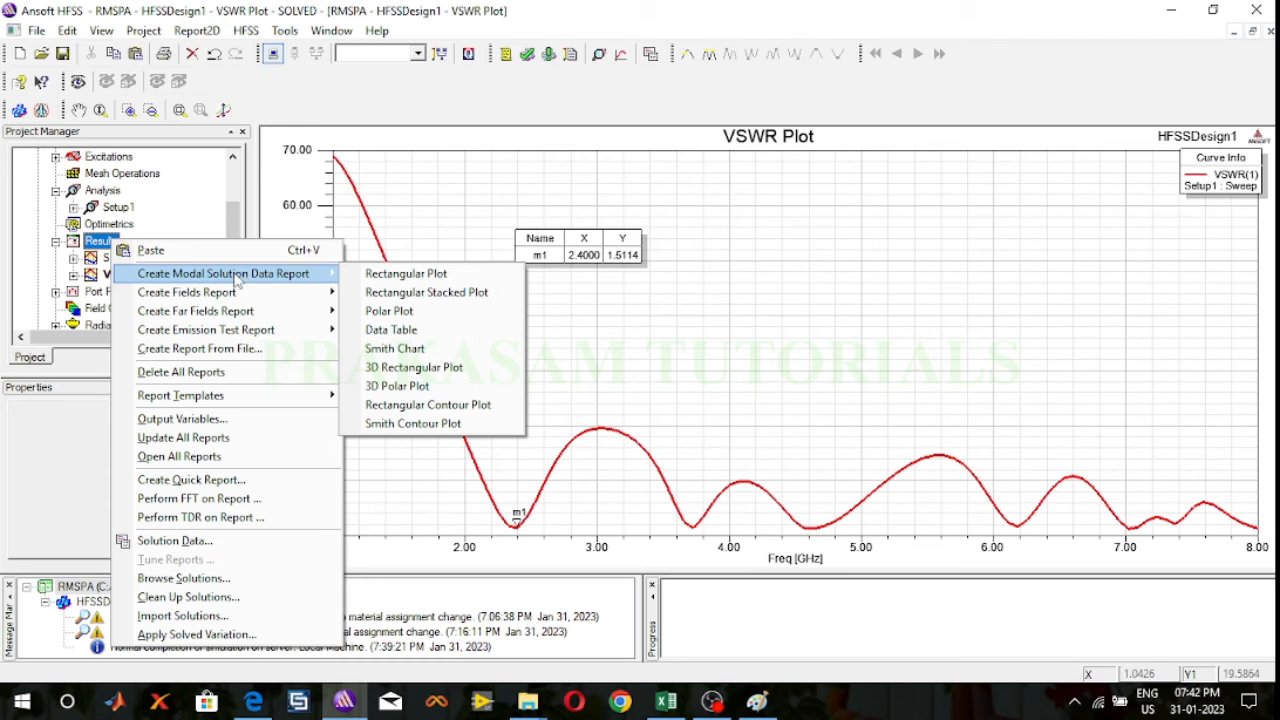
left_click(404, 349)
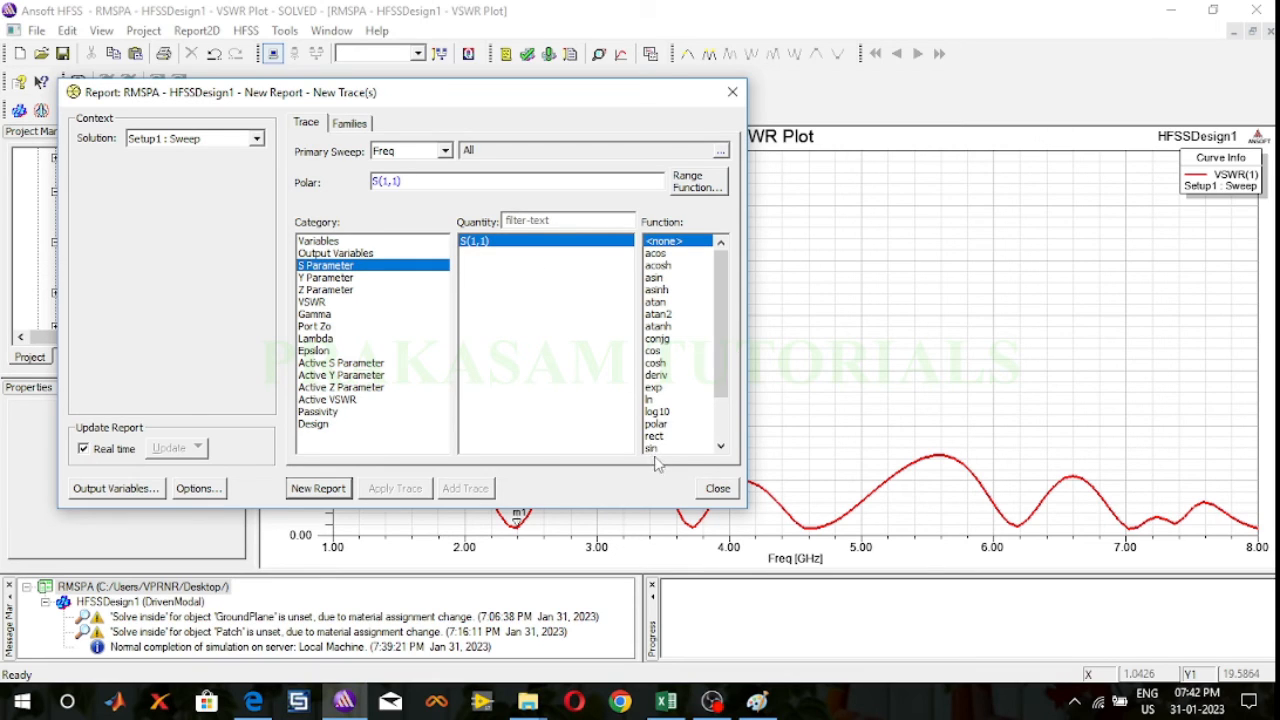
left_click_drag(718, 332, 729, 280)
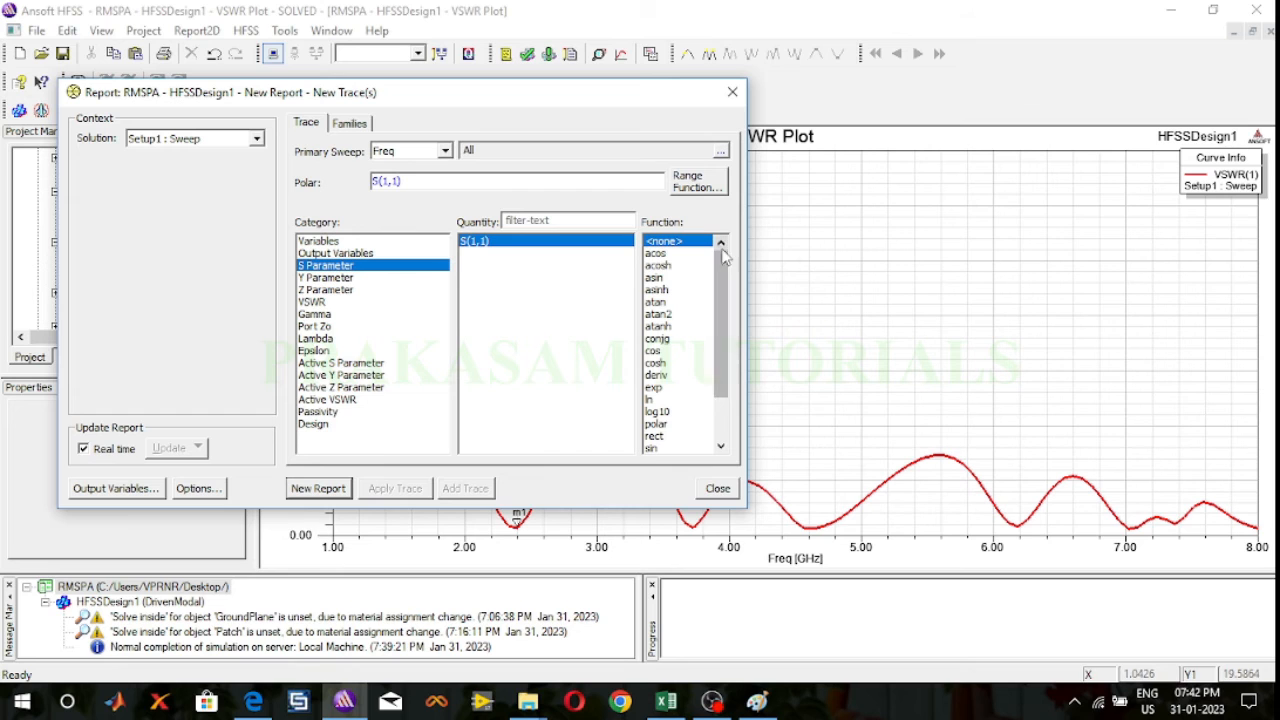
left_click(329, 488)
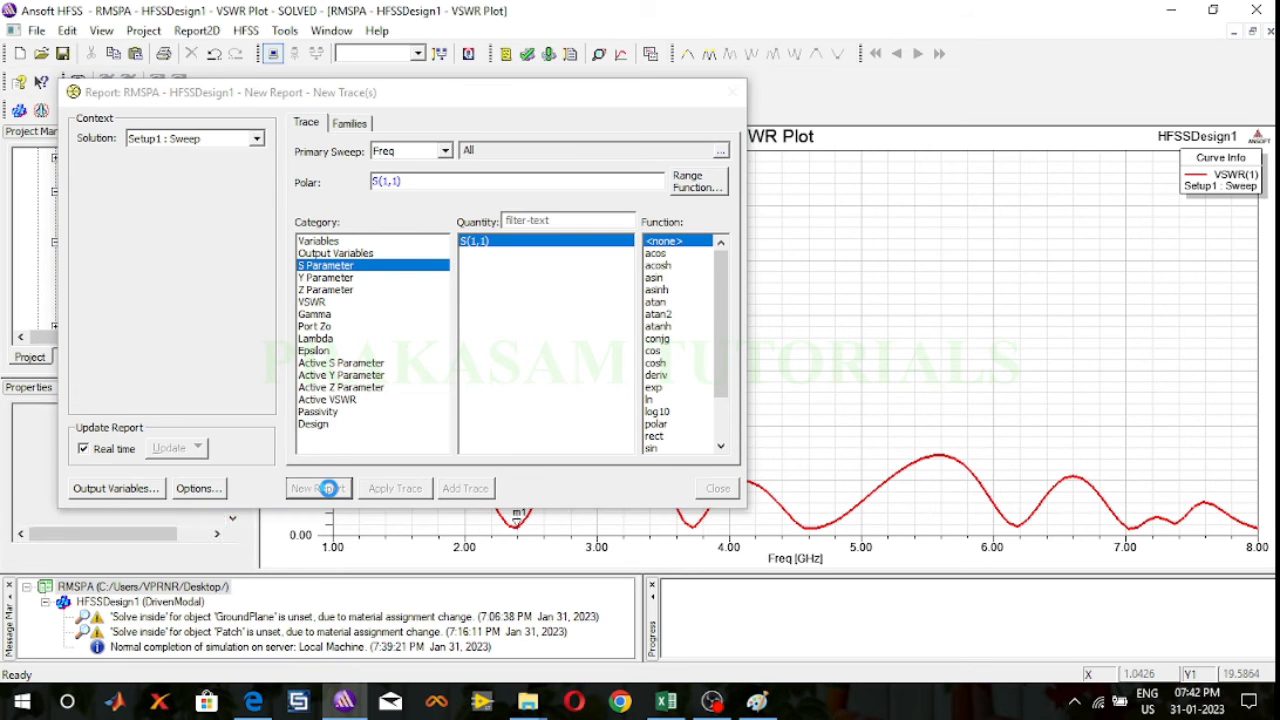
left_click(735, 93)
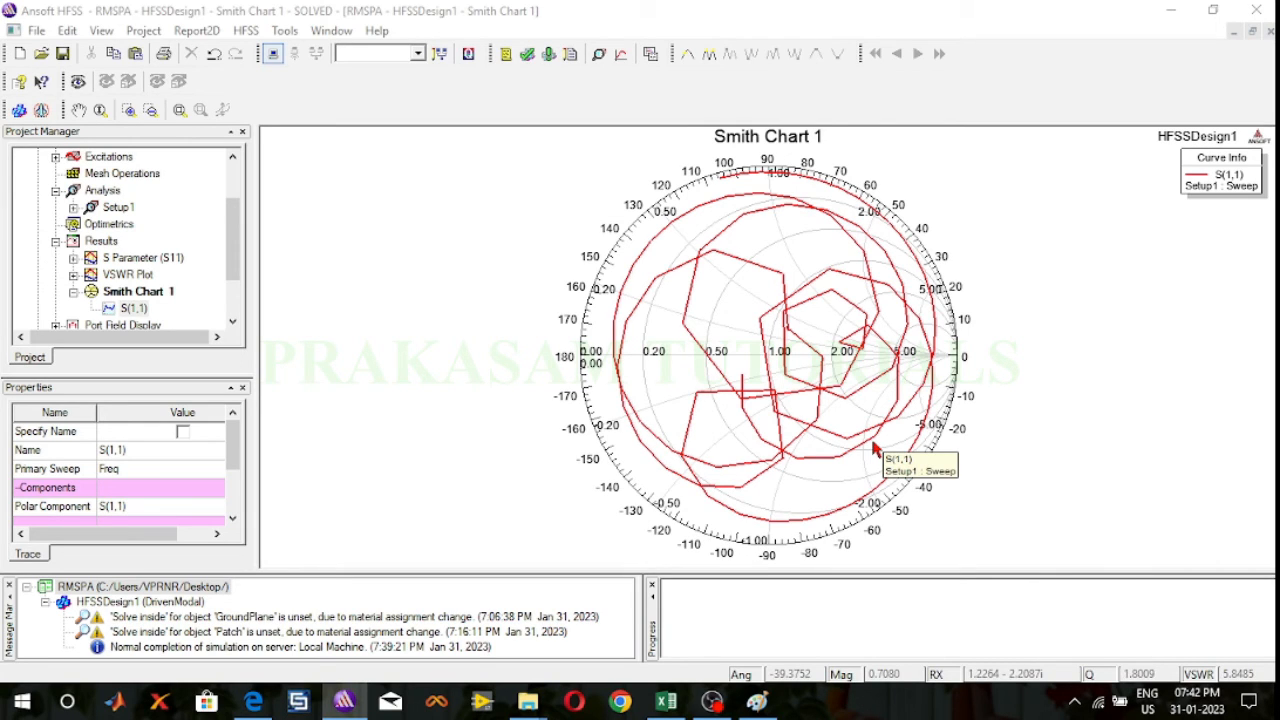
left_click(866, 264)
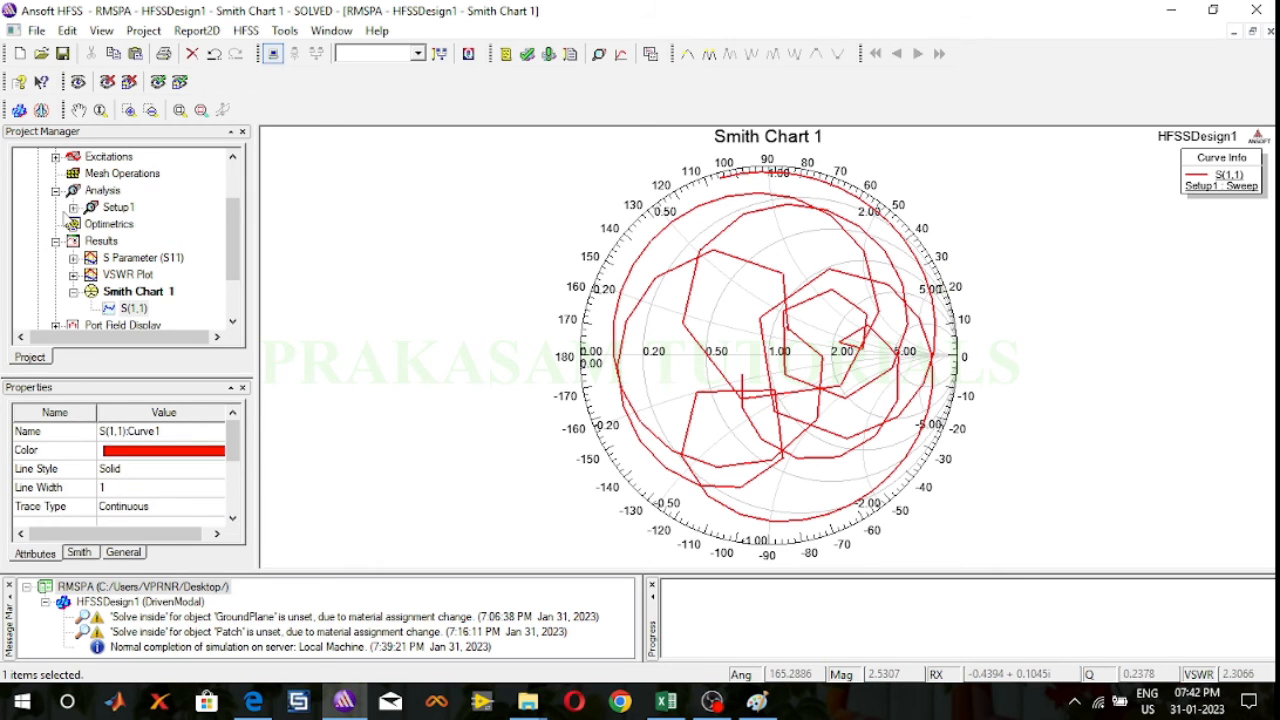
left_click(74, 292)
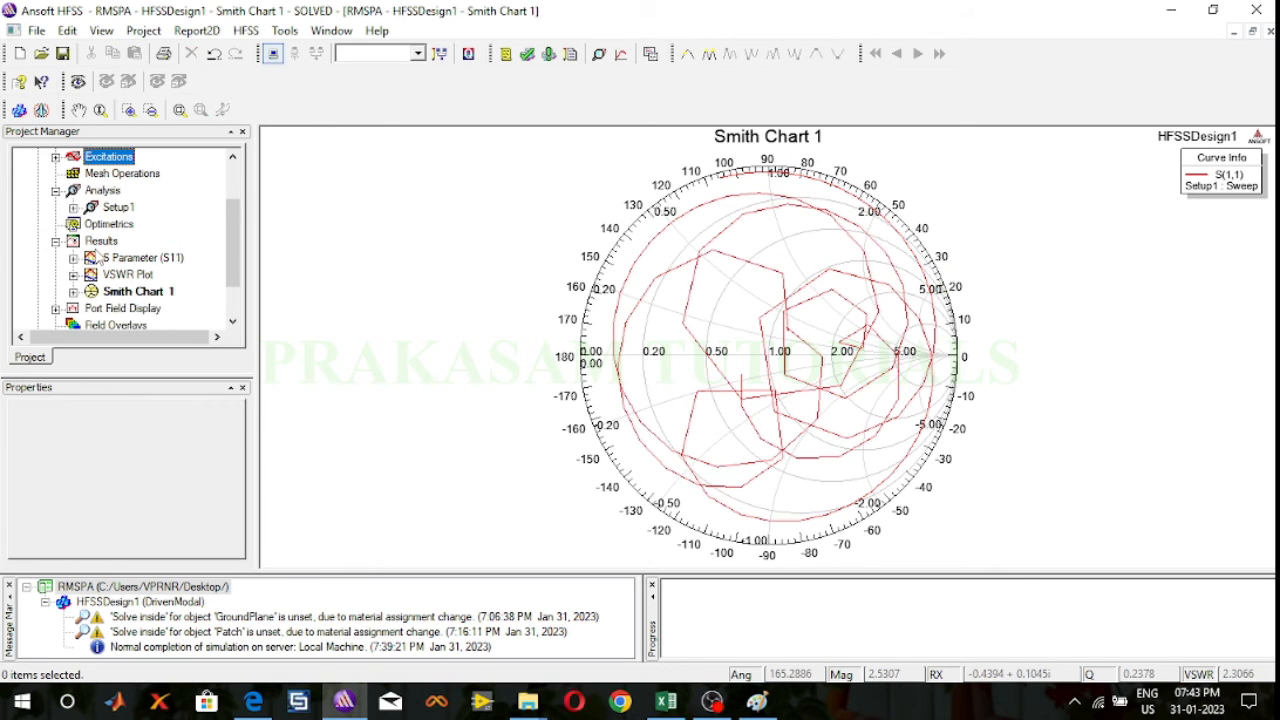
Step: Create a far fields radiation pattern of GainTotal with no function, swept over Theta, for Setup1 : LastAdaptive on Infinite Sphere1
left_click(101, 242)
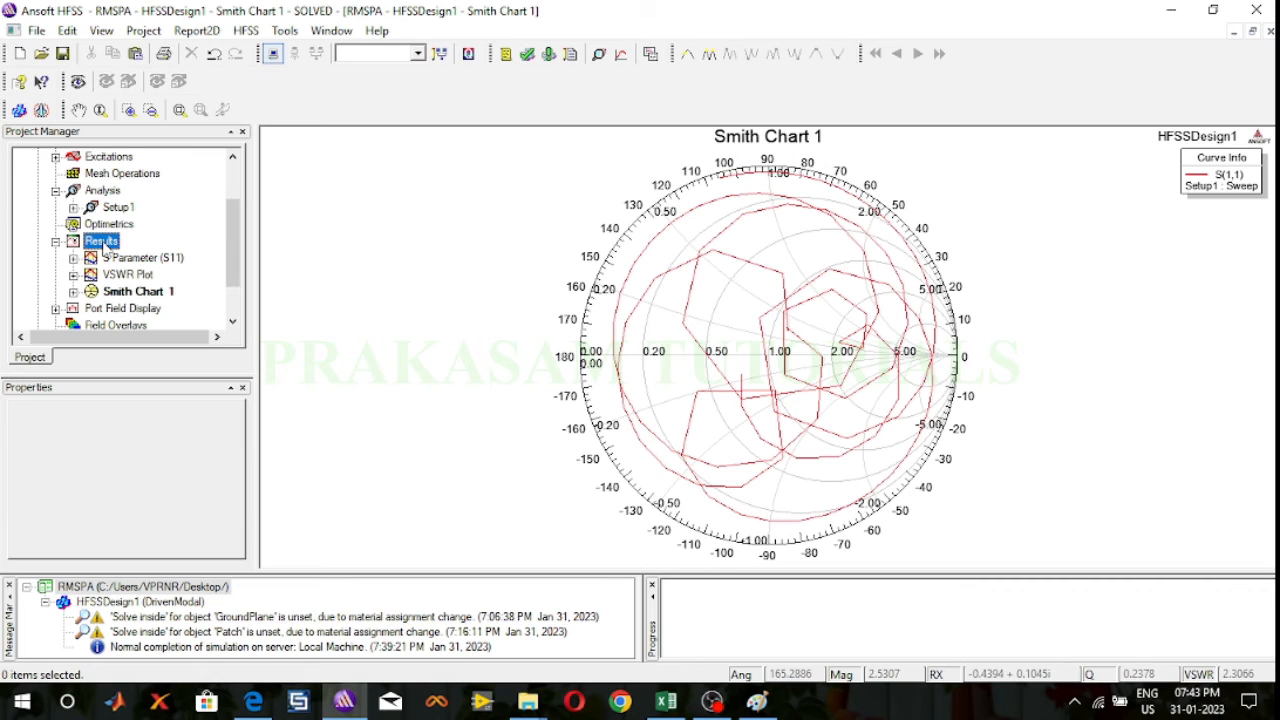
right_click(105, 247)
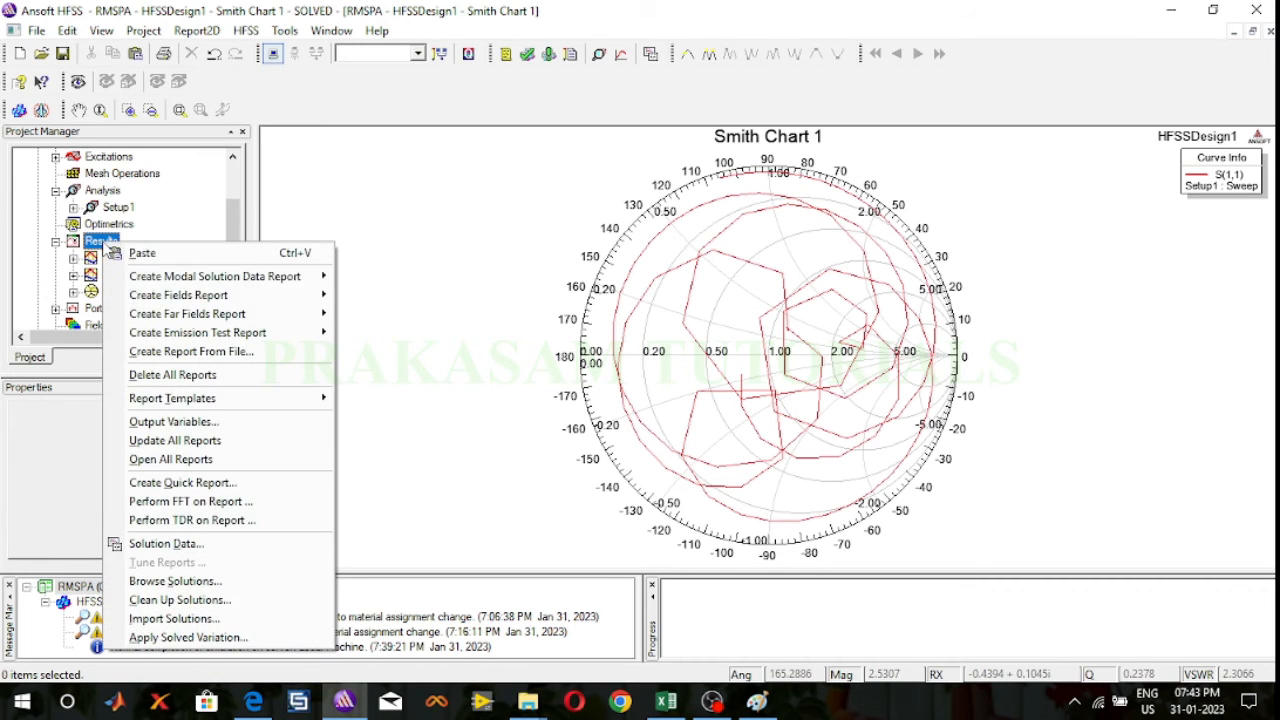
mouse_move(151, 319)
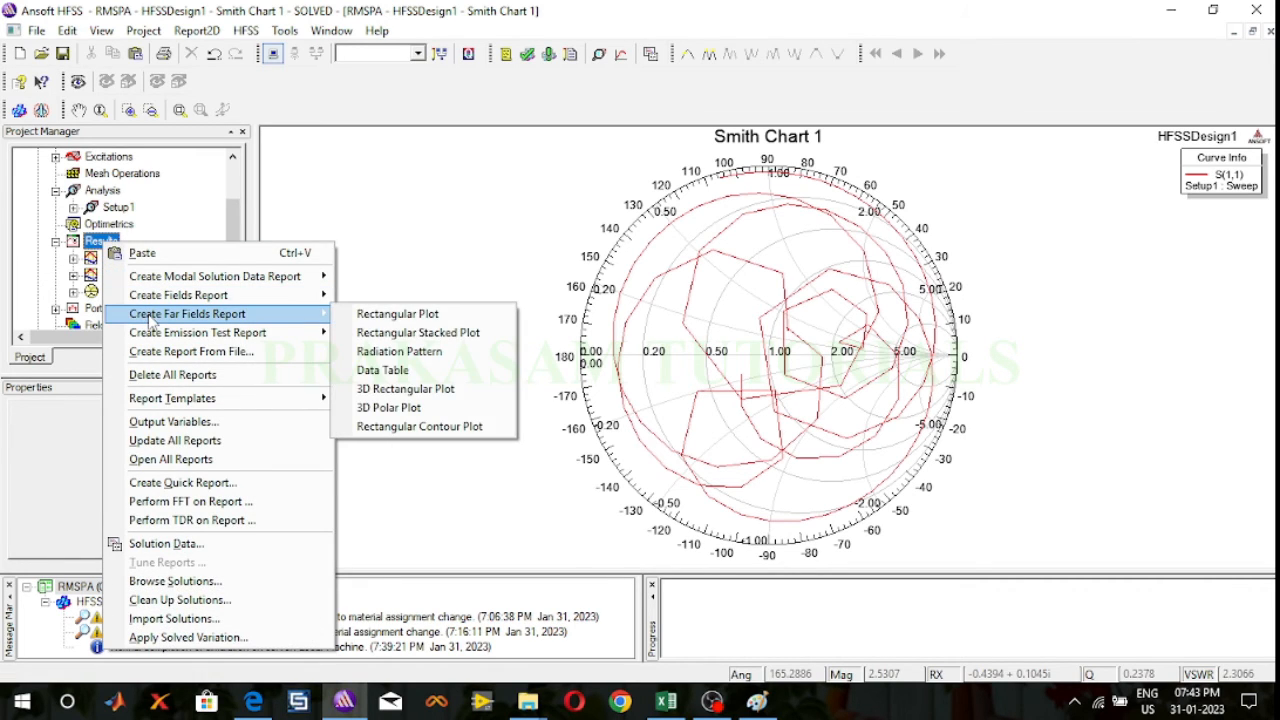
left_click(385, 355)
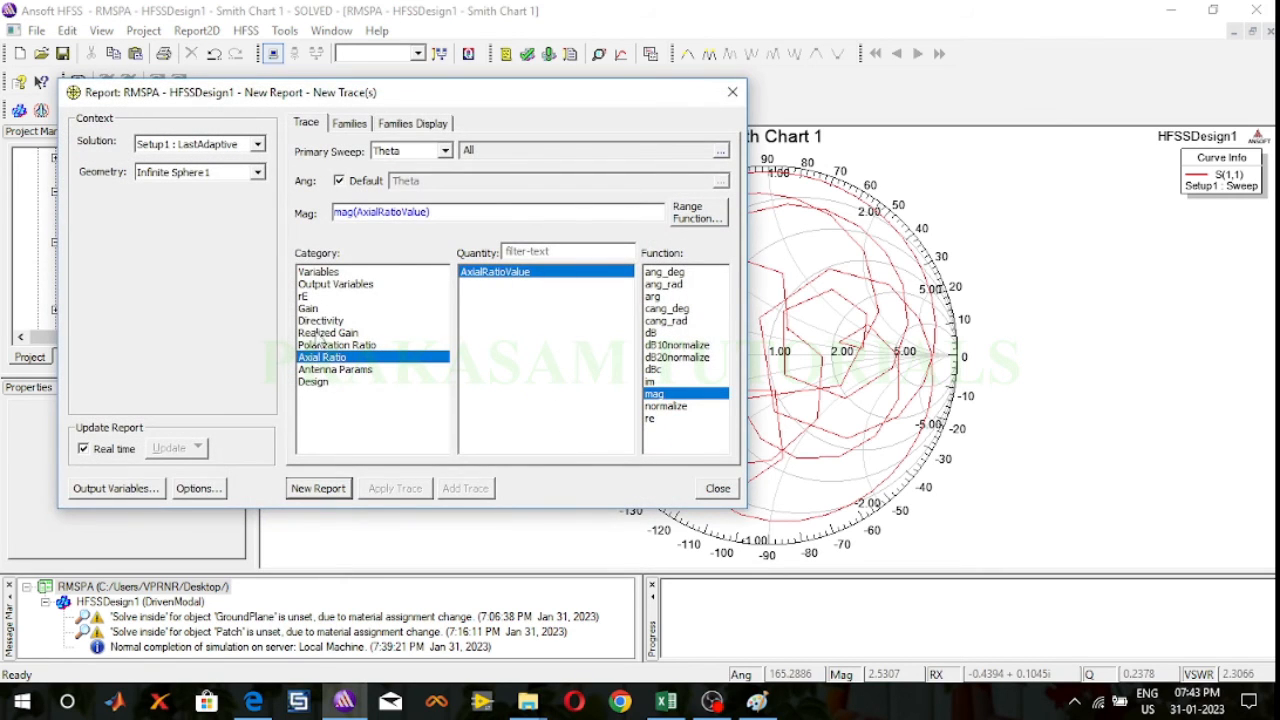
left_click(310, 310)
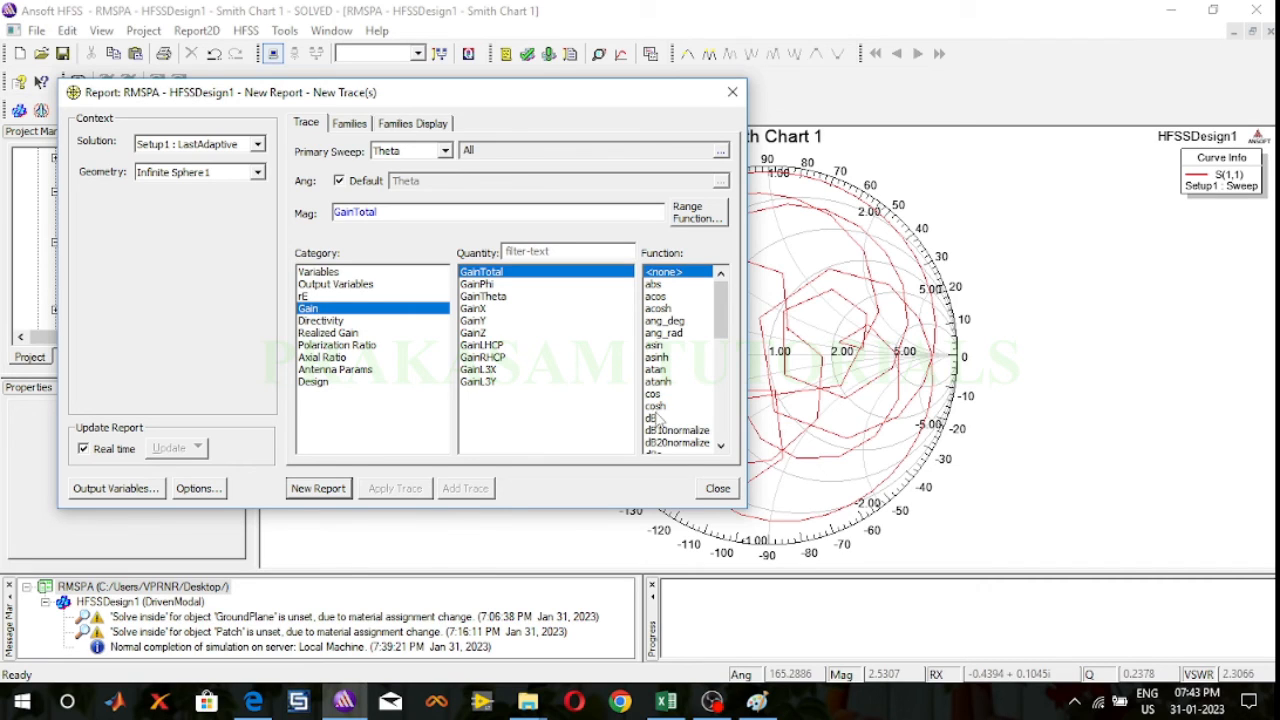
left_click(350, 124)
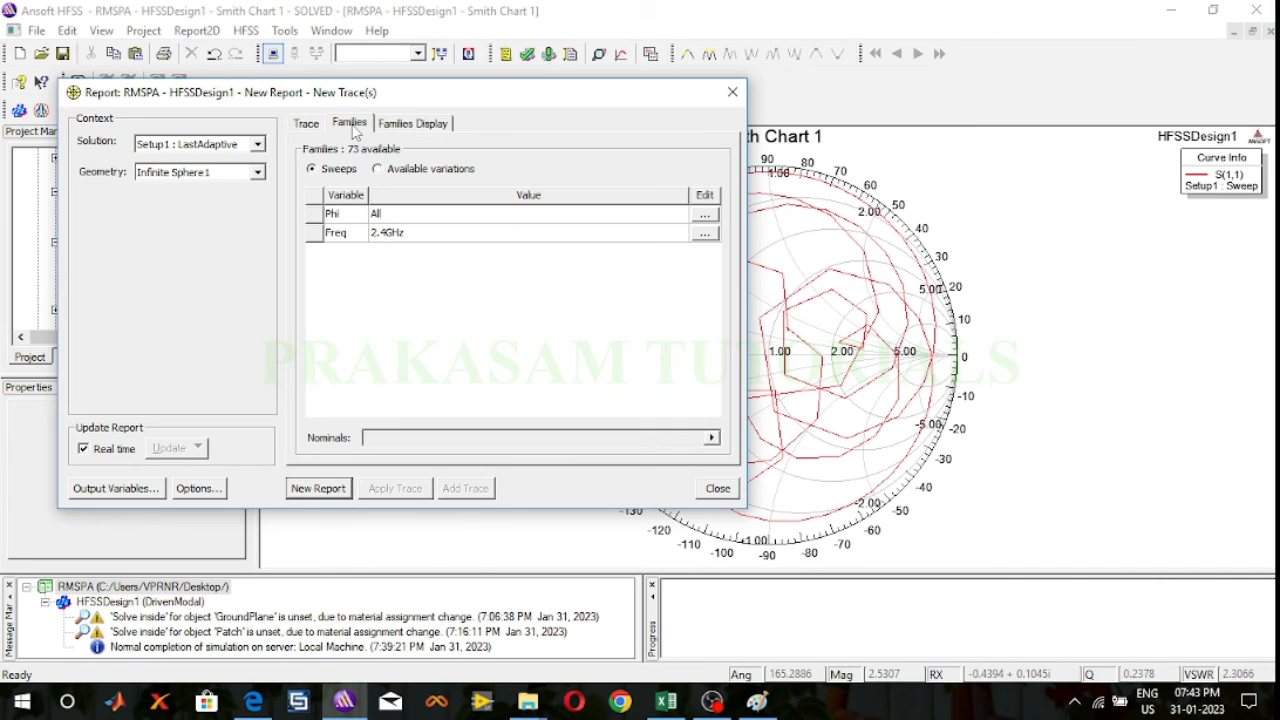
left_click(308, 126)
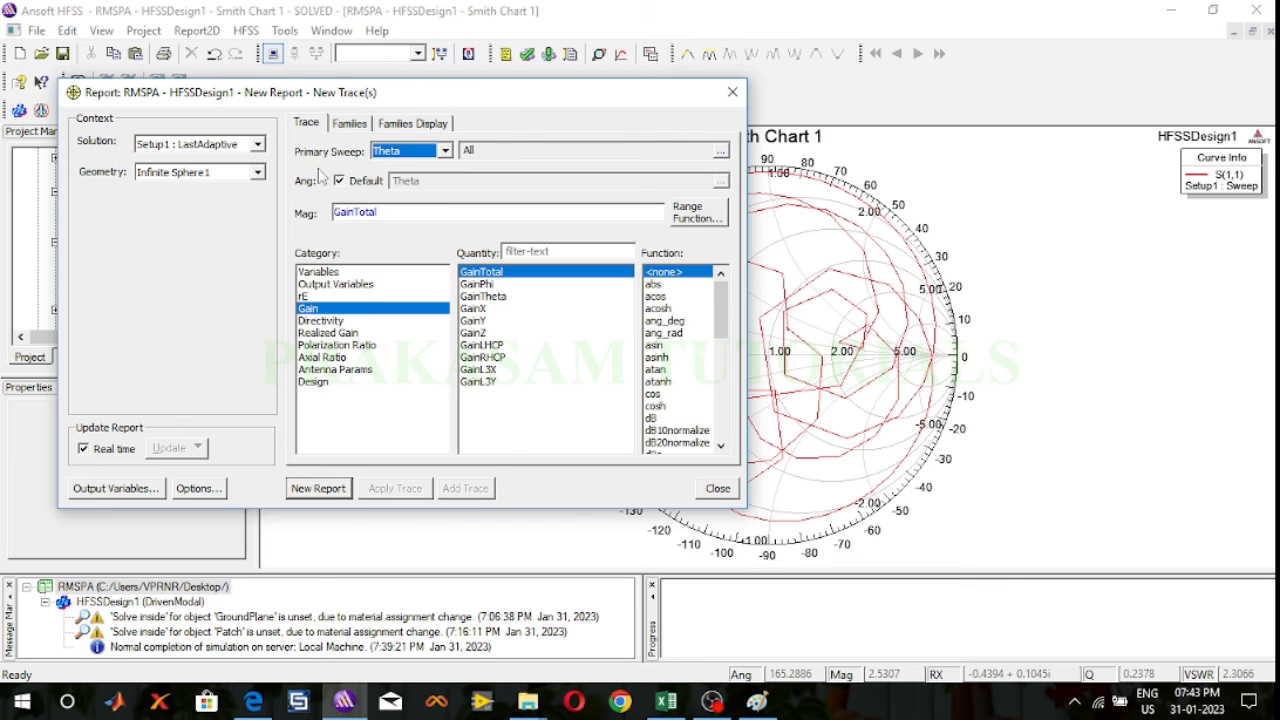
left_click(318, 488)
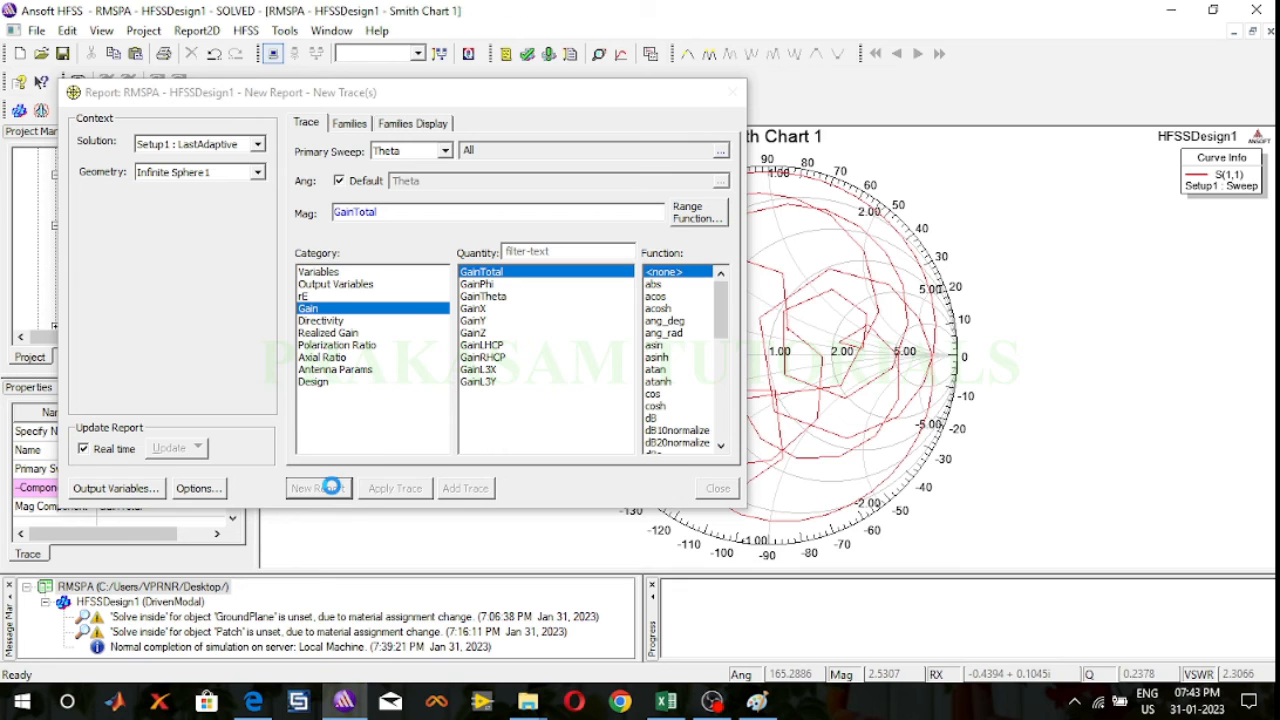
left_click(733, 92)
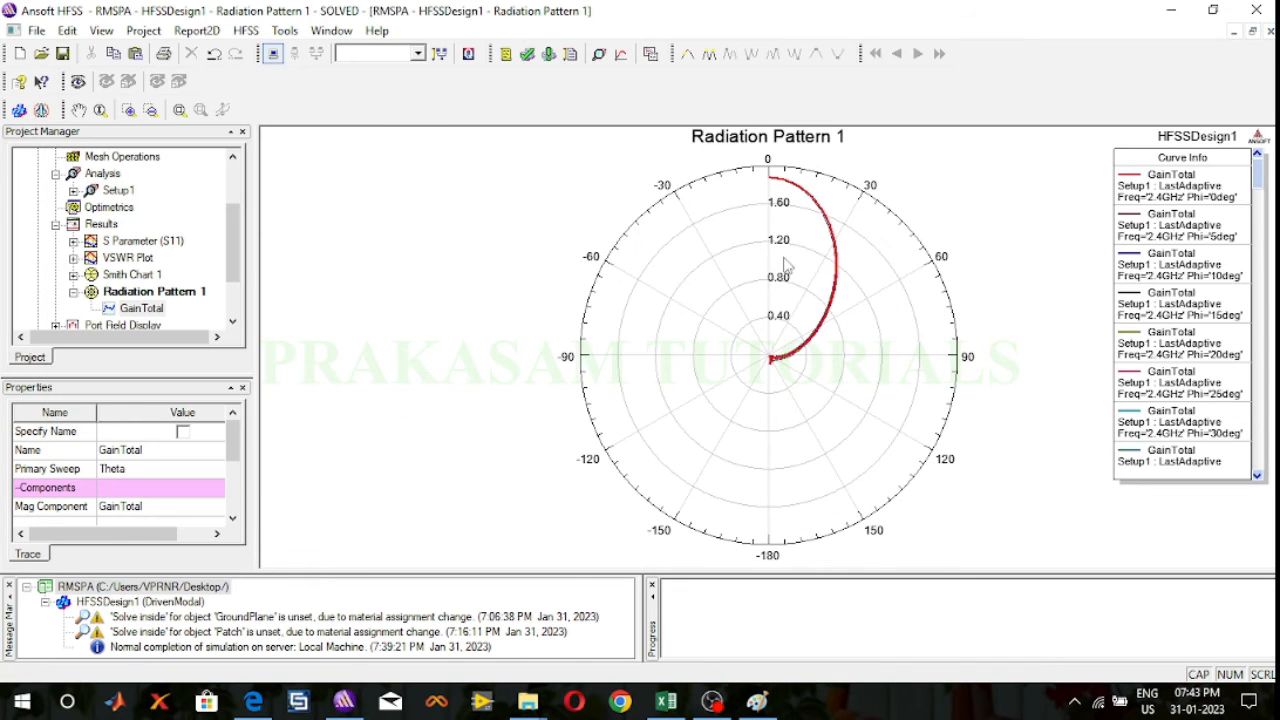
left_click(736, 93)
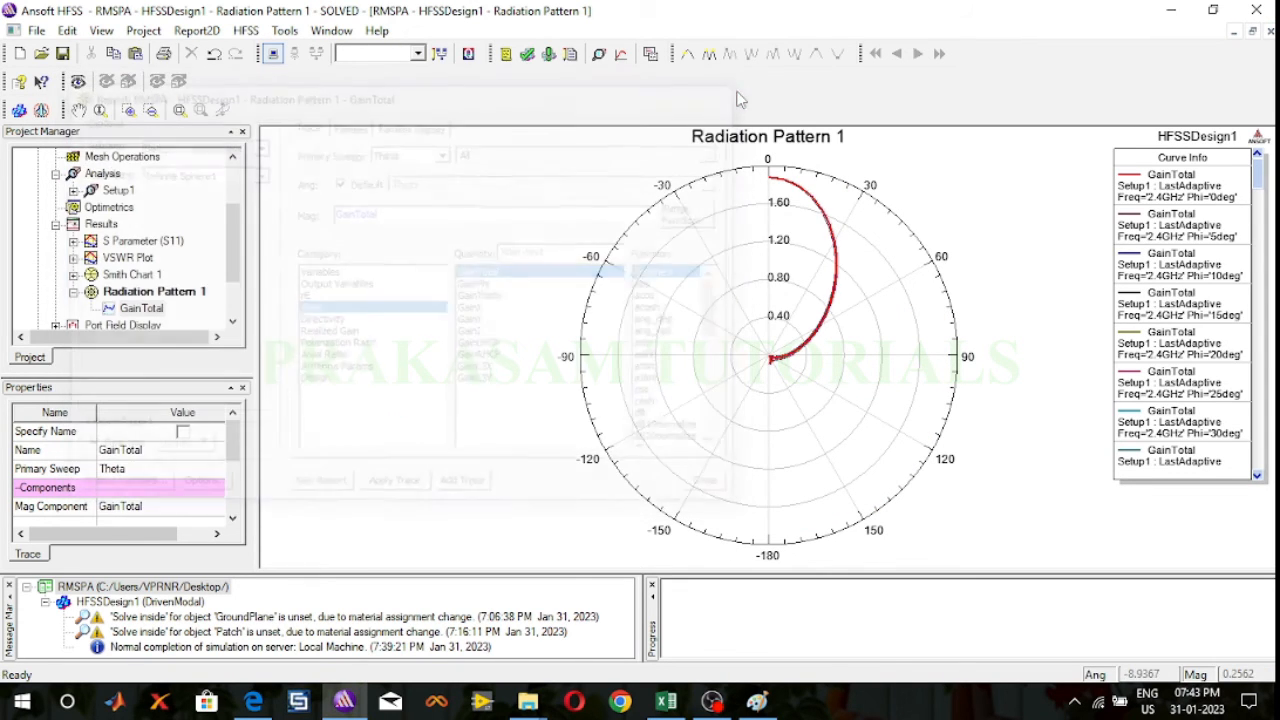
Step: Set the Theta stop angle of the far field setup Infinite Sphere1 to 360 deg
left_click_drag(229, 262, 229, 289)
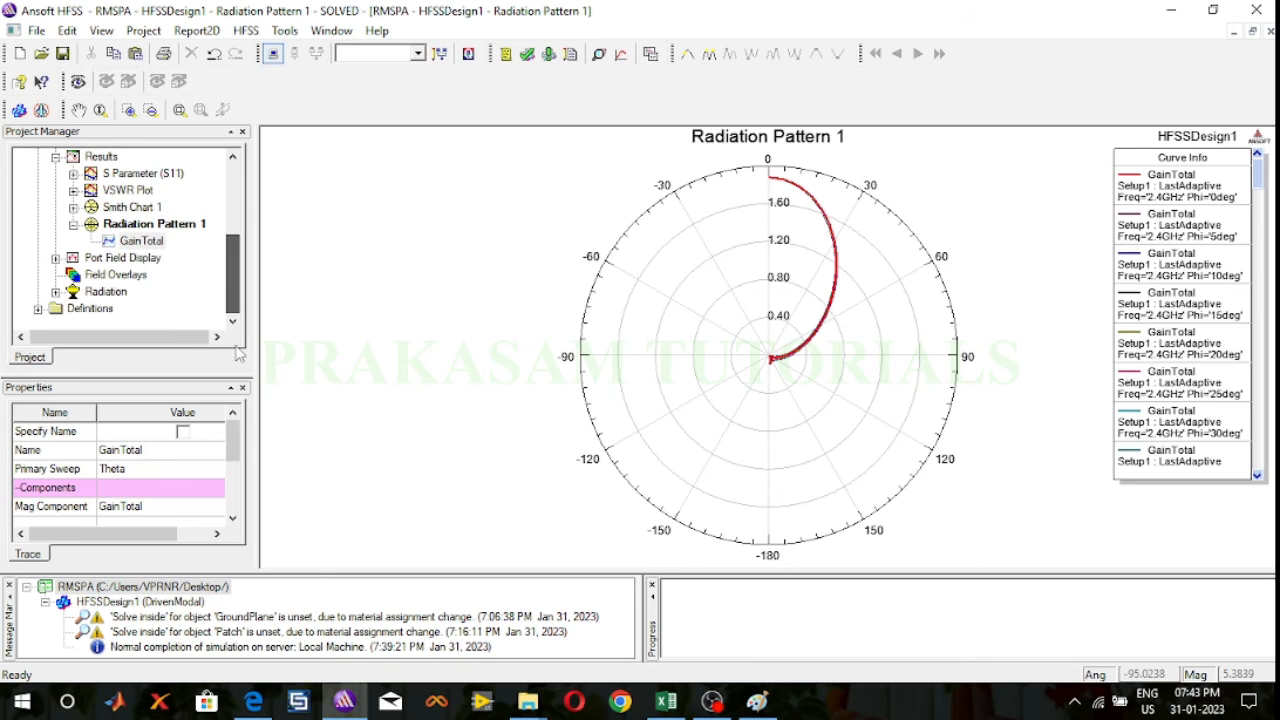
left_click(56, 291)
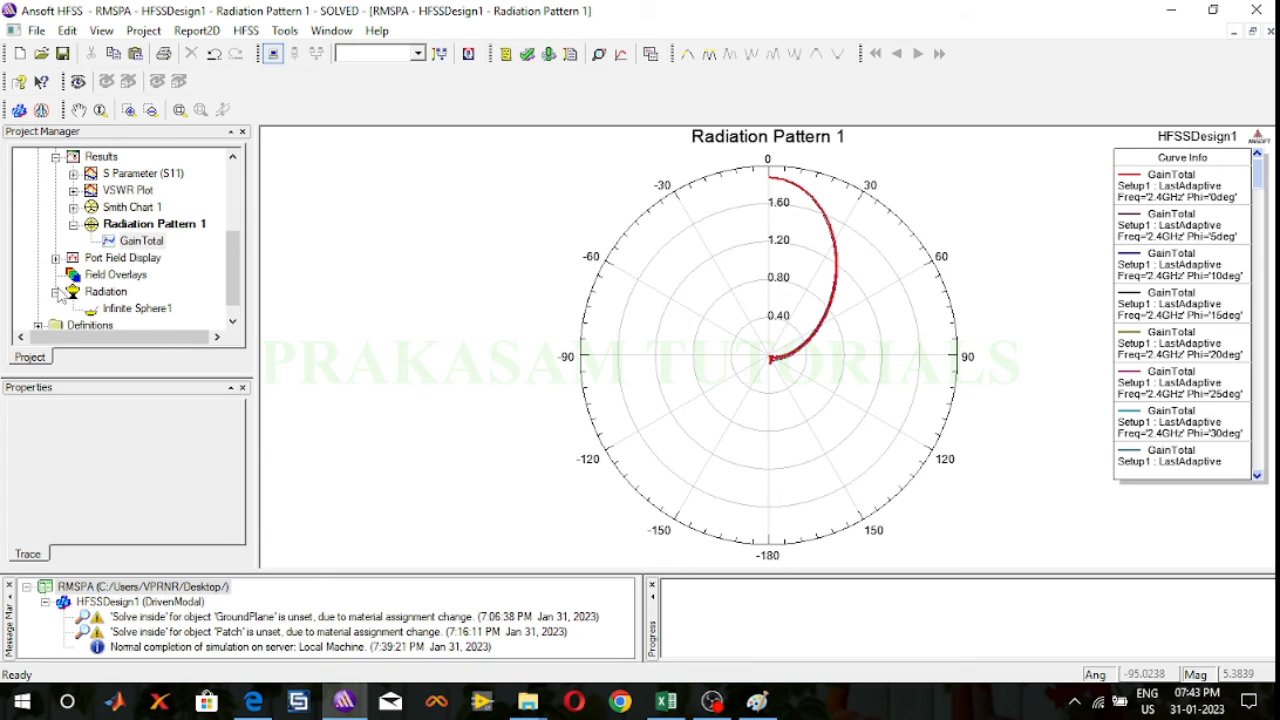
double_click(135, 309)
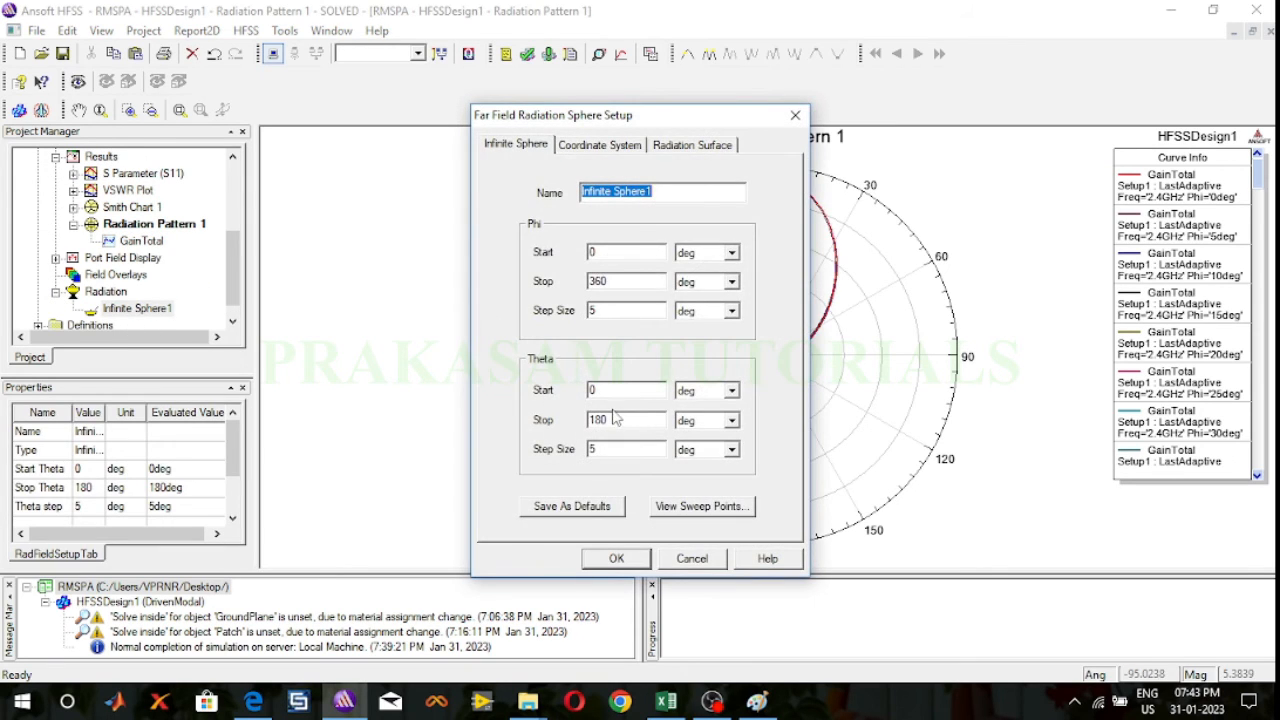
double_click(612, 421)
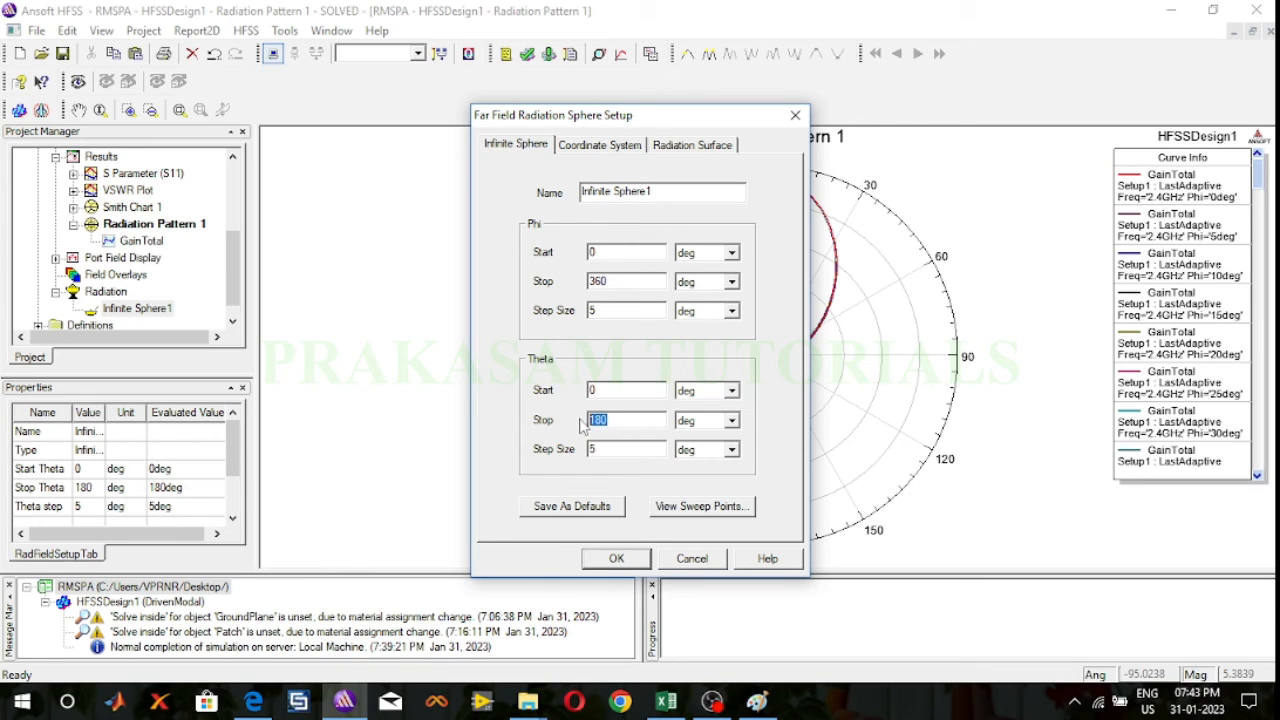
type("360")
left_click(617, 559)
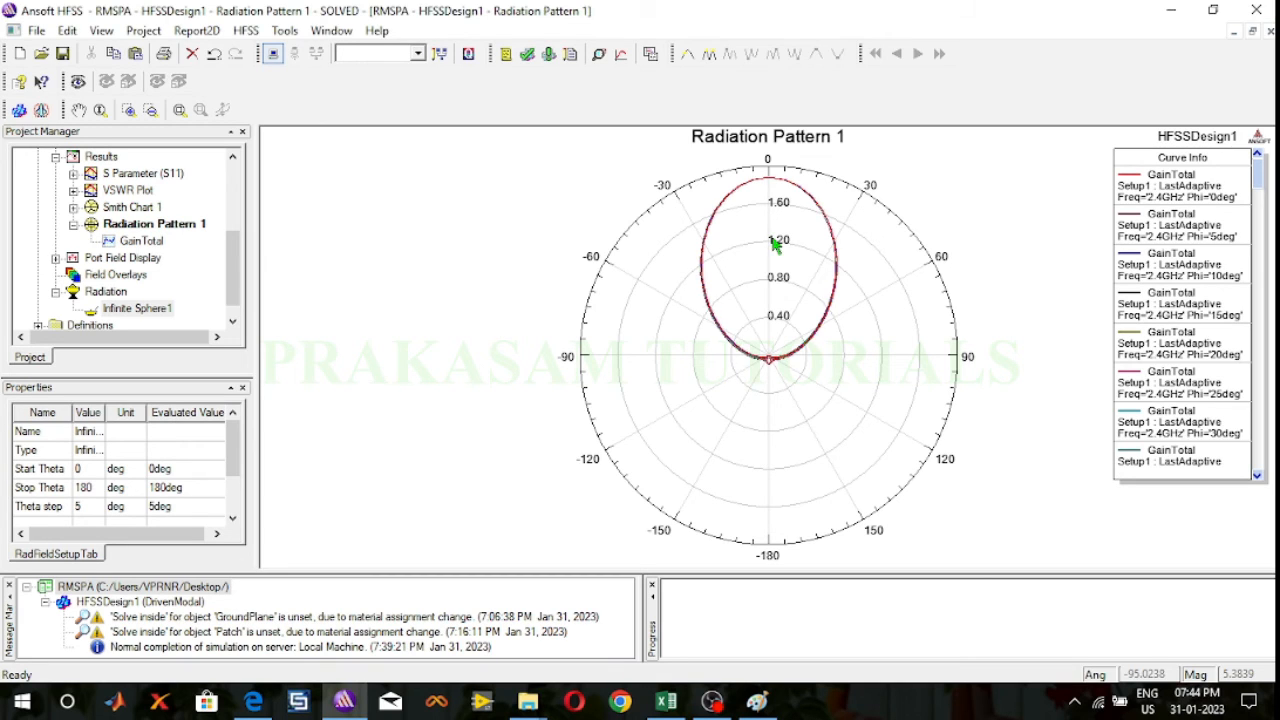
Step: Set the line width of the GainTotal curve at Phi 360deg to 3, then collapse Radiation Pattern 1 in the results
double_click(838, 285)
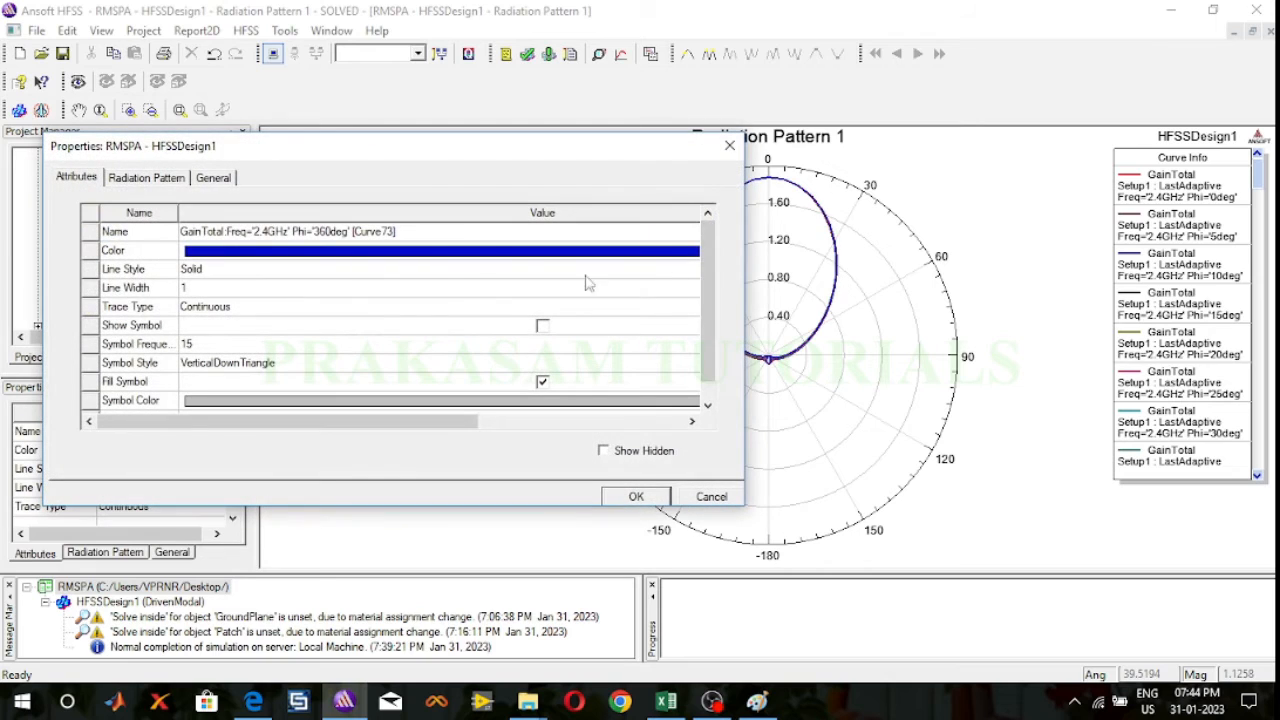
left_click(435, 287)
type("3")
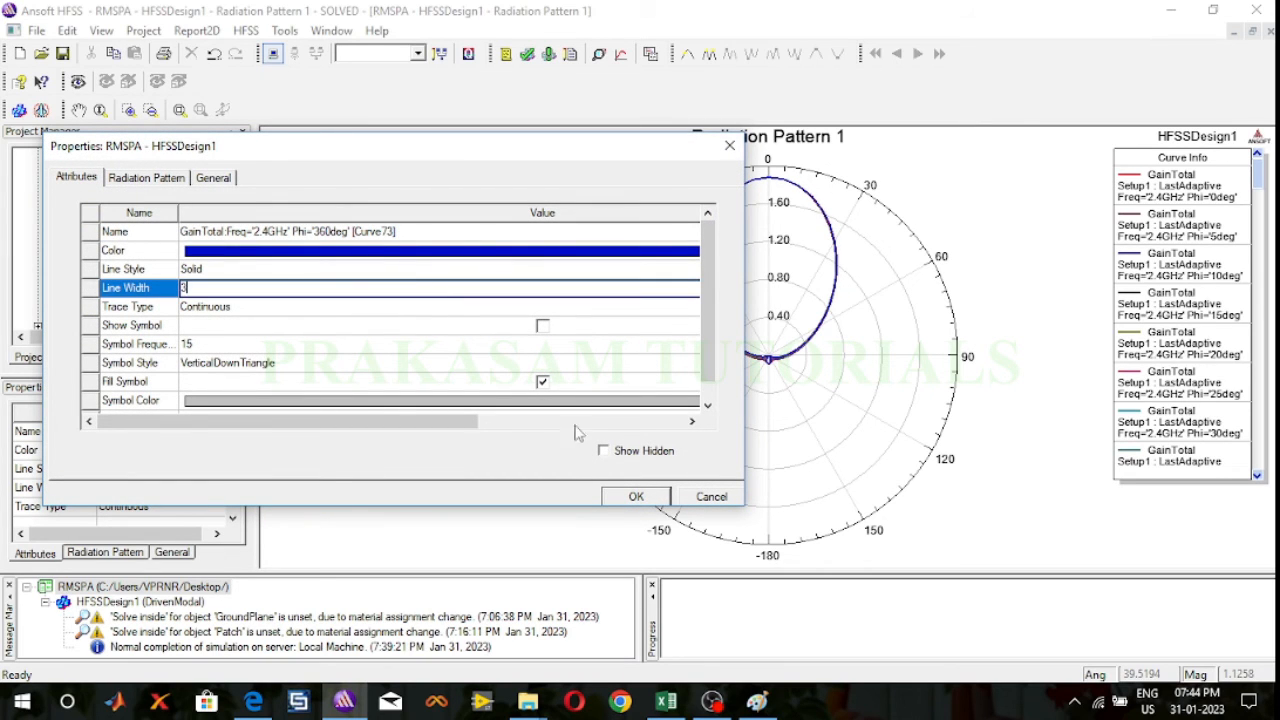
left_click(636, 497)
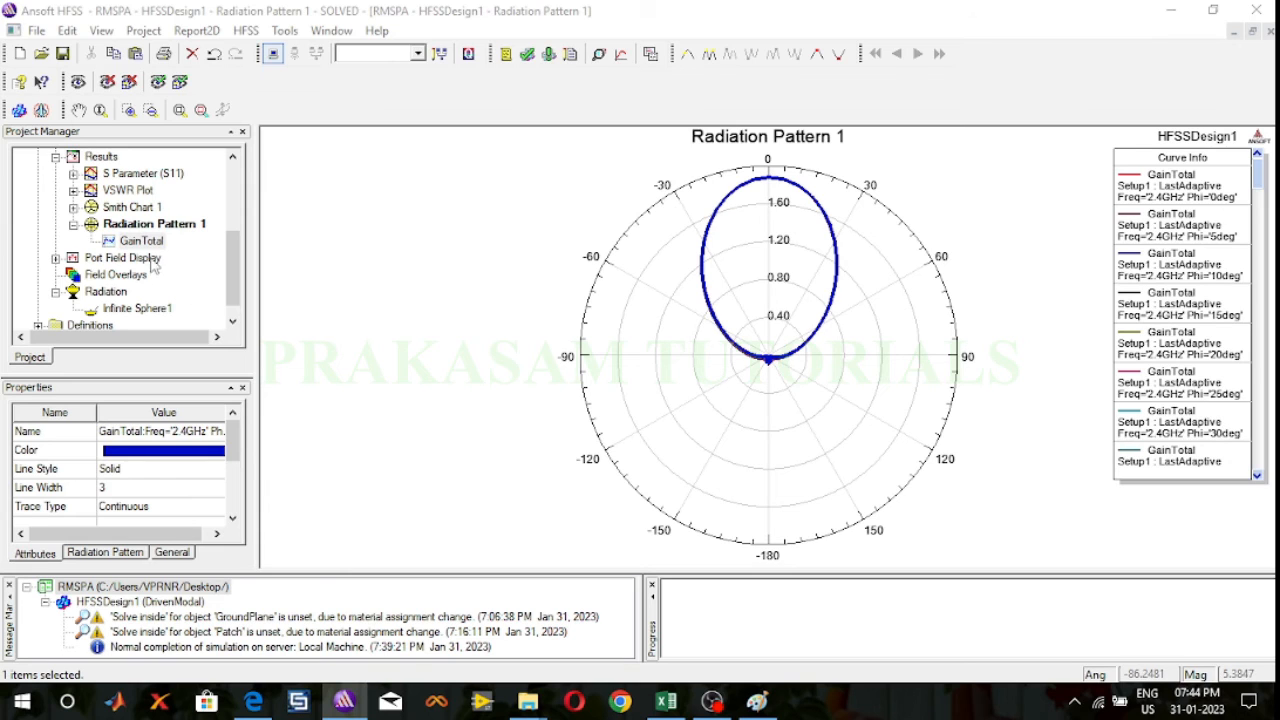
scroll(784, 346, "up", 3)
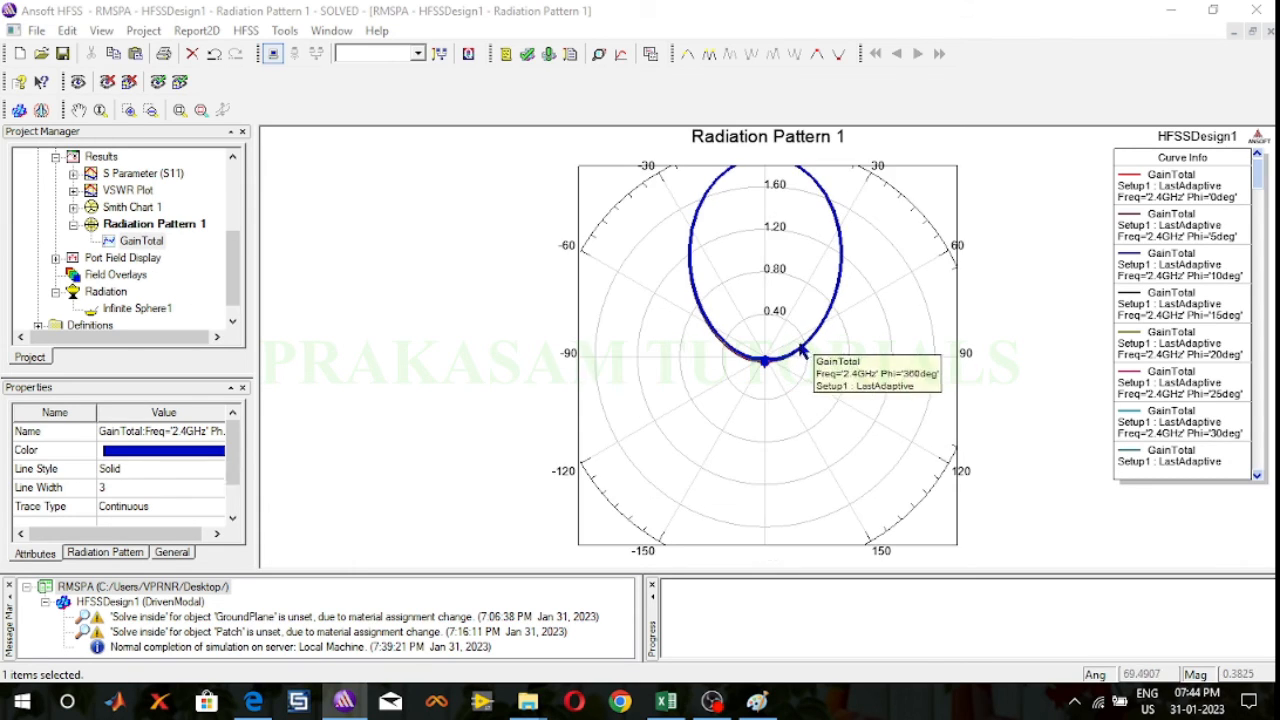
scroll(784, 346, "down", 2)
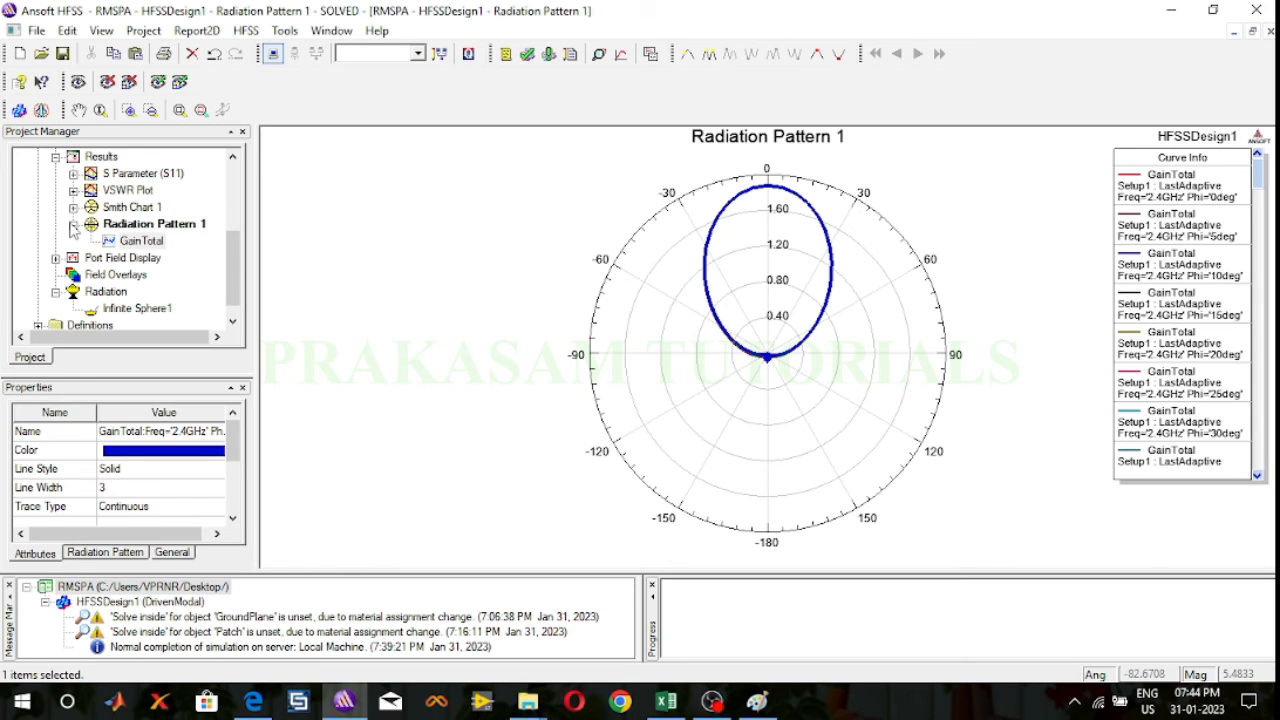
left_click(73, 224)
Step: Create a far fields radiation pattern of dB(DirTotal) swept over Theta for Setup1 : LastAdaptive on Infinite Sphere1, and inspect individual Phi curves
left_click(101, 157)
right_click(103, 160)
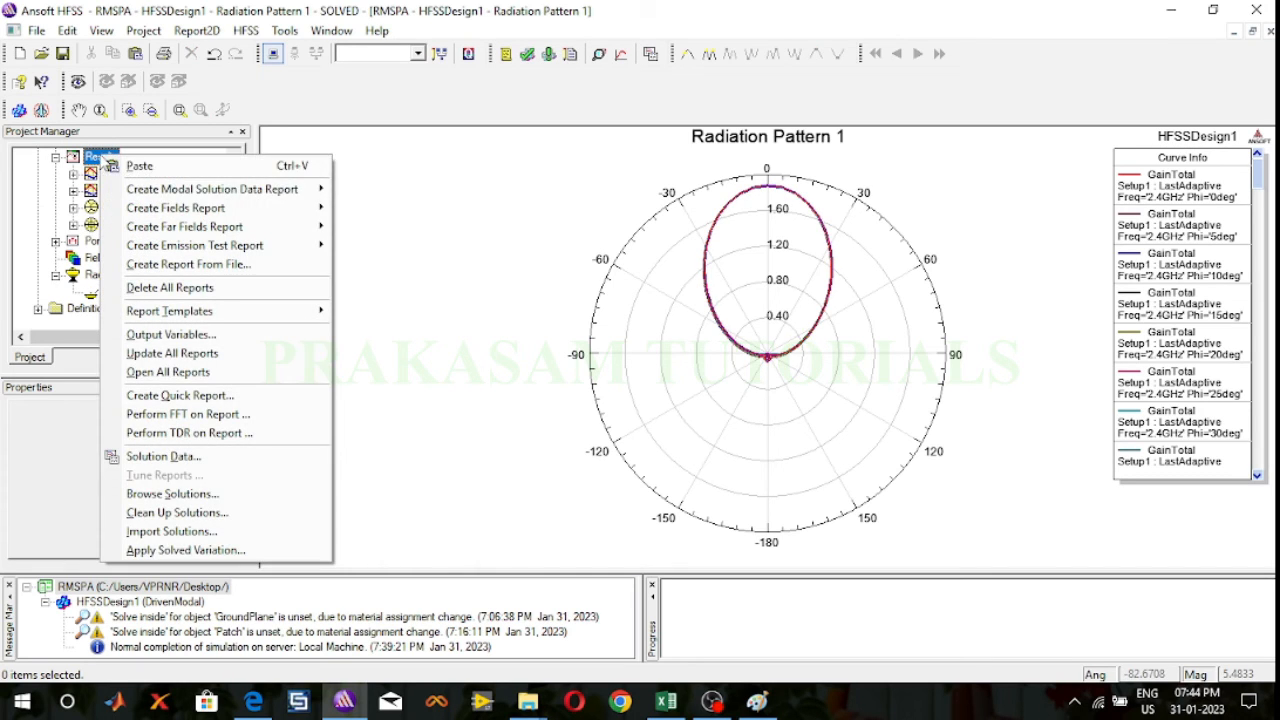
mouse_move(160, 232)
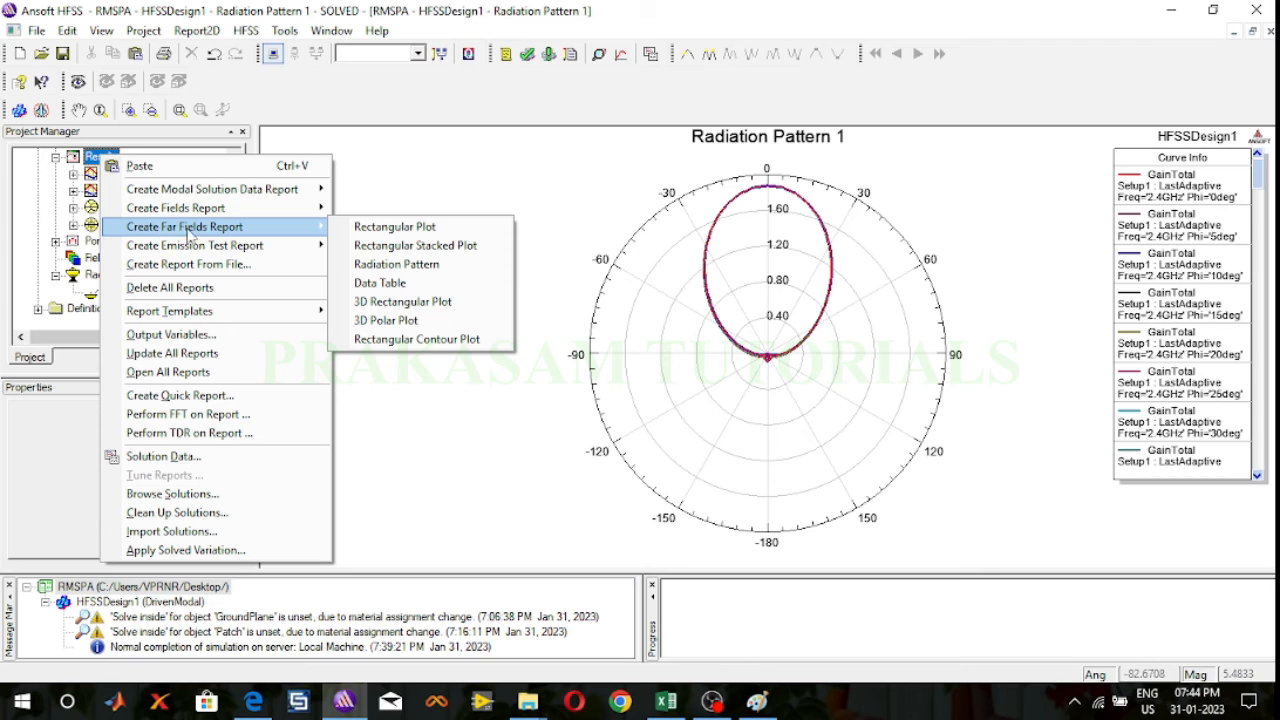
left_click(400, 266)
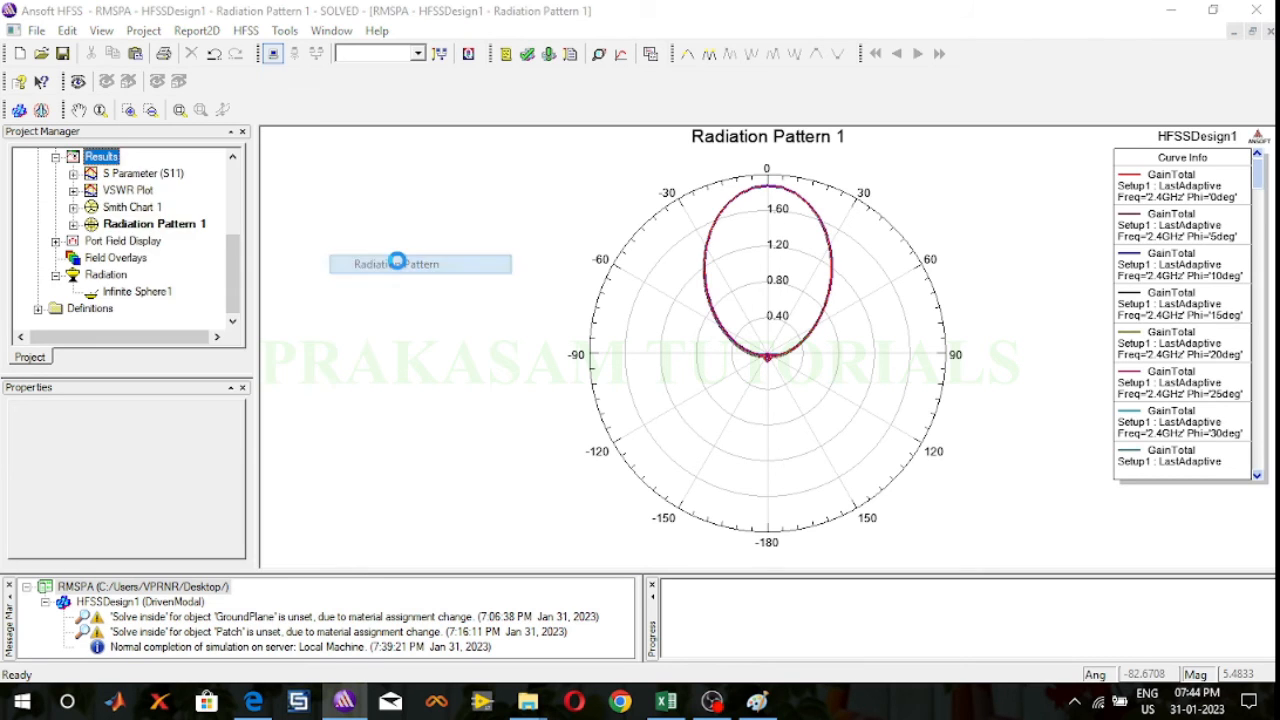
left_click(320, 322)
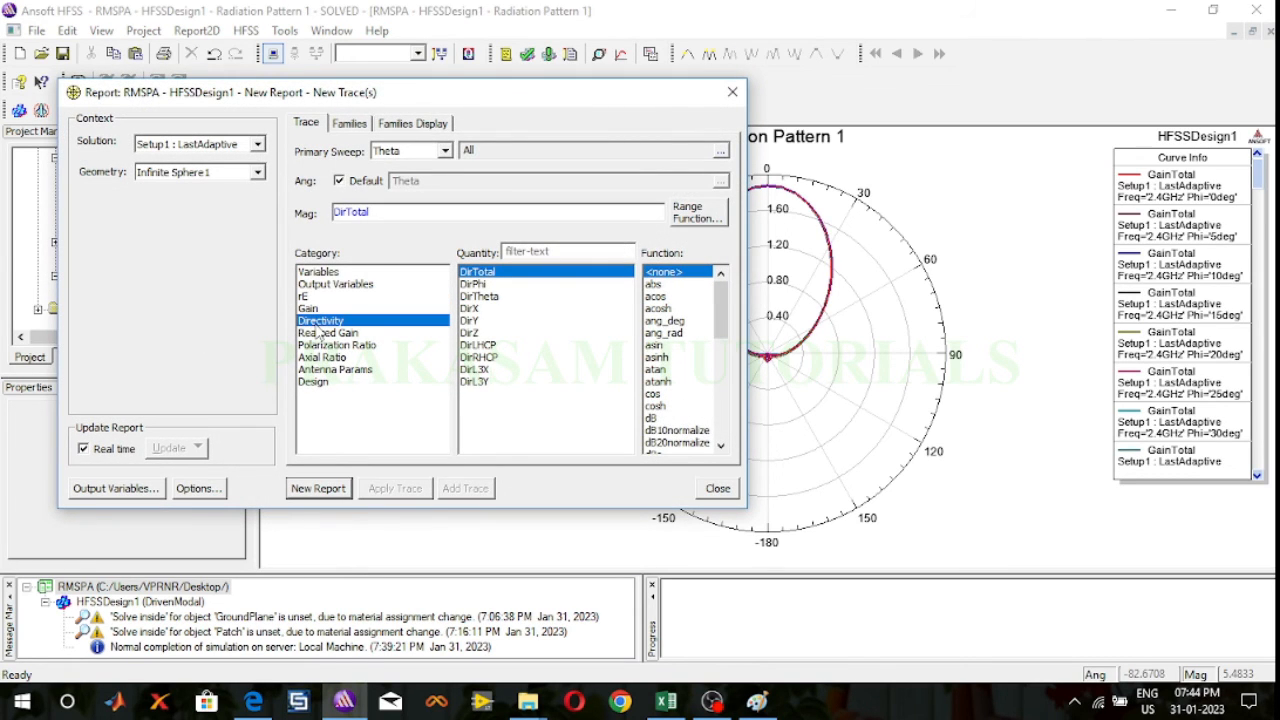
left_click(651, 418)
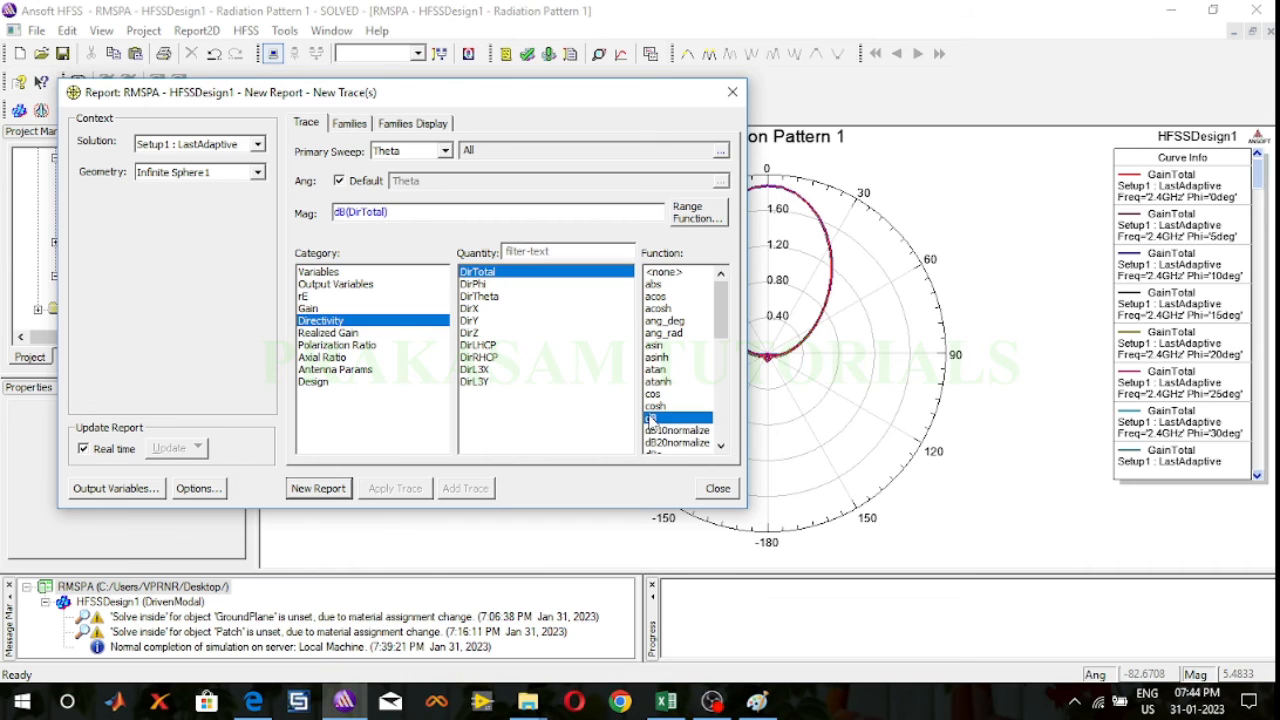
left_click(319, 491)
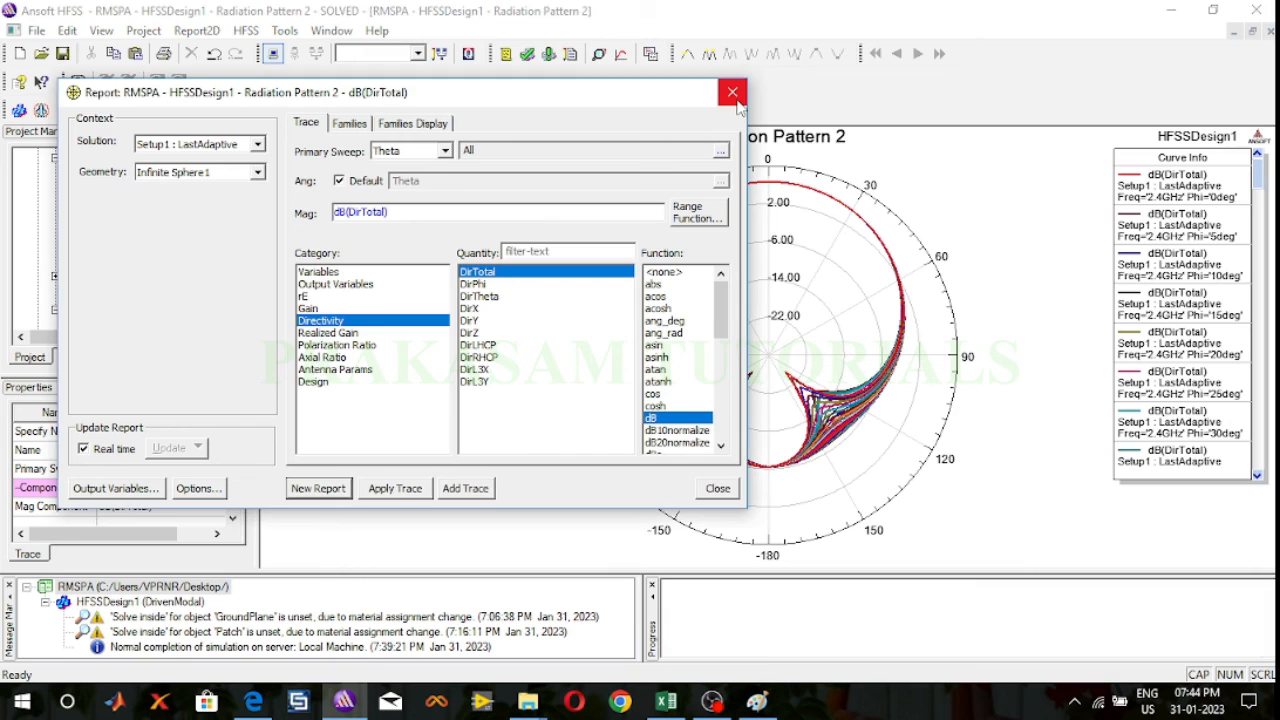
left_click(733, 95)
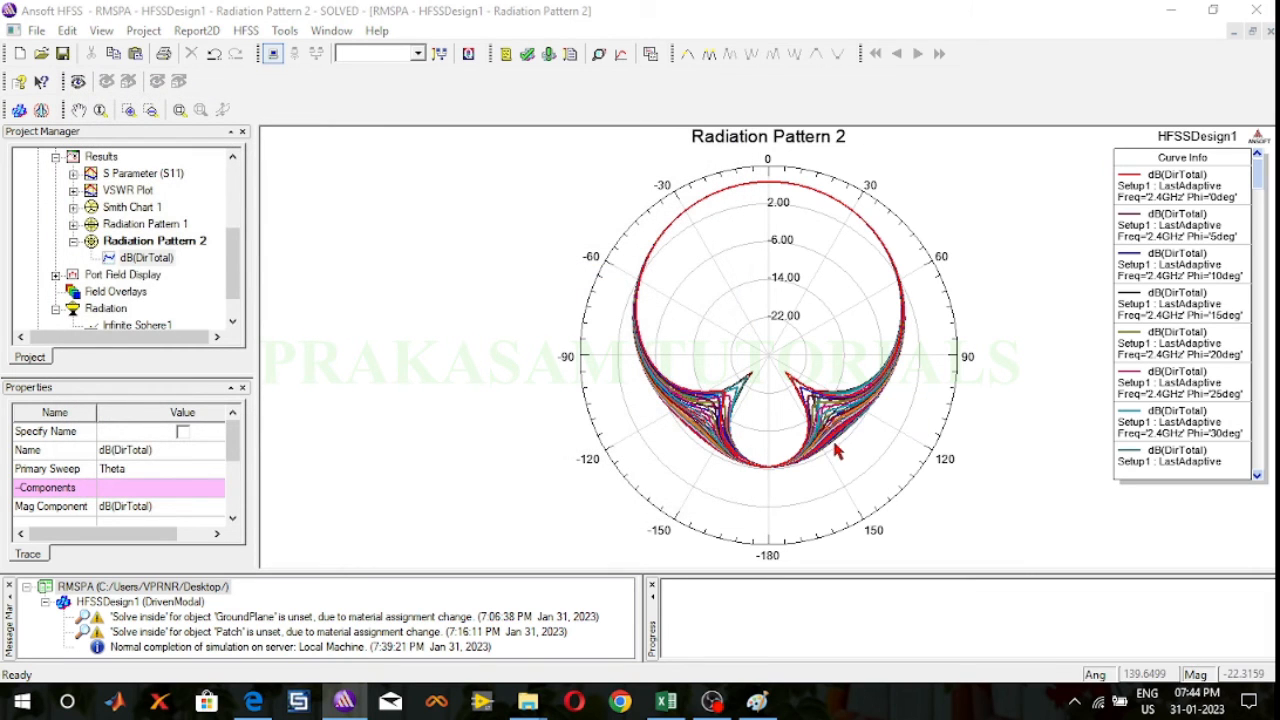
left_click(822, 415)
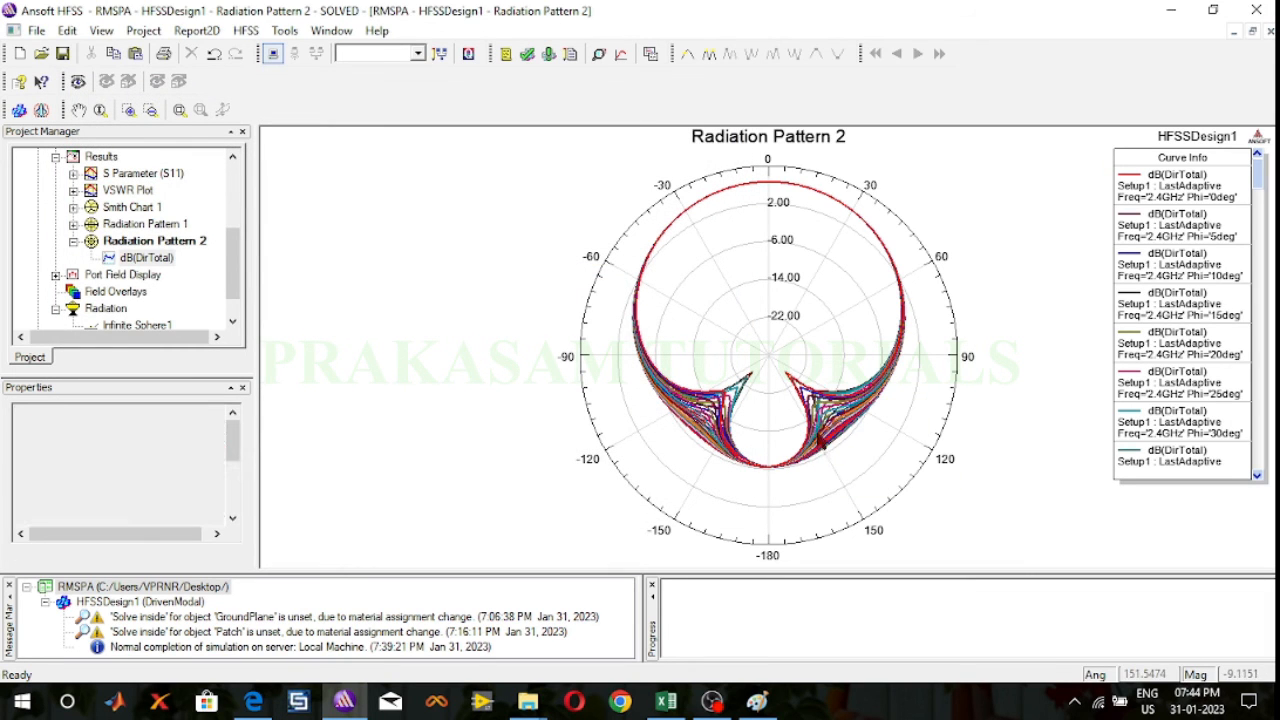
left_click(800, 390)
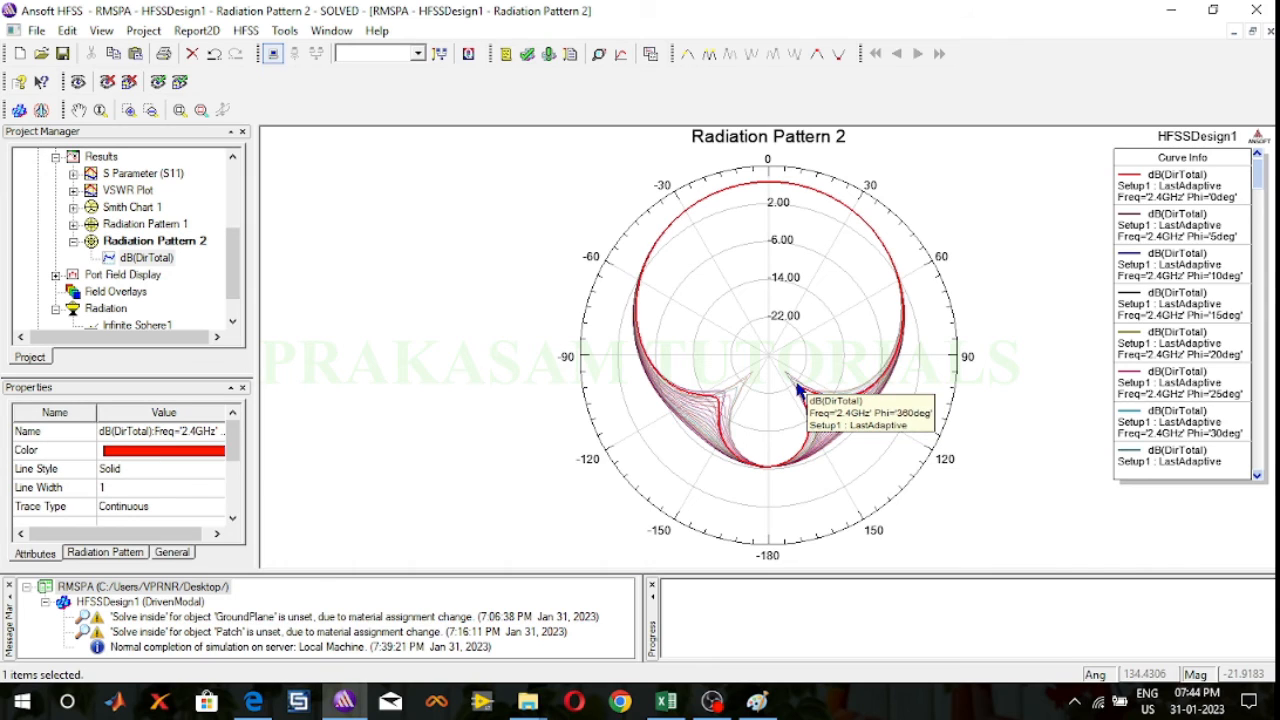
left_click(738, 400)
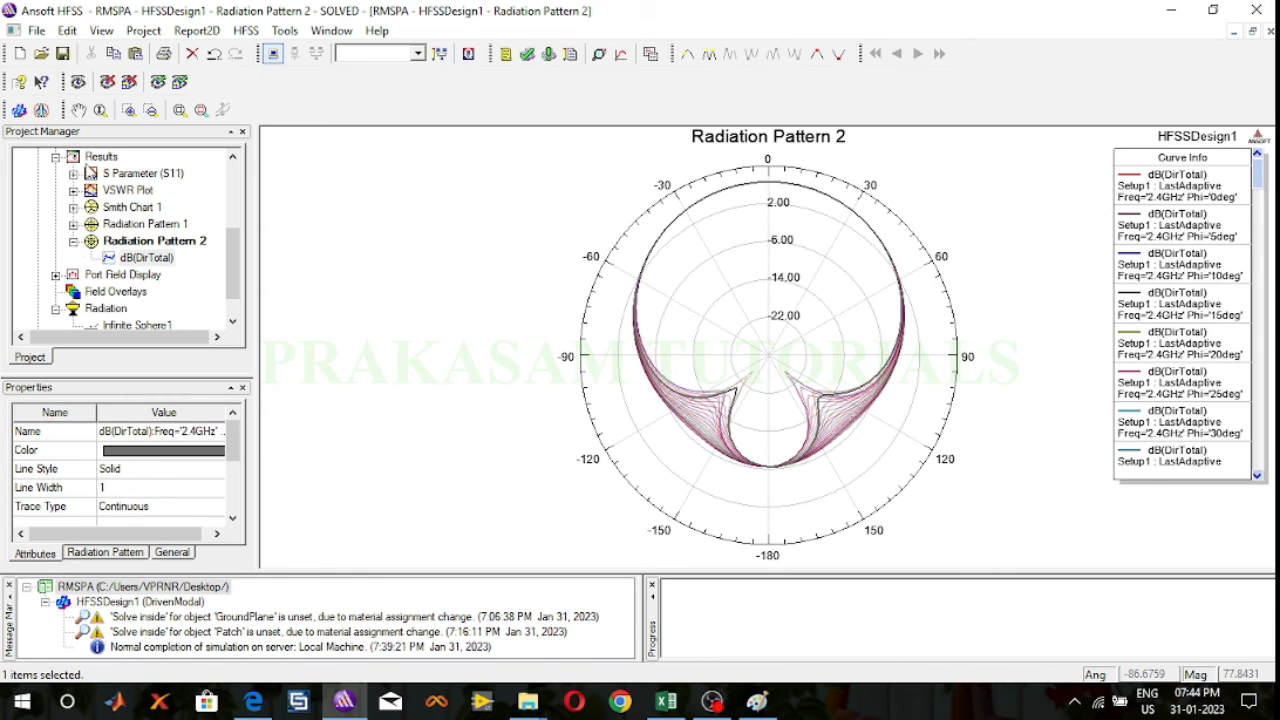
Step: Create a far fields 3D polar plot of dB(GainTotal) swept over Phi and Theta for Setup1 : LastAdaptive on Infinite Sphere1
right_click(89, 160)
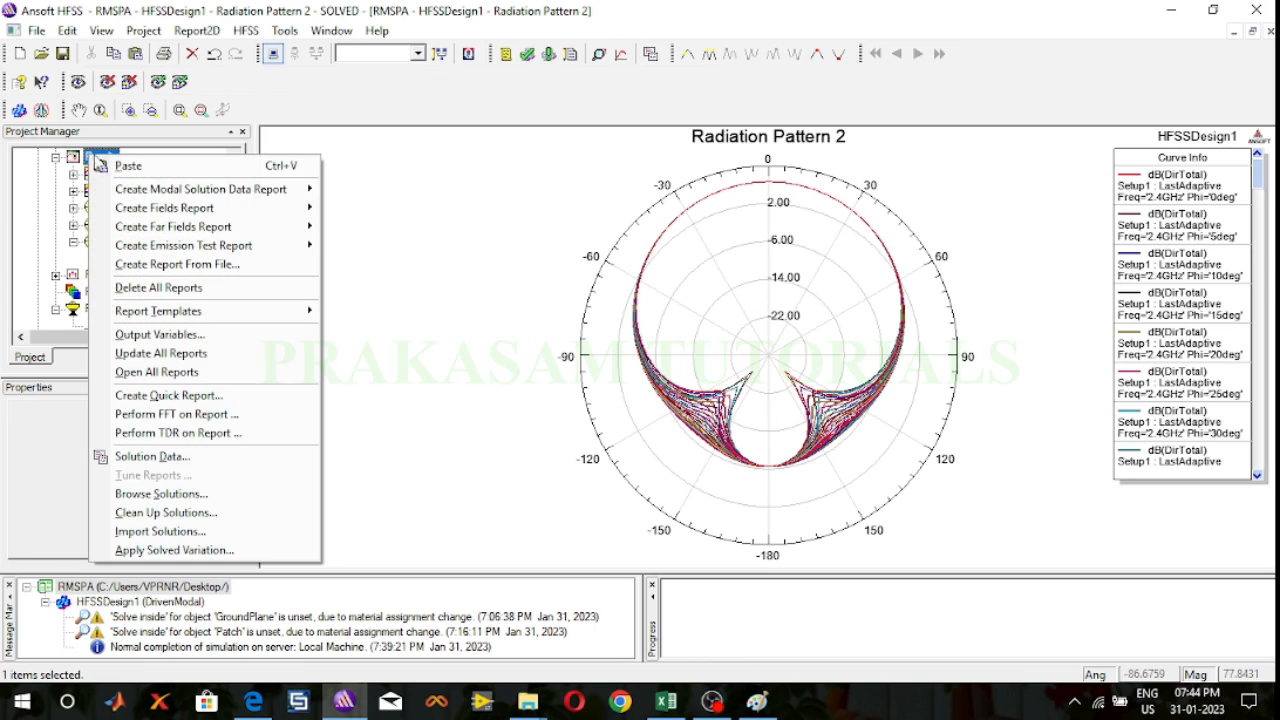
mouse_move(147, 231)
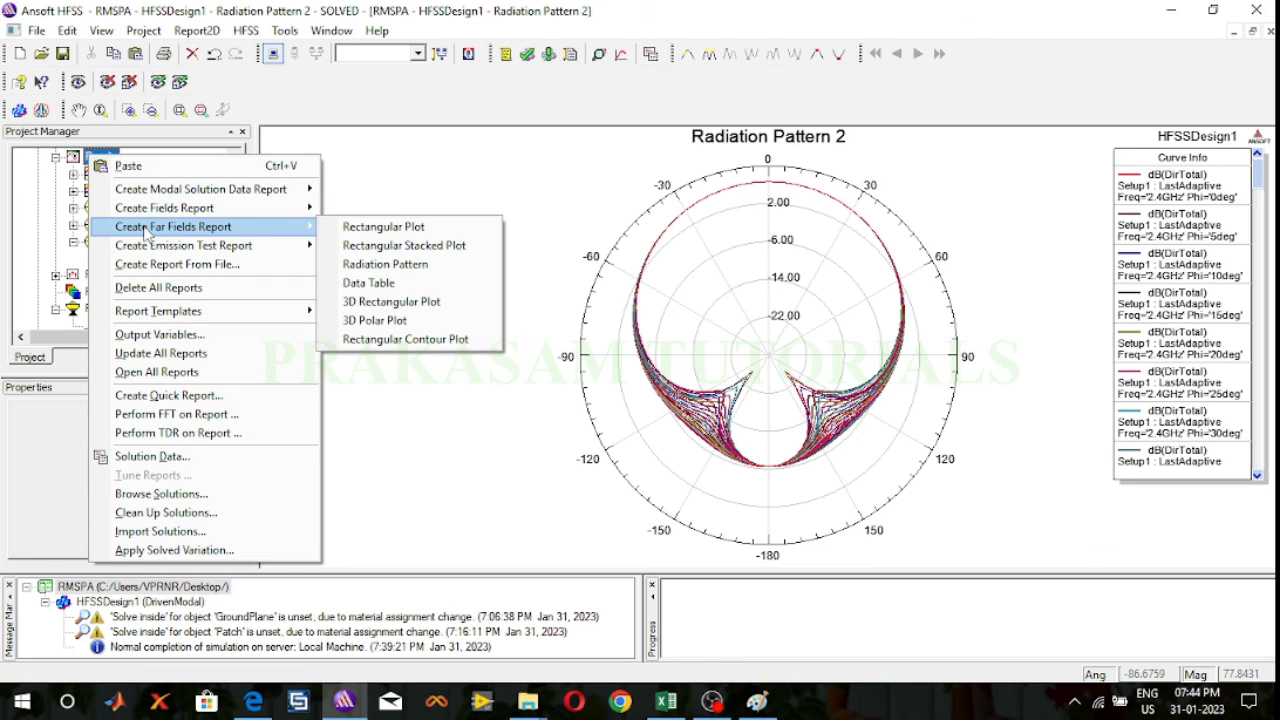
left_click(390, 320)
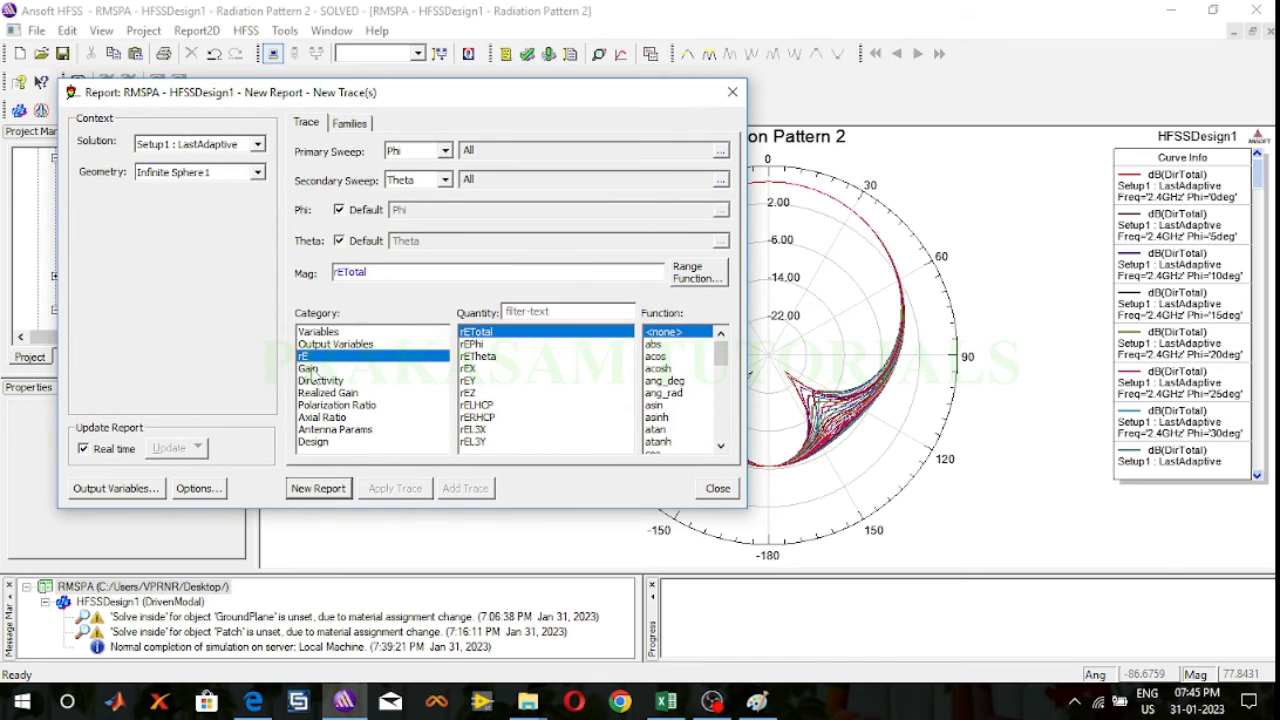
left_click(308, 369)
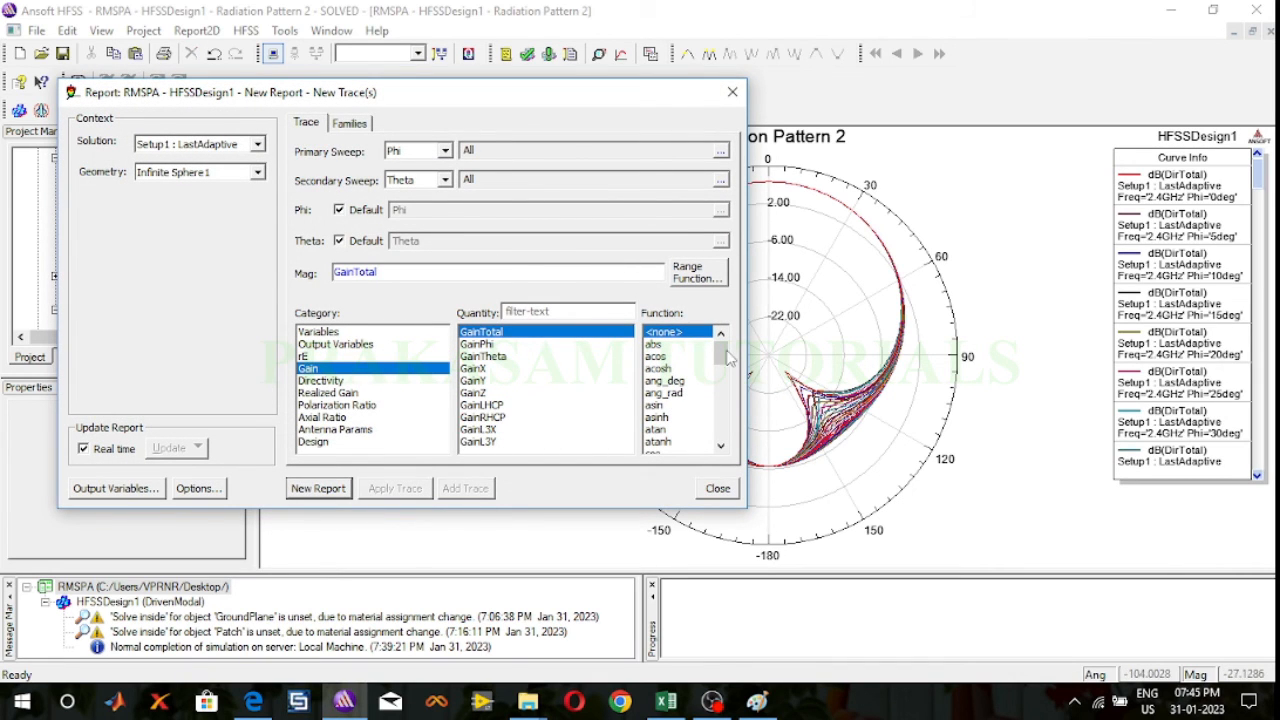
left_click_drag(724, 355, 730, 375)
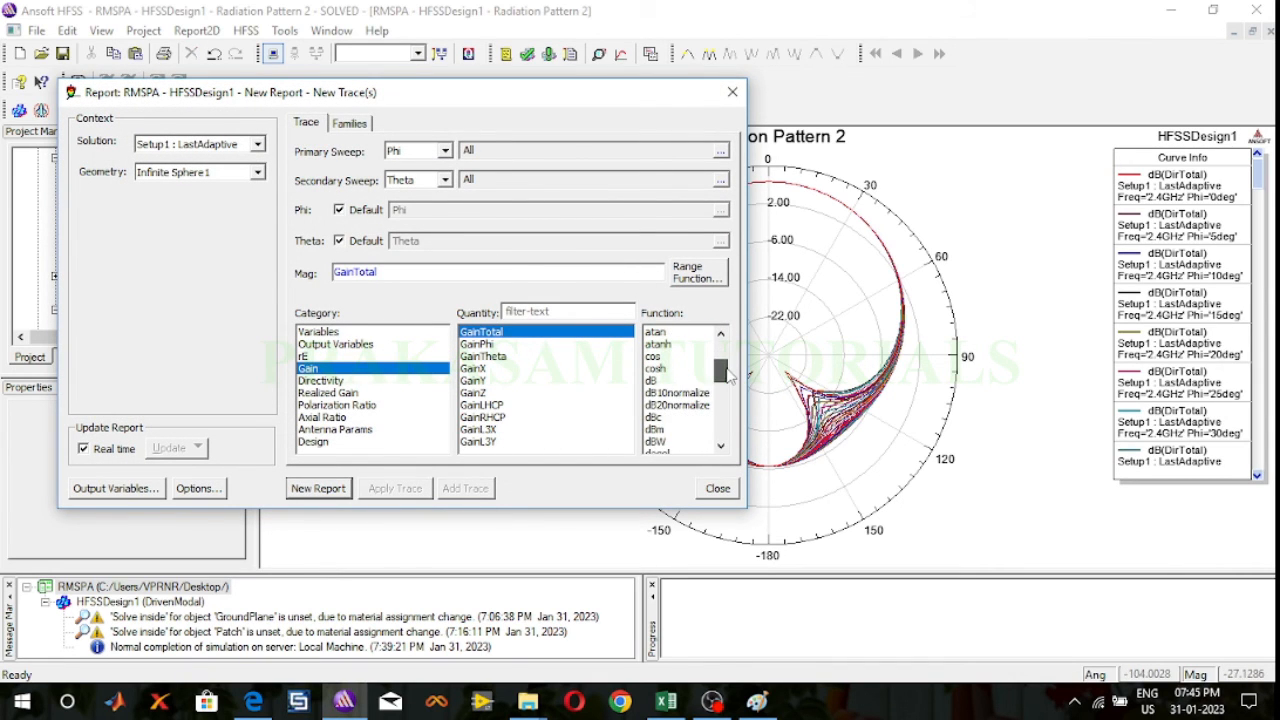
left_click(652, 381)
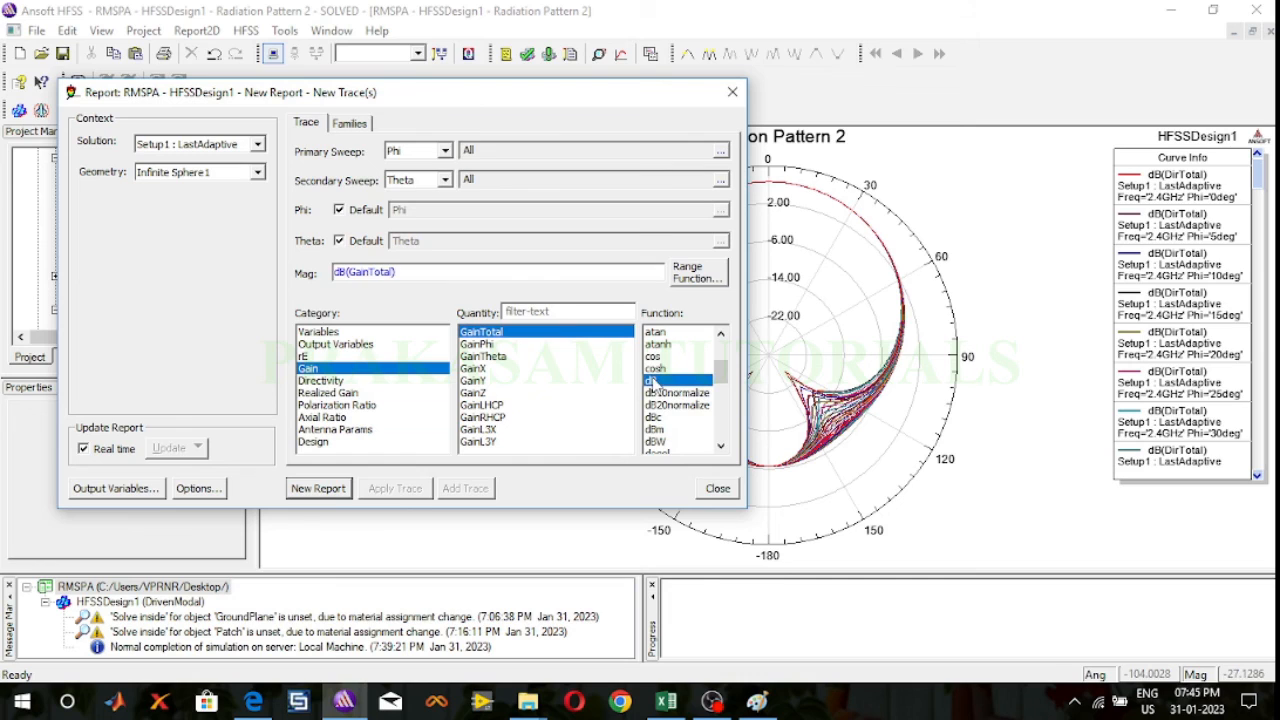
left_click(320, 490)
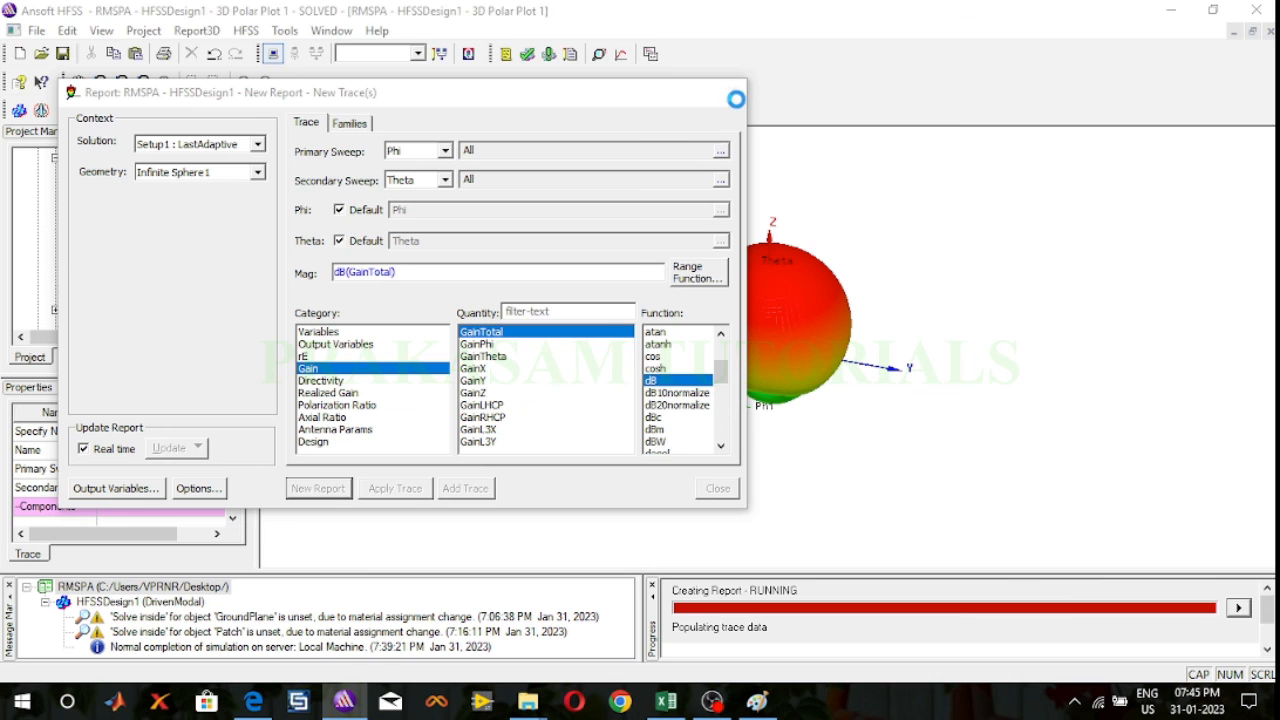
left_click(718, 488)
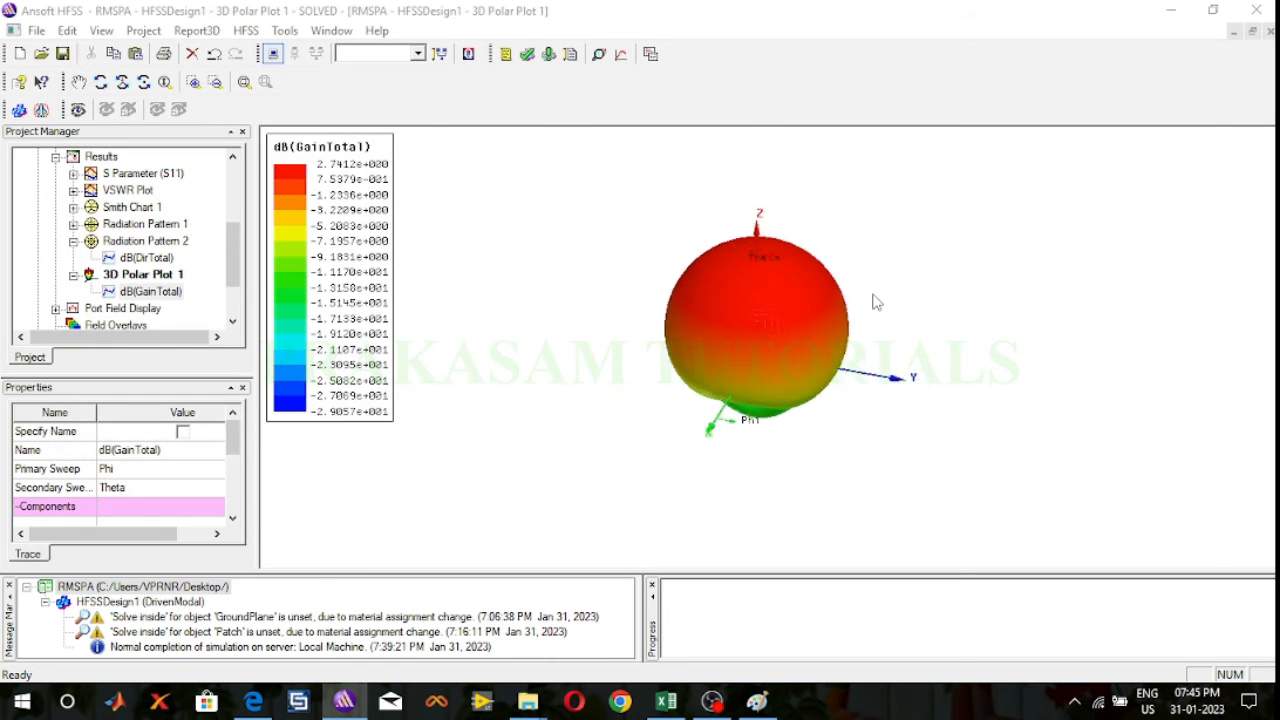
Step: View the 3D gain plot up close and collapse the Radiation Pattern 2 and 3D Polar Plot 1 entries in the results
scroll(873, 302, "up", 5)
scroll(840, 302, "up", 2)
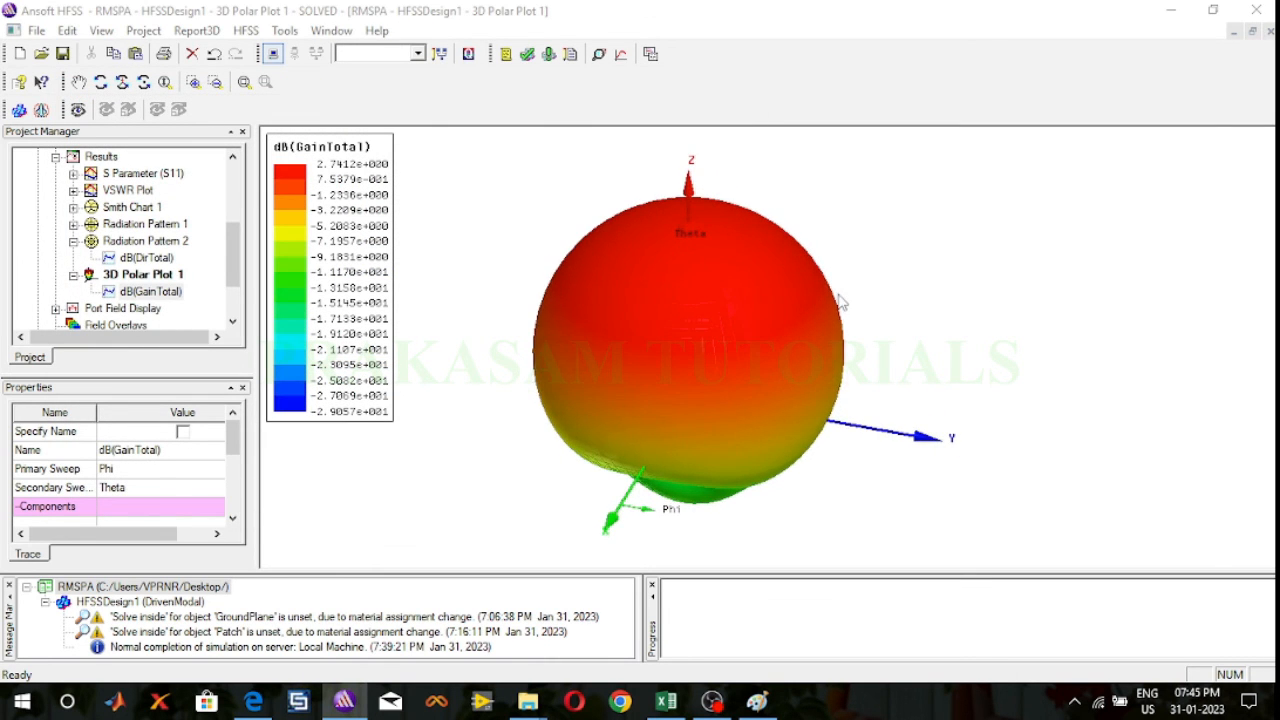
scroll(876, 302, "up", 2)
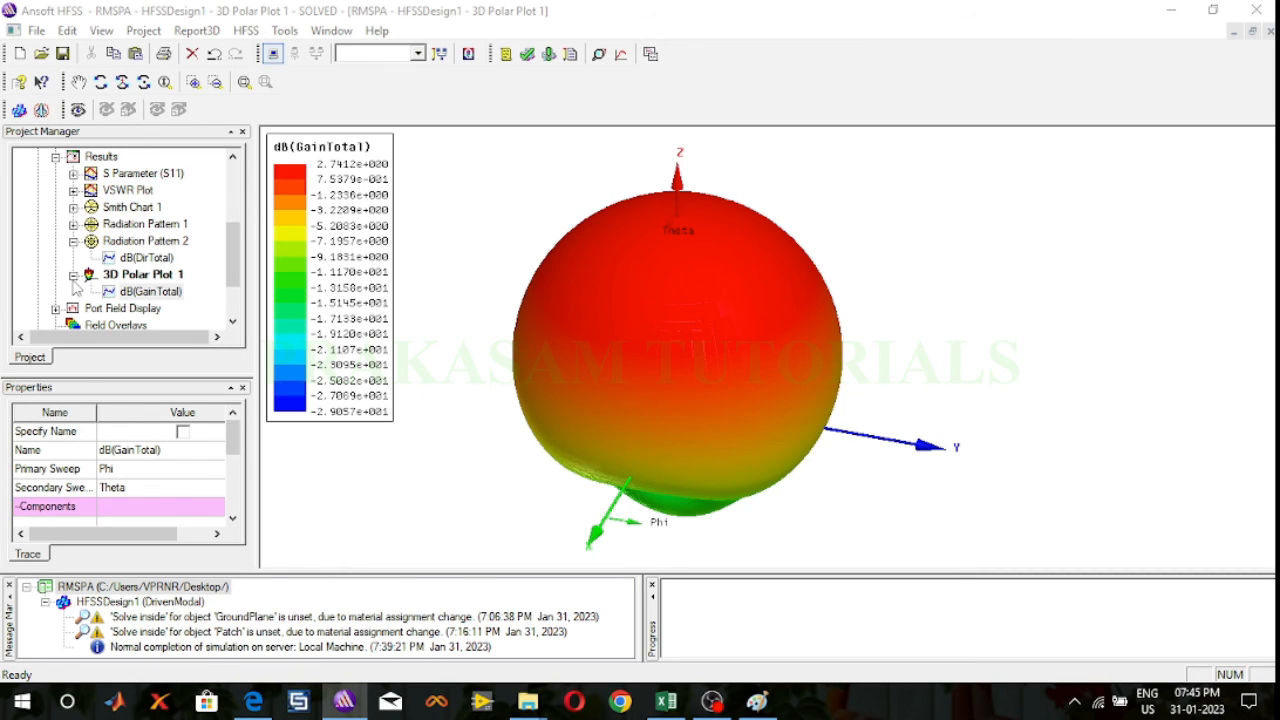
left_click(73, 241)
left_click(73, 258)
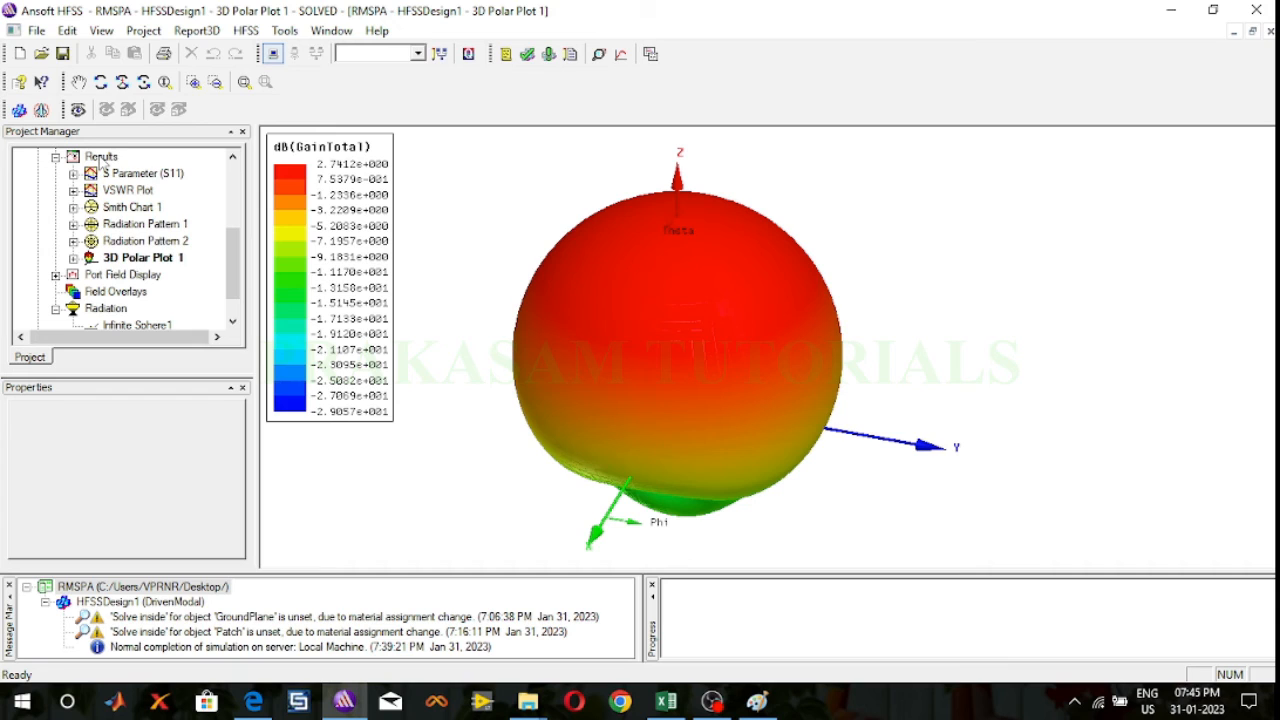
Step: Create a far fields 3D polar plot of dB(DirTotal) swept over Phi and Theta for Setup1 : LastAdaptive on Infinite Sphere1
right_click(101, 160)
mouse_move(150, 231)
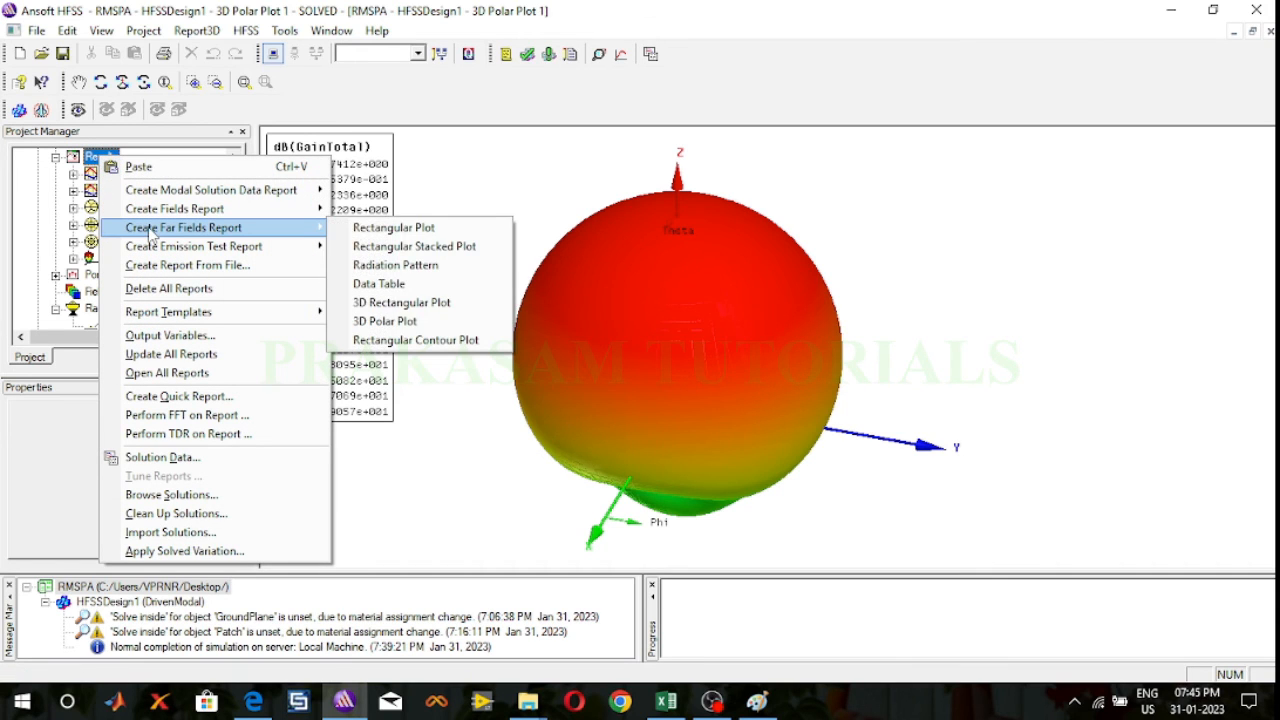
left_click(411, 328)
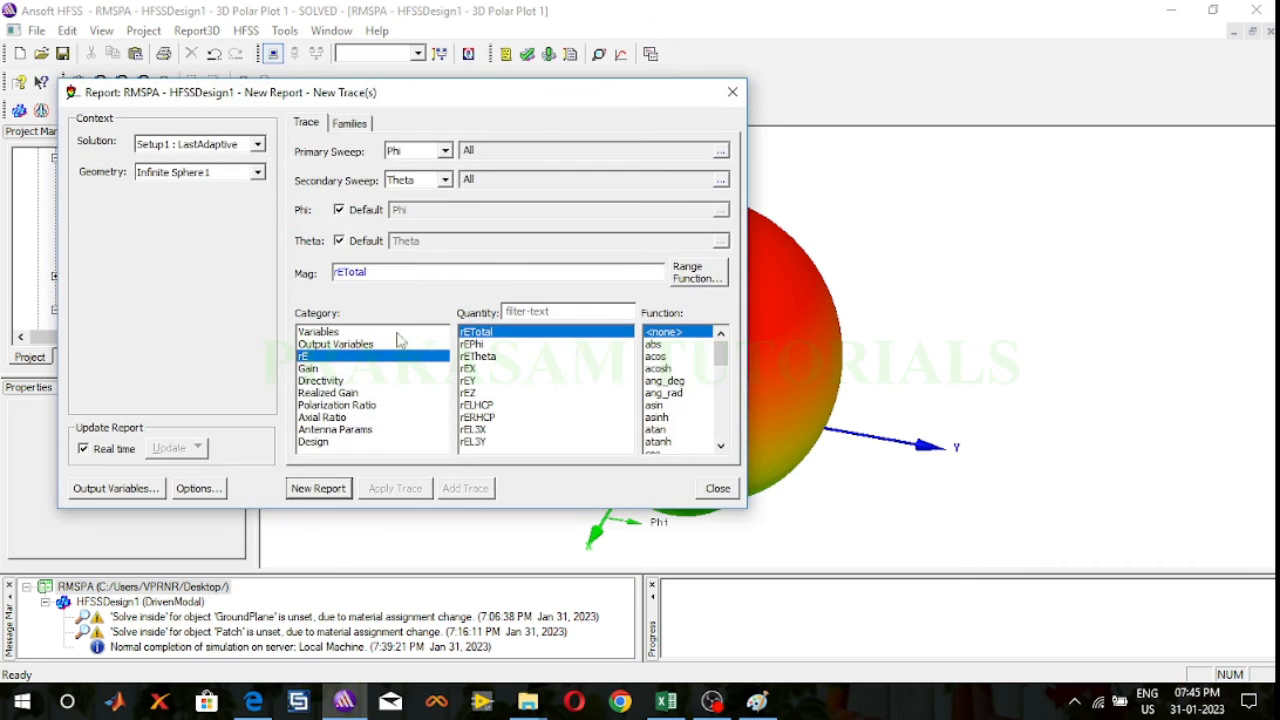
left_click(320, 381)
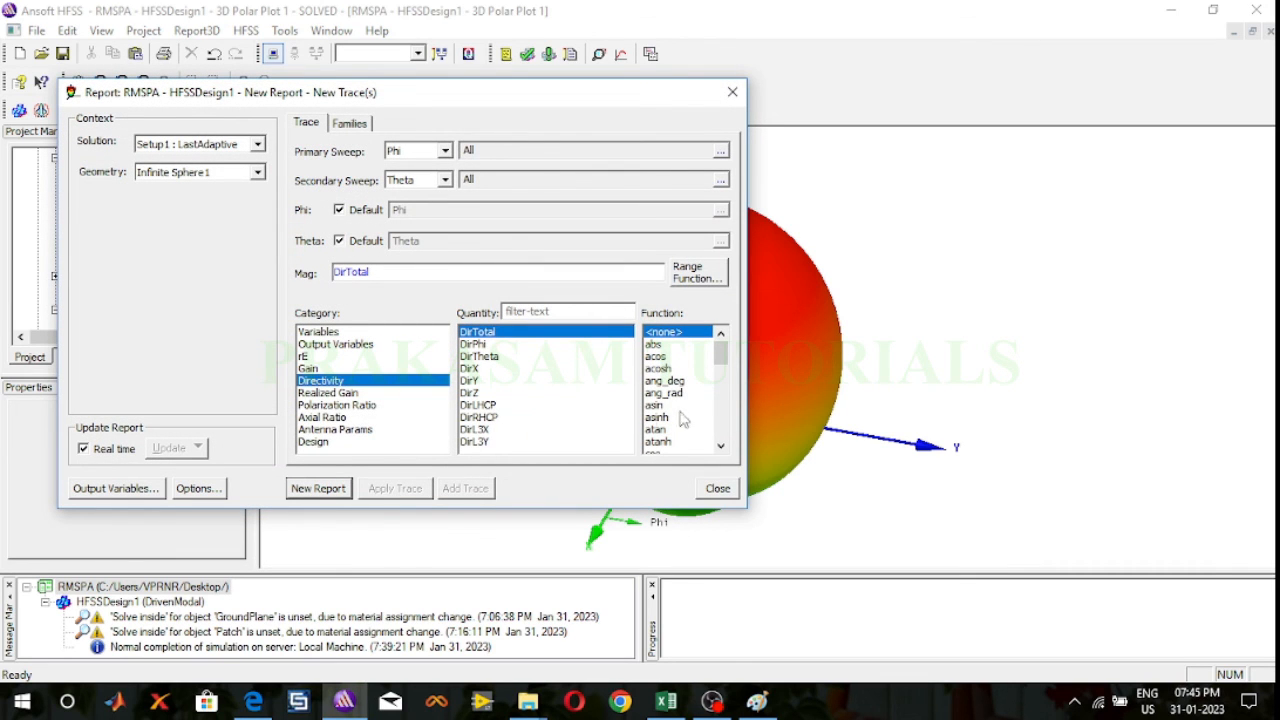
scroll(675, 375, "down", 2)
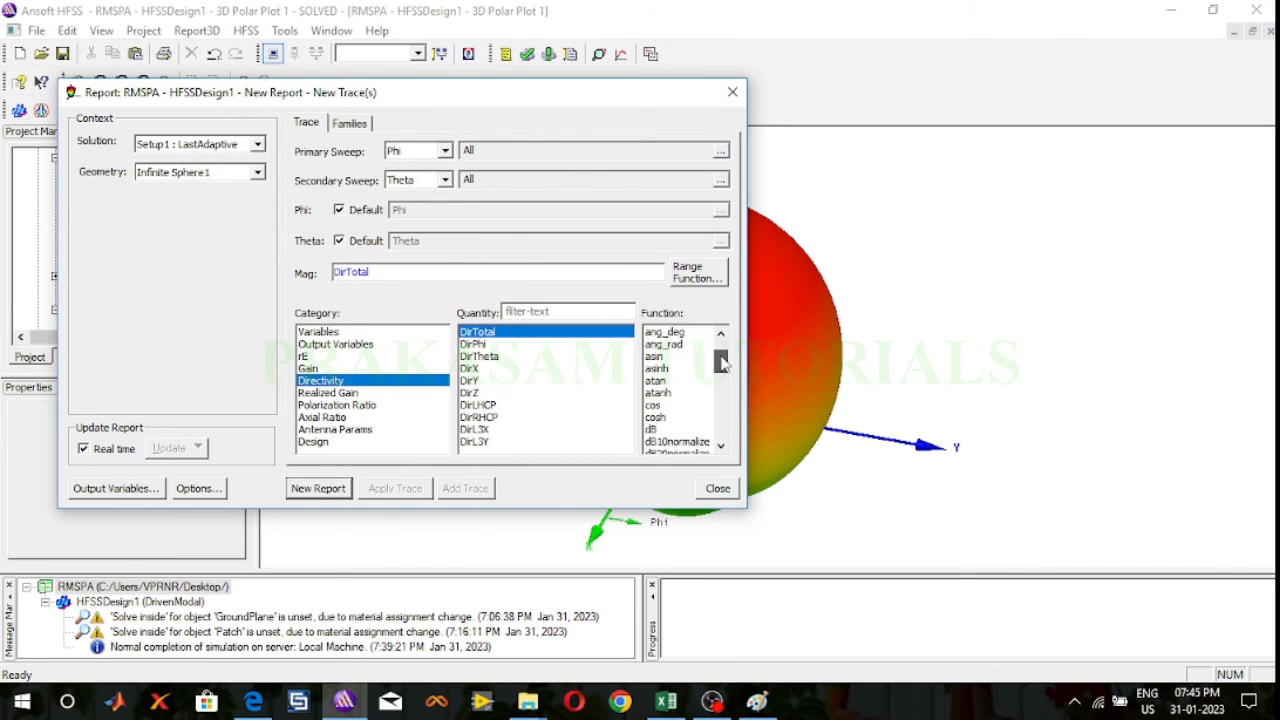
left_click(662, 393)
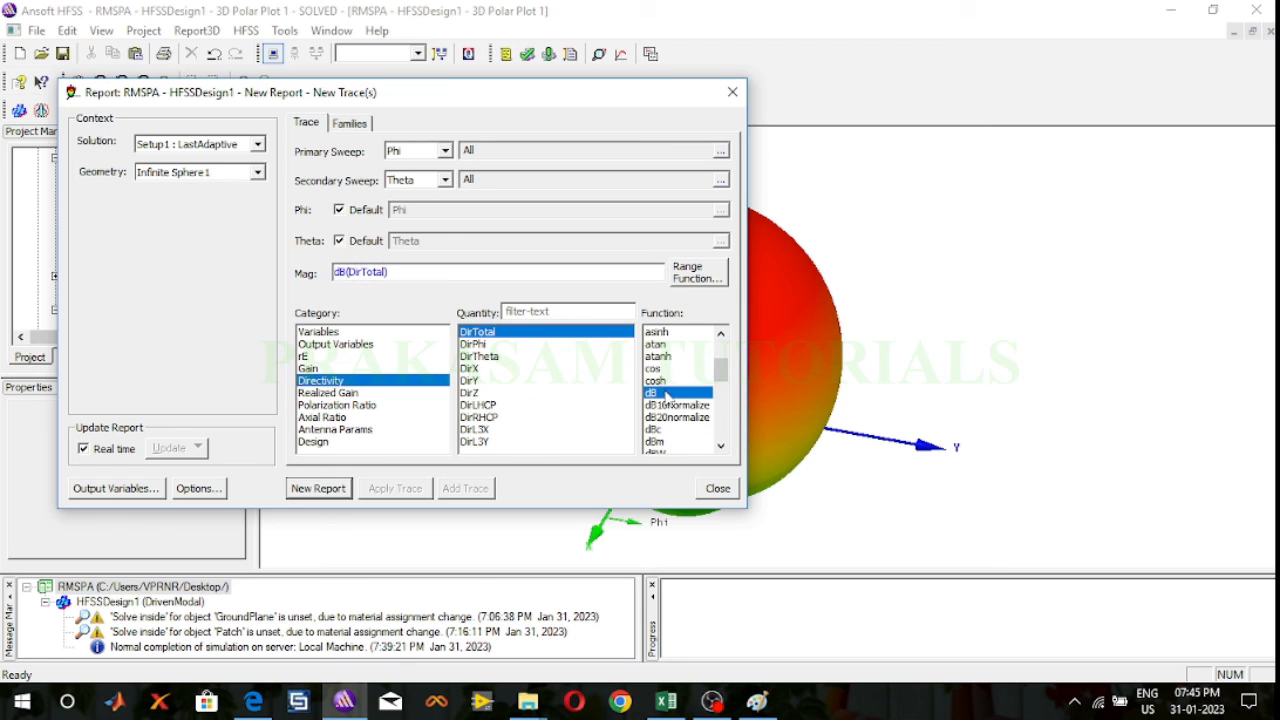
left_click(318, 488)
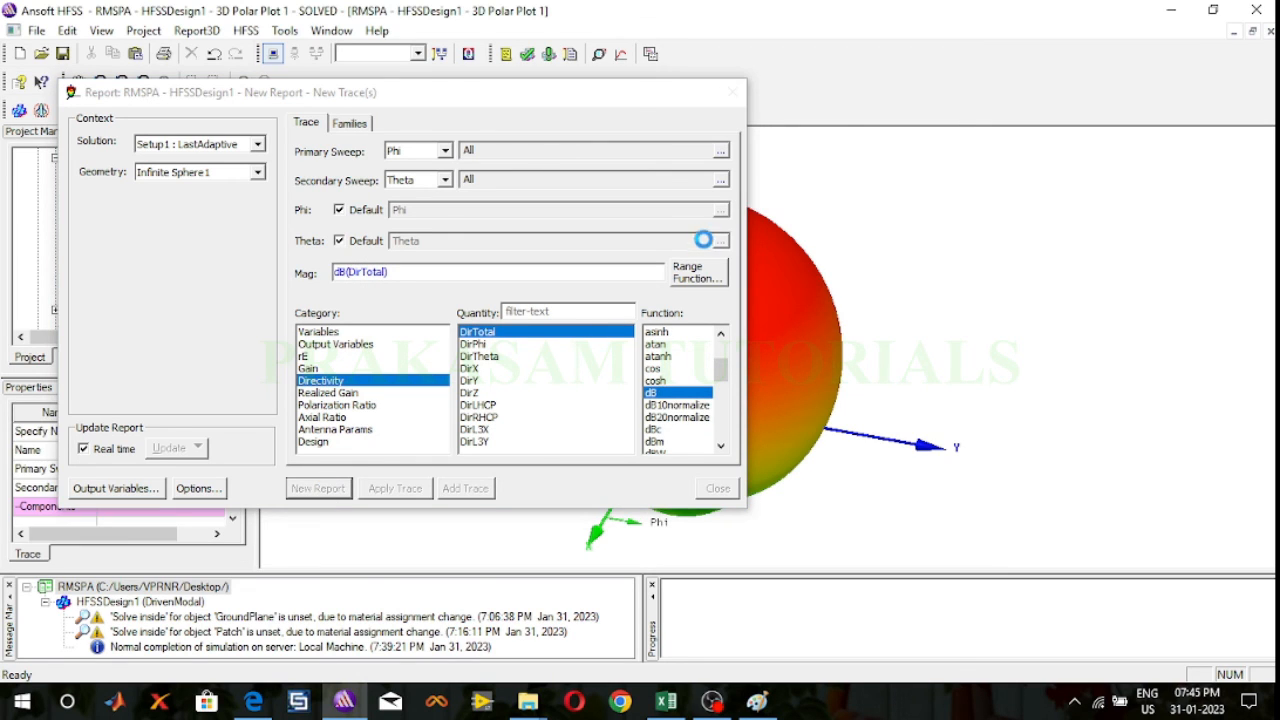
left_click(733, 93)
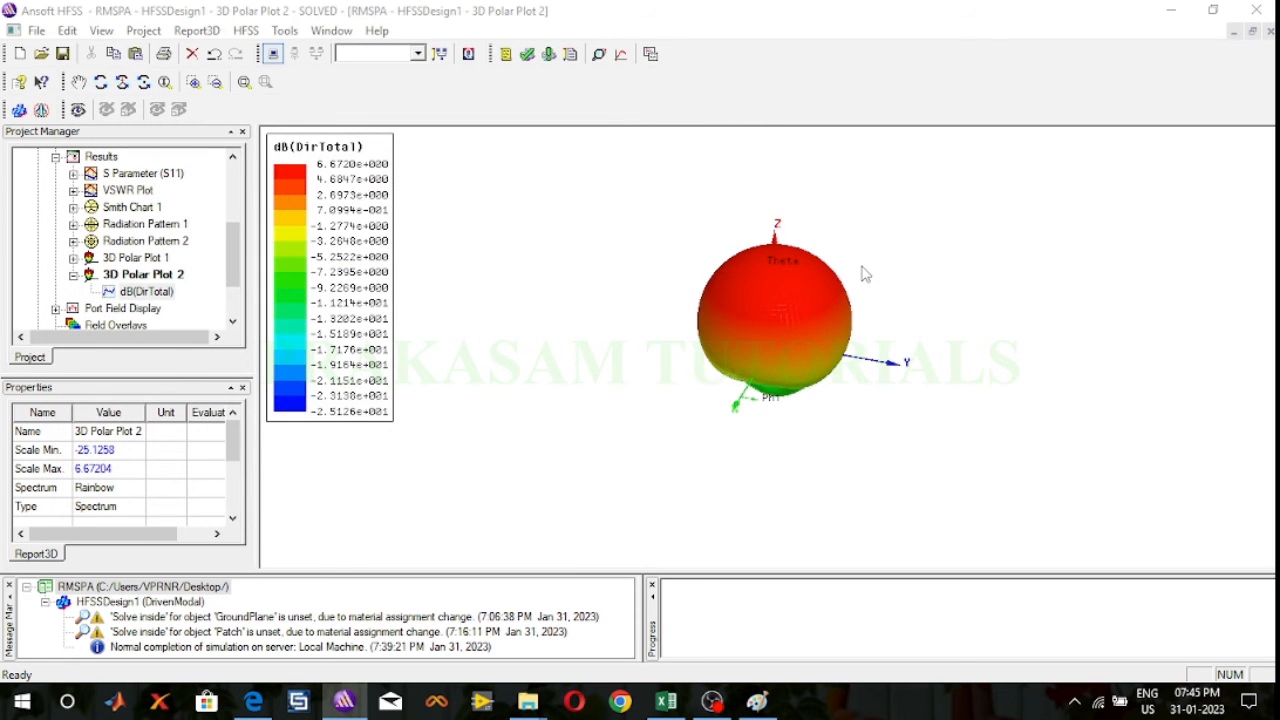
Step: View the 3D directivity plot up close and collapse 3D Polar Plot 2 and the Results branch in the project tree
scroll(865, 274, "up", 6)
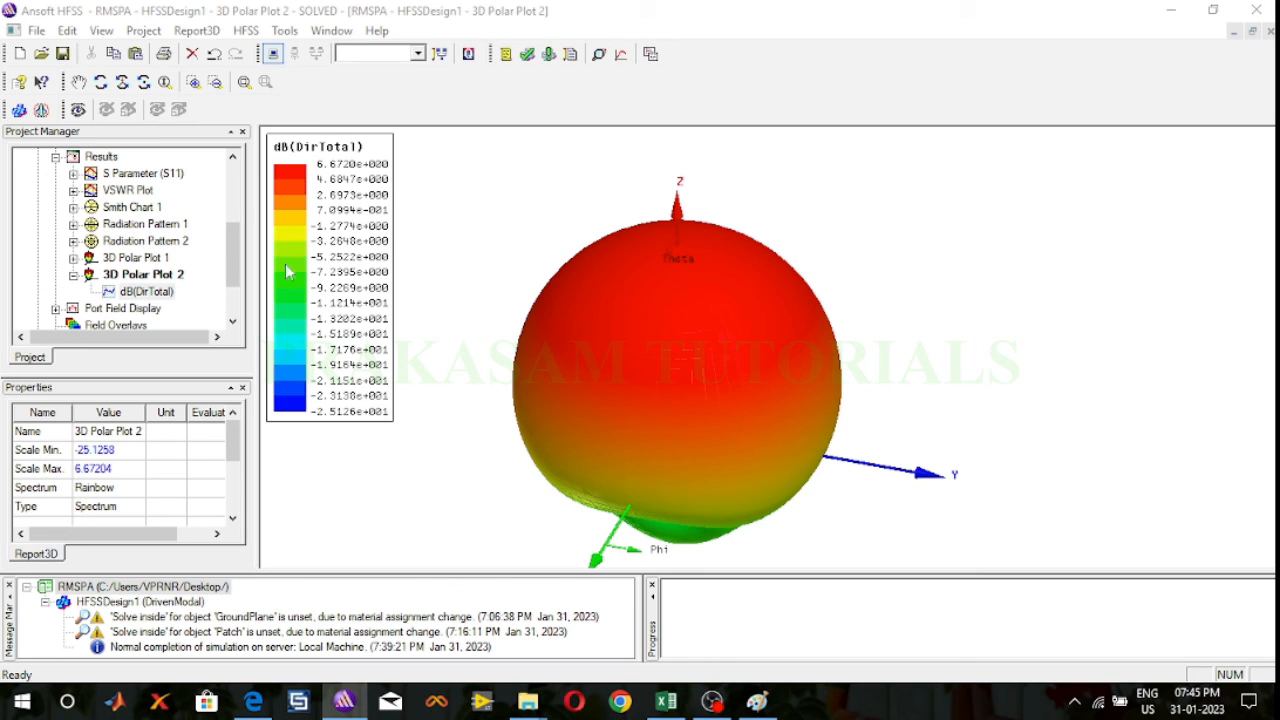
left_click(73, 274)
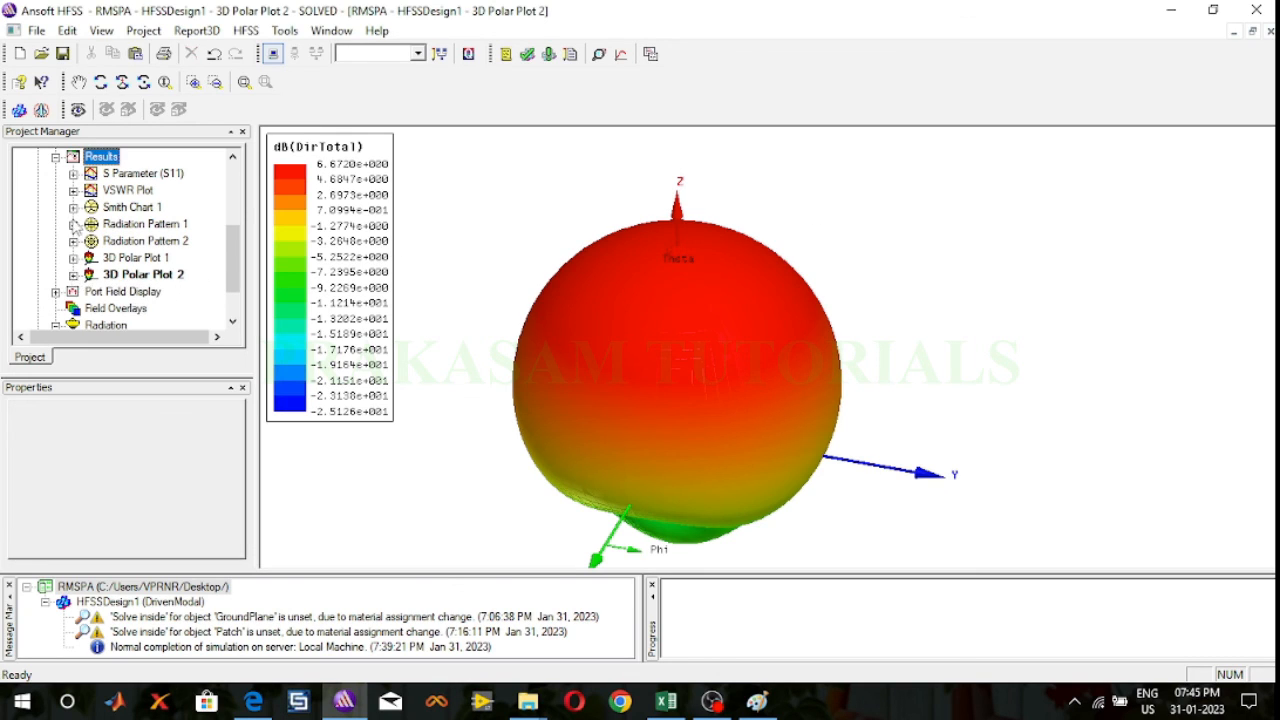
left_click(56, 158)
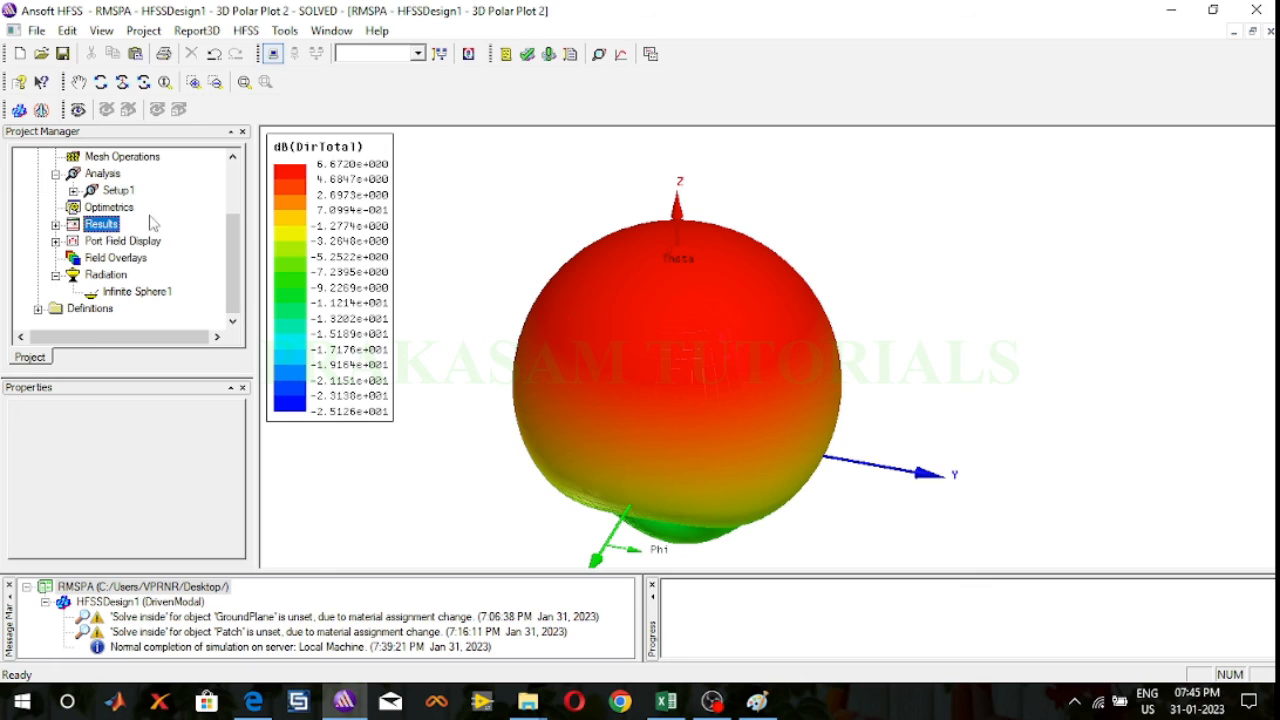
Step: Overlay the radiation field of 3D Polar Plot 2 on the model, made visible with a transparency of 0.85
left_click(116, 258)
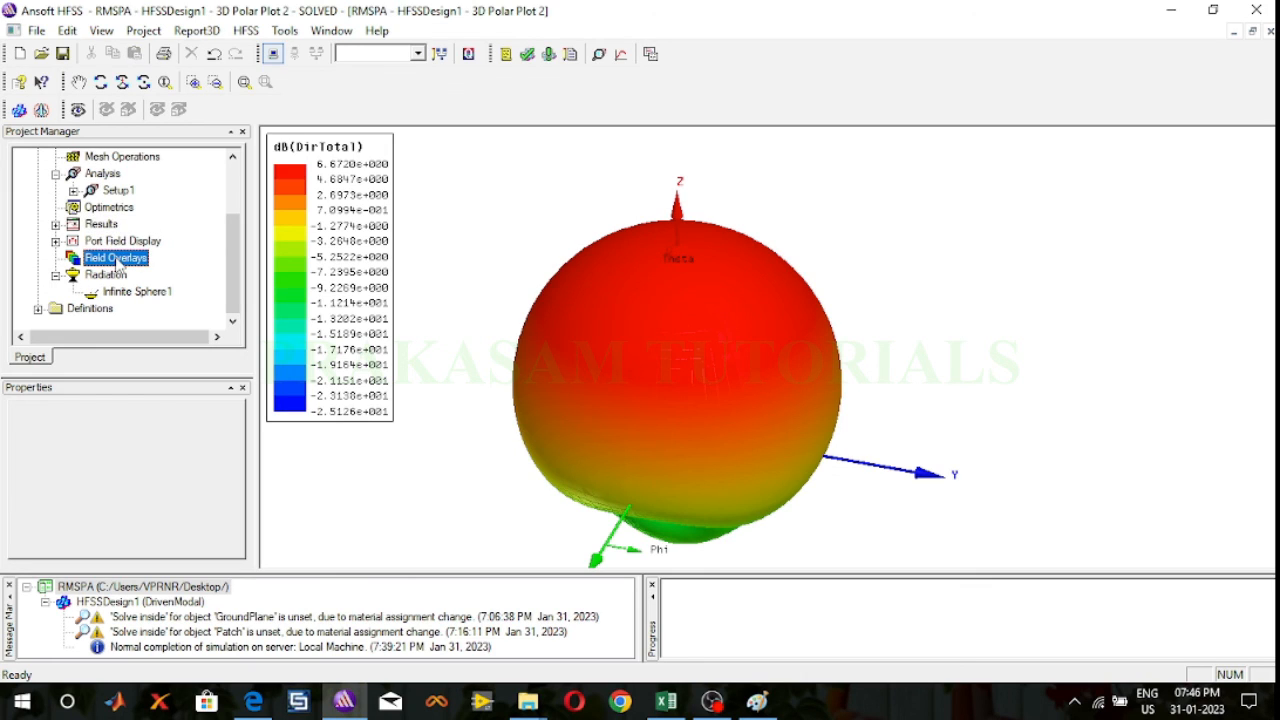
right_click(117, 262)
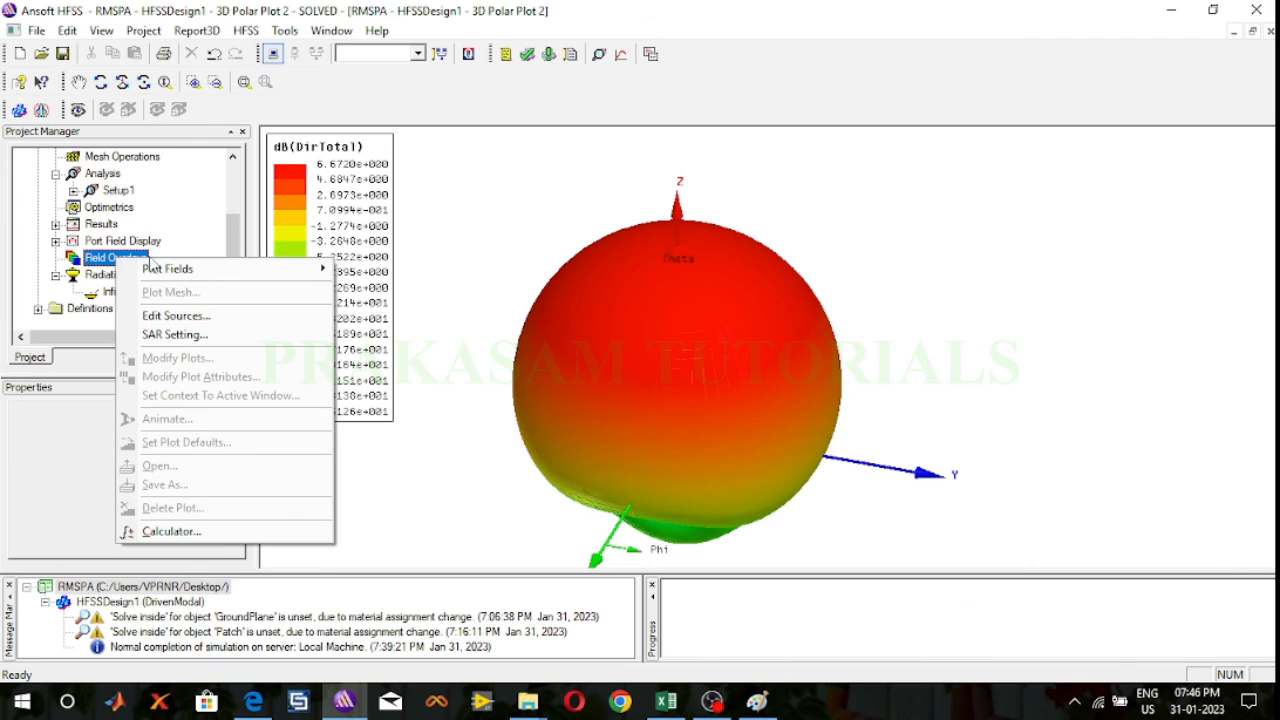
mouse_move(158, 274)
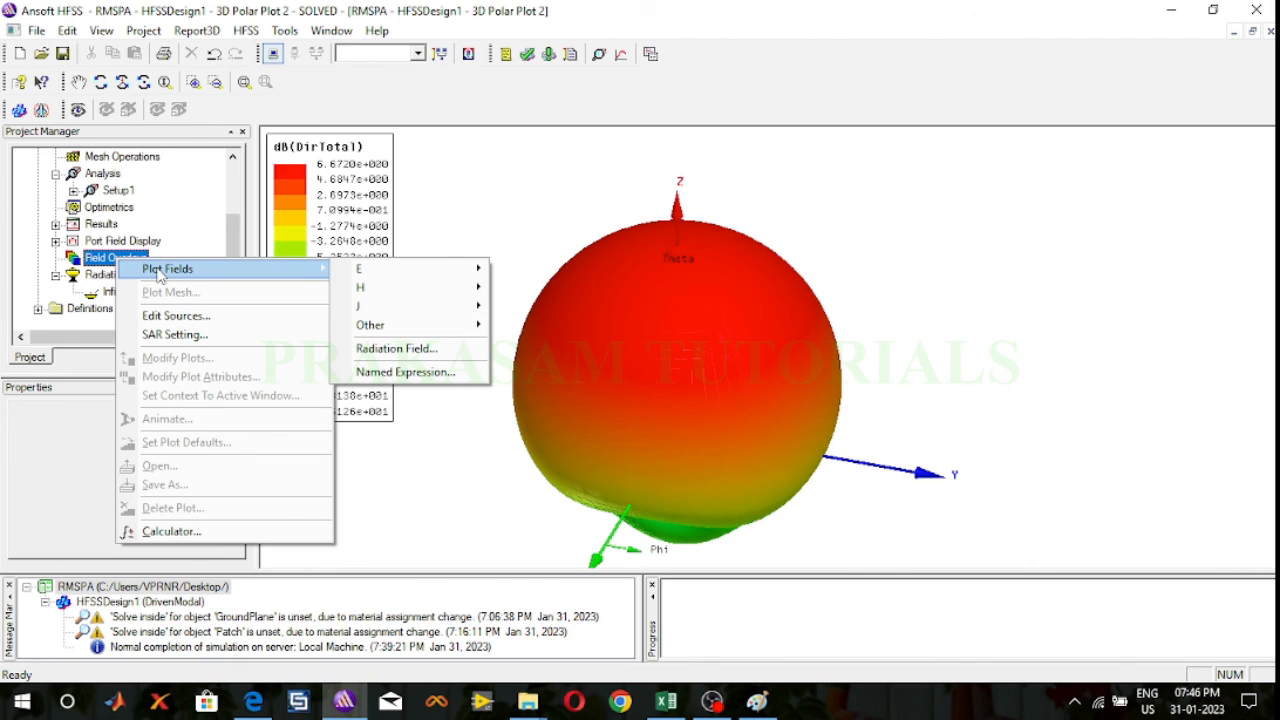
left_click(409, 352)
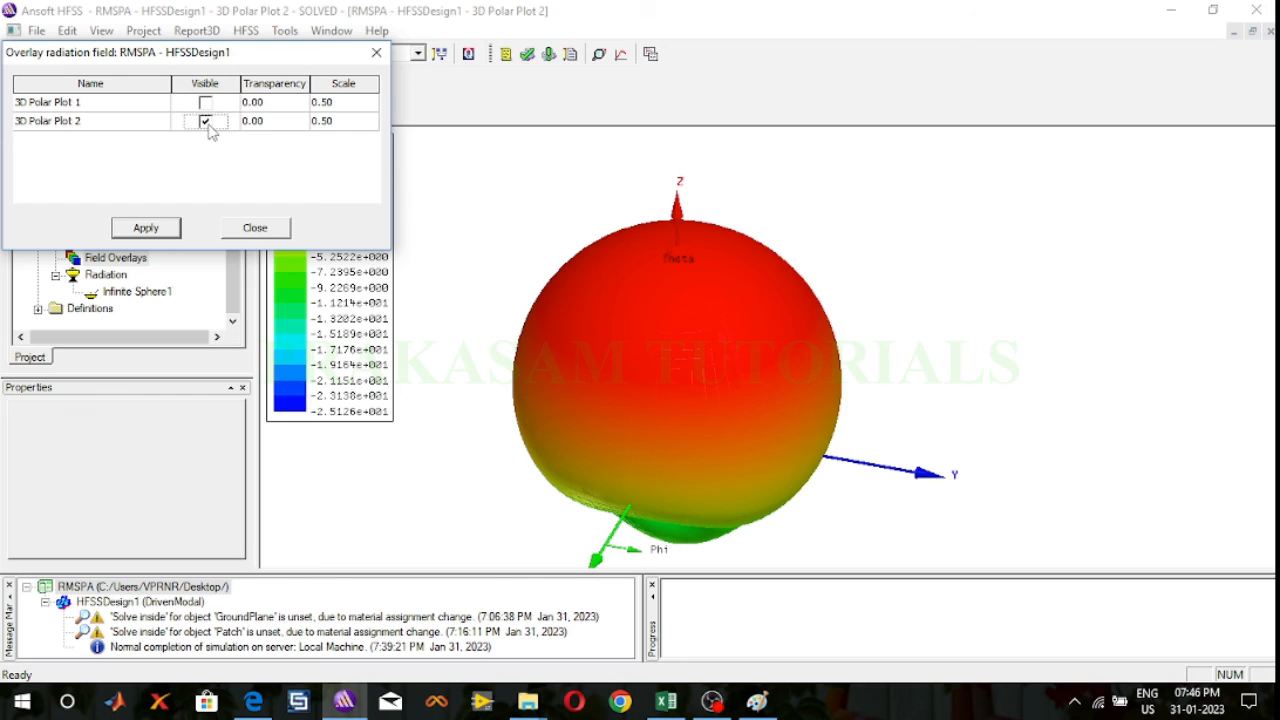
left_click(272, 120)
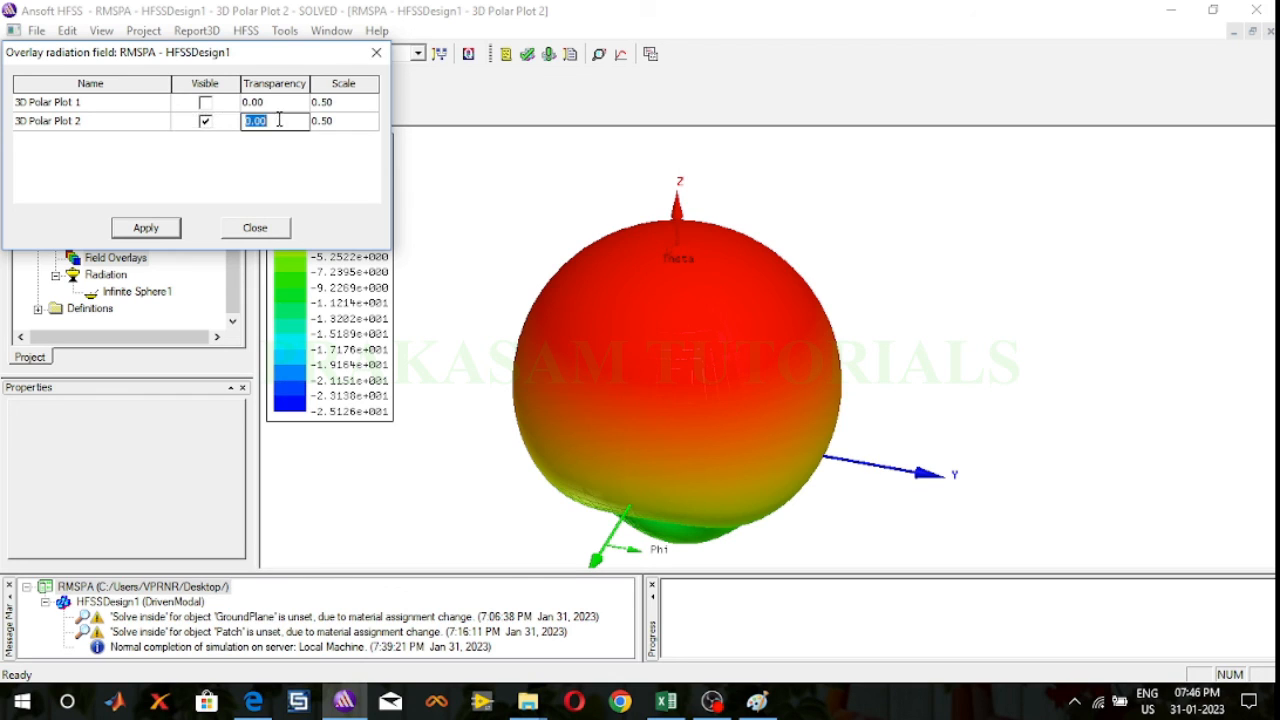
left_click(279, 119)
type("85")
left_click(146, 228)
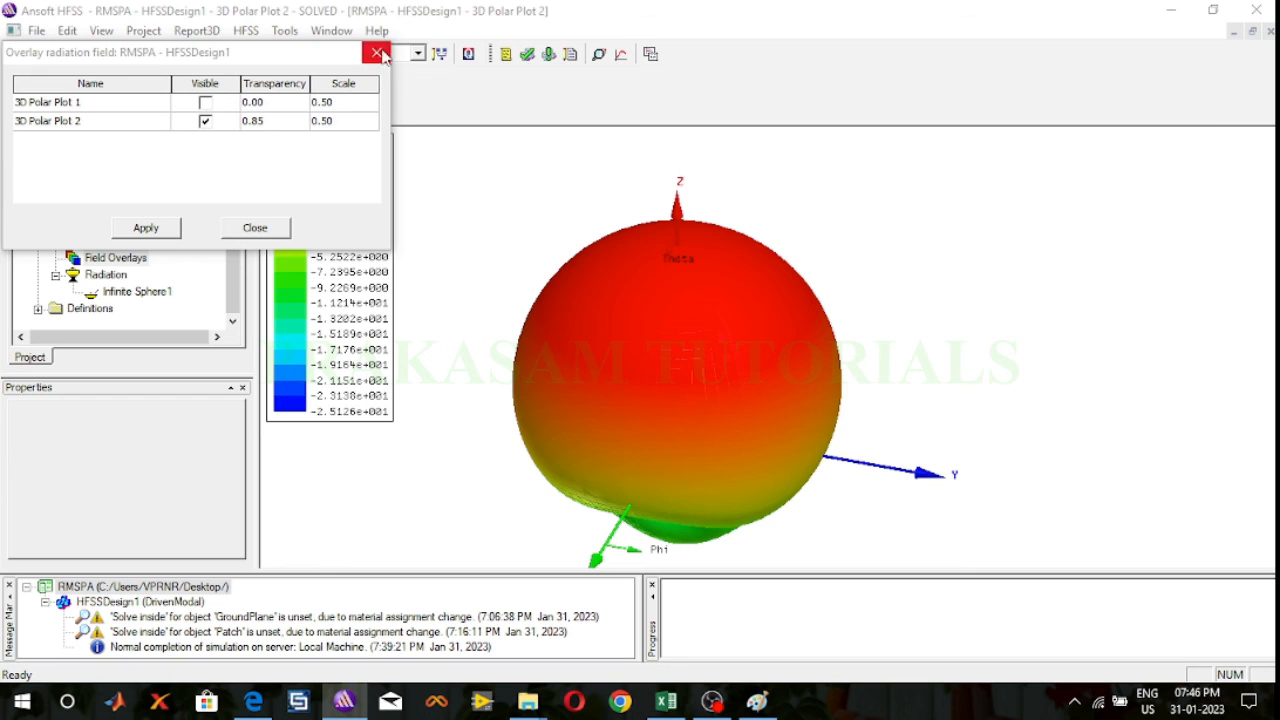
left_click(145, 229)
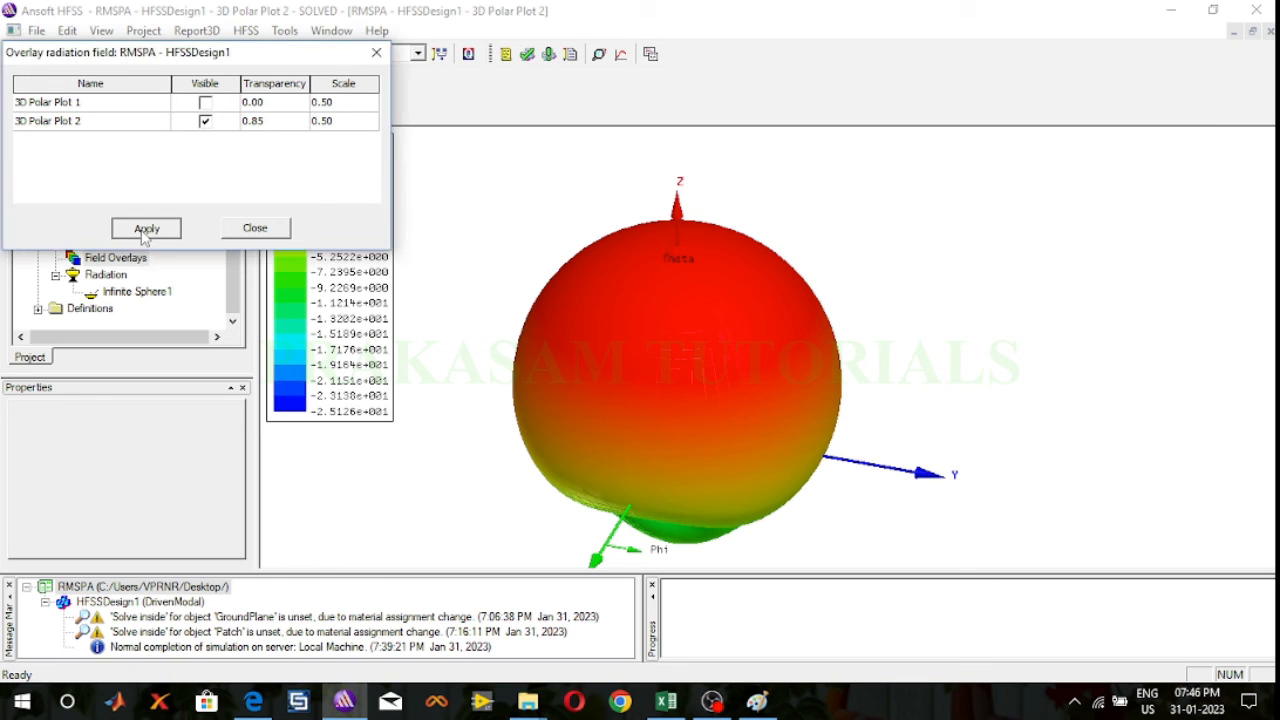
left_click(376, 52)
Step: Open the 3D model of HFSSDesign1 and examine the overlaid directivity pattern around the patch from several angles
scroll(112, 258, "up", 2)
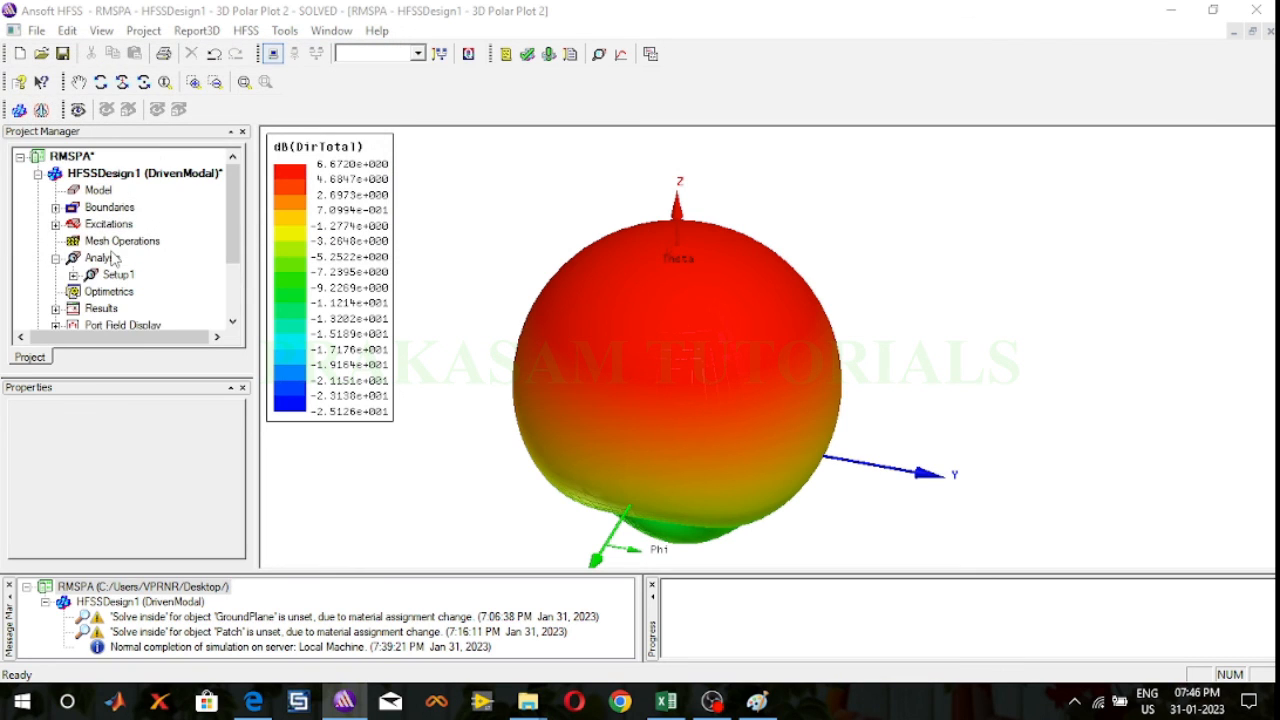
double_click(141, 174)
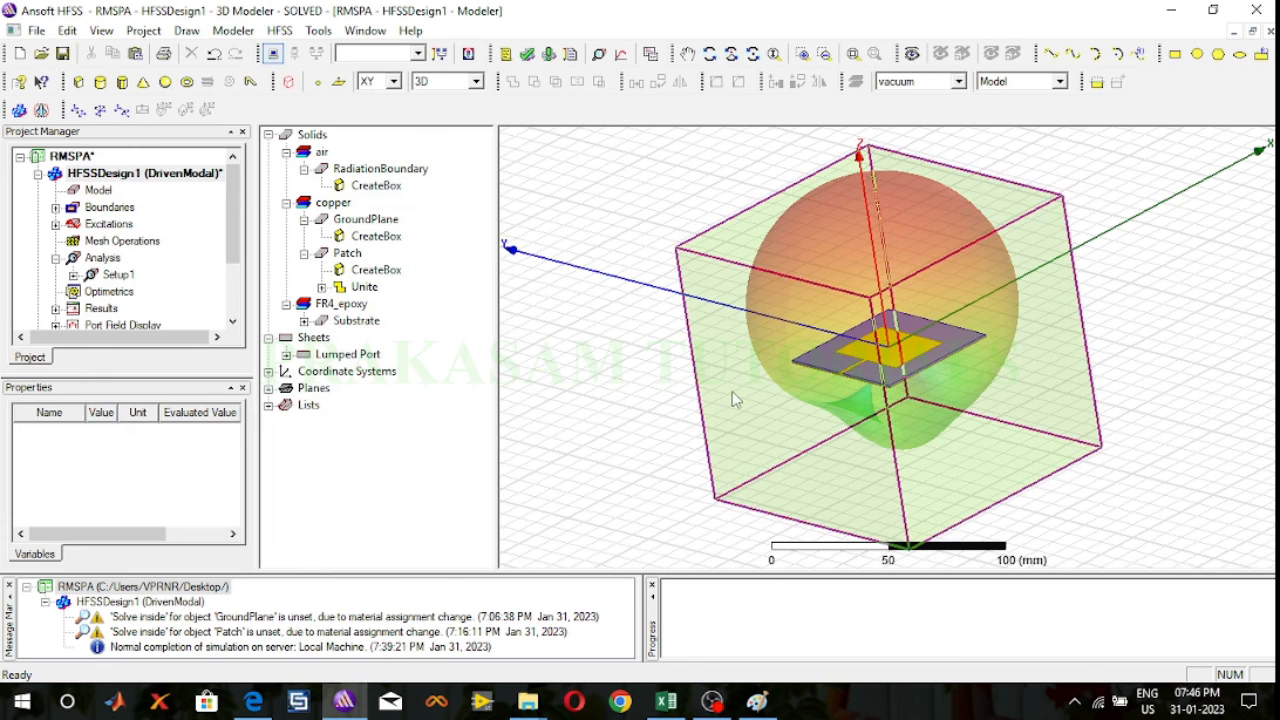
left_click(709, 53)
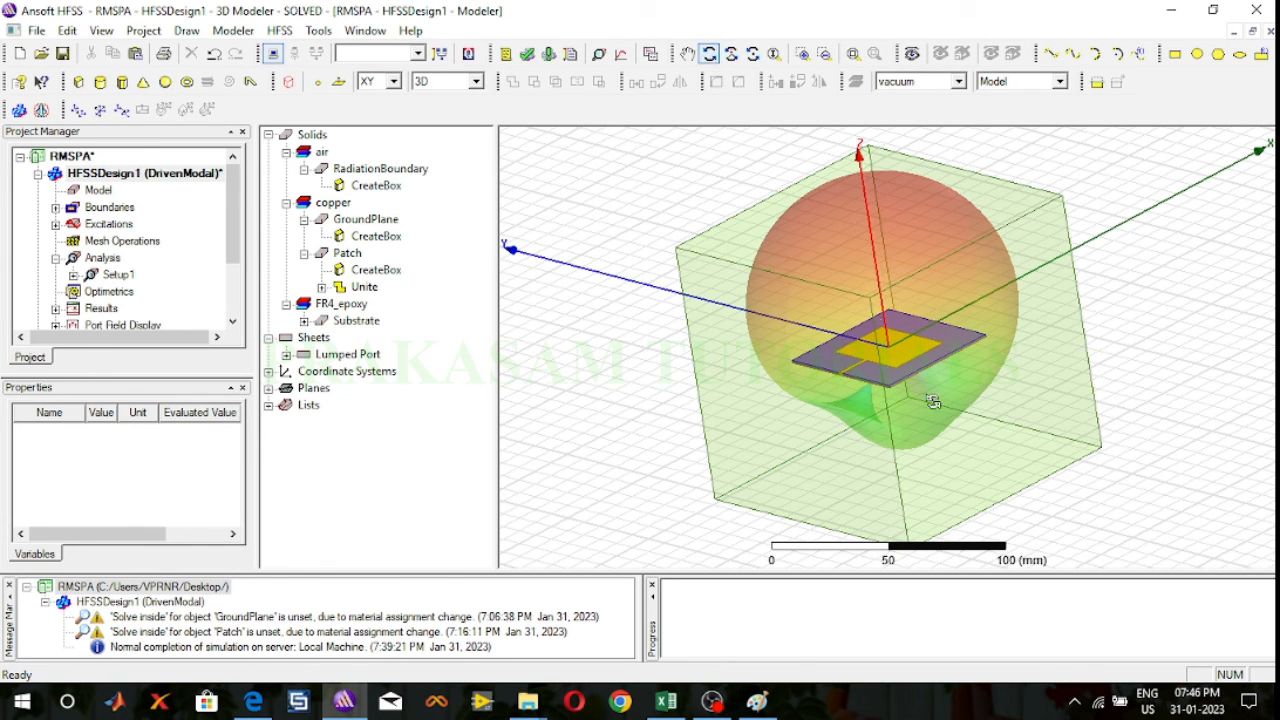
mouse_move(898, 320)
left_mouse_down()
mouse_move(939, 254)
mouse_move(883, 330)
left_mouse_up()
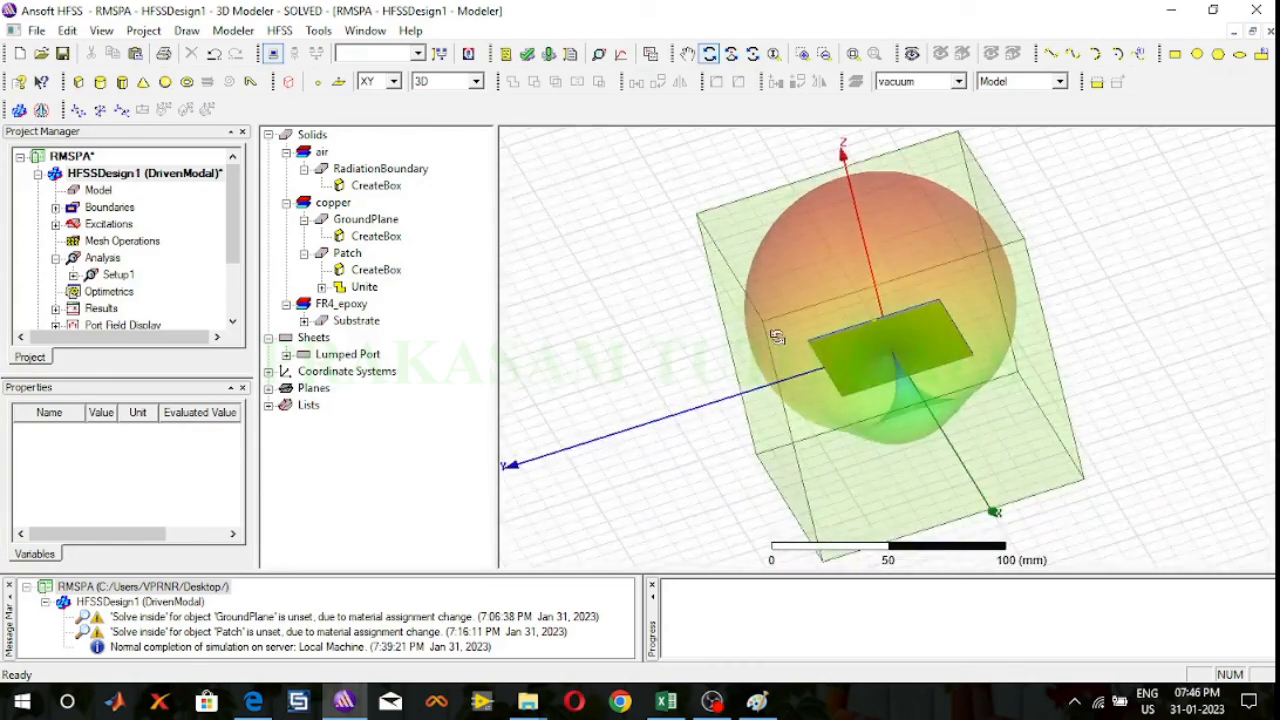
left_click_drag(777, 338, 811, 438)
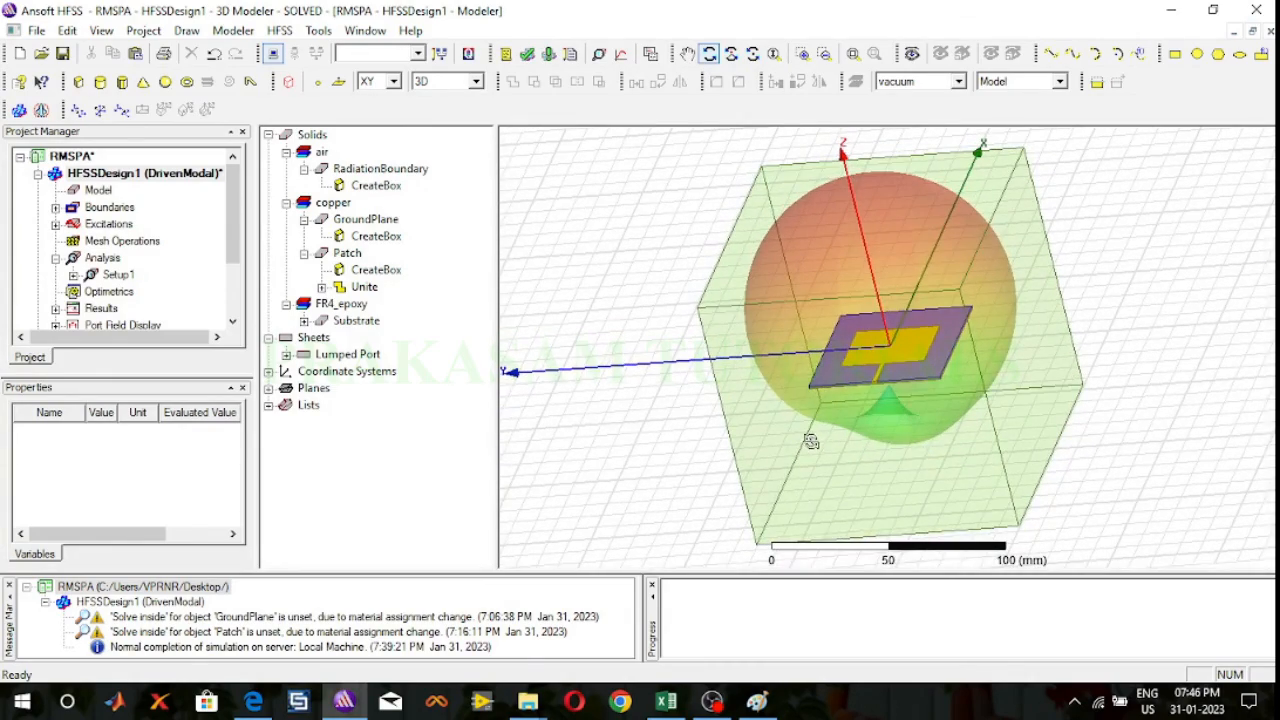
left_click(709, 53)
Step: Open the antenna parameter computation for Infinite Sphere1 under Radiation
scroll(226, 233, "down", 2)
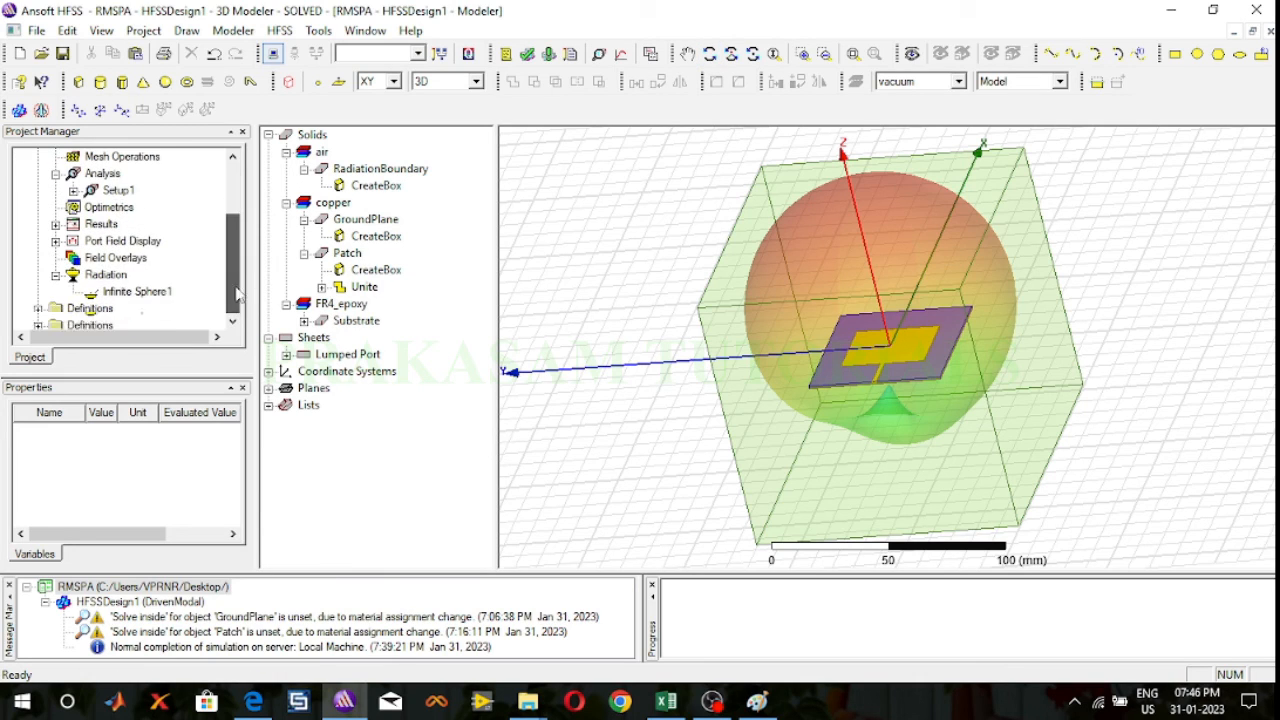
right_click(118, 276)
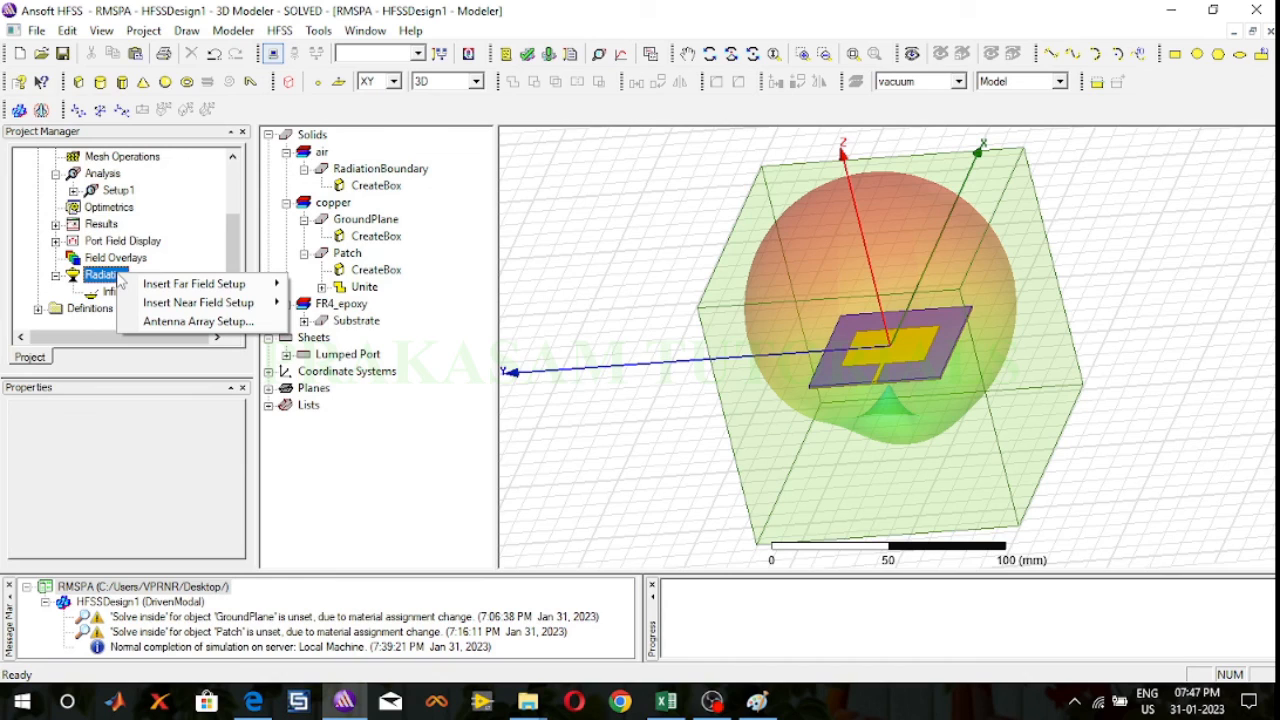
left_click(116, 292)
left_click(118, 292)
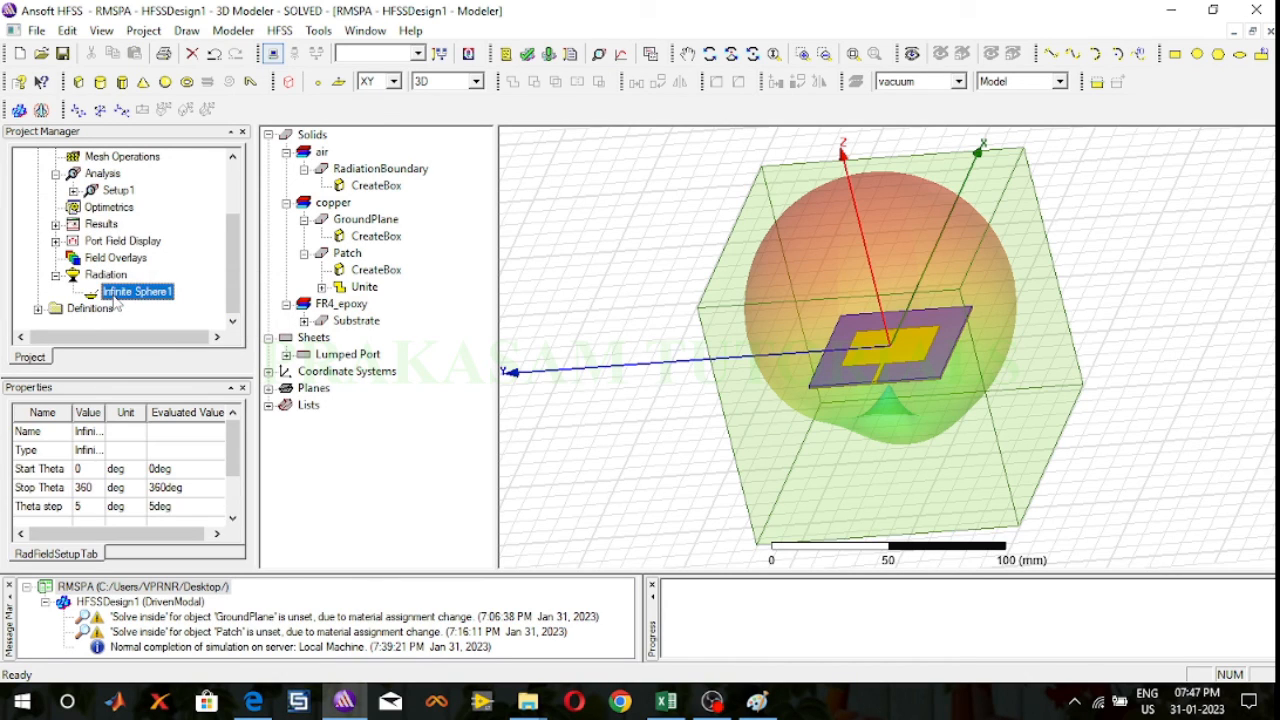
right_click(132, 292)
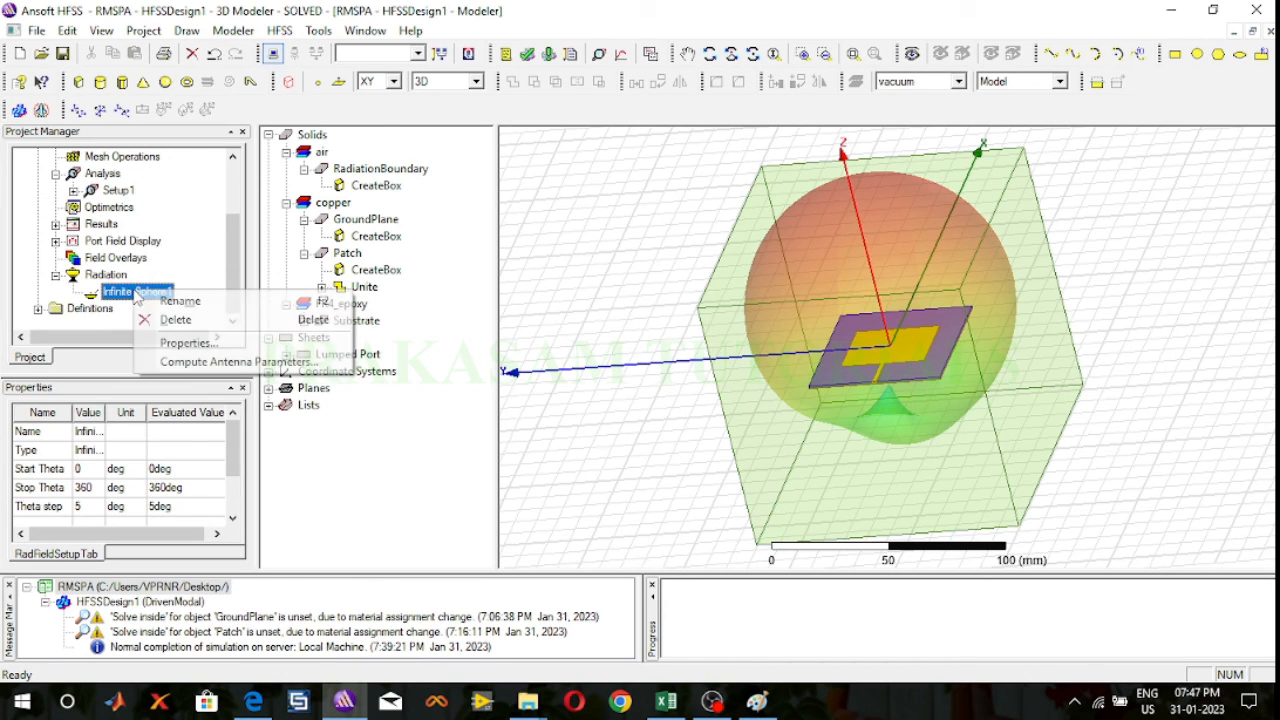
left_click(214, 368)
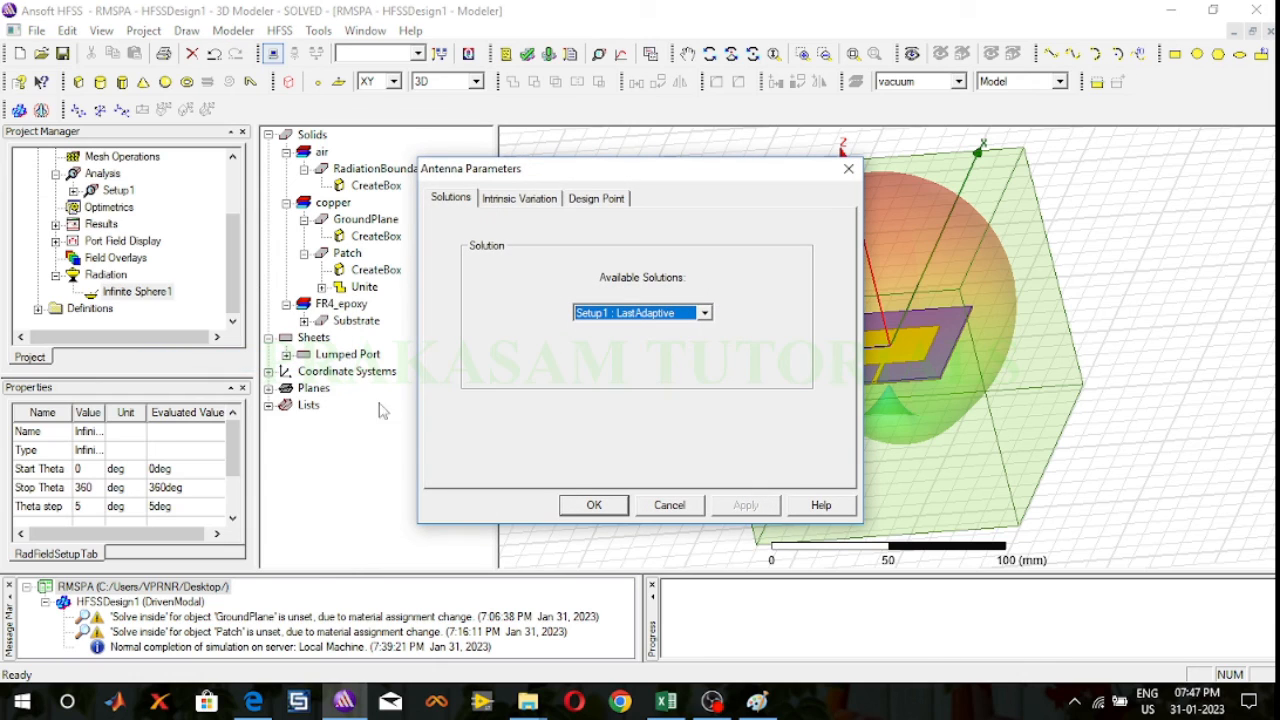
Step: Compute the antenna parameters for Setup1 : Sweep at a frequency of 2.4GHz, review the results, and close them
left_click(705, 314)
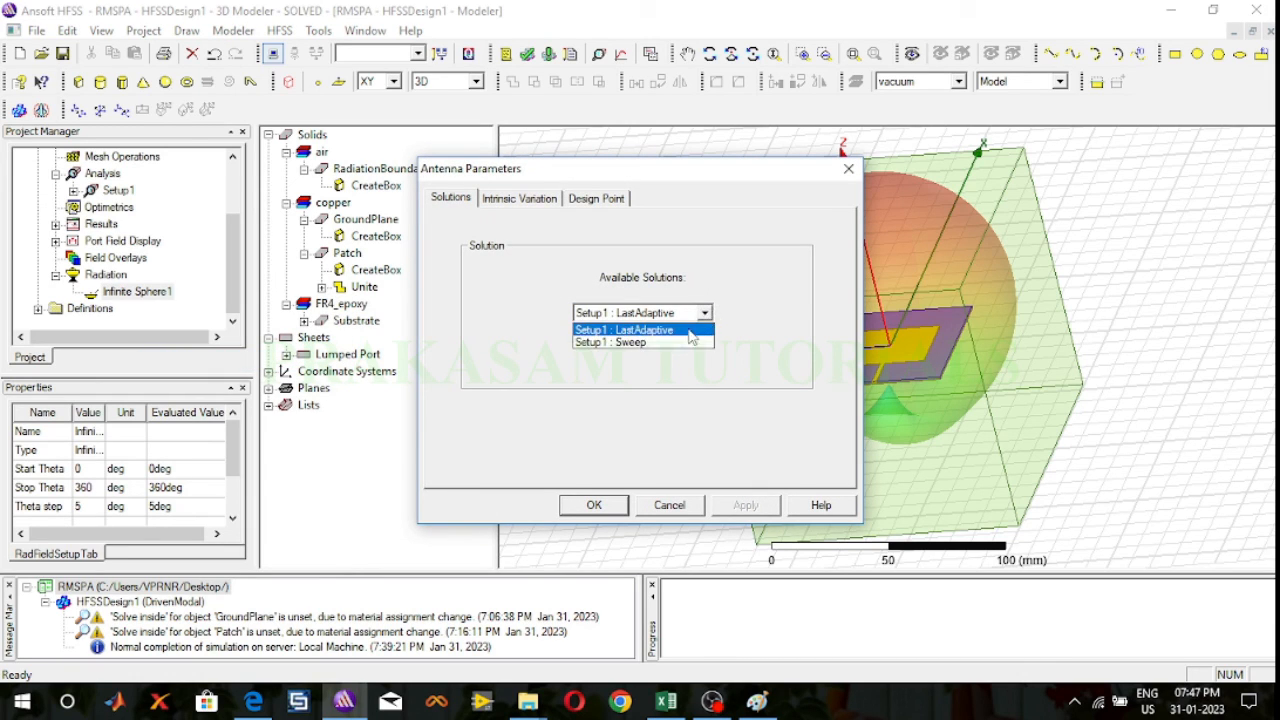
left_click(679, 343)
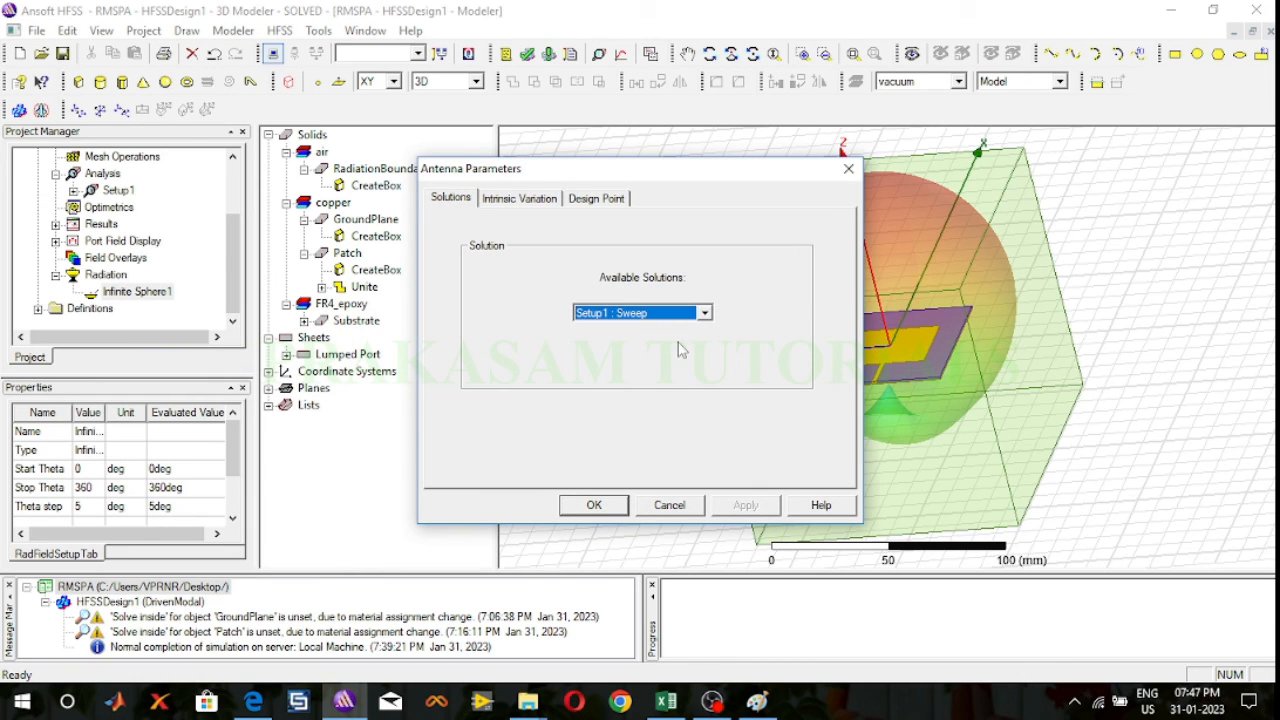
left_click(530, 206)
left_click(603, 266)
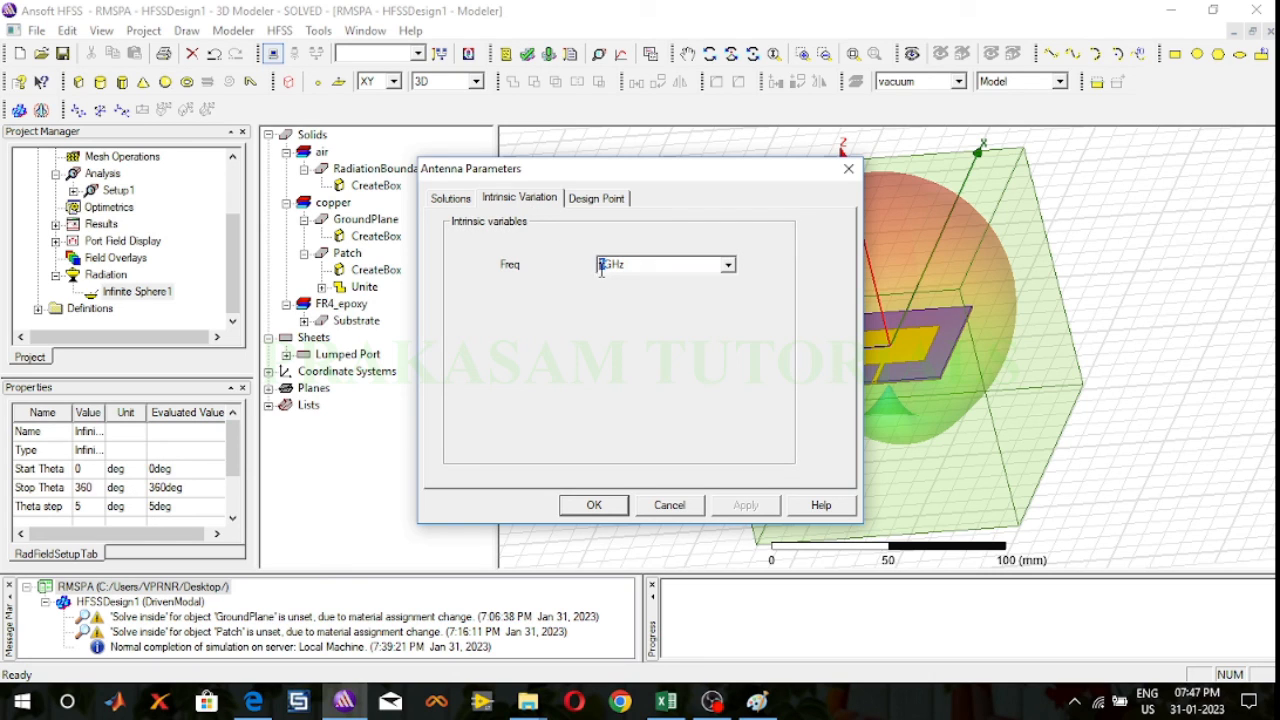
type("2.4")
left_click(440, 200)
left_click(617, 510)
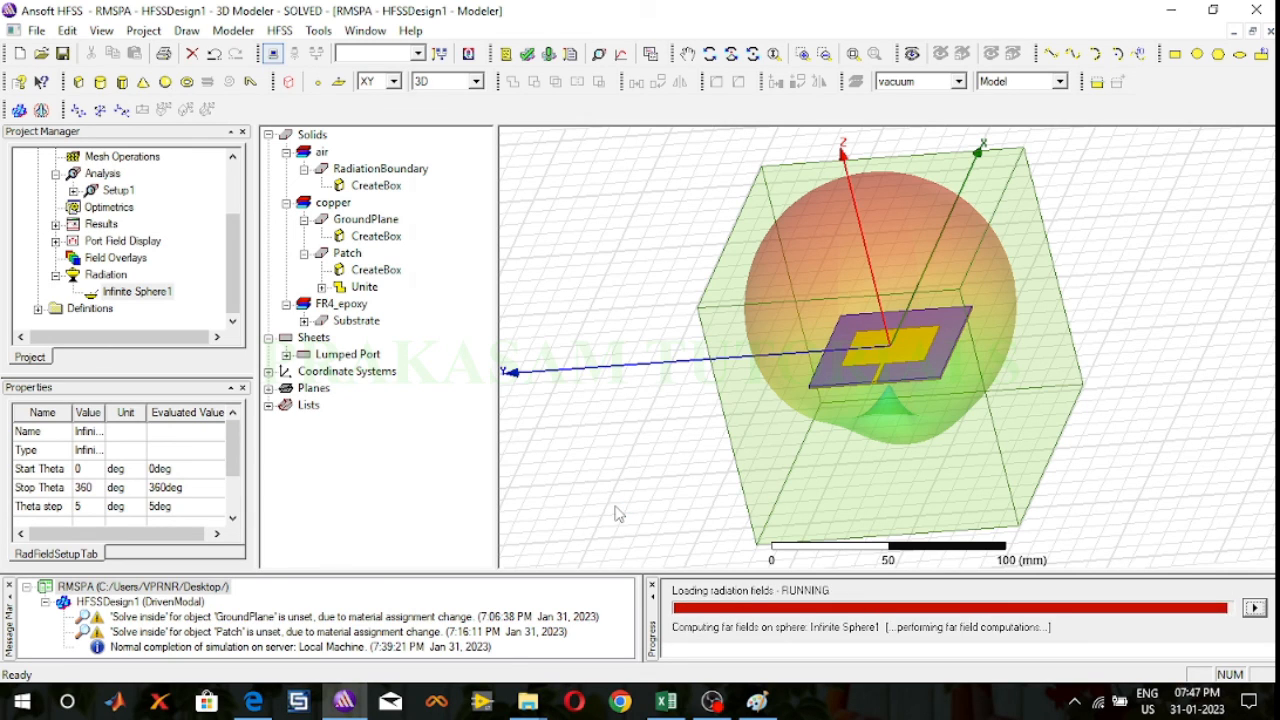
left_click_drag(680, 17, 533, 17)
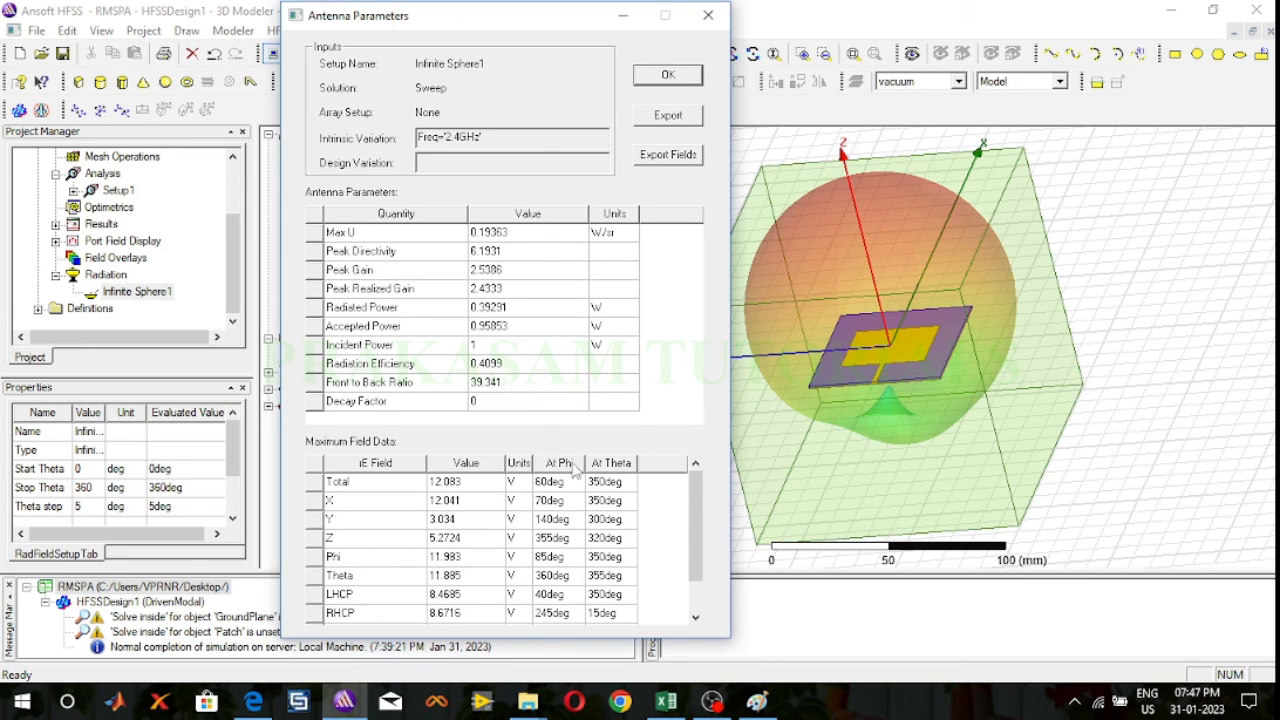
left_click(709, 17)
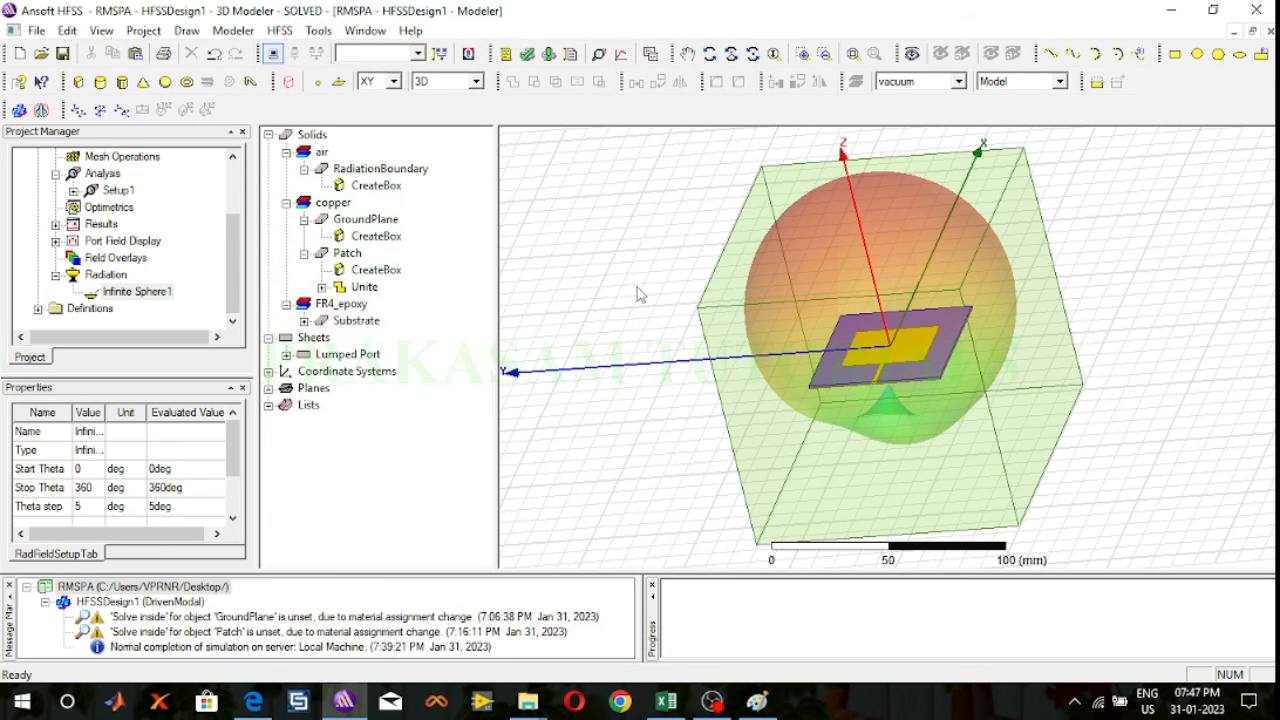